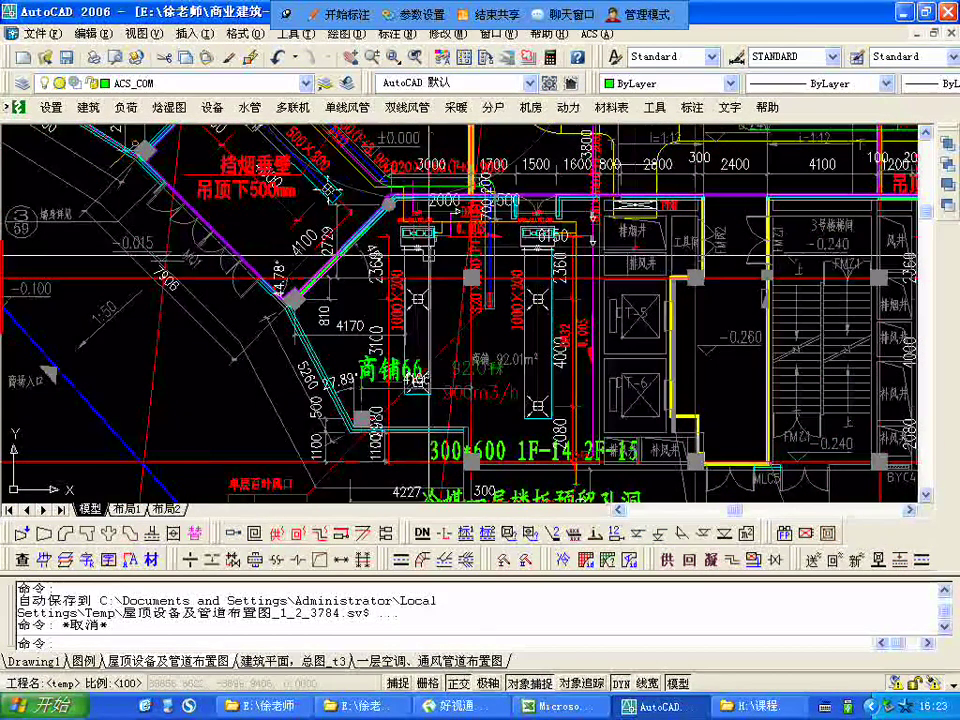
- Trace the boundary of shop 商铺66 along its walls with a closed polyline
scroll(442, 206, "up", 5)
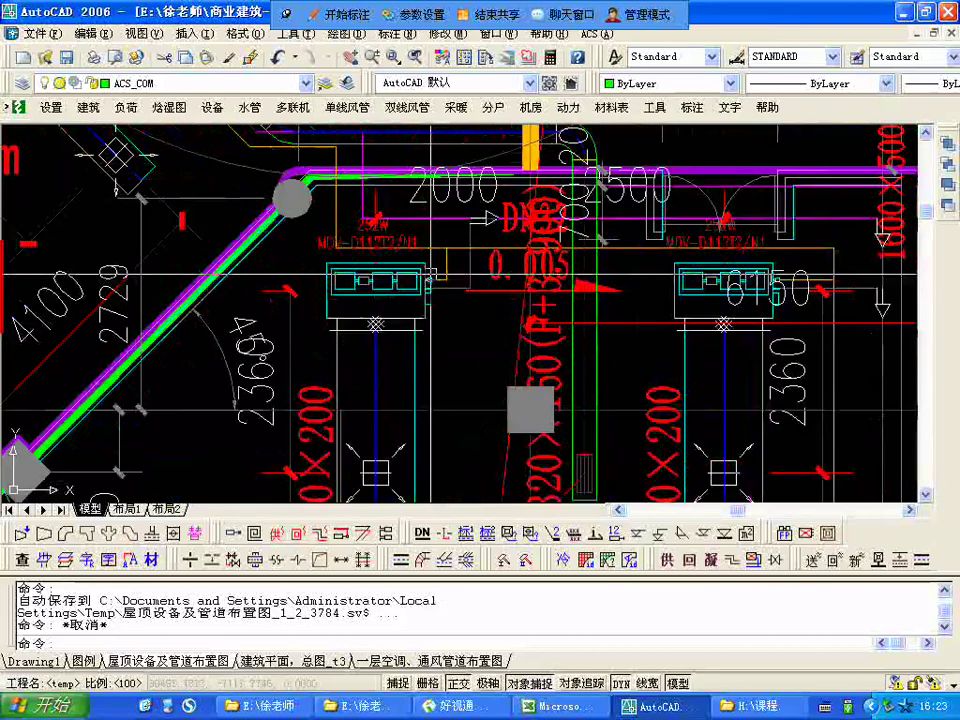
scroll(418, 231, "down", 4)
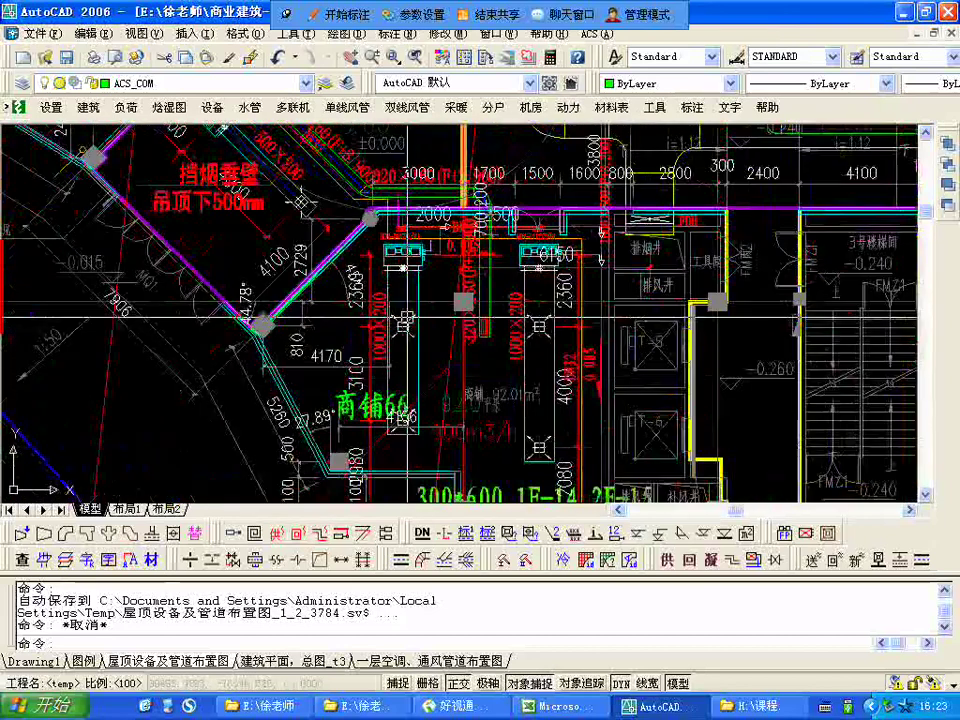
type("pl")
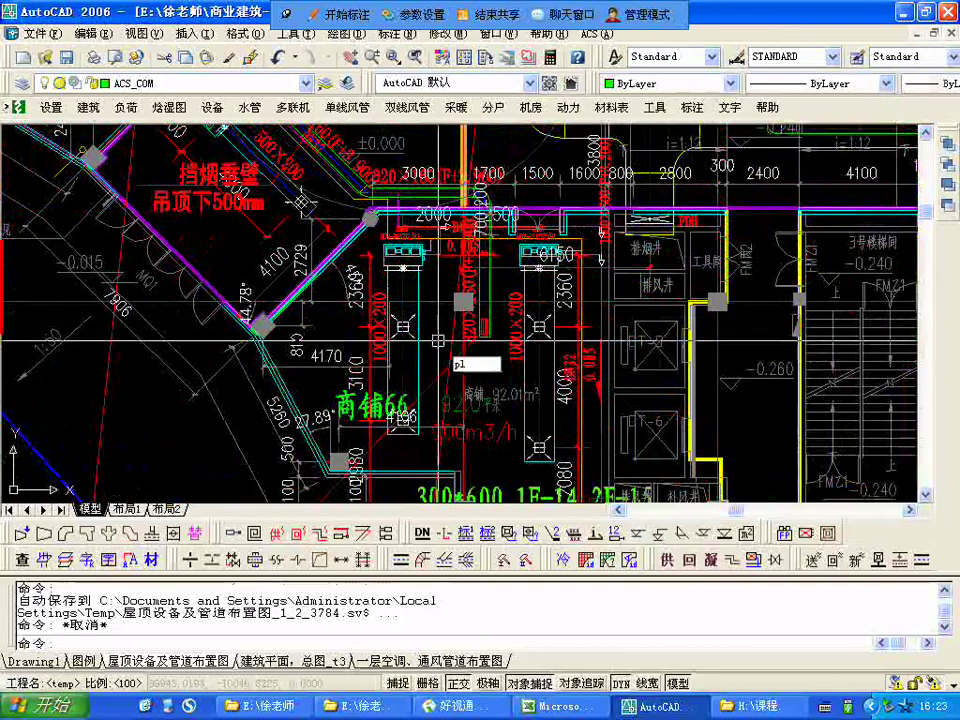
key("Return")
left_click(258, 322)
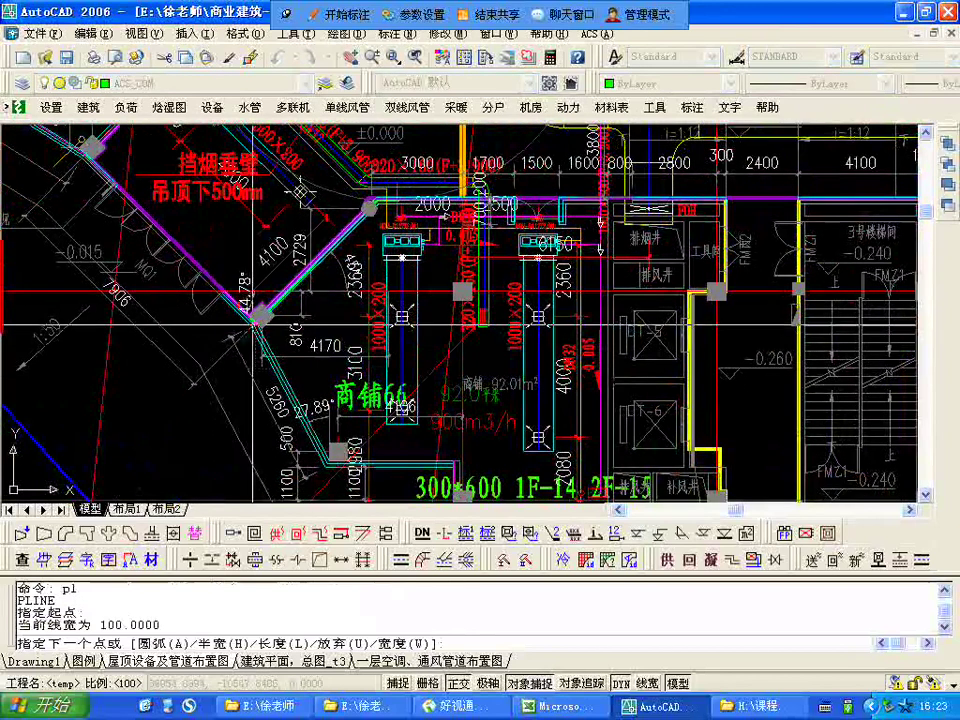
left_click(370, 206)
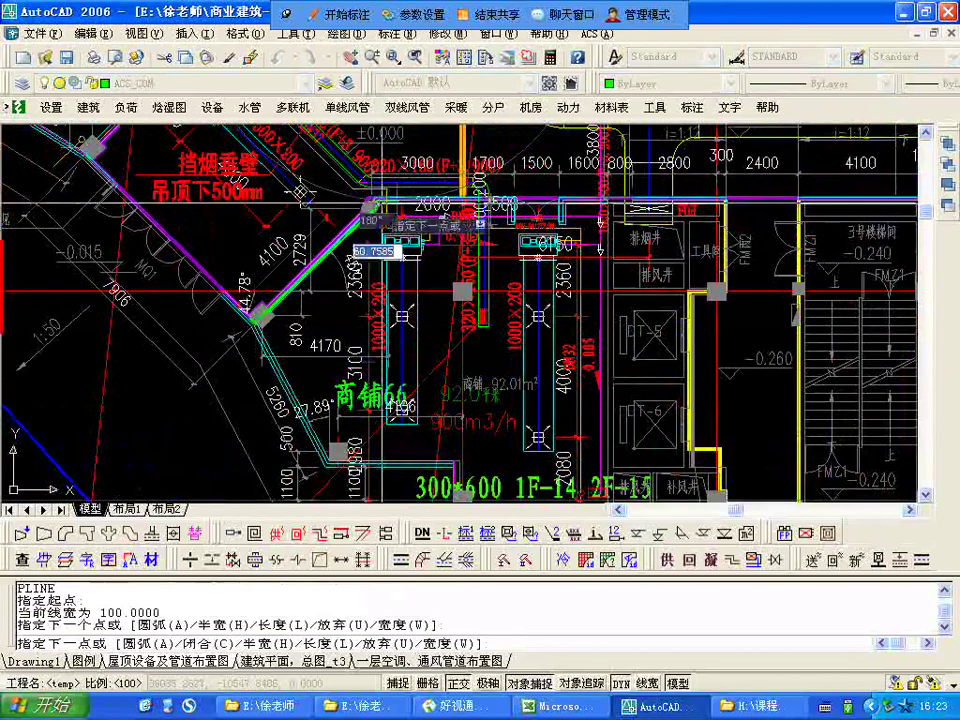
left_click(612, 200)
middle_click_drag(570, 405, 570, 193)
left_click(527, 298)
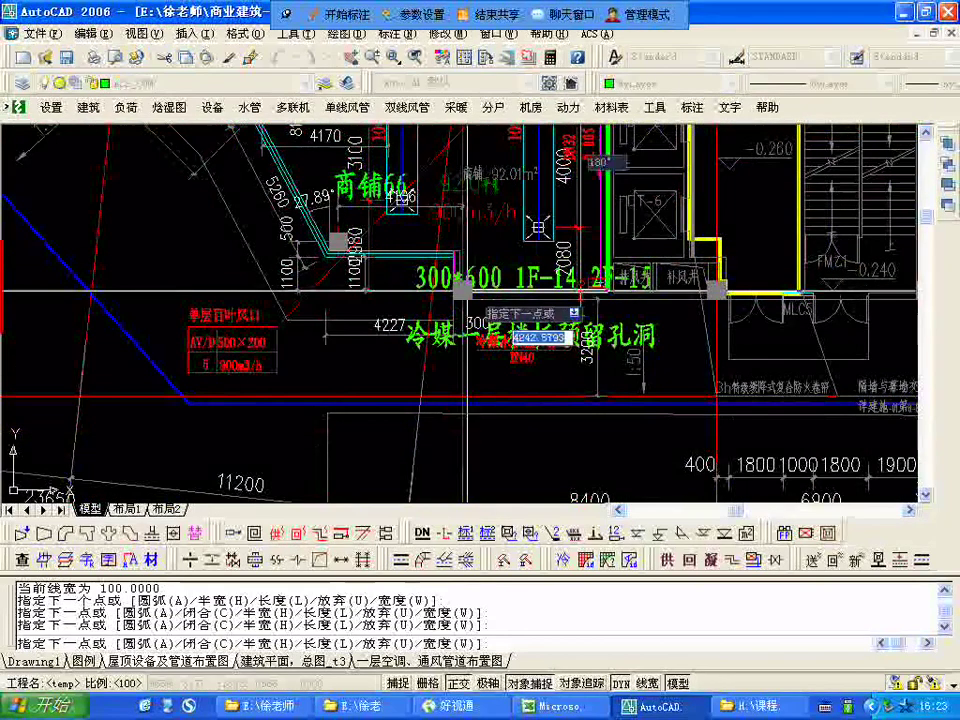
left_click(468, 292)
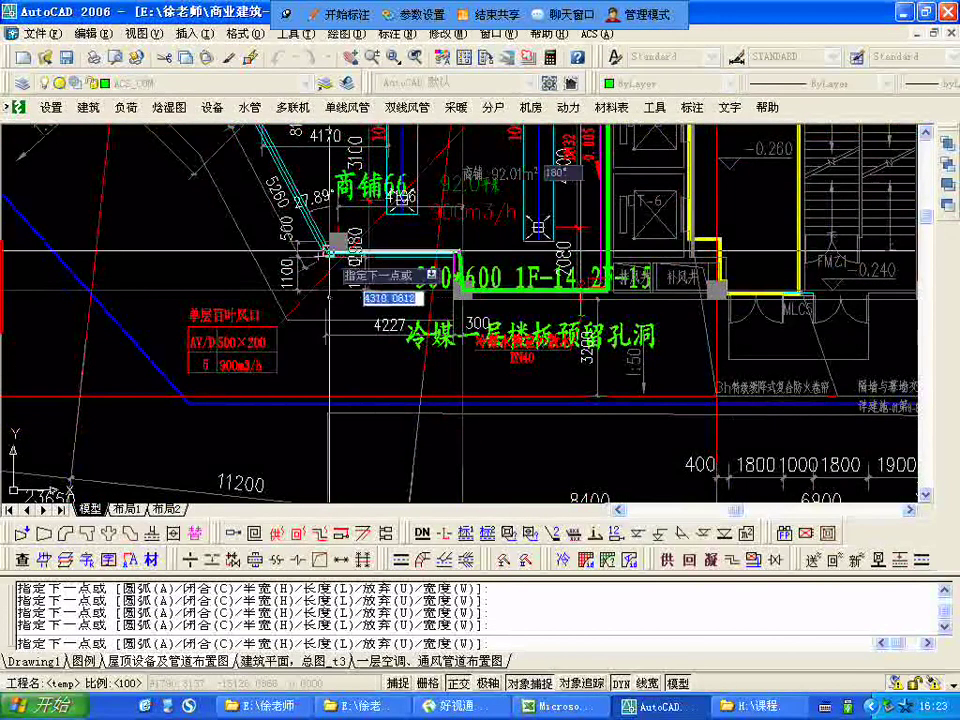
mouse_move(276, 157)
middle_mouse_down()
mouse_move(360, 388)
mouse_move(307, 388)
middle_mouse_up()
type("c")
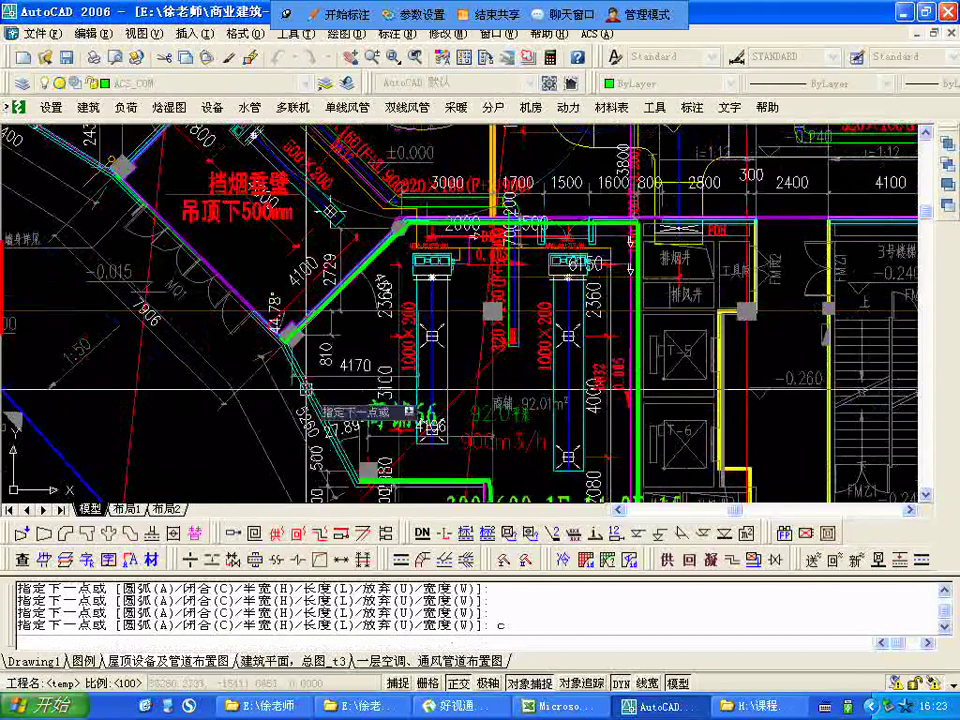
key("Return")
- List the properties of the shop's boundary polyline to read its area, and dismiss the text window
left_click(320, 325)
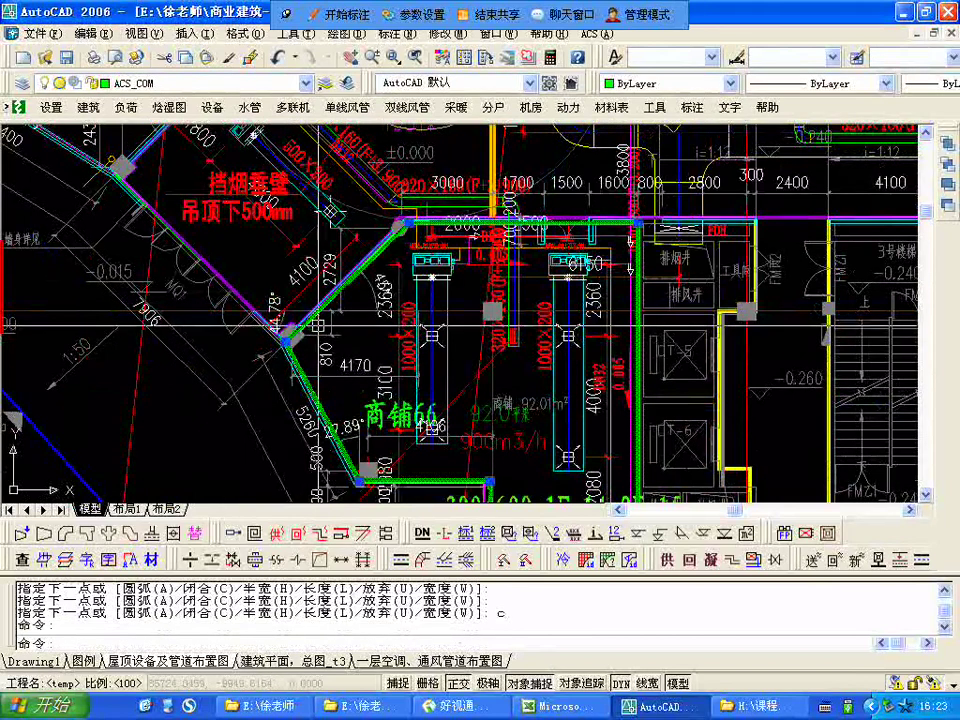
type("li")
key("Return")
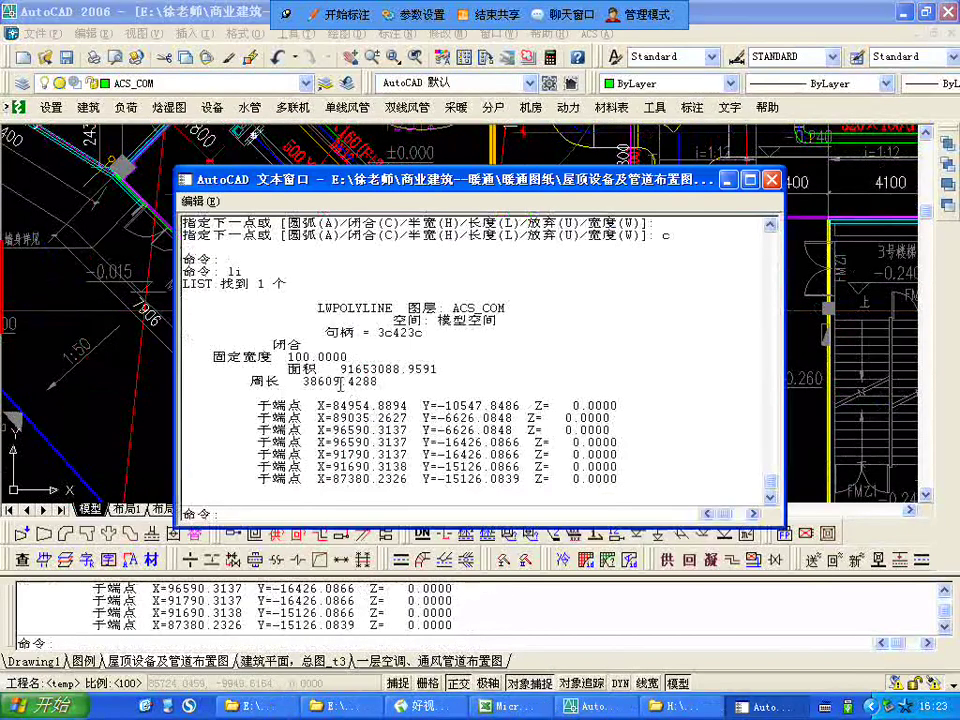
left_click_drag(339, 369, 376, 368)
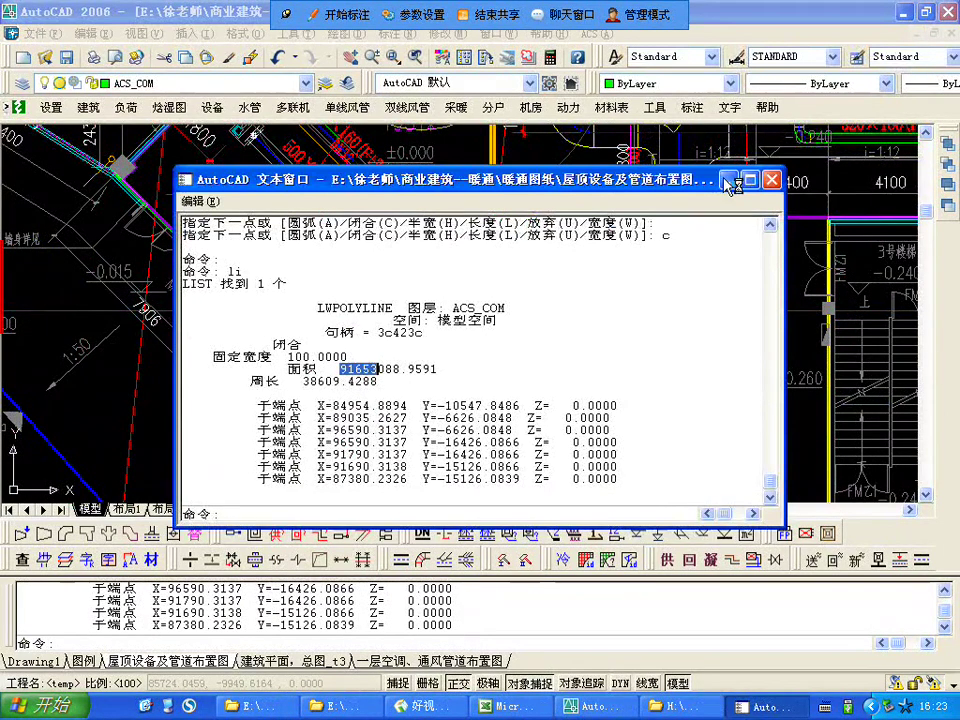
key("F2")
- Examine the two MDV-D112T2/N1 indoor units and their ducts inside shop 商铺66
middle_click_drag(629, 268, 629, 188)
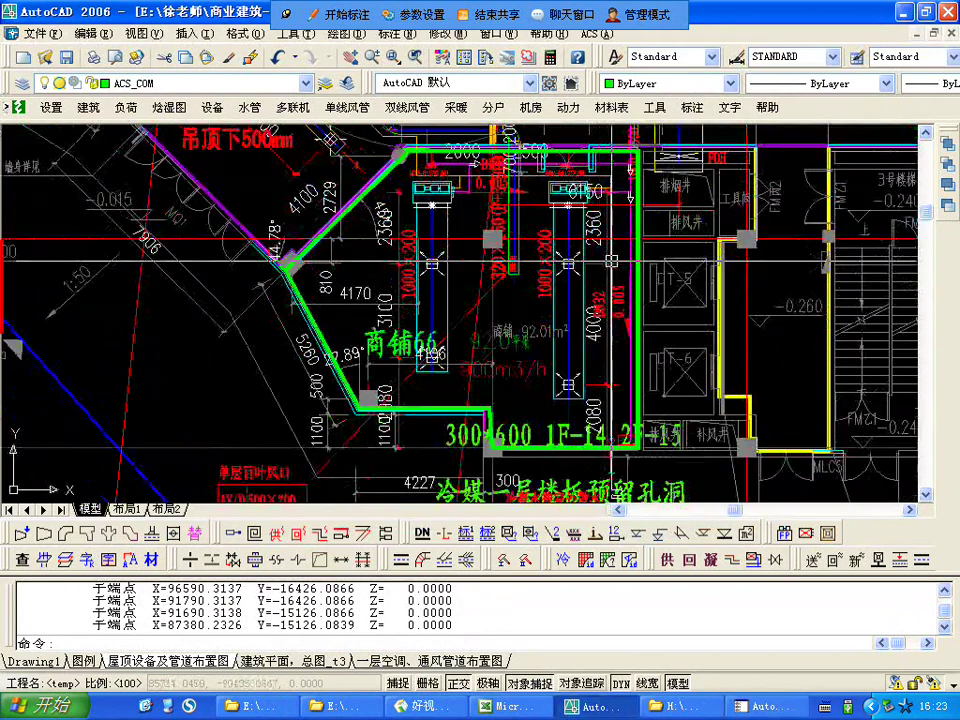
scroll(486, 195, "up", 2)
scroll(486, 195, "up", 2)
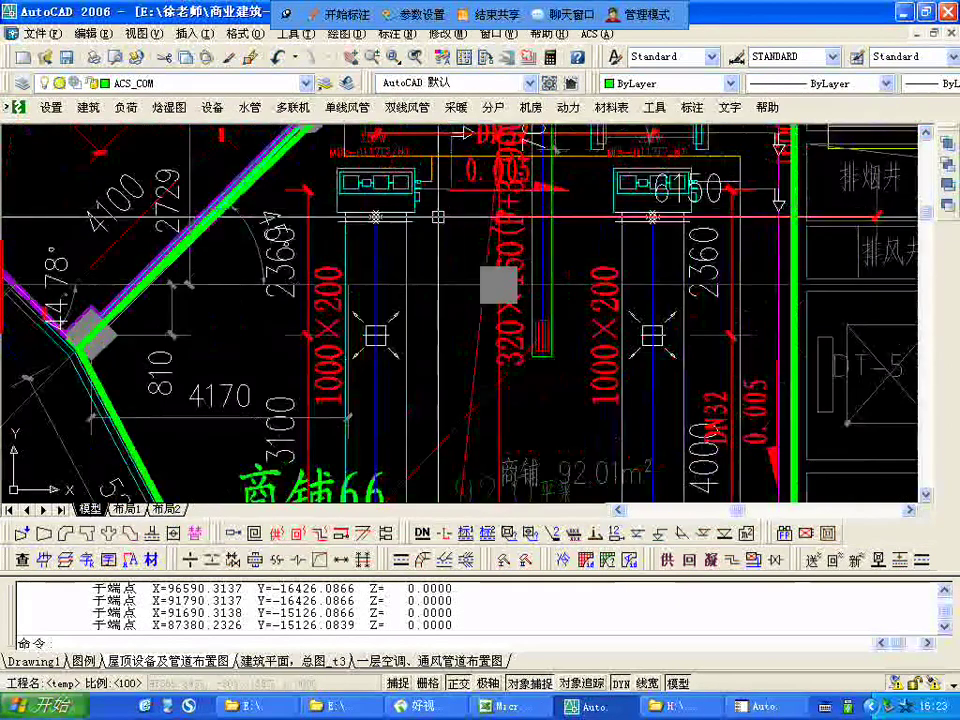
scroll(437, 216, "up", 2)
mouse_move(437, 216)
middle_mouse_down()
mouse_move(300, 300)
mouse_move(269, 147)
middle_mouse_up()
scroll(281, 277, "up", 2)
scroll(281, 277, "down", 3)
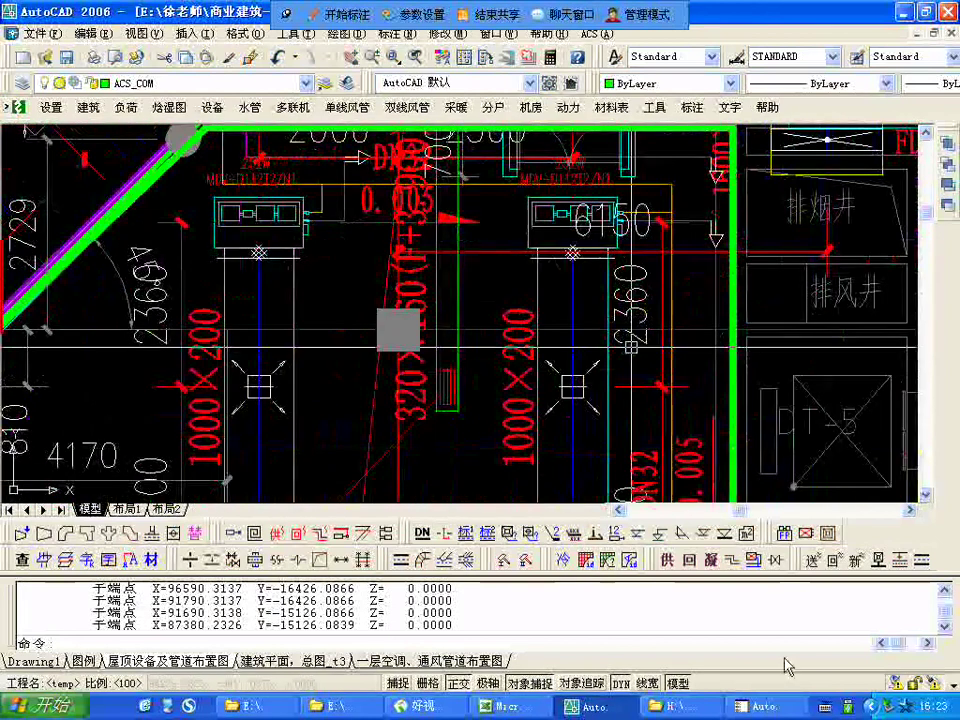
- Switch to Excel and enter the shop area as 92 in cell C57, closing AutoCAD's text window in between
left_click(512, 706)
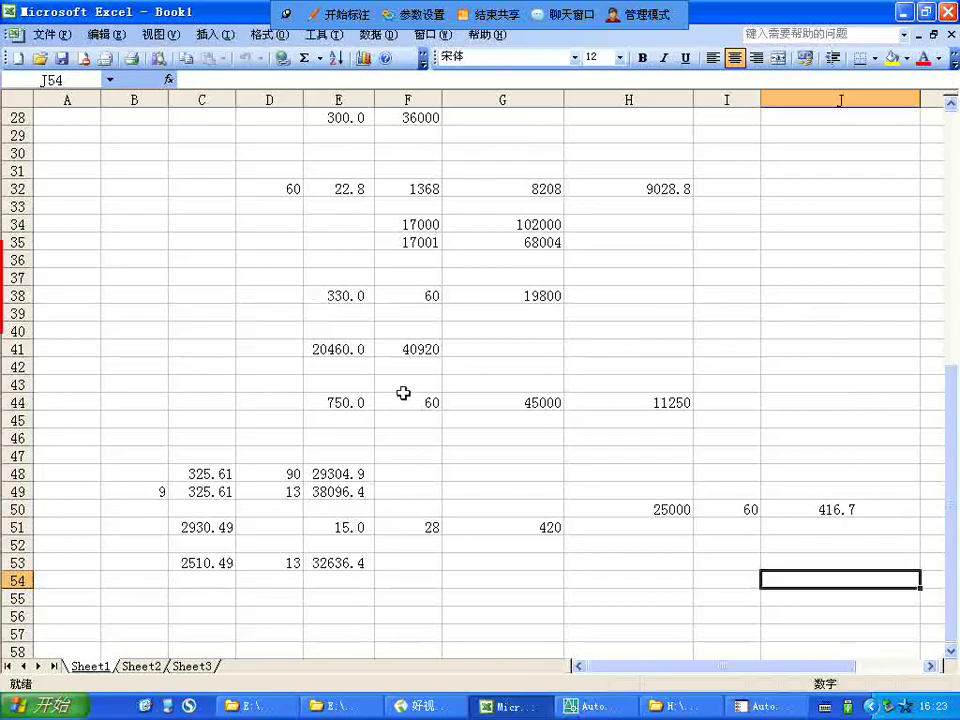
scroll(390, 410, "down", 3)
left_click(216, 473)
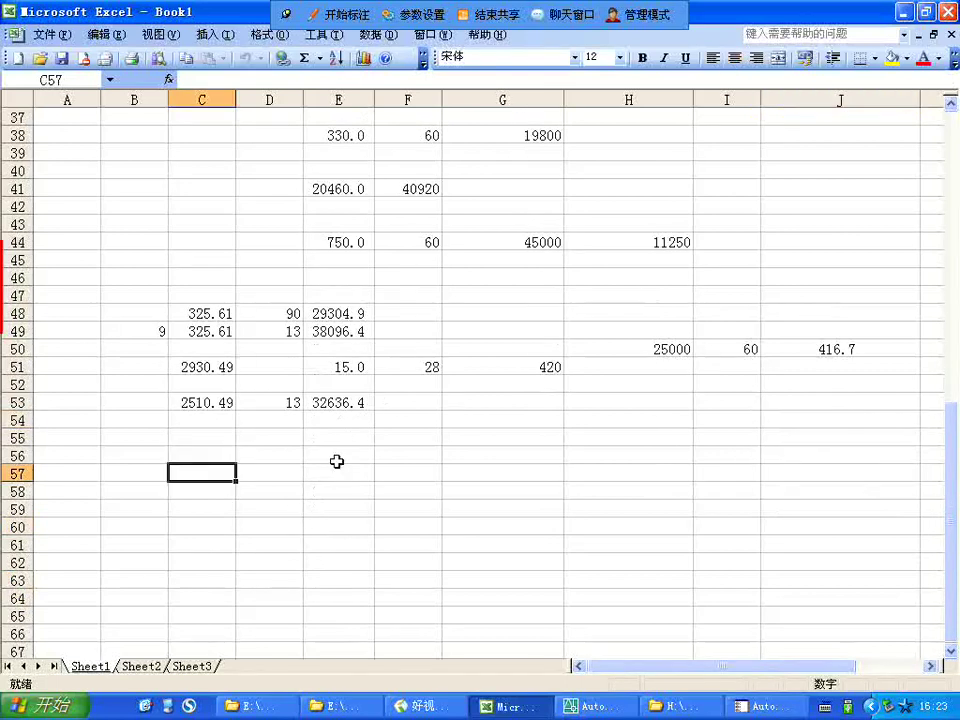
type("91")
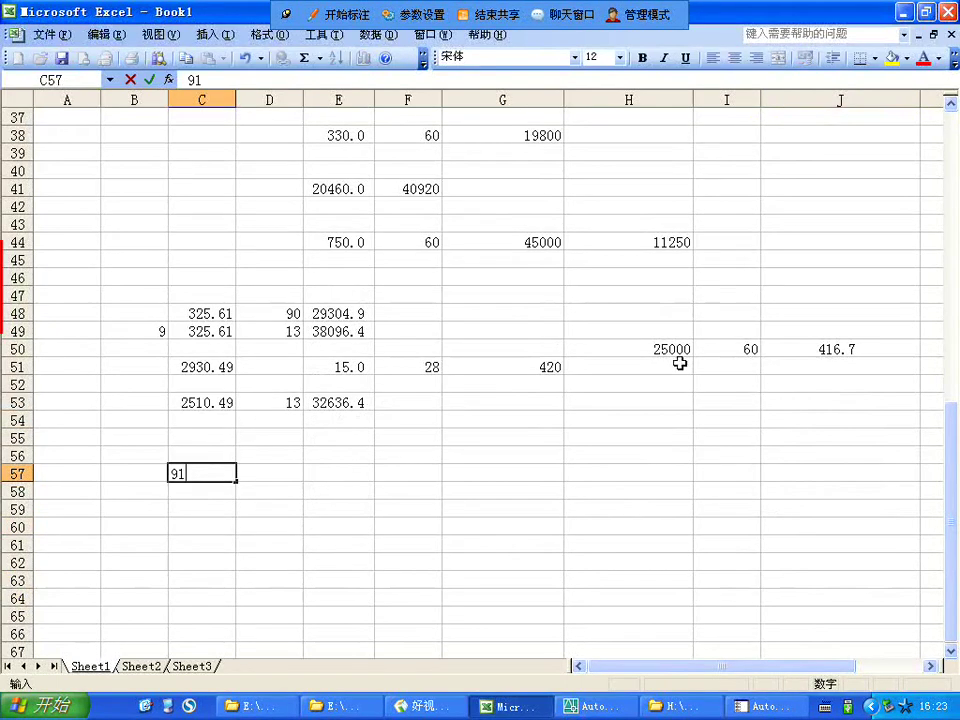
left_click(598, 706)
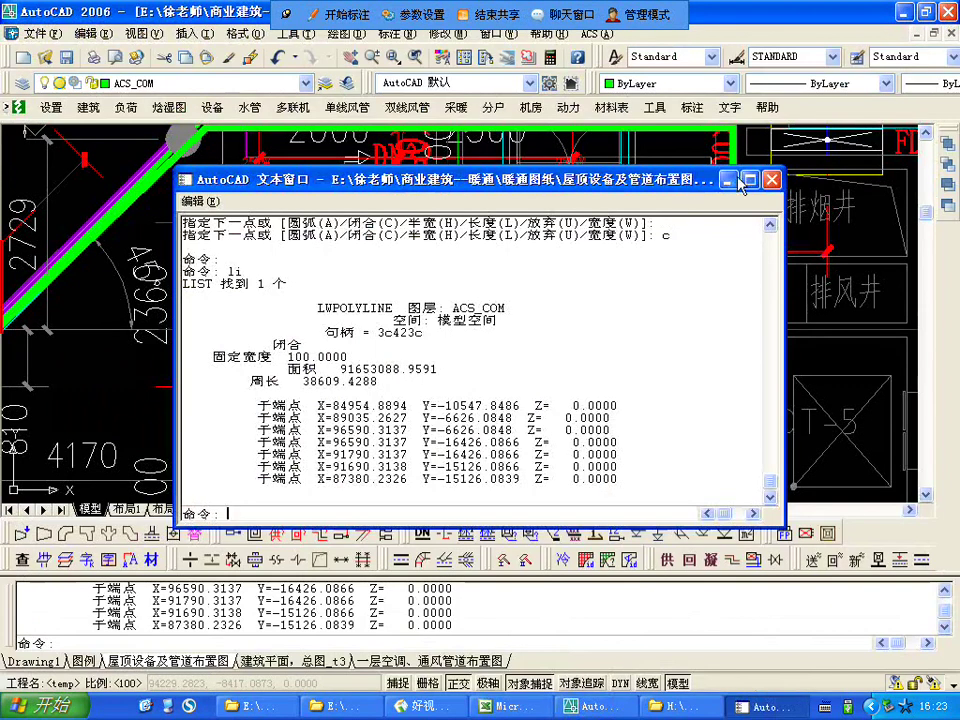
left_click(771, 180)
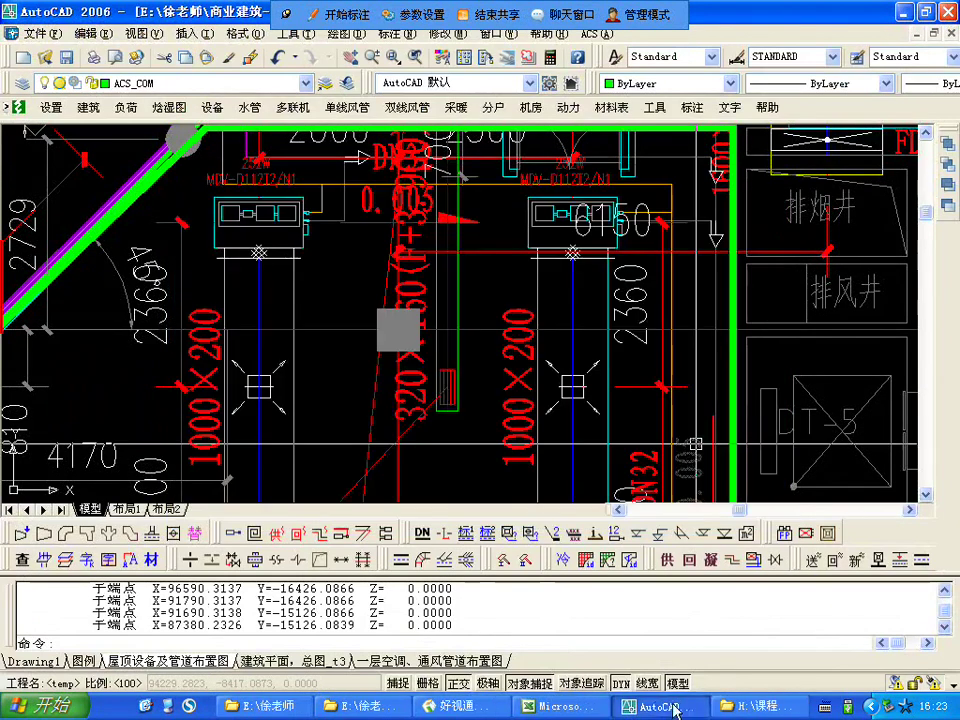
left_click(560, 706)
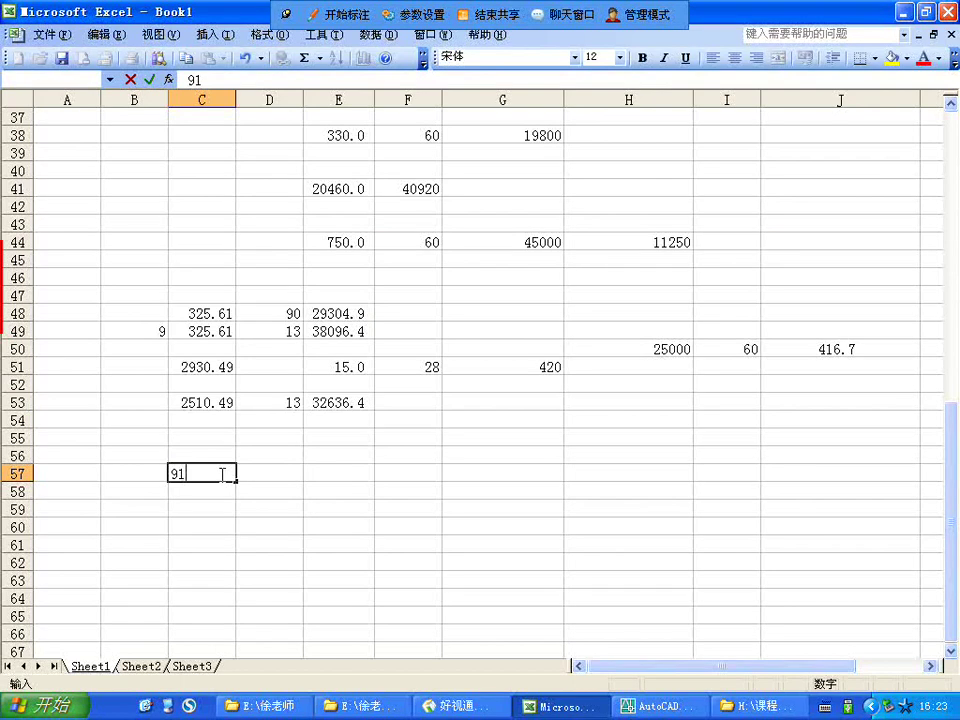
type("2")
left_click(288, 474)
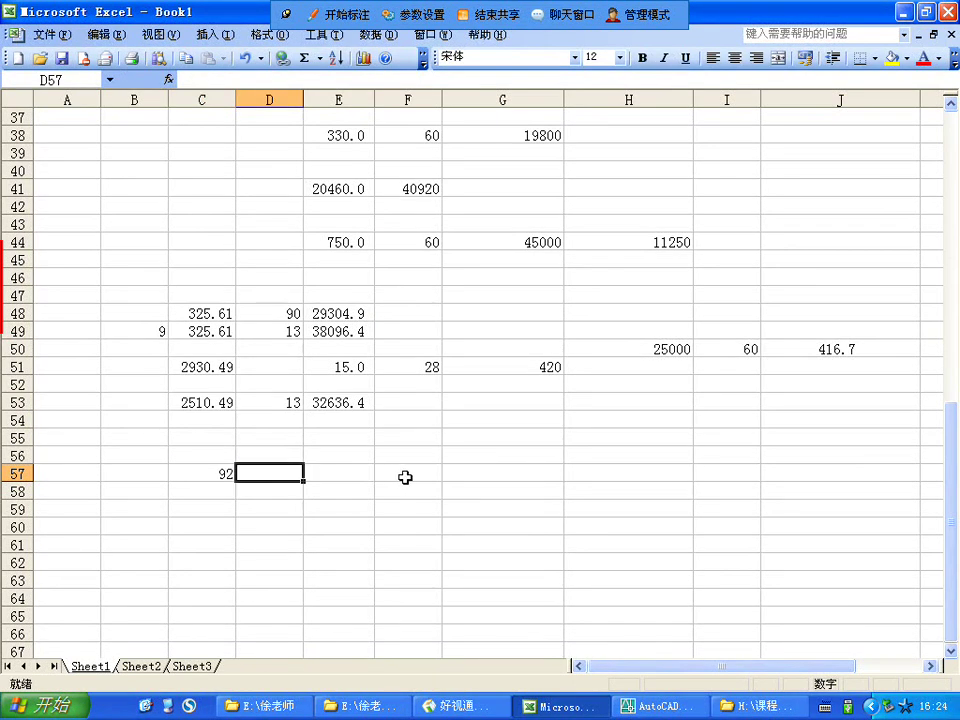
- Enter 220 in cell D57 beside the shop area
left_click(212, 474)
left_click(272, 477)
double_click(286, 475)
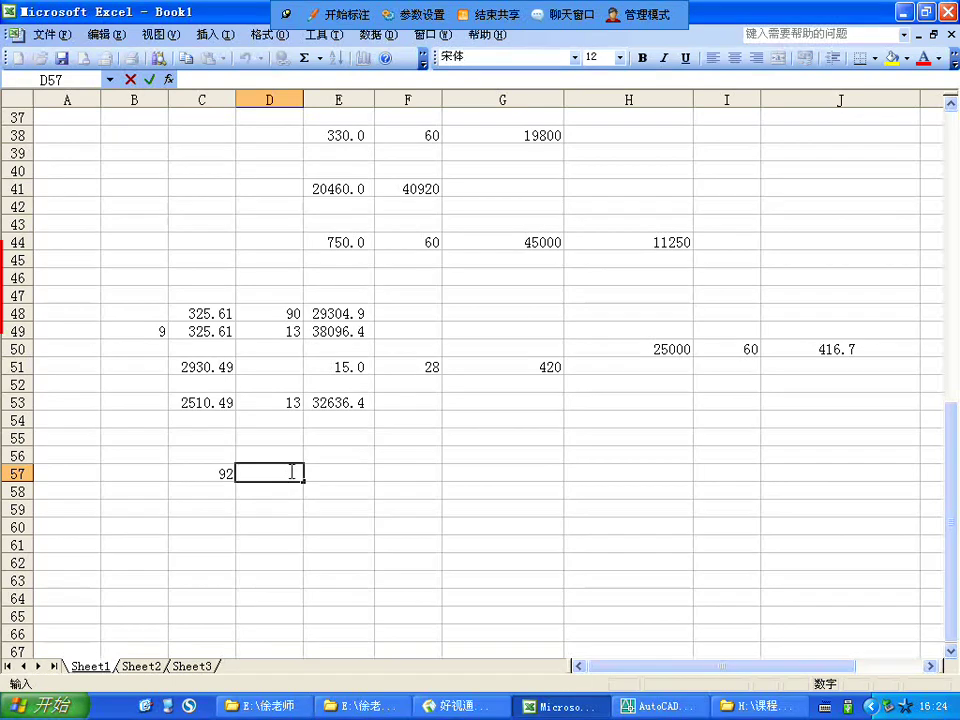
type("220")
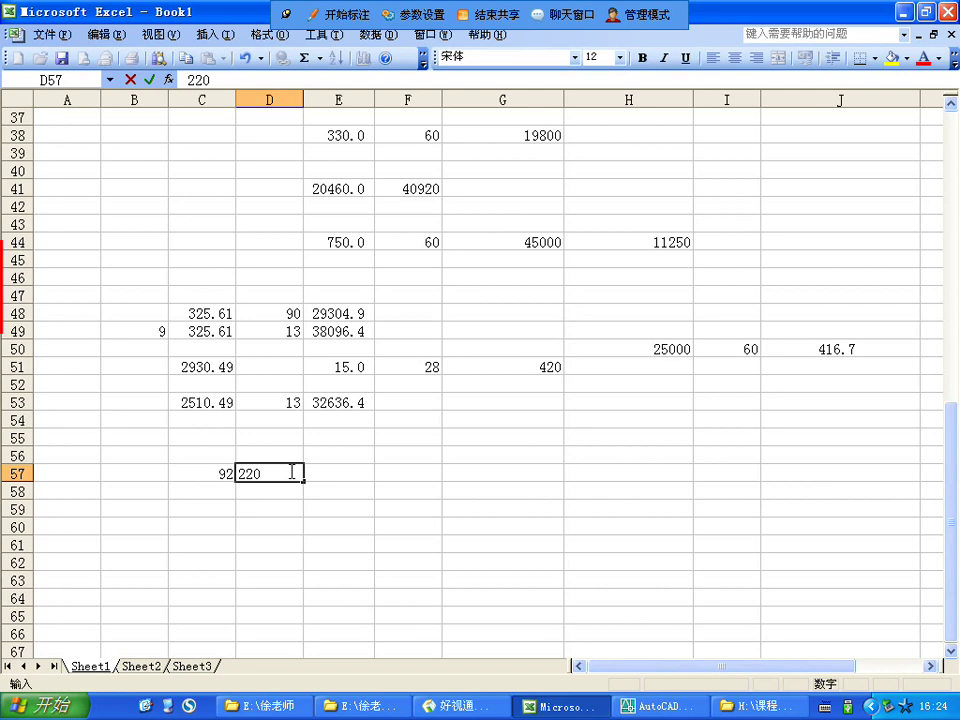
left_click(345, 478)
left_click(387, 475)
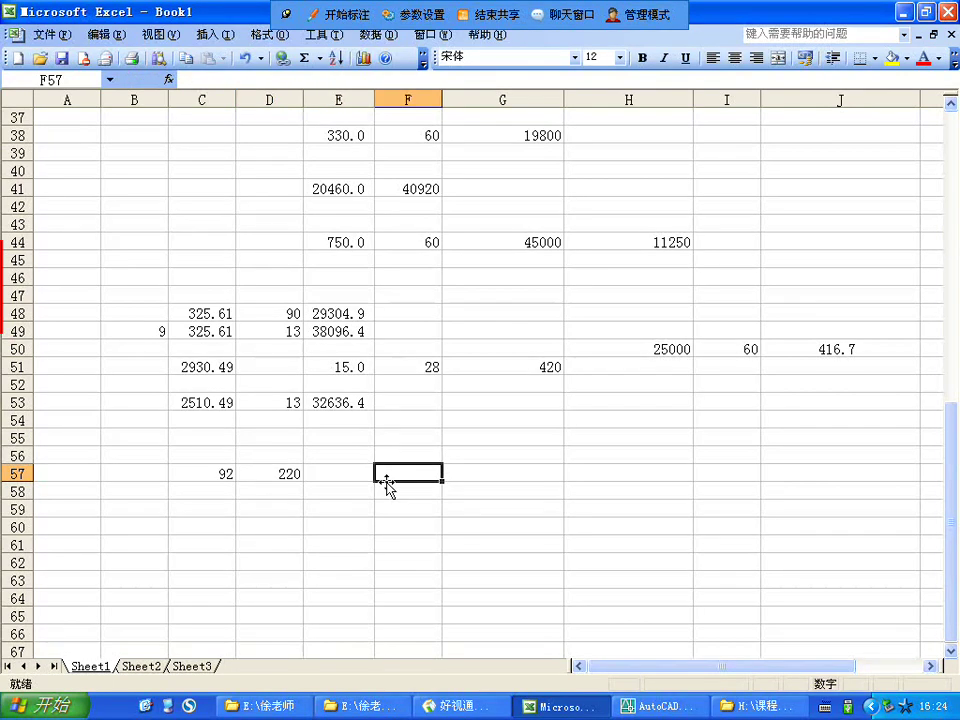
- Insert a PRODUCT function in cell E57 that multiplies C57 by D57
left_click(352, 471)
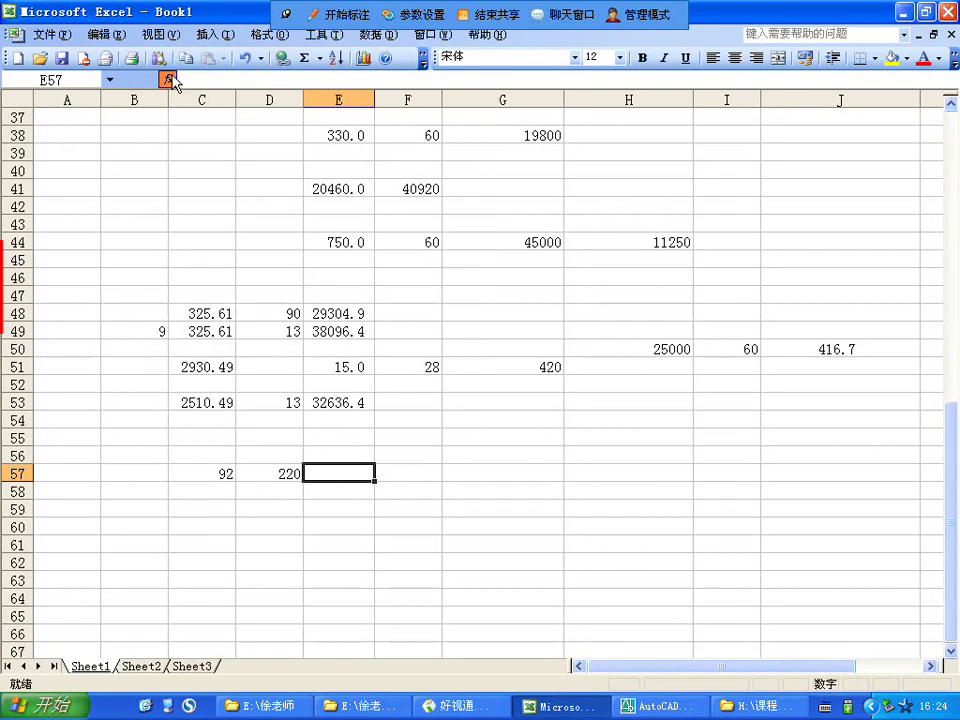
left_click(169, 79)
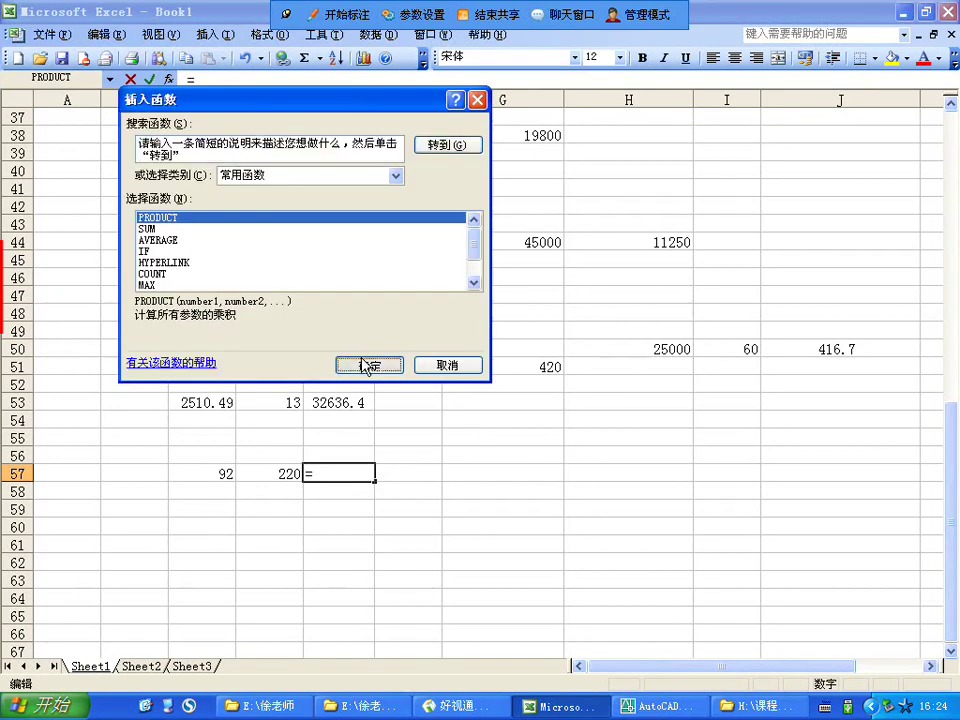
left_click(365, 362)
left_click(223, 475)
left_click(340, 77)
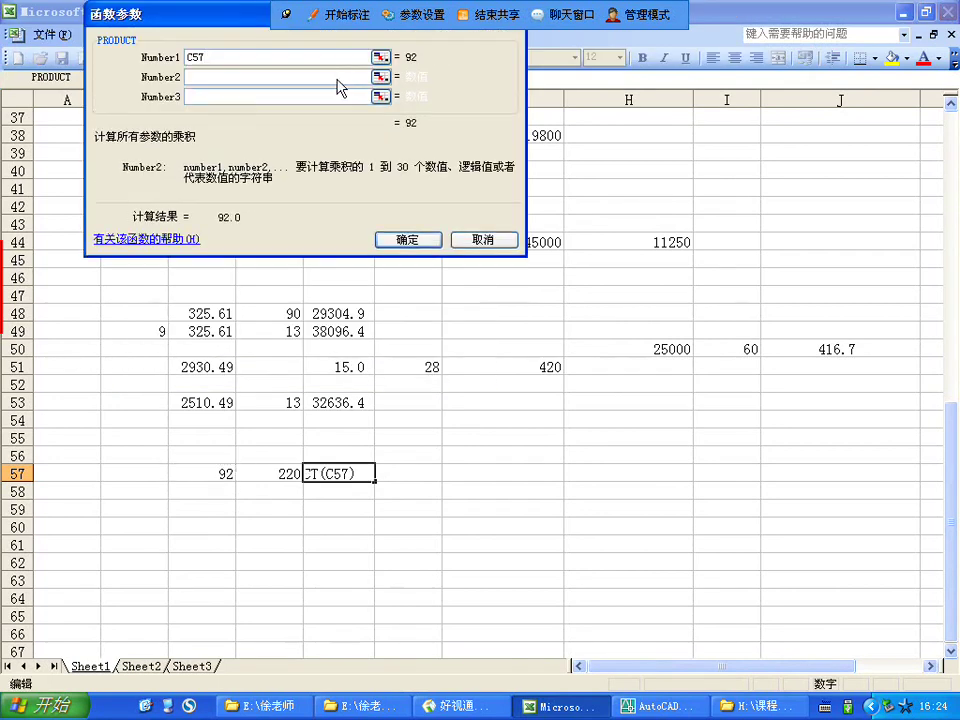
left_click(283, 468)
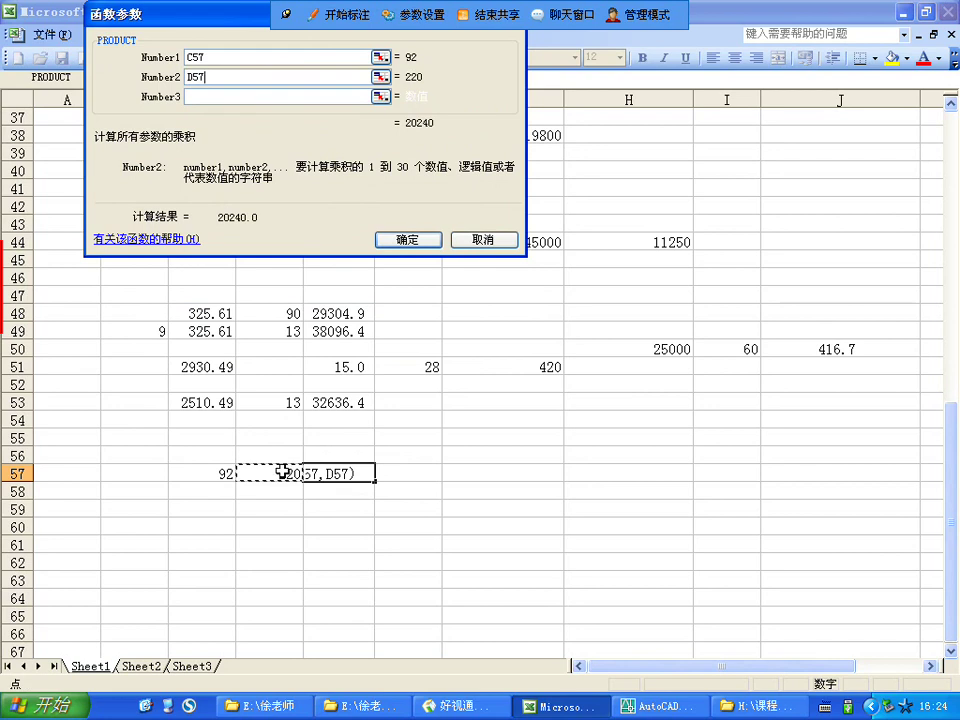
left_click(421, 242)
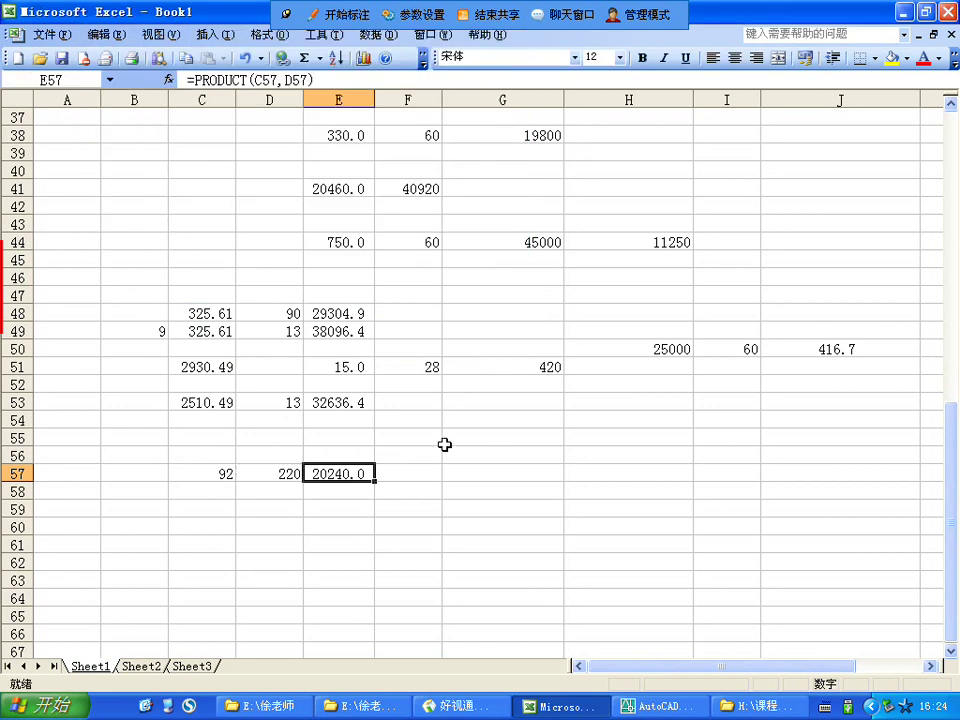
- Review the load factor in cell D57 and the product formula in cell E57 without editing them
left_click(280, 473)
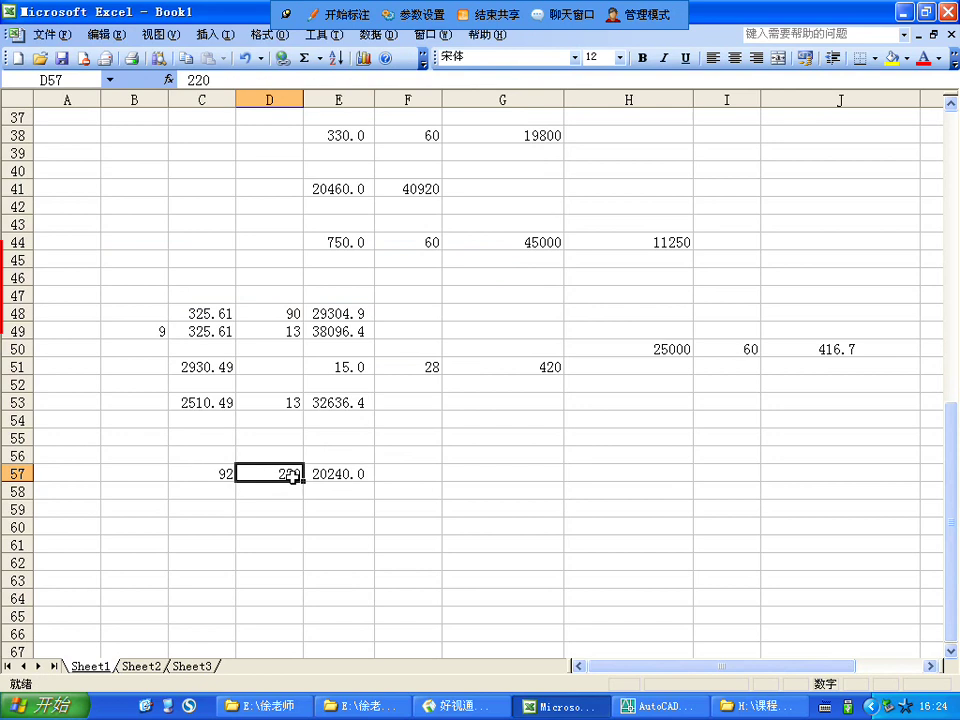
left_click(321, 474)
double_click(292, 475)
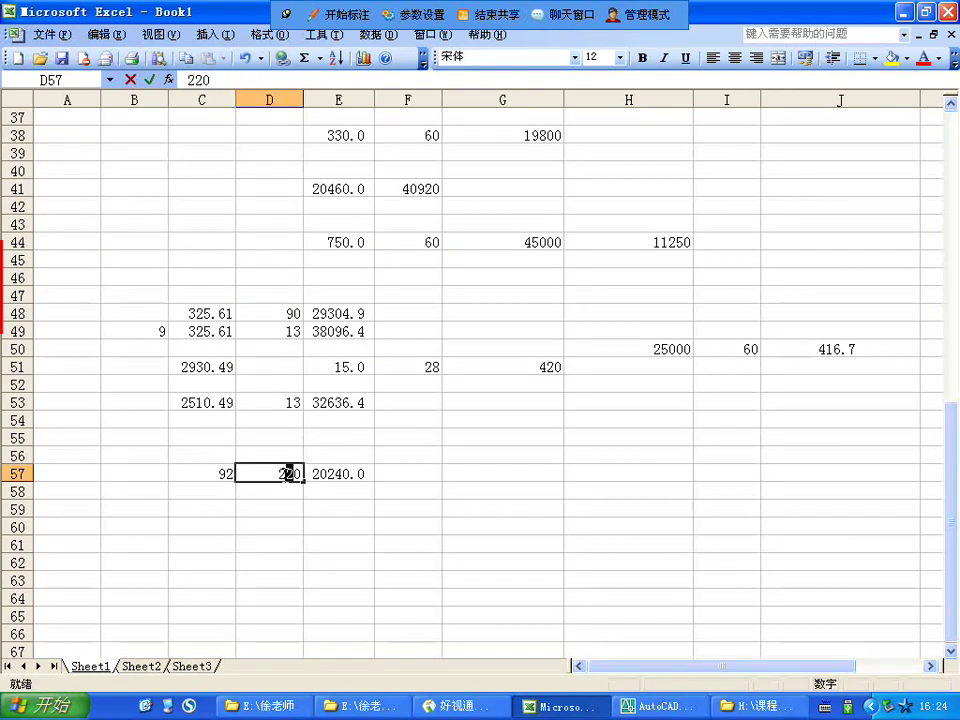
left_click(355, 478)
left_click(362, 488)
key("Up")
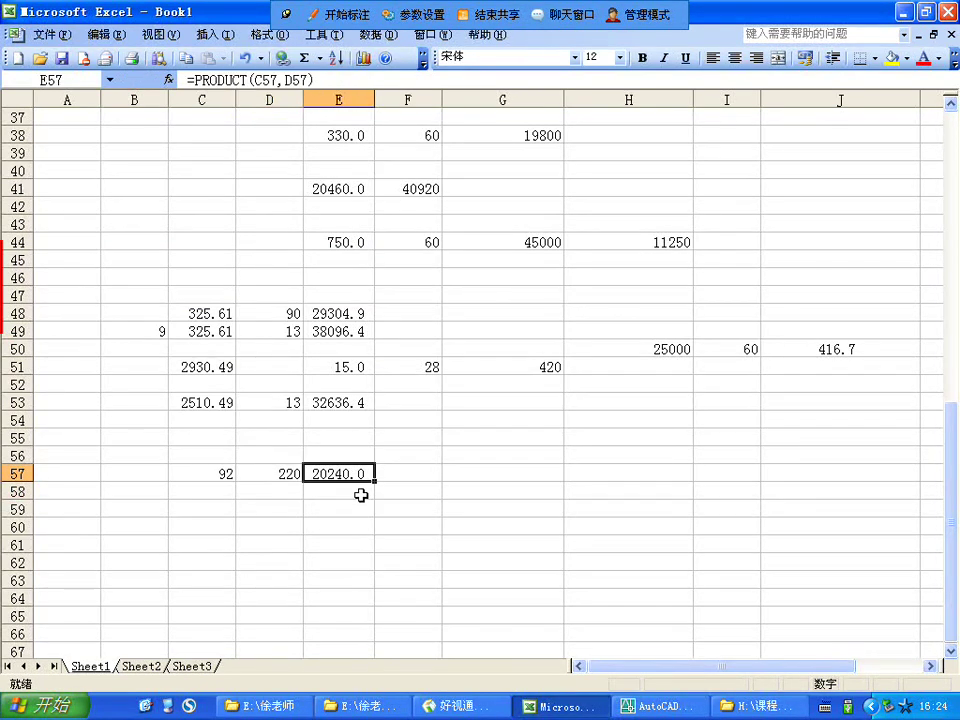
left_click(289, 475)
double_click(290, 476)
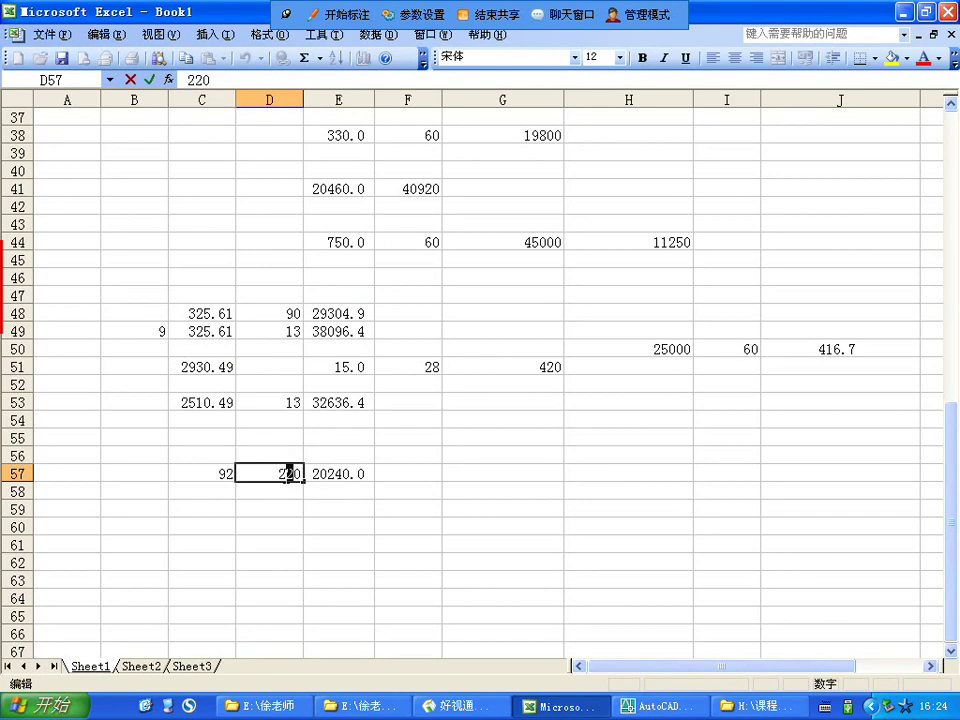
left_click(358, 487)
left_click(366, 474)
left_click(395, 472)
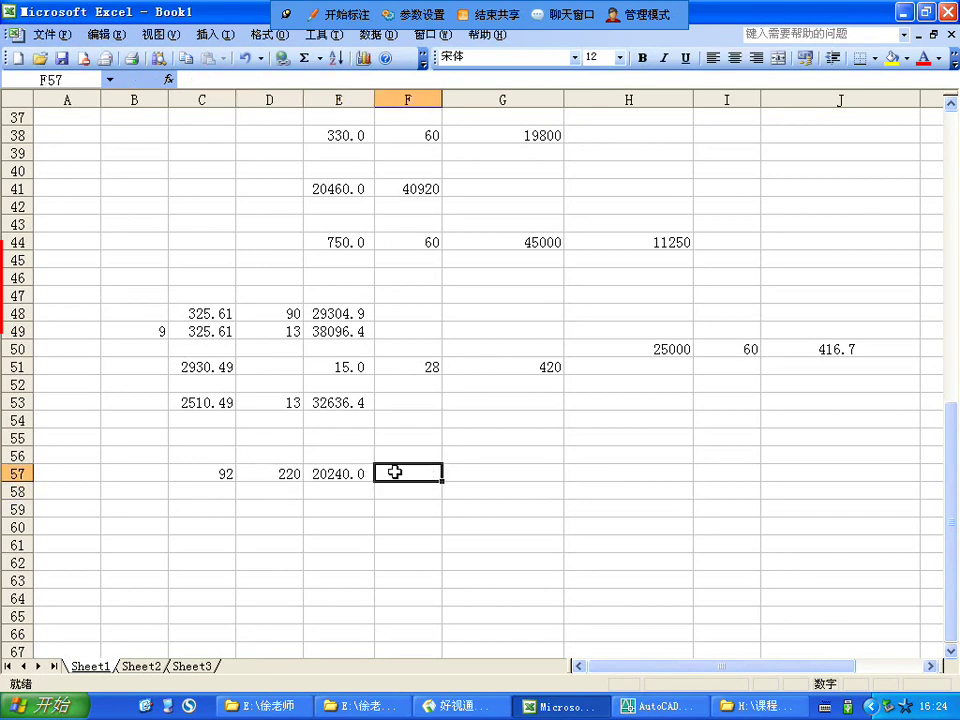
left_click(362, 477)
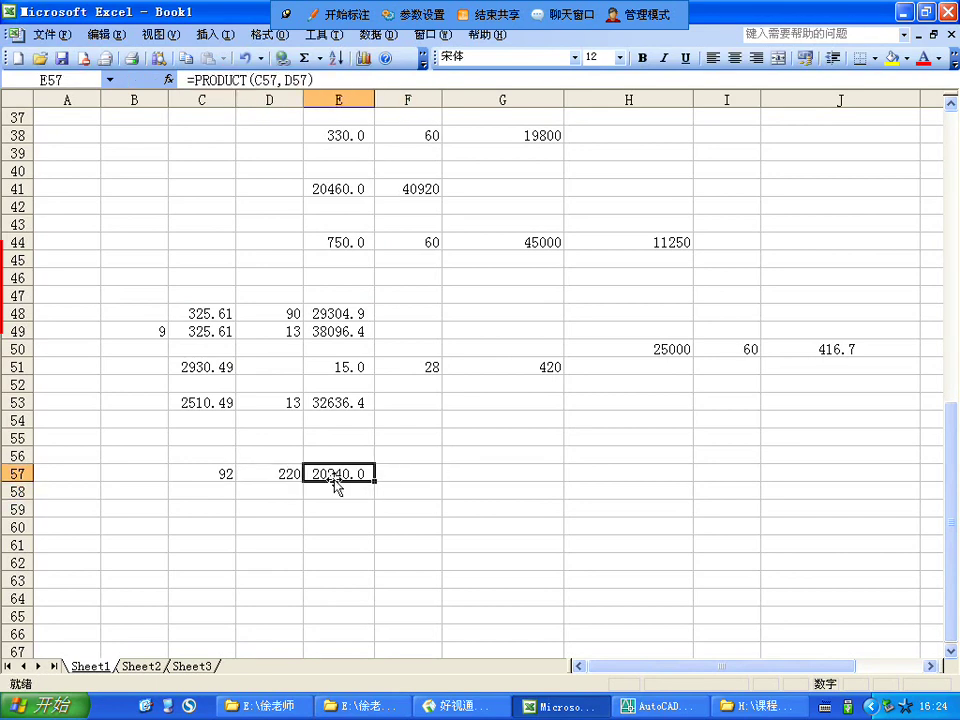
- Add 0.01 as a third factor to the PRODUCT formula in cell E57
left_click(304, 80)
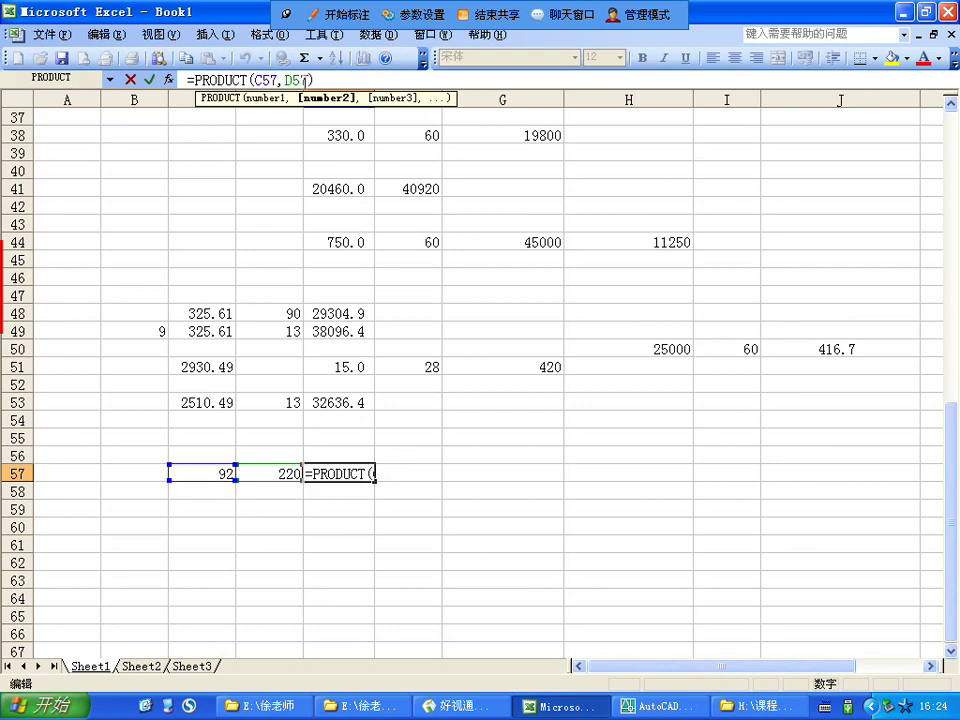
type(",0.01")
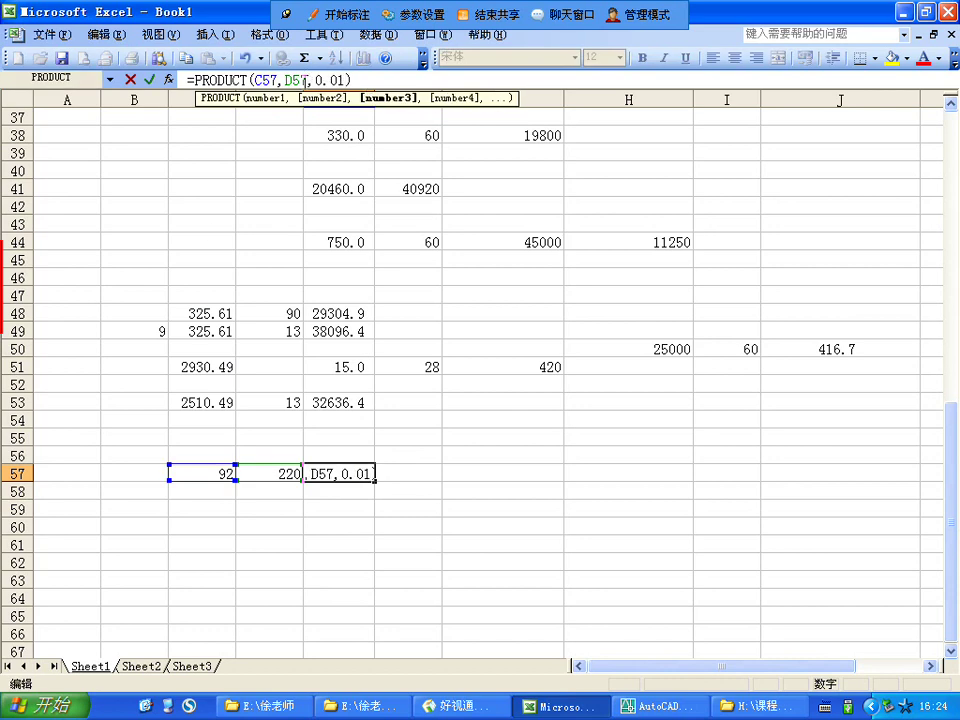
key("Return")
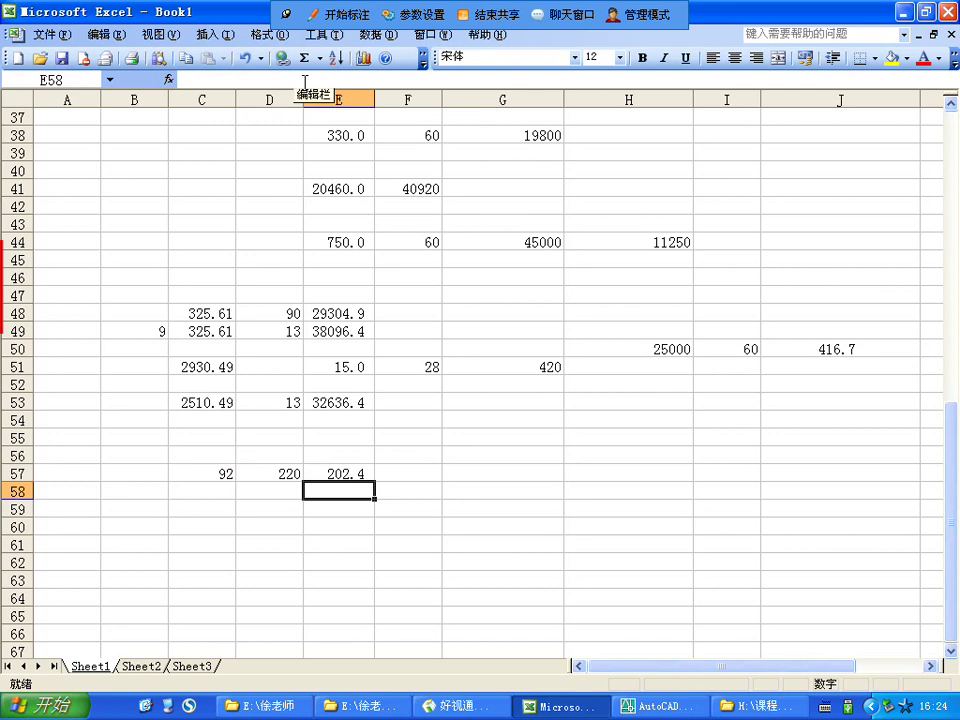
- Change the third factor of the PRODUCT formula in cell E57 to 0.001
left_click(354, 471)
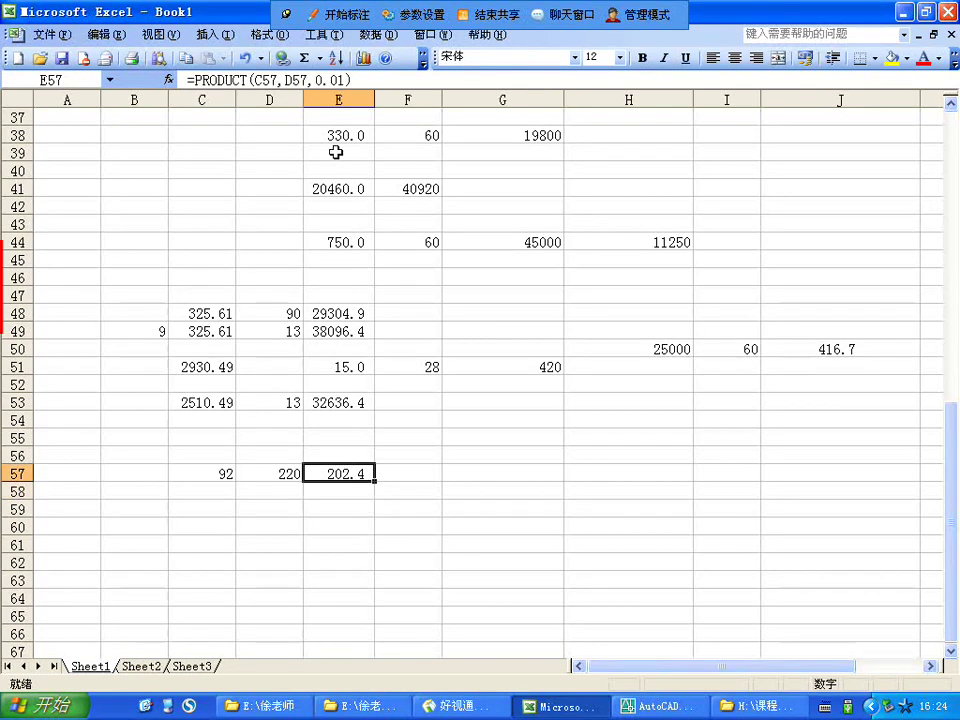
left_click(332, 80)
type("0.01)")
key("Return")
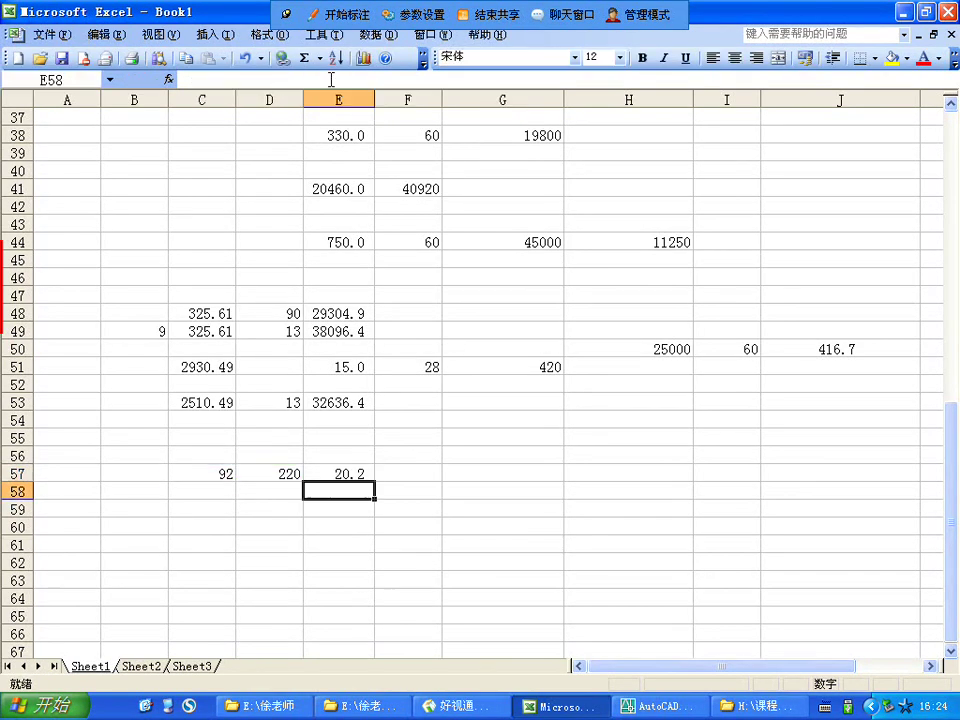
left_click(377, 472)
left_click(355, 471)
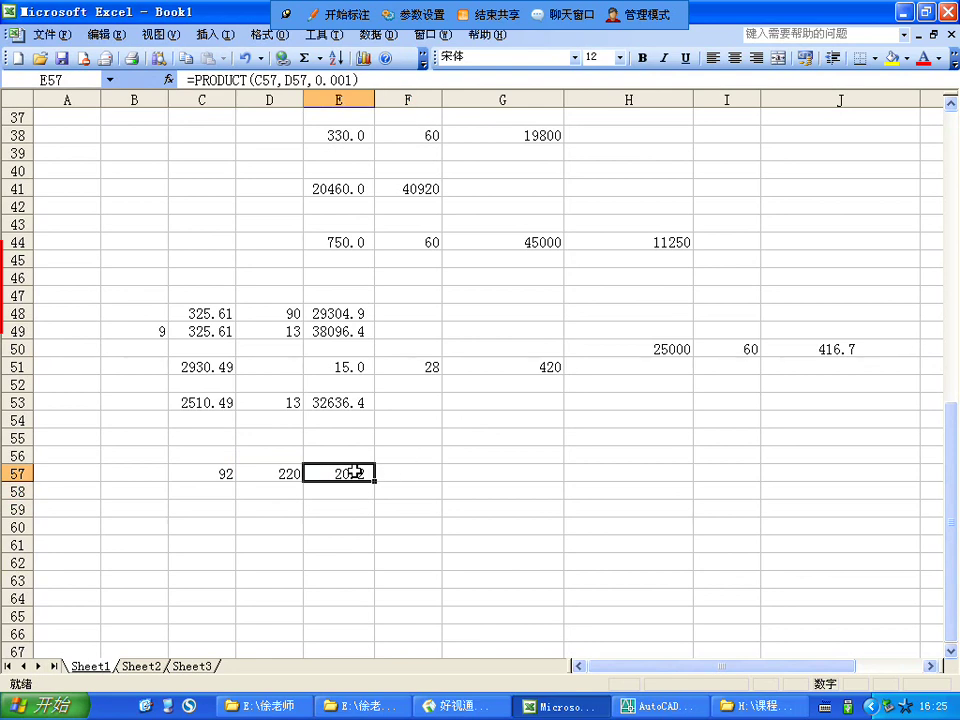
left_click(389, 474)
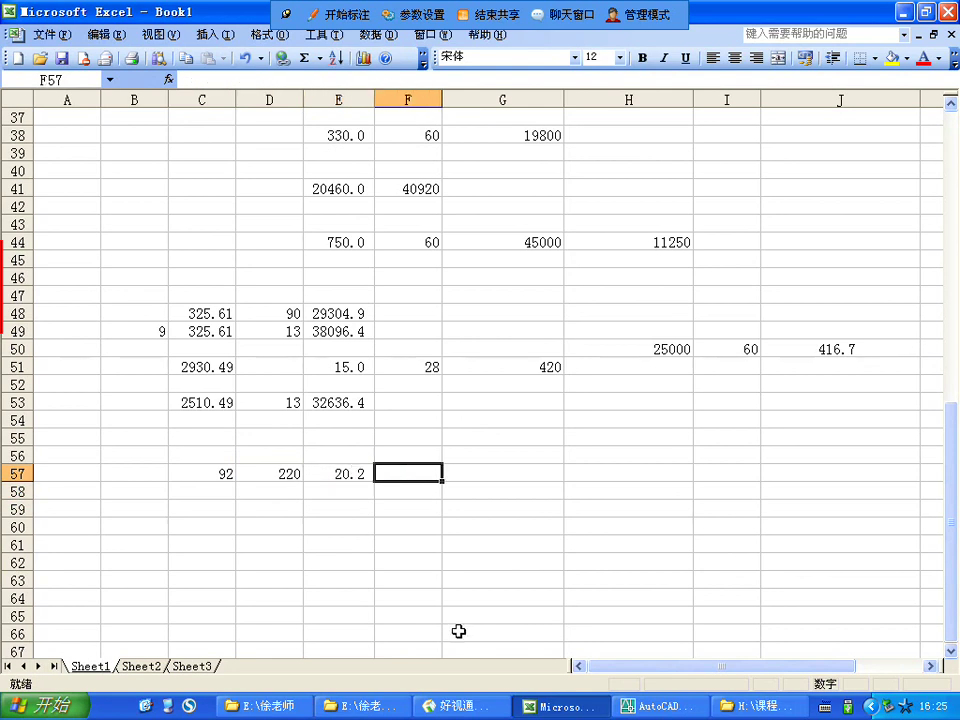
- Switch to AutoCAD and delete the green boundary polyline traced around shop 商铺66
left_click(645, 706)
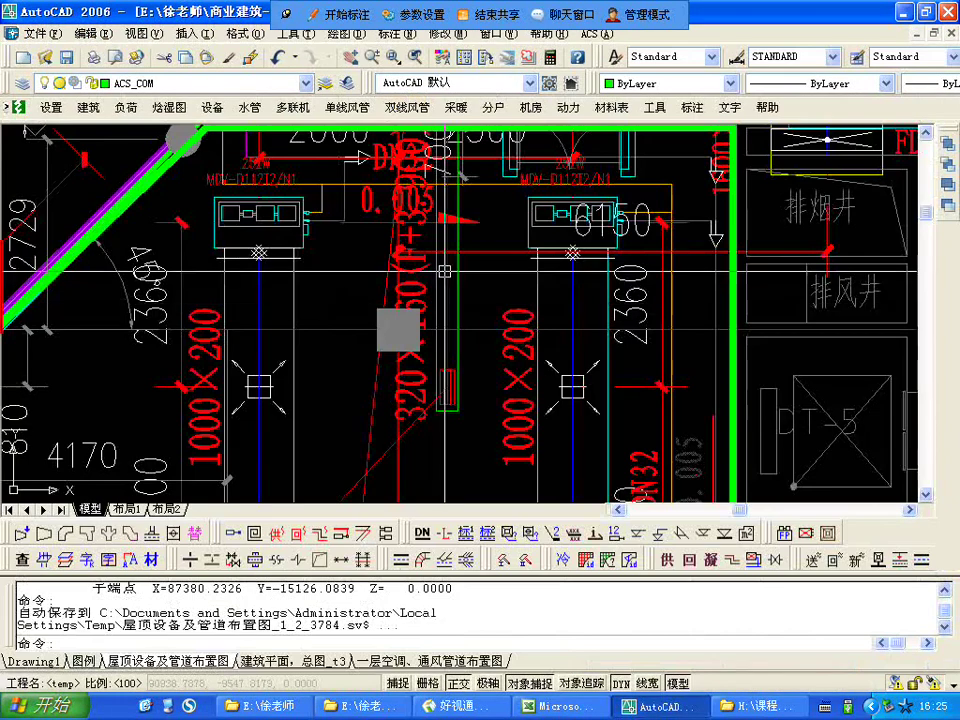
scroll(444, 271, "down", 1)
scroll(519, 258, "up", 4)
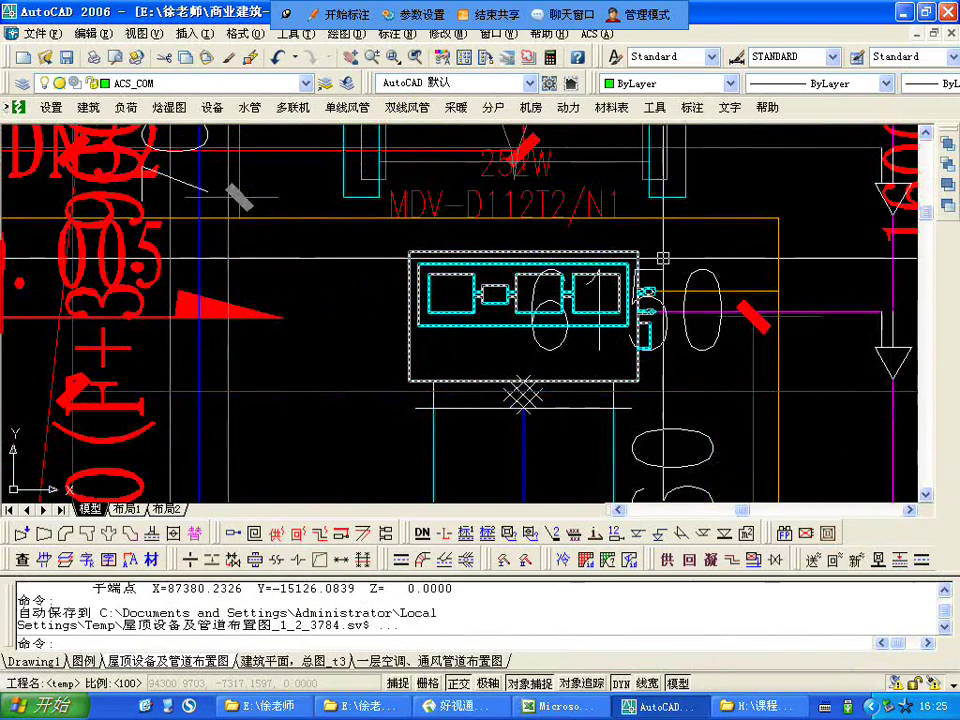
scroll(640, 262, "down", 1)
scroll(480, 330, "down", 4)
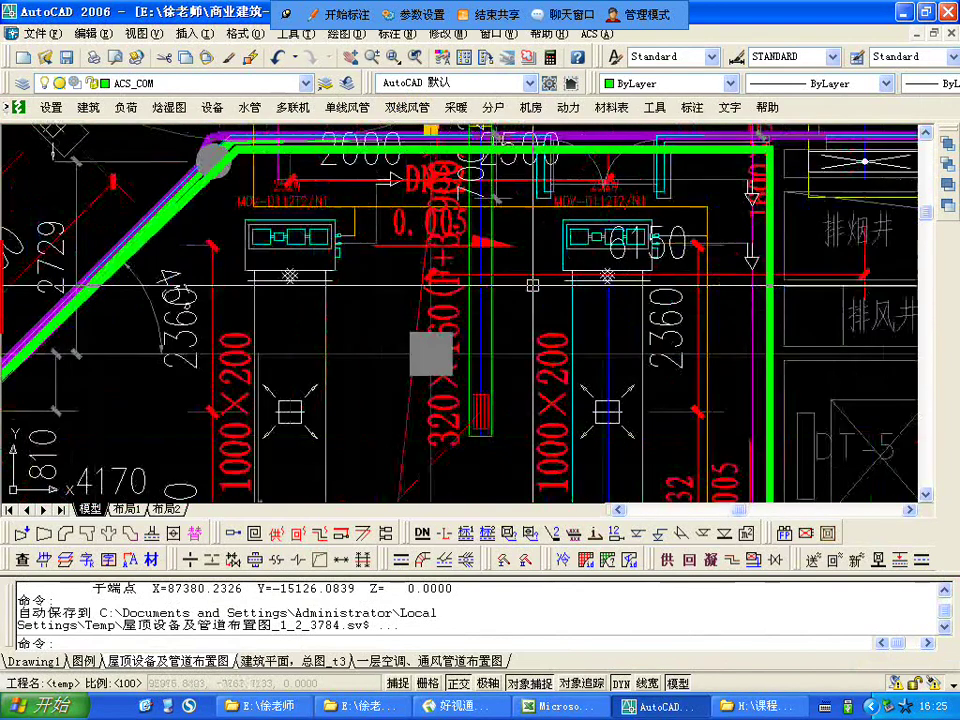
middle_click_drag(487, 361, 538, 288)
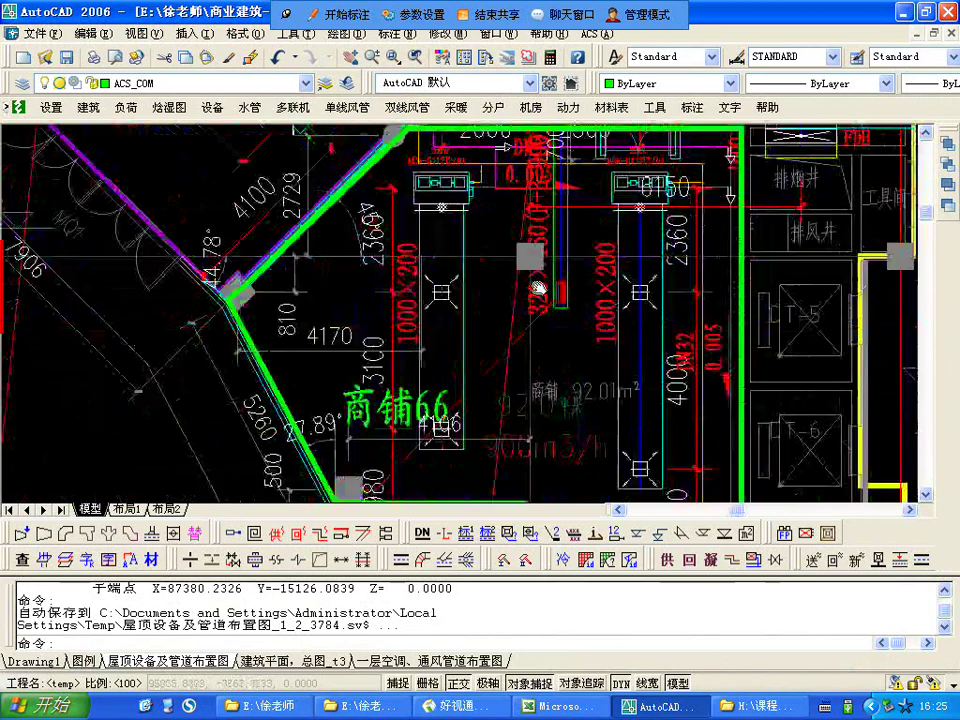
scroll(538, 288, "down", 4)
scroll(545, 300, "up", 6)
scroll(460, 380, "down", 1)
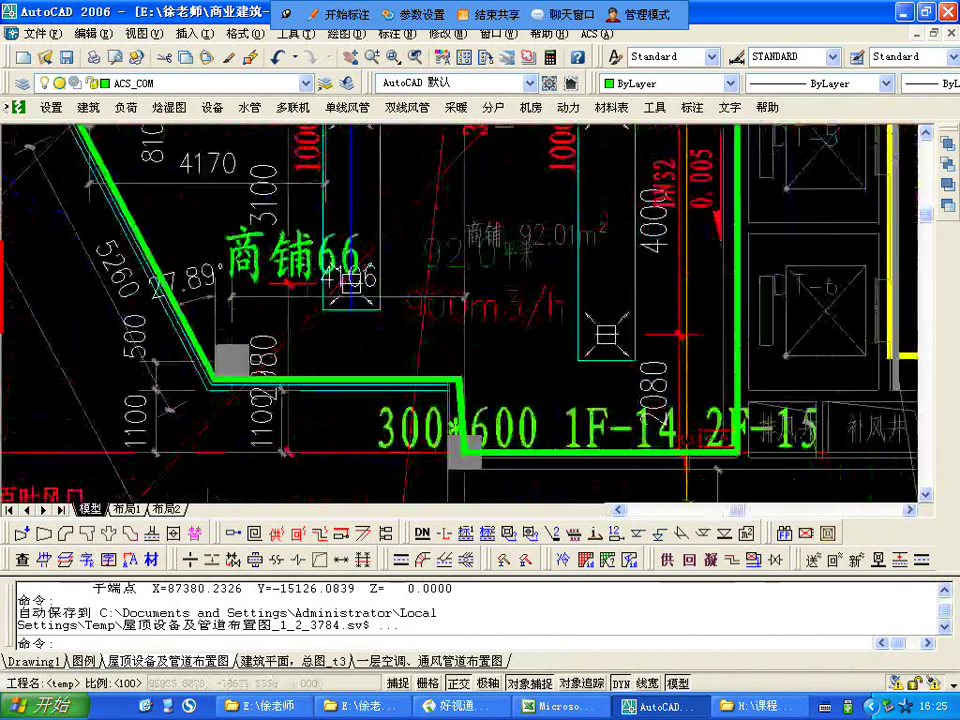
scroll(480, 440, "down", 2)
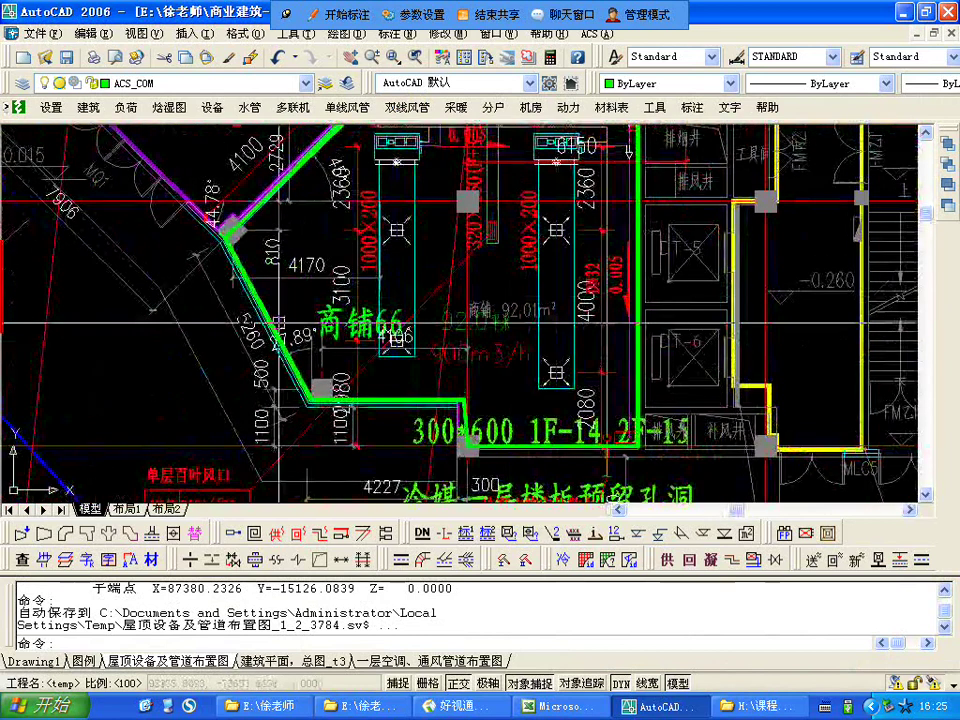
left_click(463, 408)
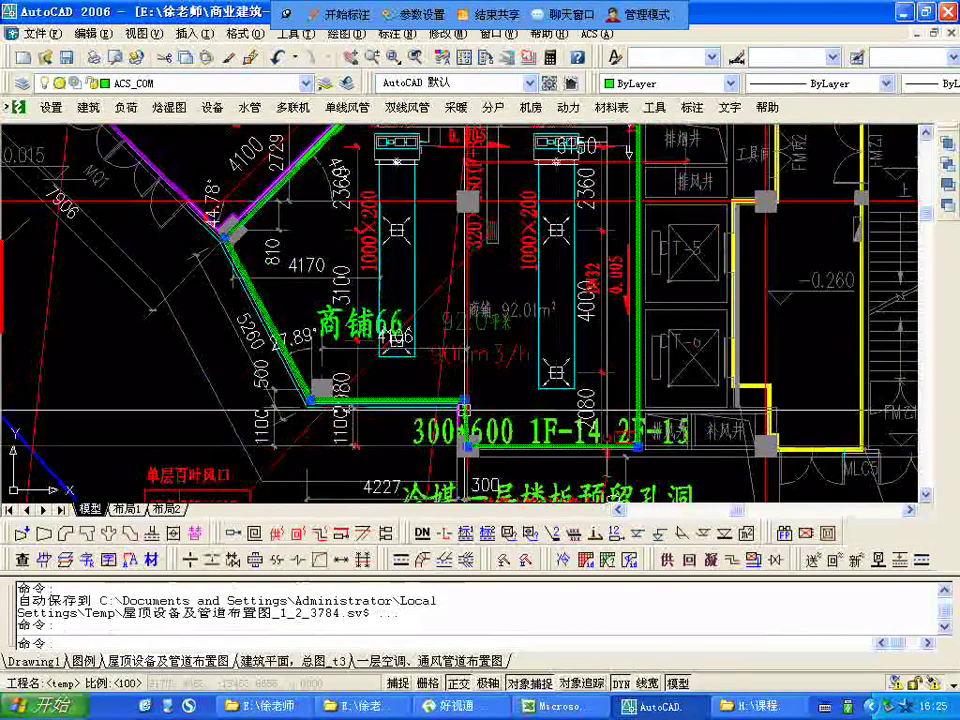
key("Delete")
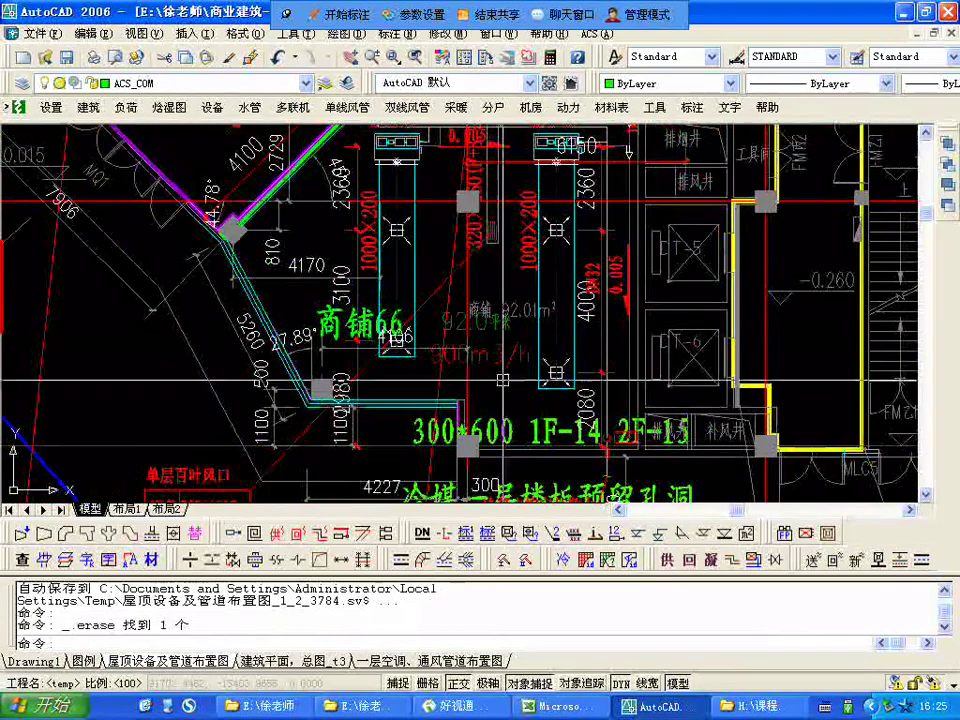
- Examine the two ducted indoor units of shop 商铺66 and their model labels
mouse_move(592, 116)
middle_mouse_down()
mouse_move(552, 302)
mouse_move(546, 268)
mouse_move(503, 423)
middle_mouse_up()
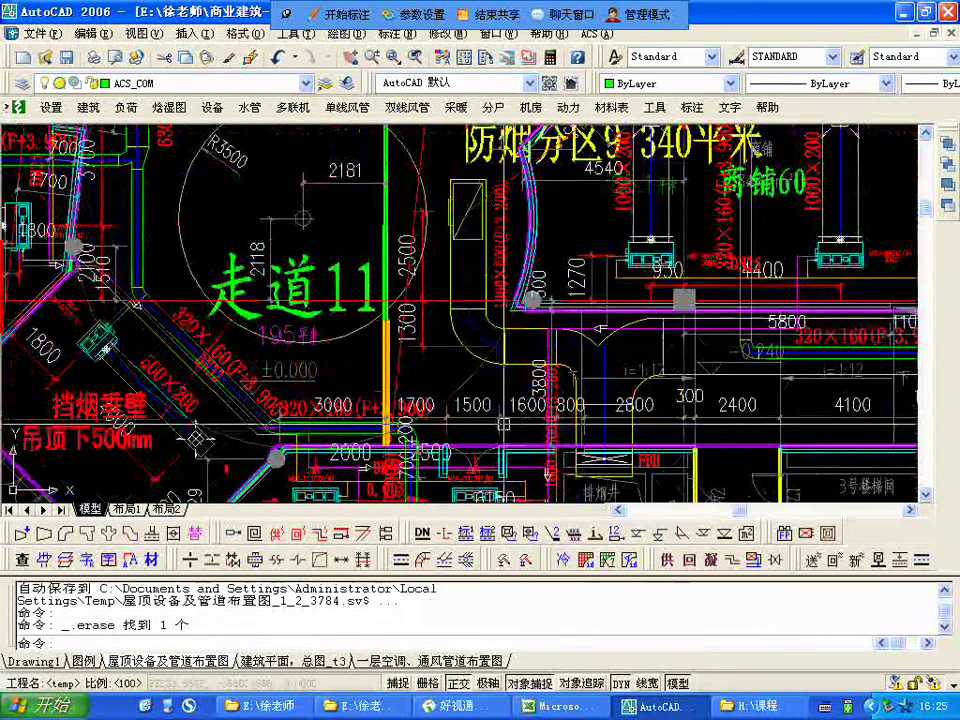
mouse_move(703, 399)
middle_mouse_down()
mouse_move(440, 366)
mouse_move(468, 366)
mouse_move(472, 176)
middle_mouse_up()
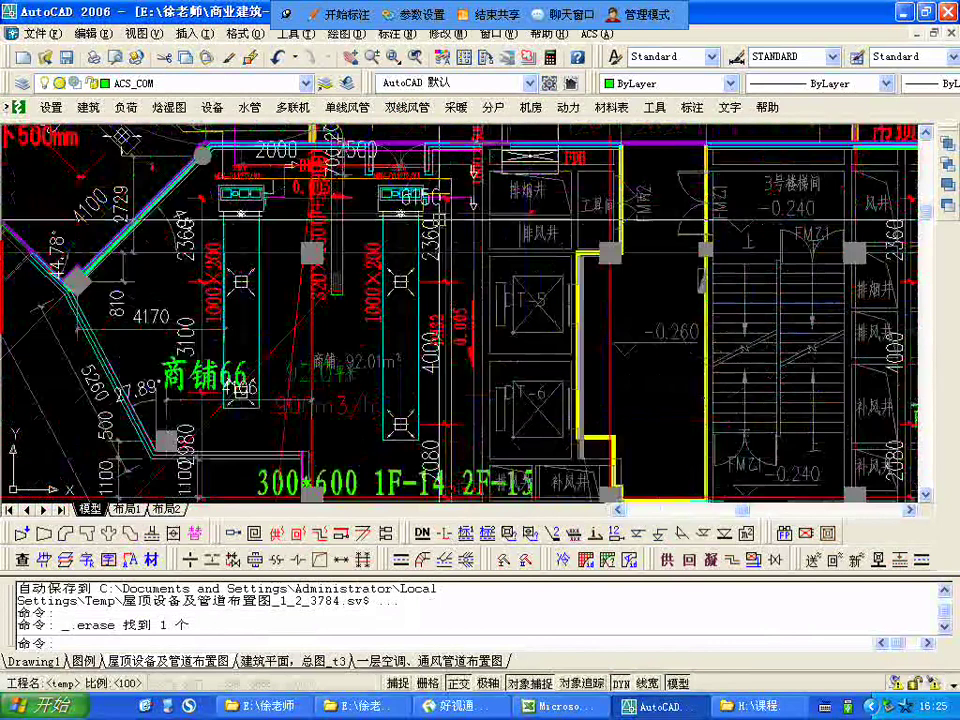
scroll(473, 218, "down", 3)
scroll(457, 259, "up", 4)
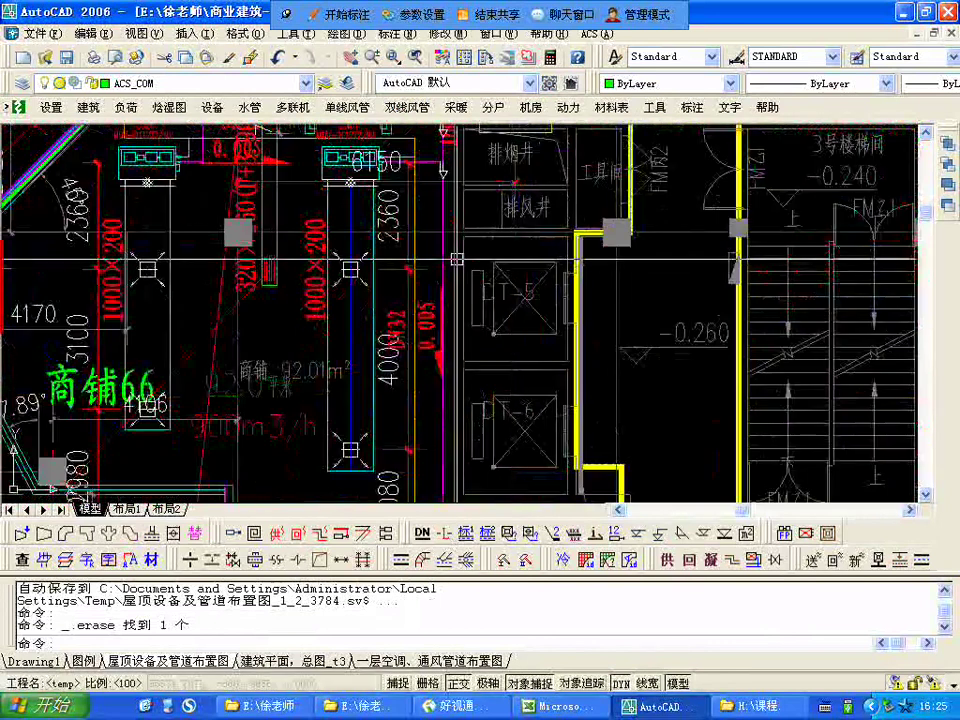
middle_click_drag(510, 456, 613, 391)
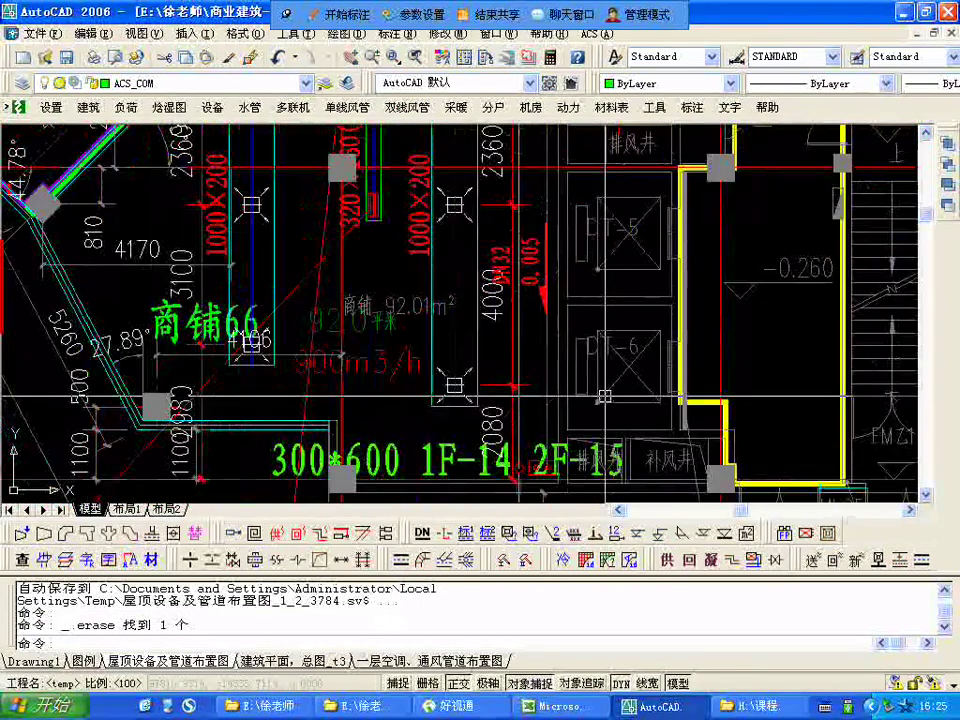
middle_click_drag(456, 285, 471, 425)
scroll(458, 215, "up", 5)
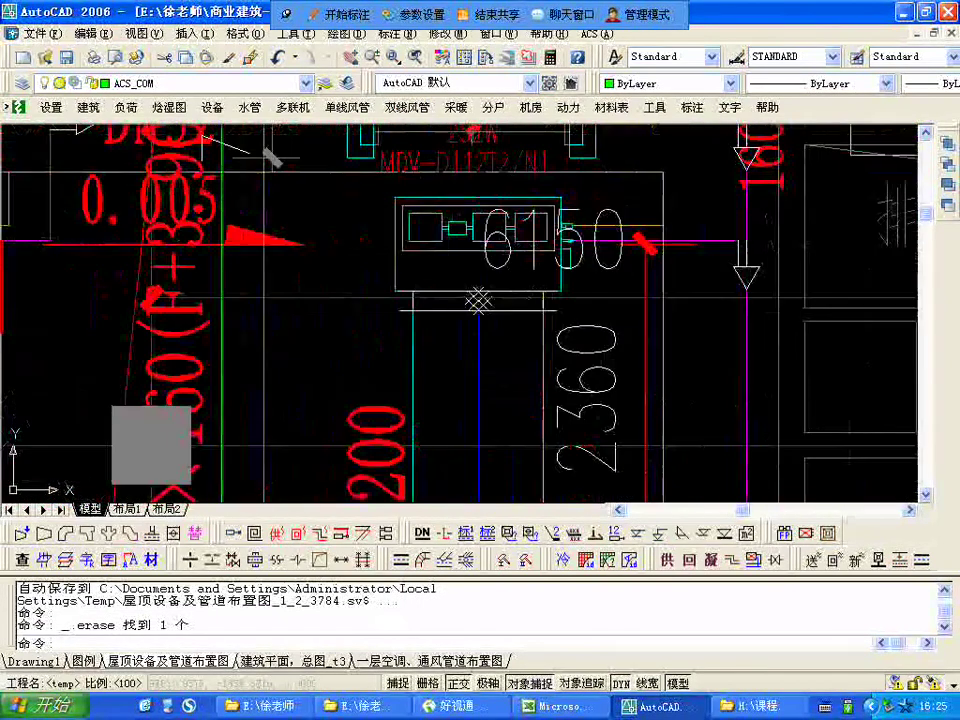
scroll(452, 195, "down", 1)
mouse_move(454, 208)
middle_mouse_down()
mouse_move(467, 205)
mouse_move(334, 191)
middle_mouse_up()
scroll(467, 205, "up", 1)
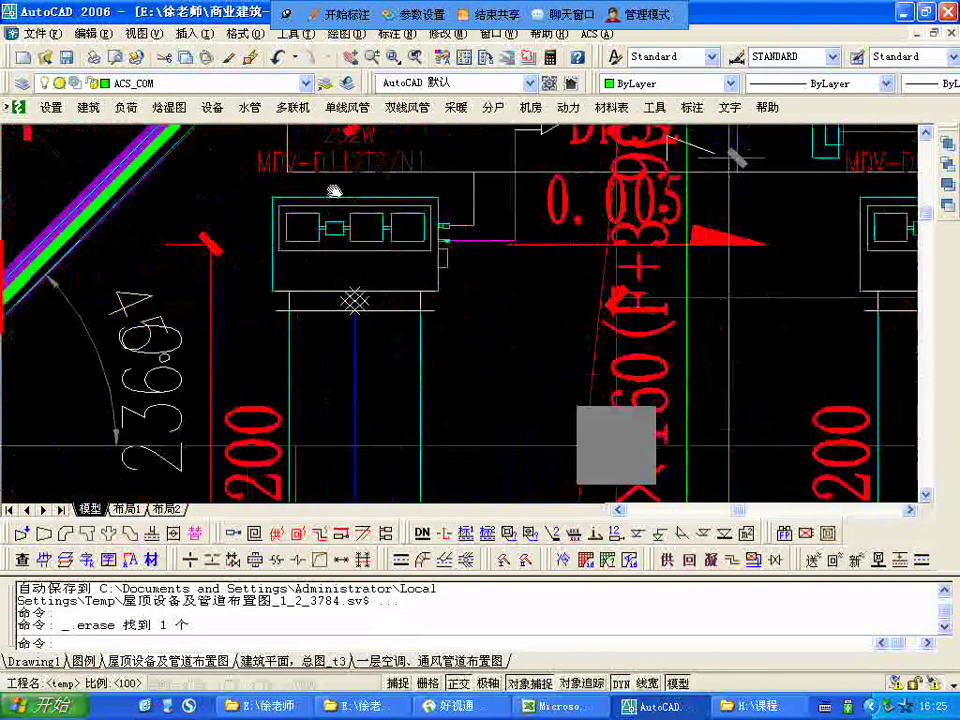
scroll(334, 191, "down", 5)
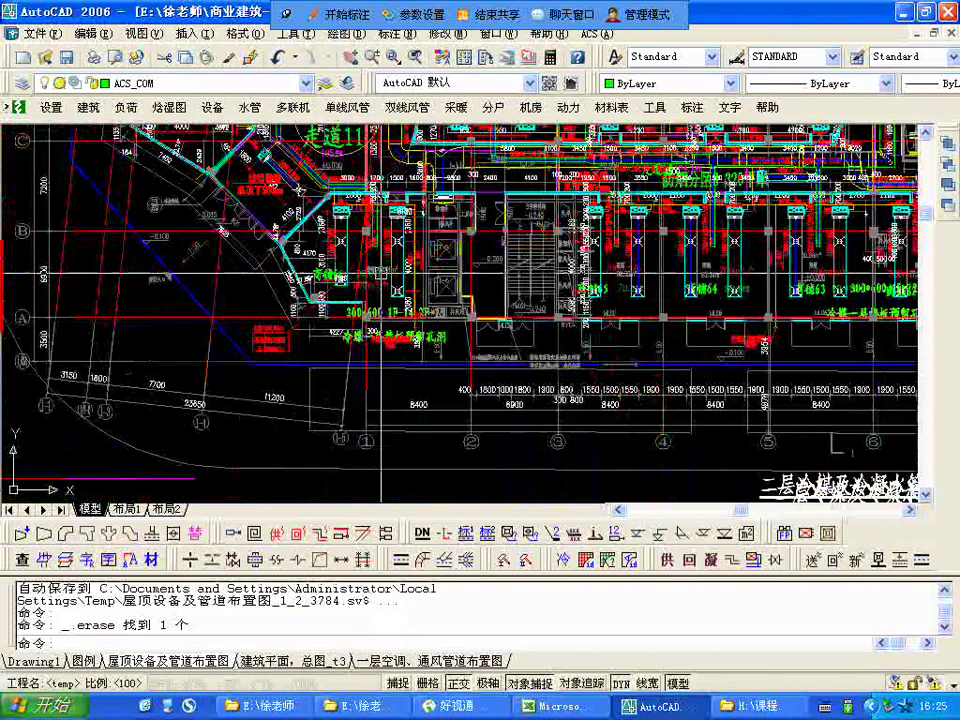
- Switch to Excel and enter the installed unit capacity as 112*2 in cell F57
left_click(553, 706)
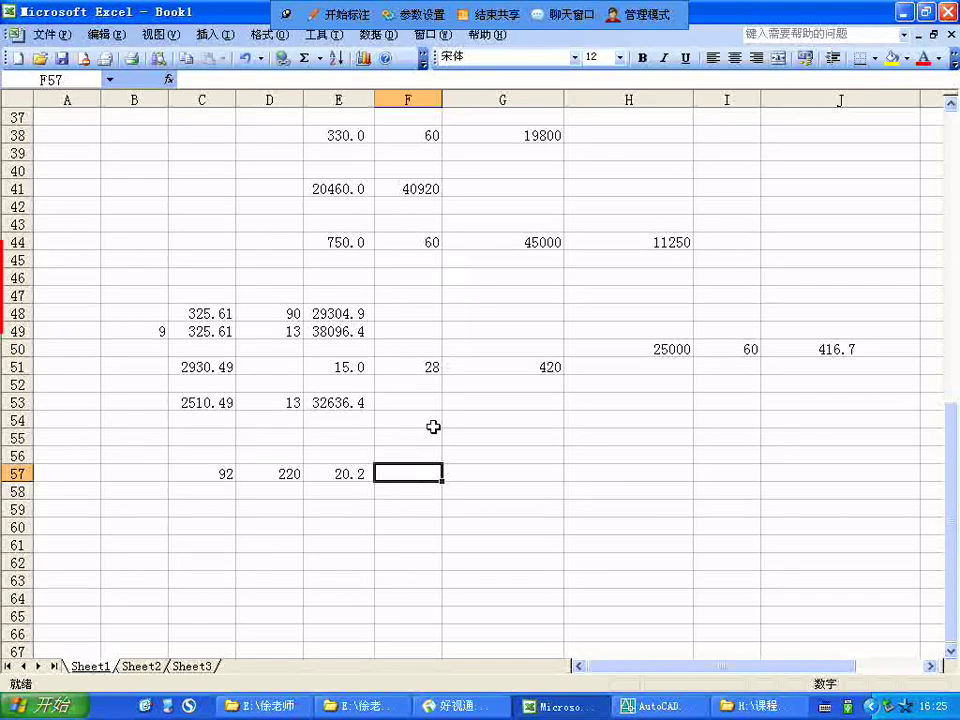
type("112*2")
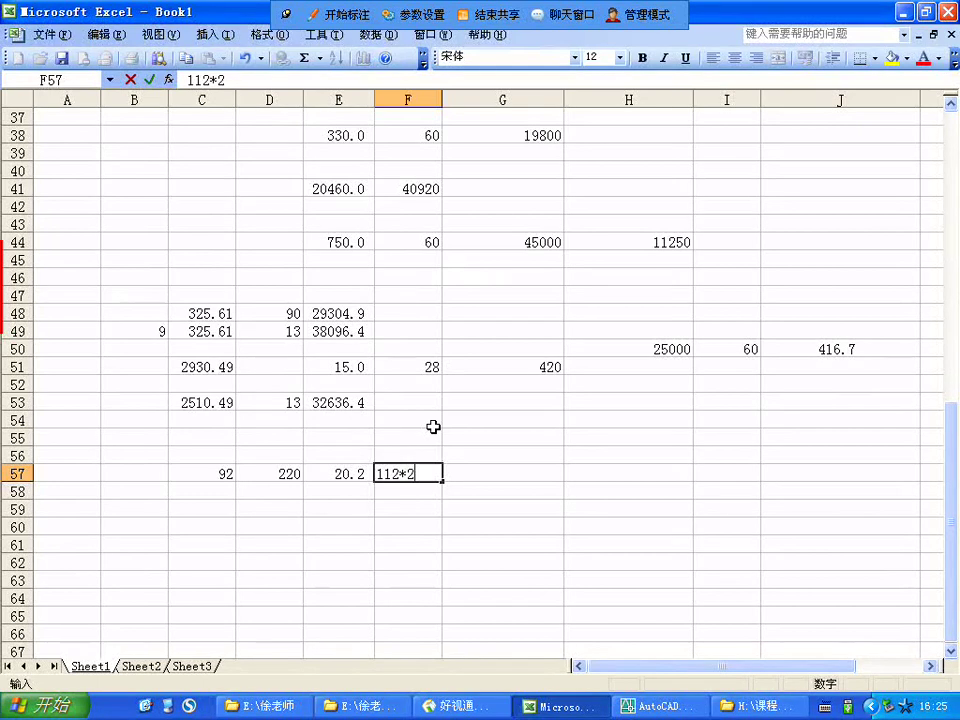
key("Return")
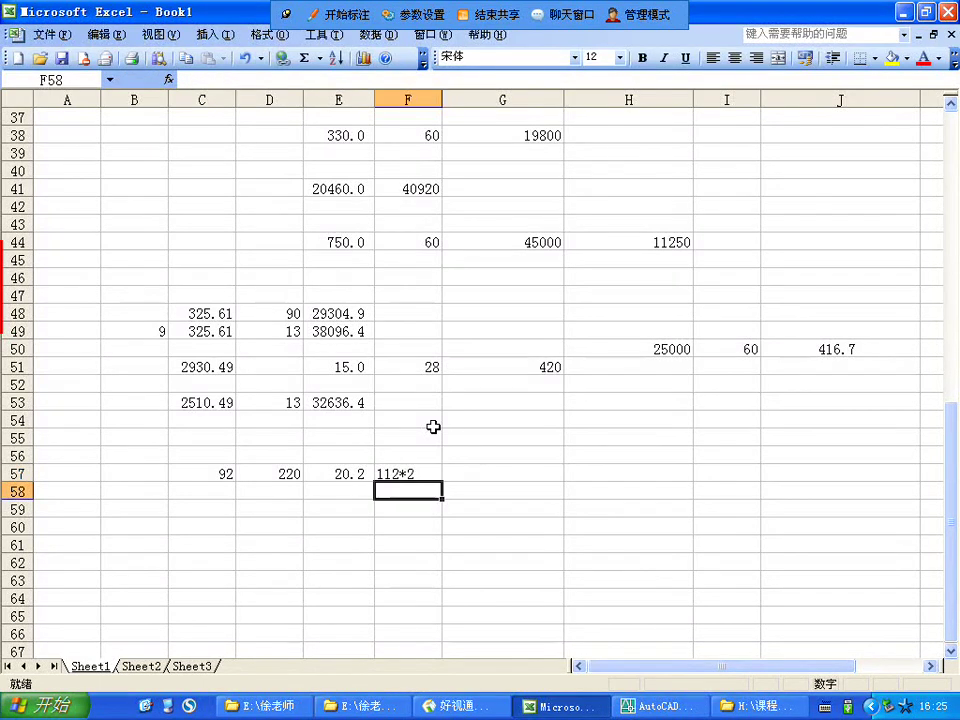
left_click(485, 470)
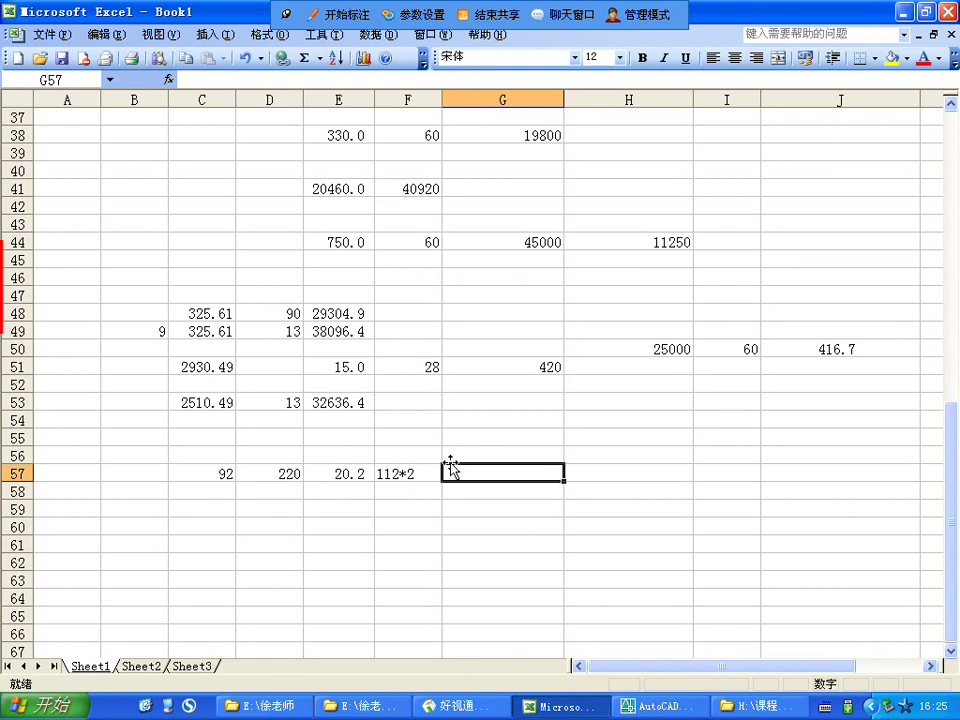
left_click(495, 706)
key("alt+Tab")
left_click(480, 539)
left_click(417, 490)
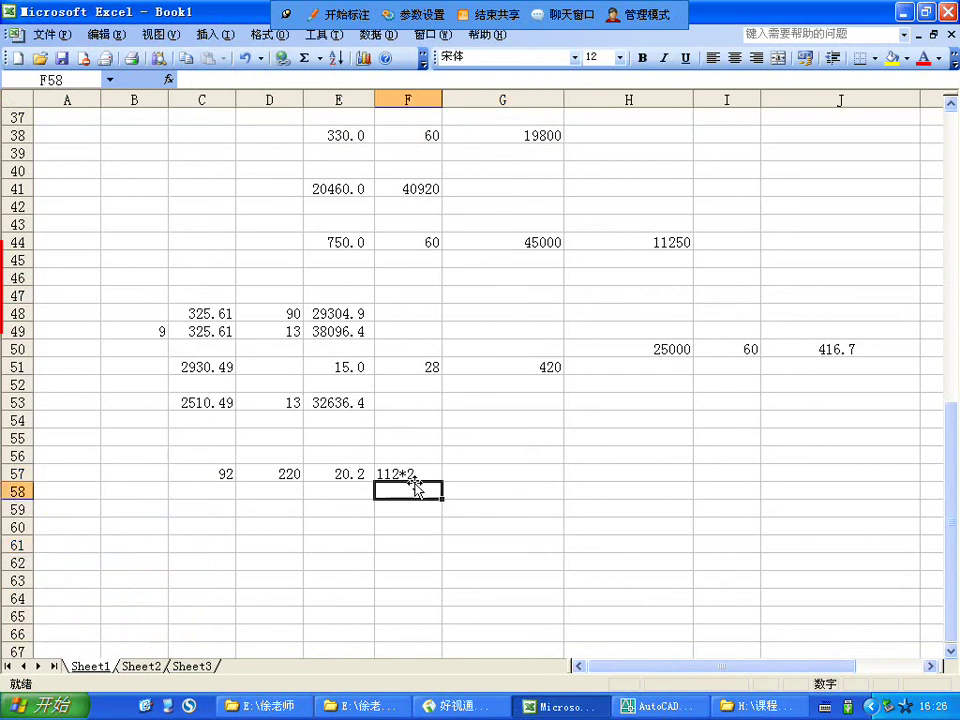
- Correct the unit capacity entry in cell F57 to 11.2*2
left_click(408, 472)
double_click(397, 473)
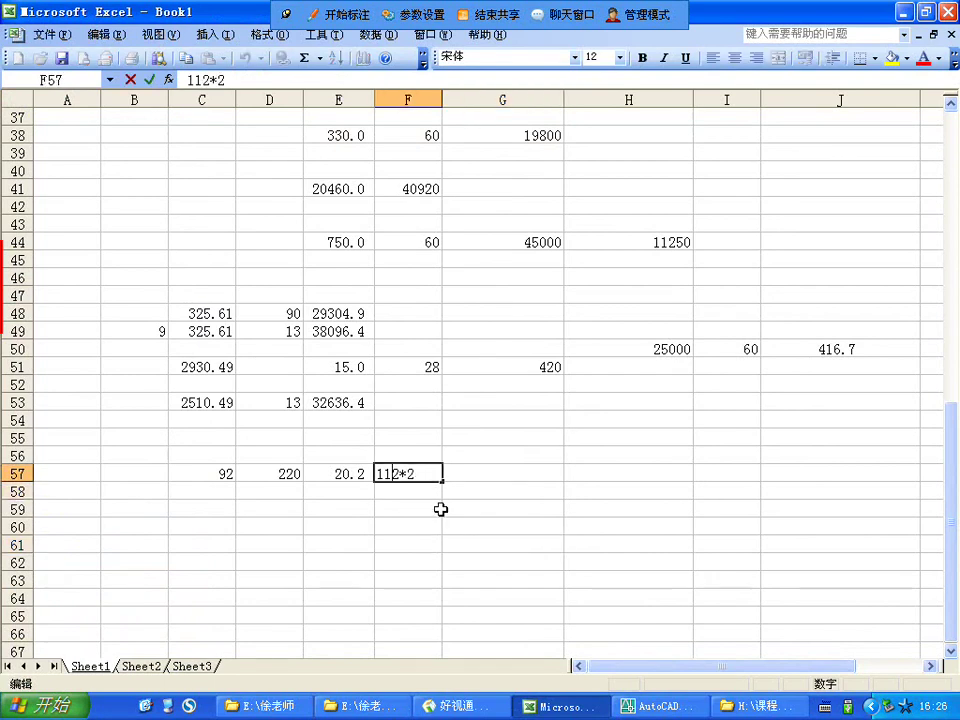
type(".")
left_click(455, 526)
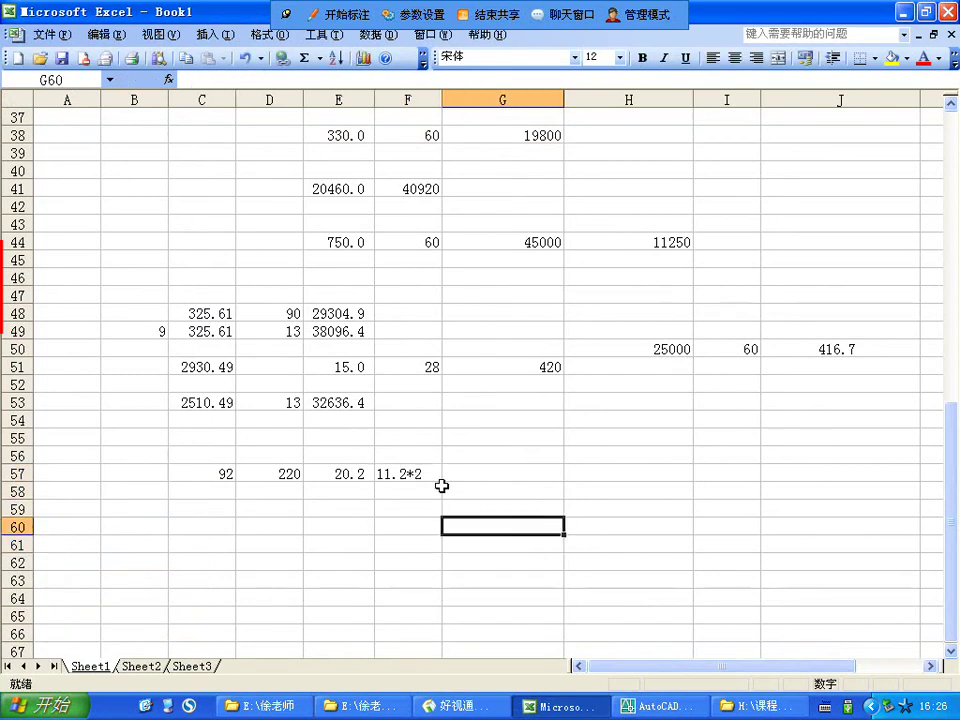
left_click(397, 470)
left_click(472, 476)
left_click(478, 493)
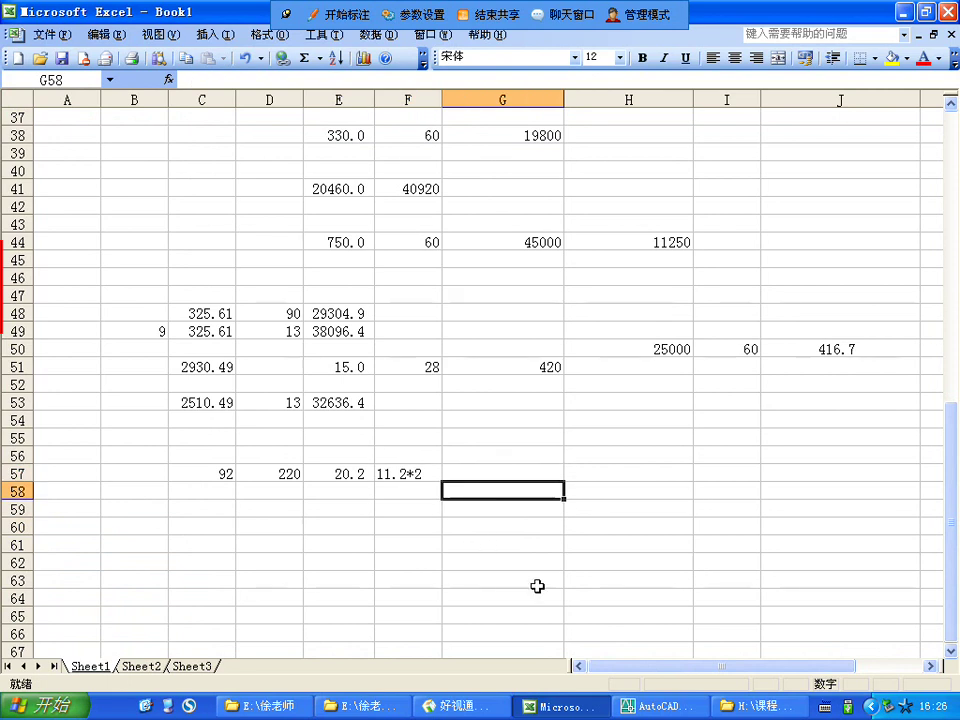
- Switch to AutoCAD and examine the indoor units, ducts and air outlets across shop 商铺66
left_click(662, 705)
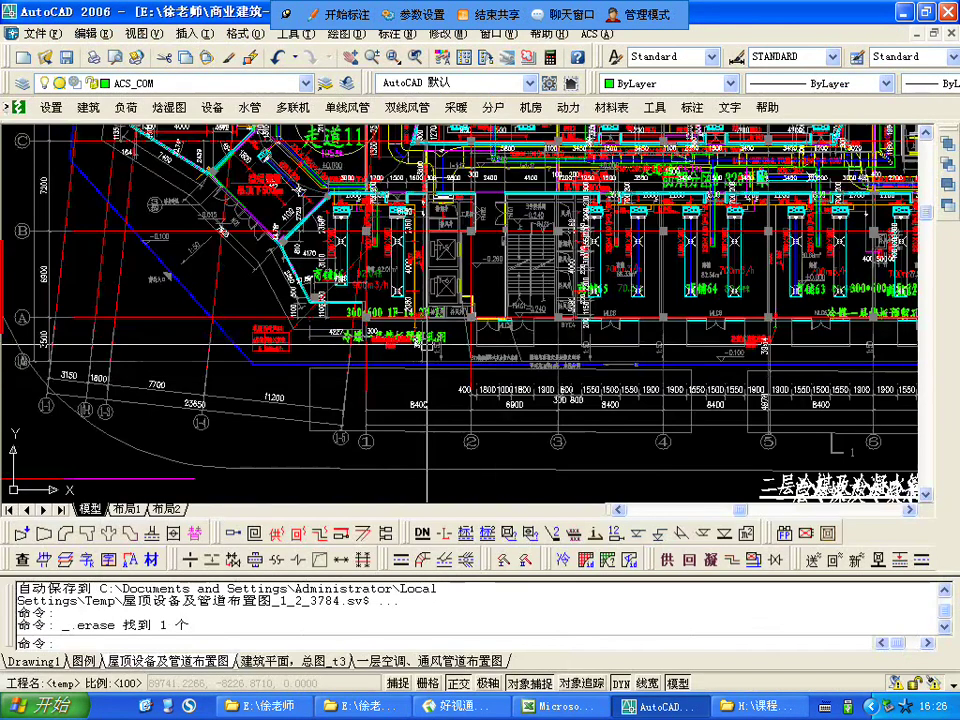
scroll(345, 188, "up", 5)
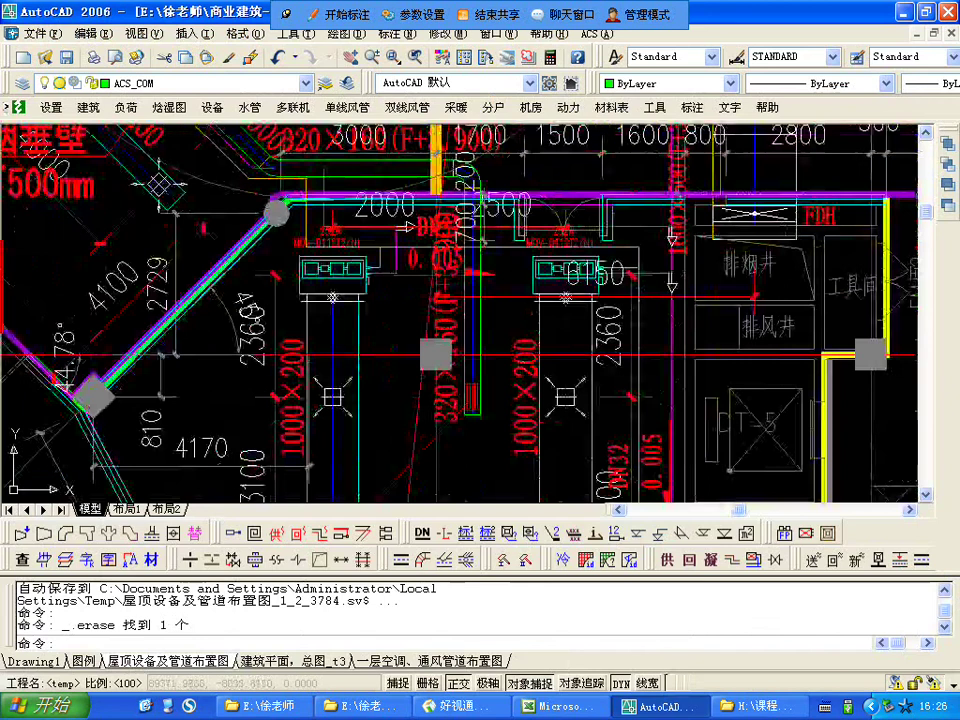
scroll(369, 343, "down", 5)
scroll(369, 343, "up", 4)
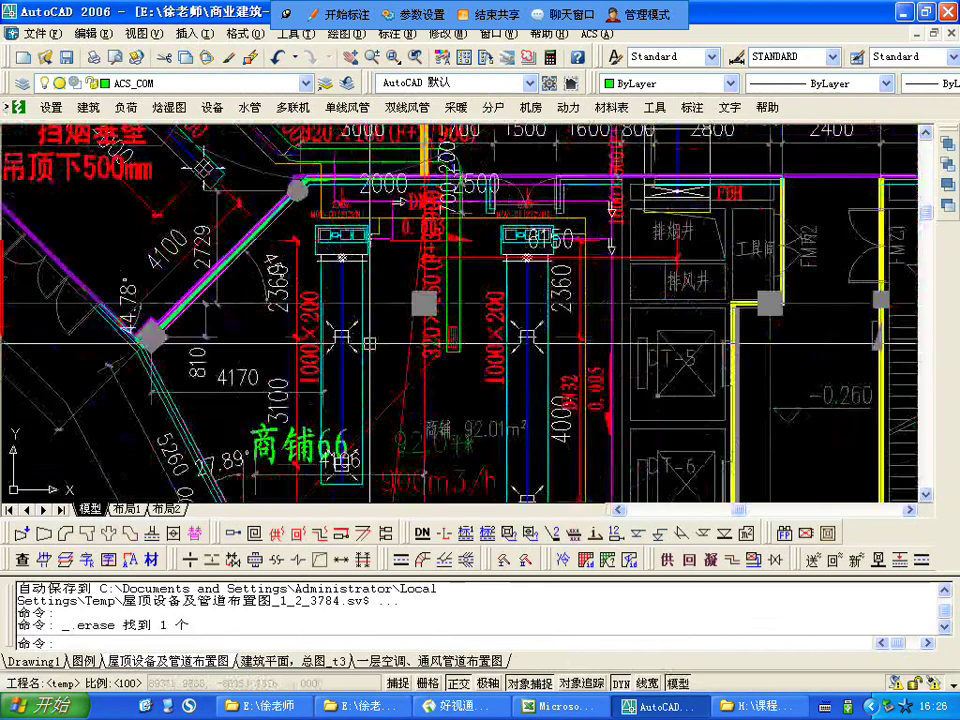
middle_click_drag(369, 343, 369, 246)
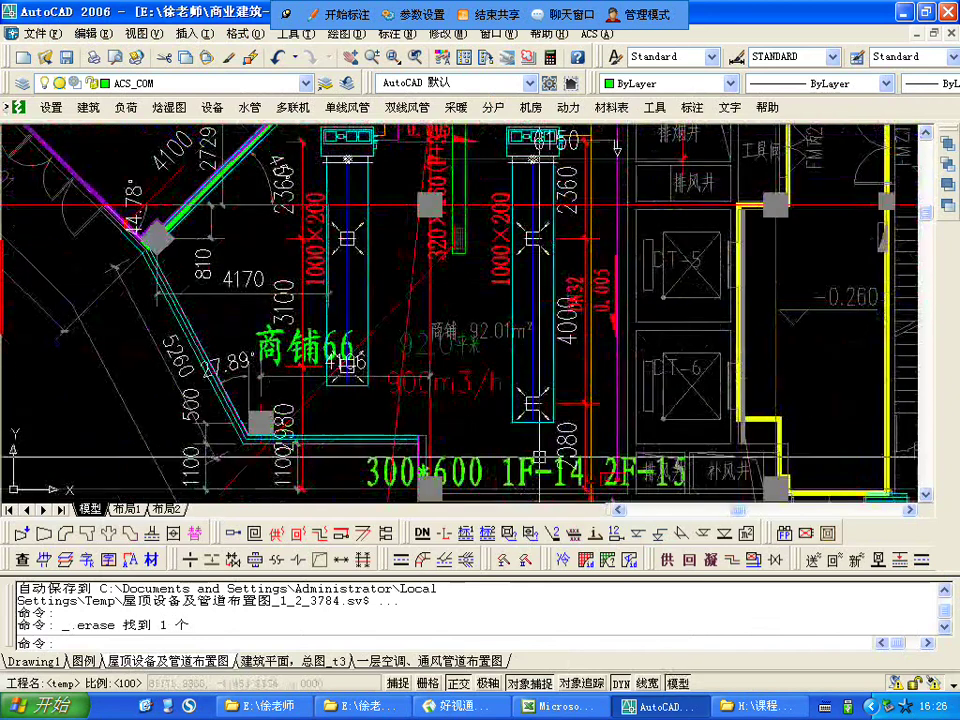
middle_click_drag(496, 390, 430, 364)
middle_click_drag(430, 369, 457, 424)
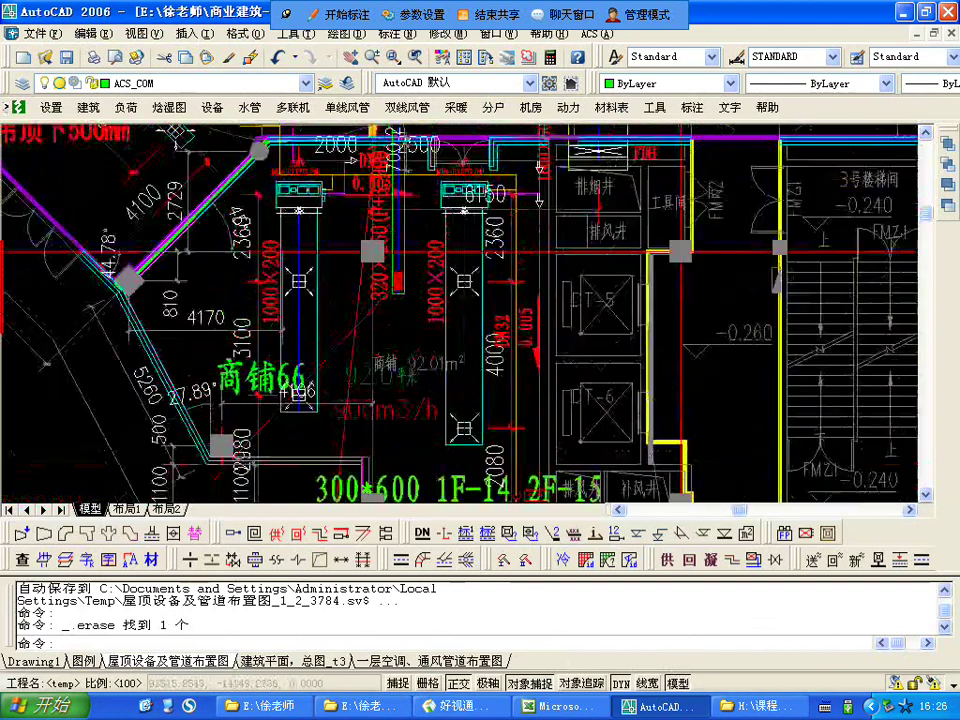
- Examine the two MDV-D112T2/N1 indoor units of shop 商铺66 and their pipe connections
scroll(440, 380, "up", 2)
middle_click_drag(430, 190, 430, 257)
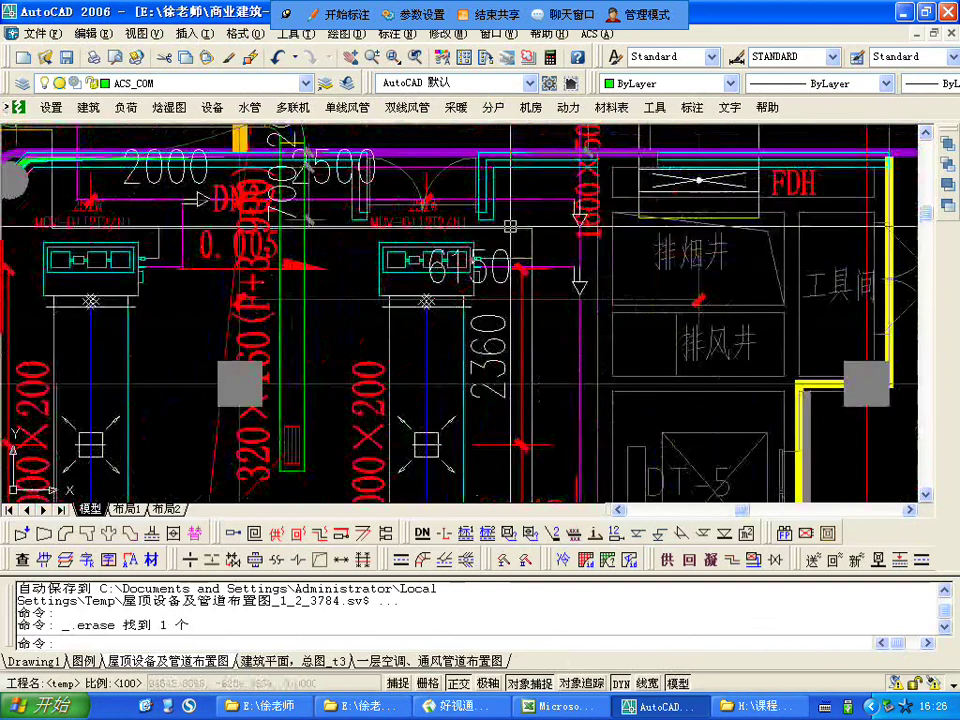
scroll(65, 292, "up", 2)
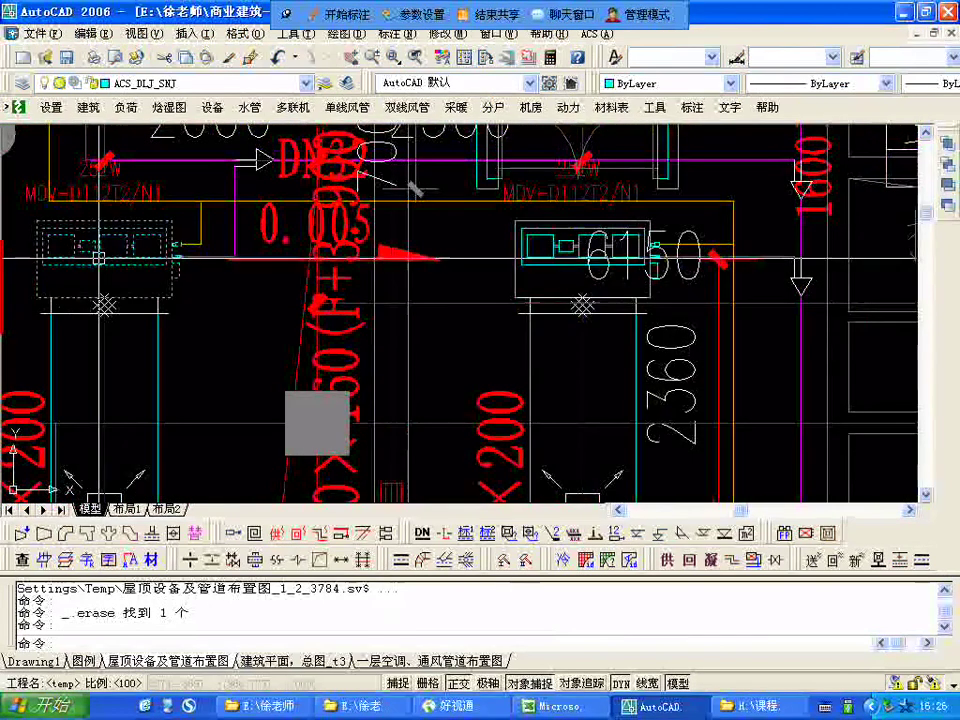
key("Escape")
scroll(112, 305, "up", 2)
key("Escape")
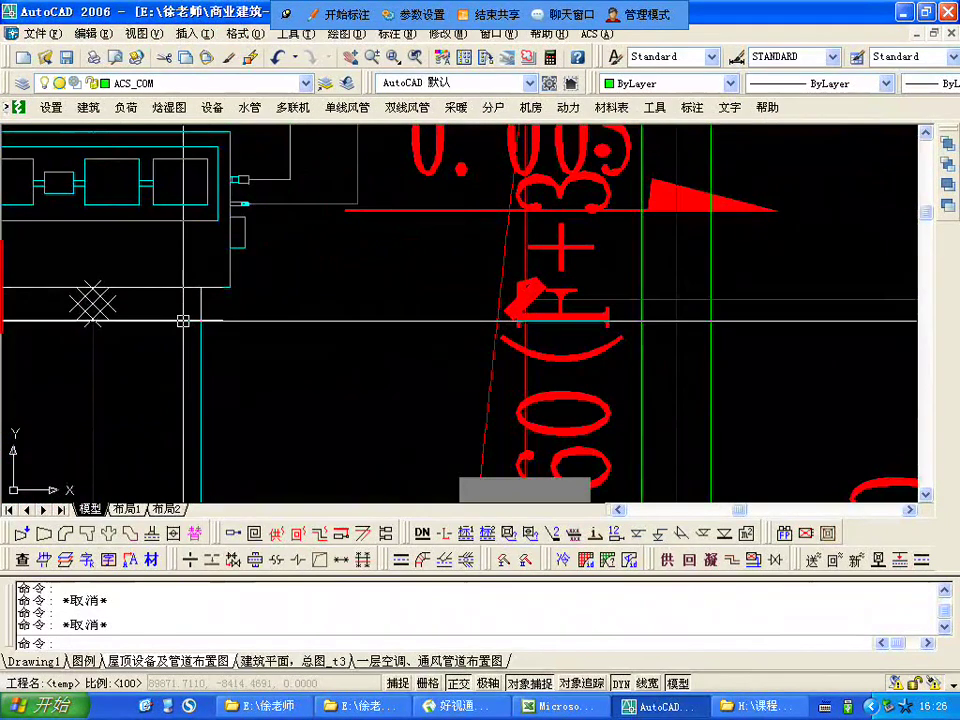
scroll(183, 320, "down", 3)
scroll(326, 352, "up", 2)
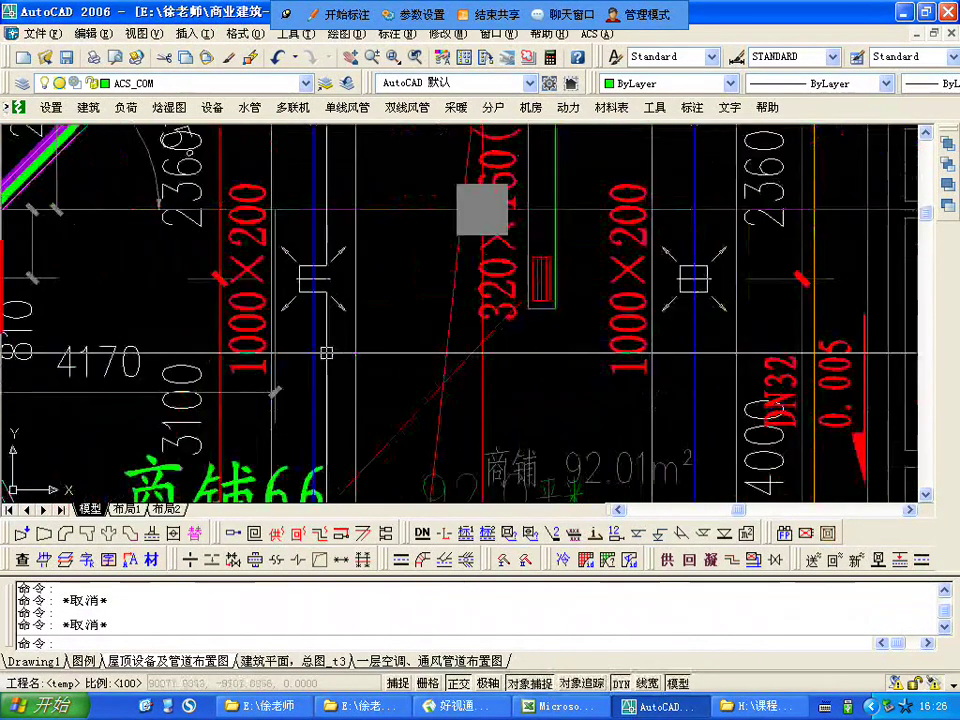
- Examine the refrigerant branch joint beside the DN32 label between the two indoor units of 商铺66
mouse_move(326, 352)
middle_mouse_down()
mouse_move(326, 262)
mouse_move(326, 340)
middle_mouse_up()
scroll(330, 400, "down", 2)
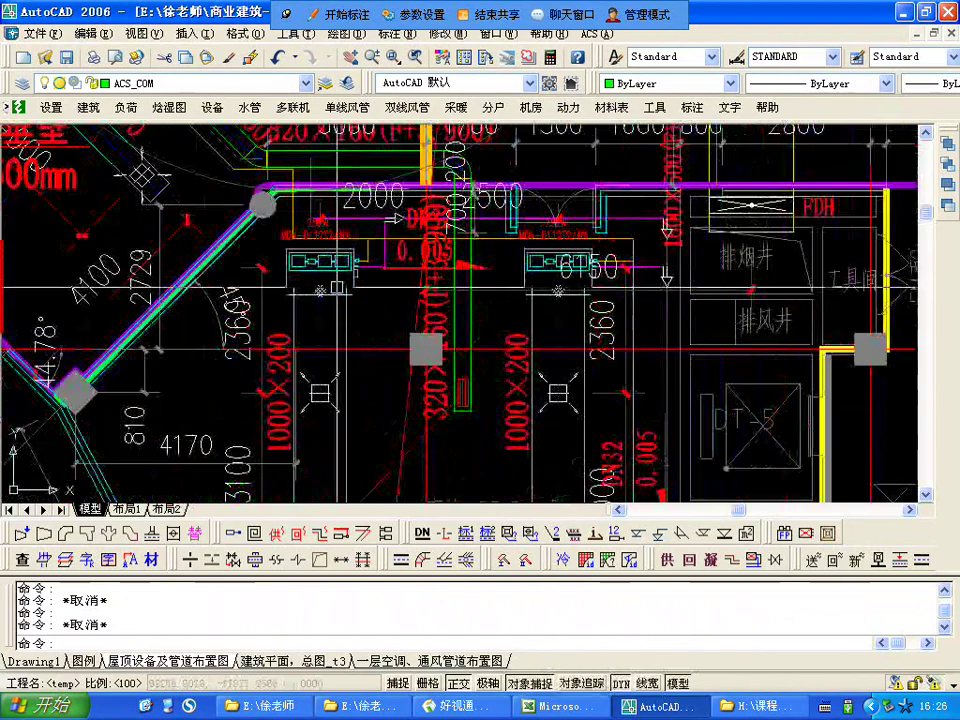
scroll(375, 280, "up", 3)
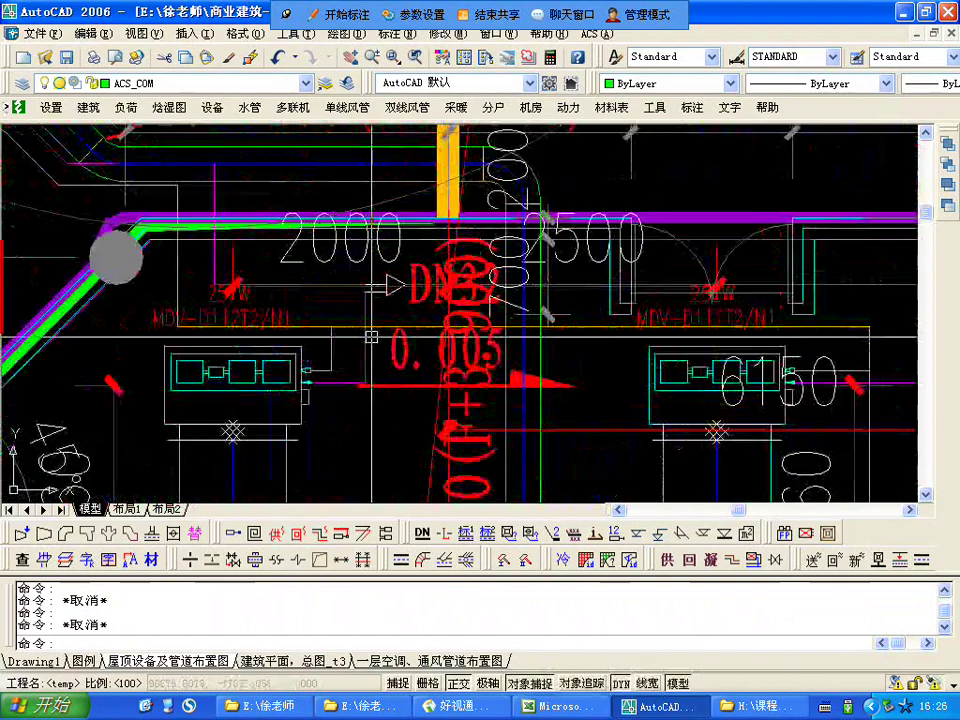
scroll(375, 320, "up", 3)
left_click(382, 272)
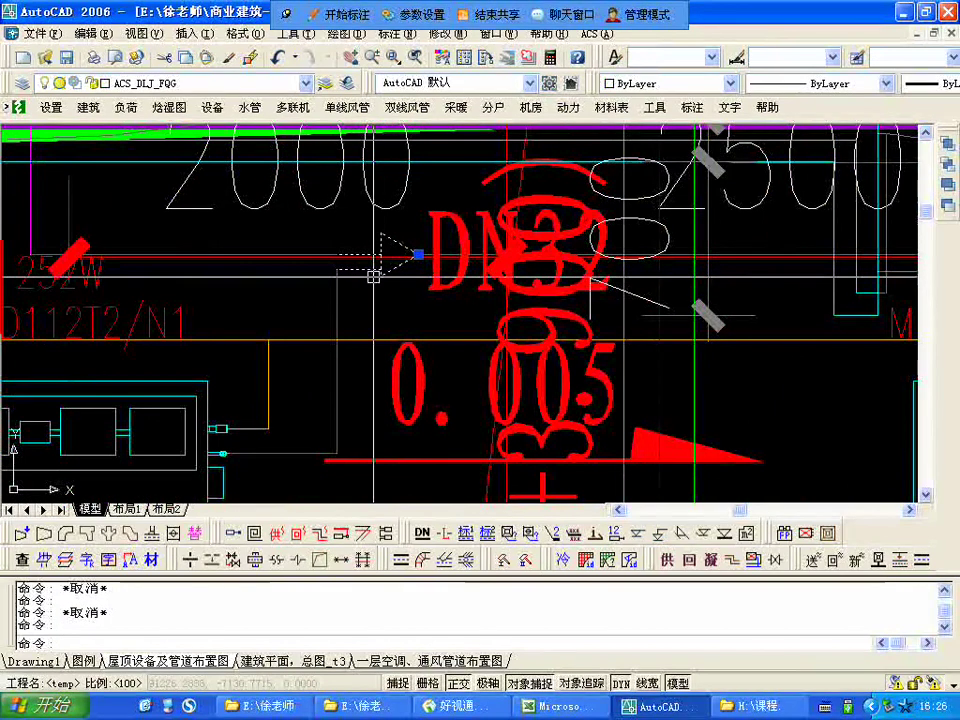
key("Escape")
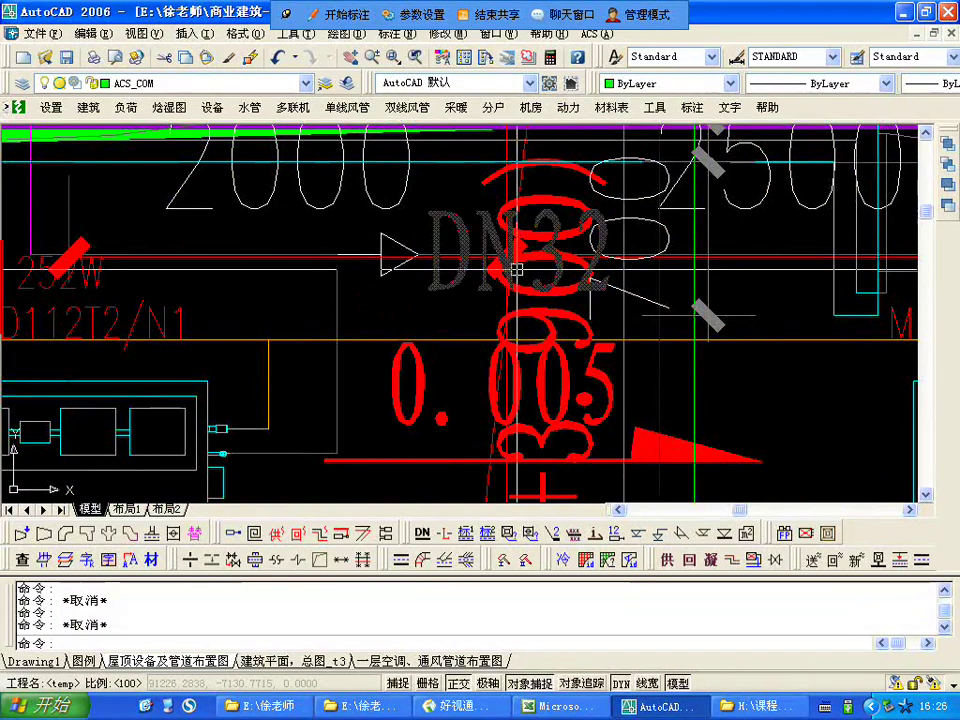
scroll(516, 269, "down", 2)
scroll(441, 312, "down", 3)
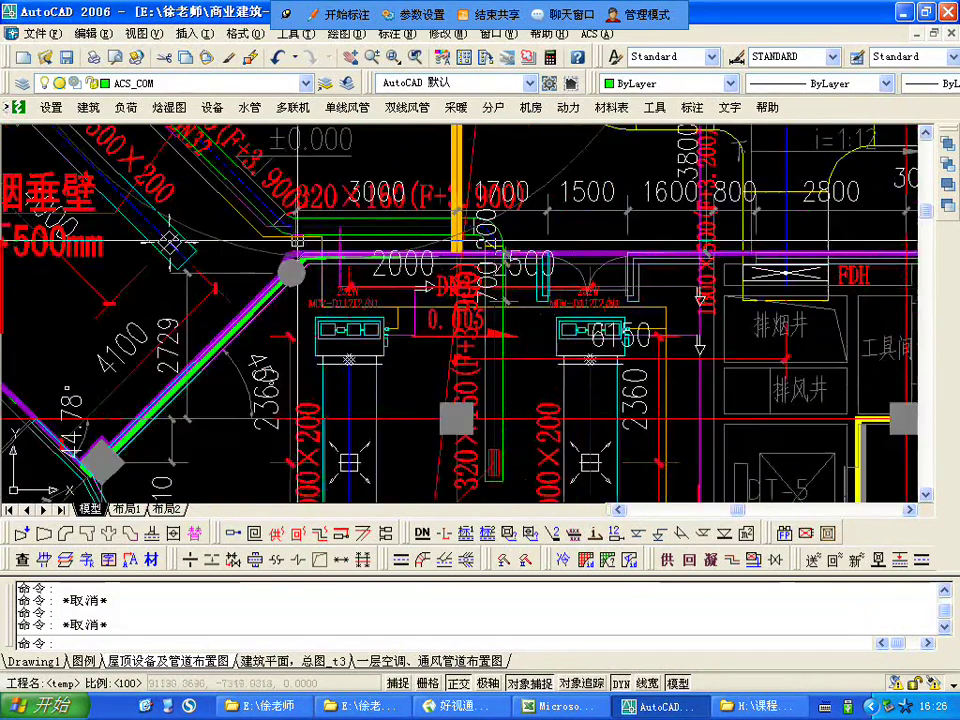
- Trace the refrigerant and condensate pipes past corridor 走道11 to the MDV-D71T2/N1 indoor unit and its branch joint
scroll(320, 268, "up", 1)
middle_click_drag(320, 268, 370, 468)
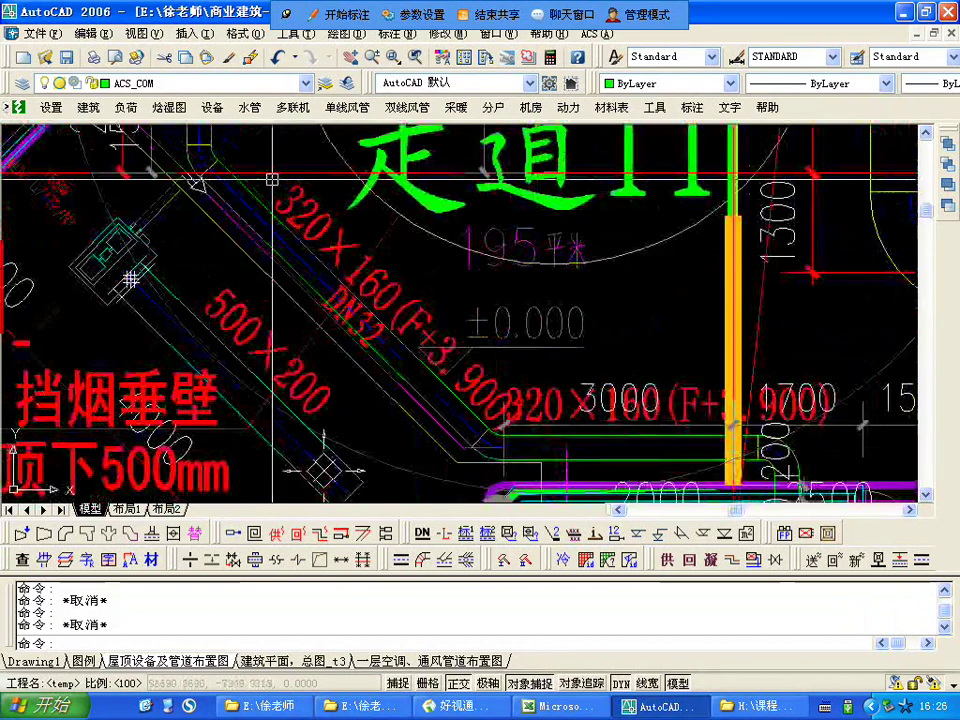
scroll(332, 344, "up", 1)
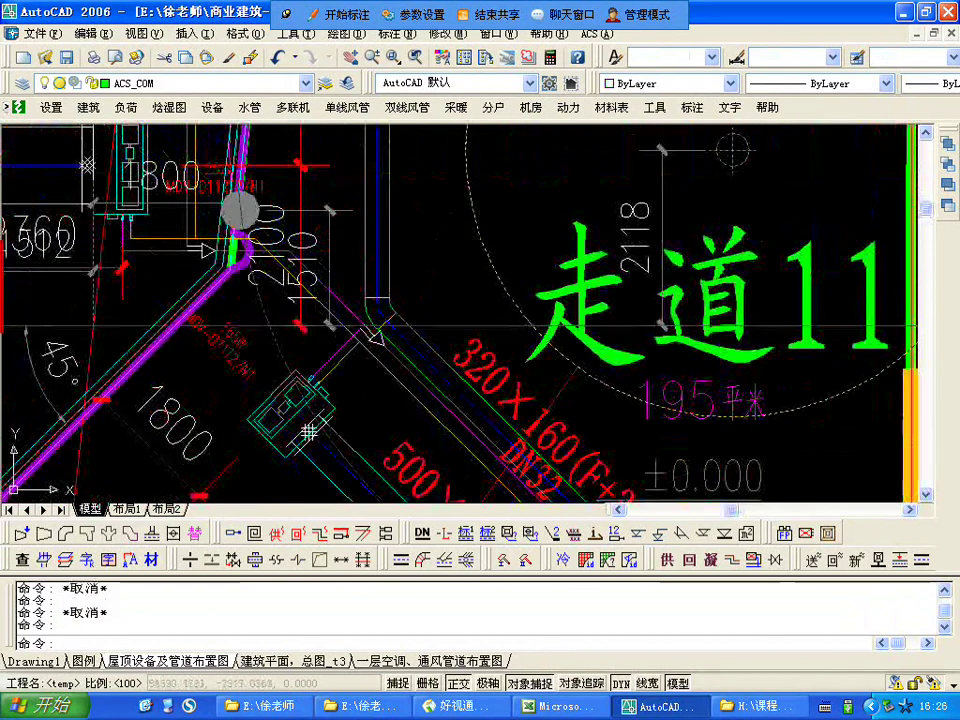
left_click(343, 325)
key("Escape")
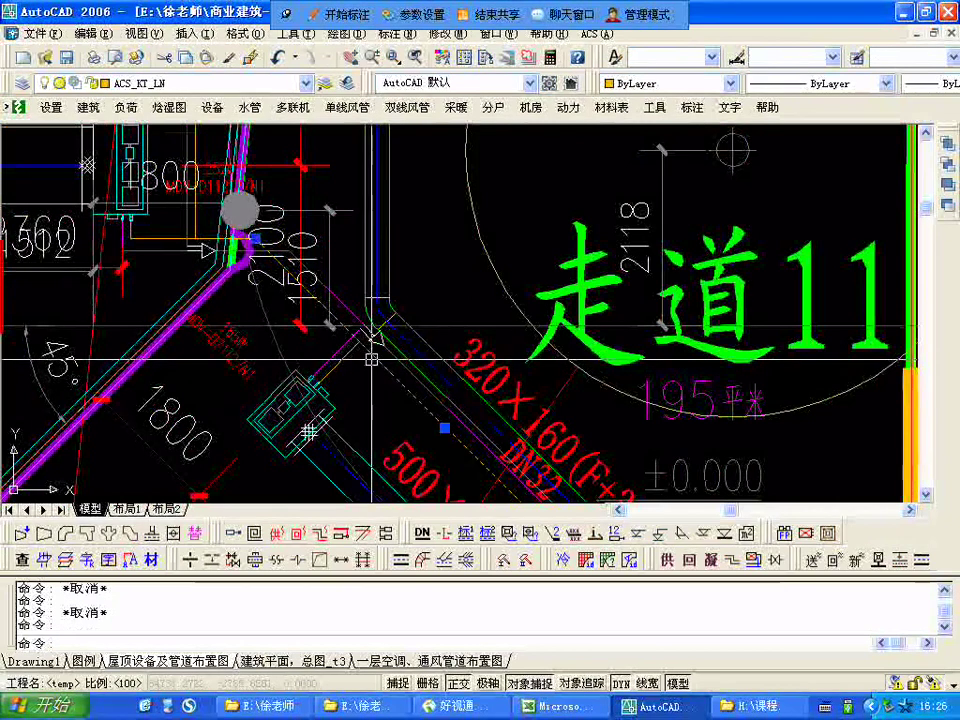
scroll(365, 363, "down", 2)
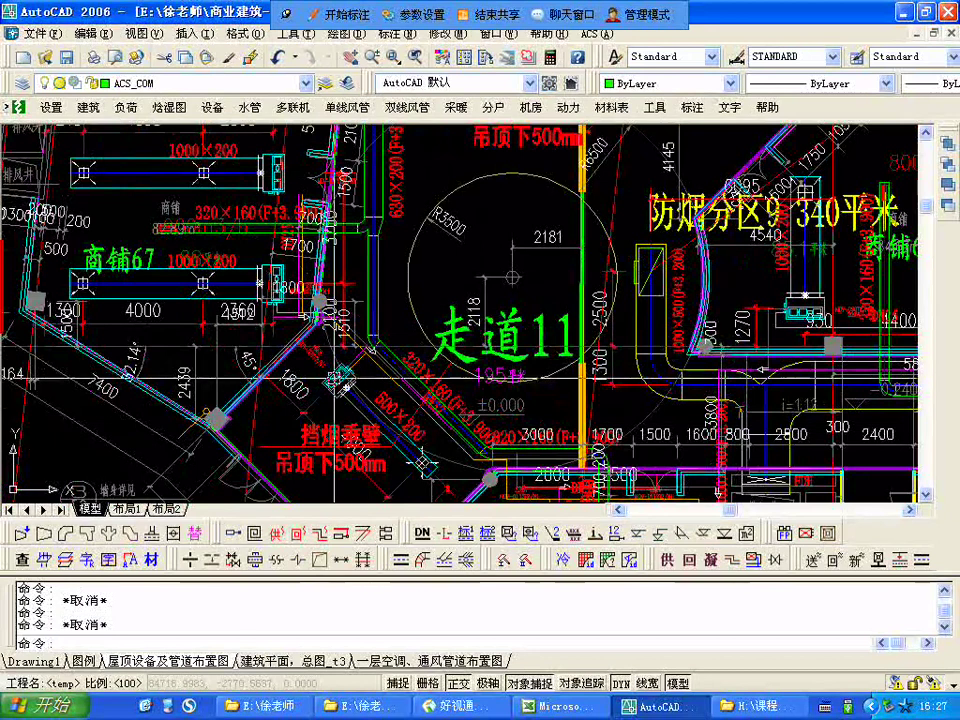
scroll(358, 365, "up", 2)
scroll(345, 385, "up", 3)
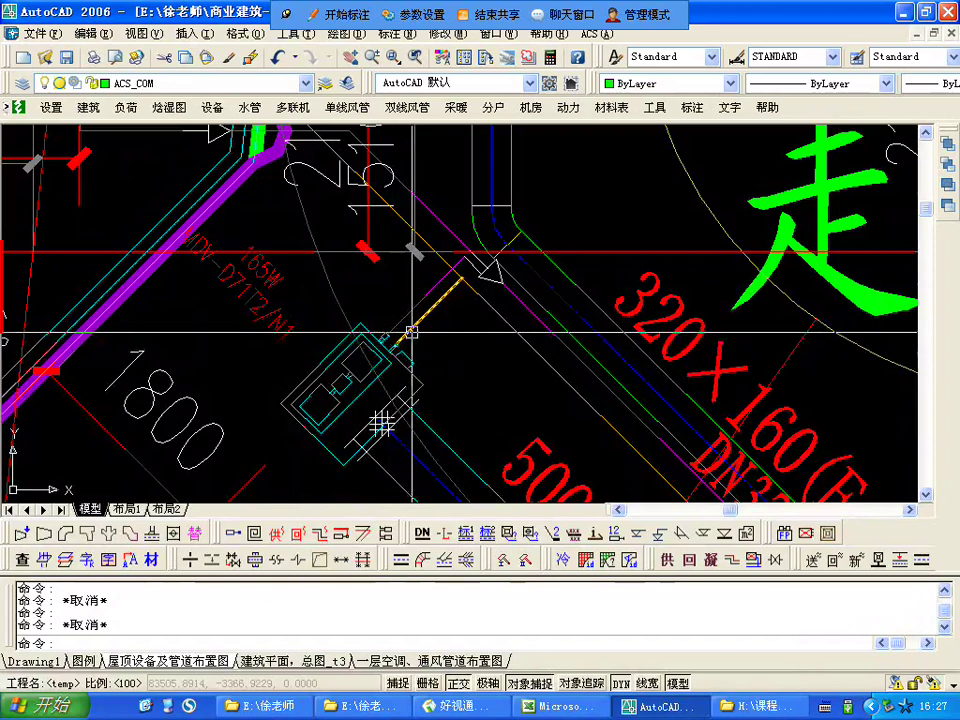
scroll(440, 279, "up", 5)
scroll(446, 274, "down", 5)
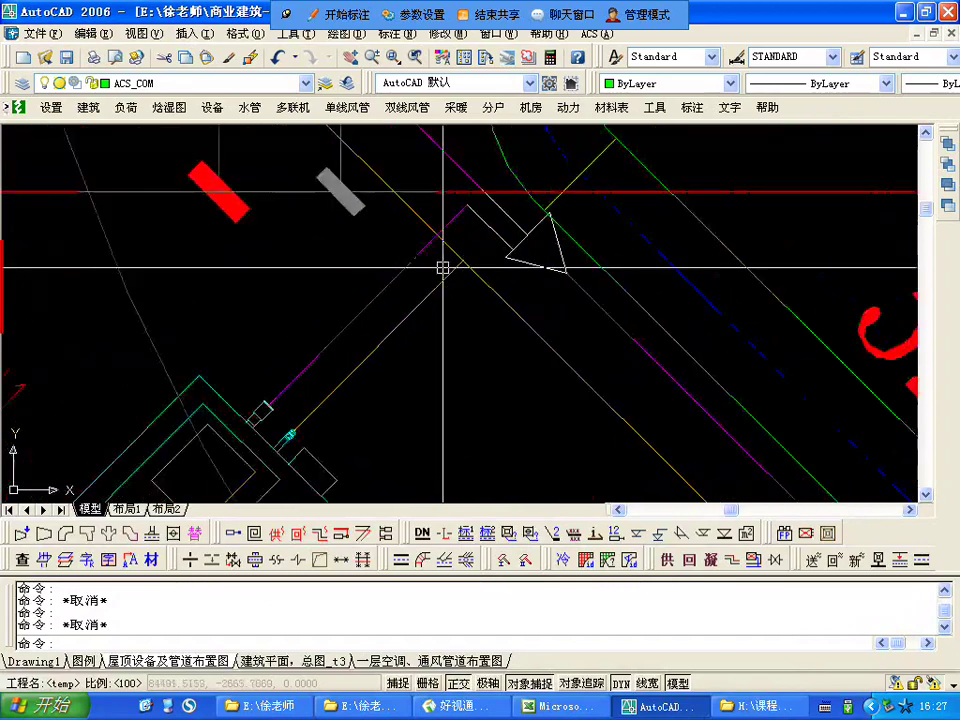
scroll(437, 271, "down", 5)
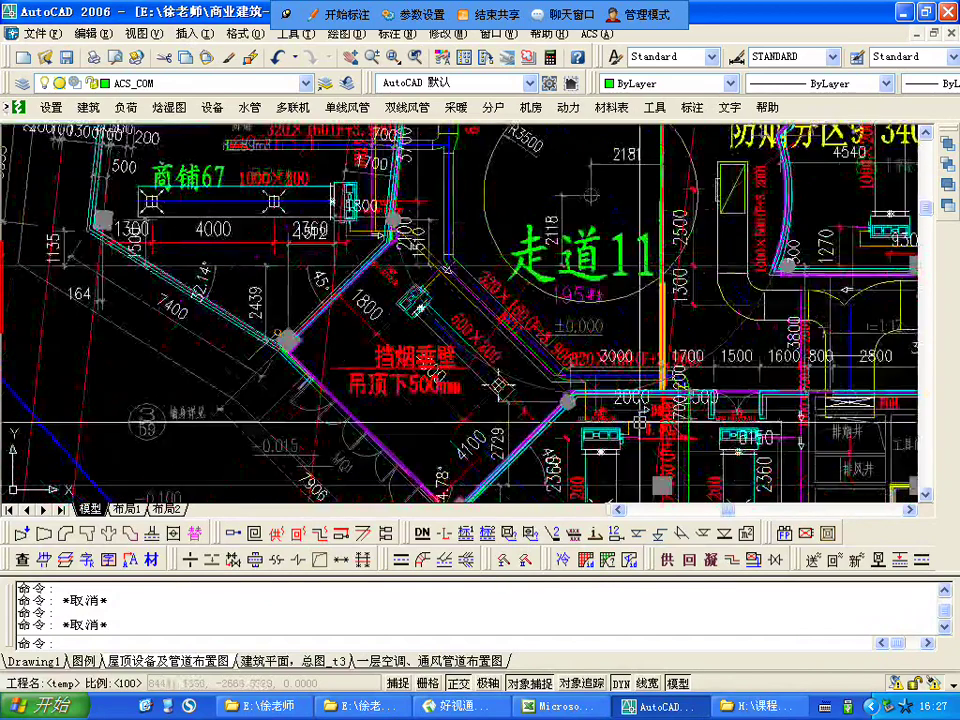
- Examine the slope arrow and 0.005 label of the DN32 condensate pipe in shop 商铺66
scroll(237, 376, "up", 4)
mouse_move(237, 376)
middle_mouse_down()
mouse_move(237, 336)
mouse_move(328, 403)
mouse_move(435, 349)
middle_mouse_up()
scroll(237, 336, "up", 2)
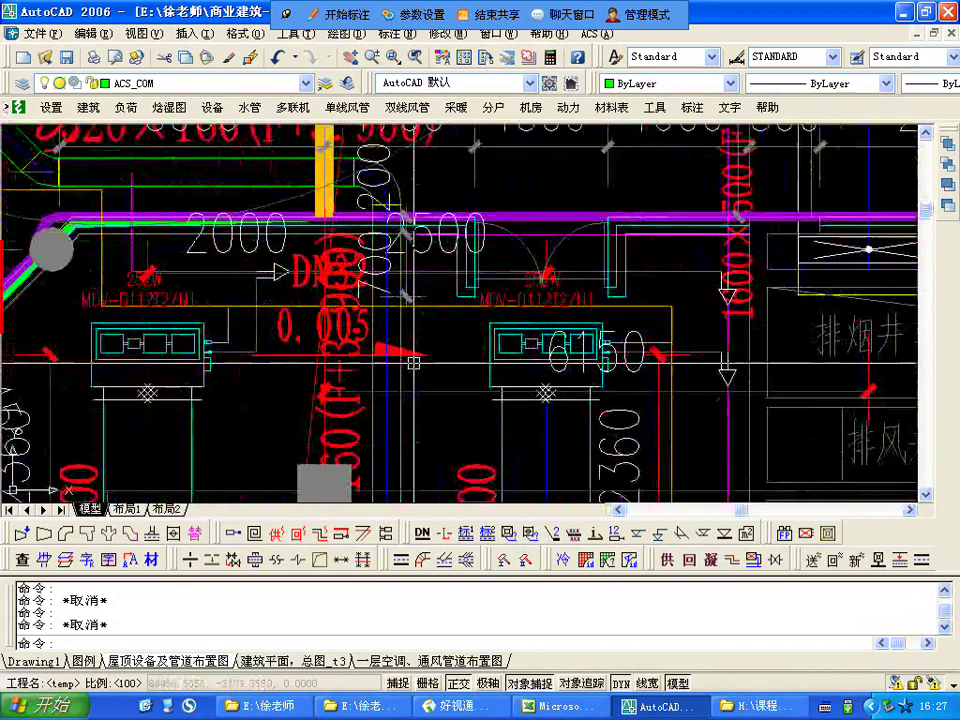
scroll(413, 362, "up", 2)
left_click(420, 368)
left_click(310, 307)
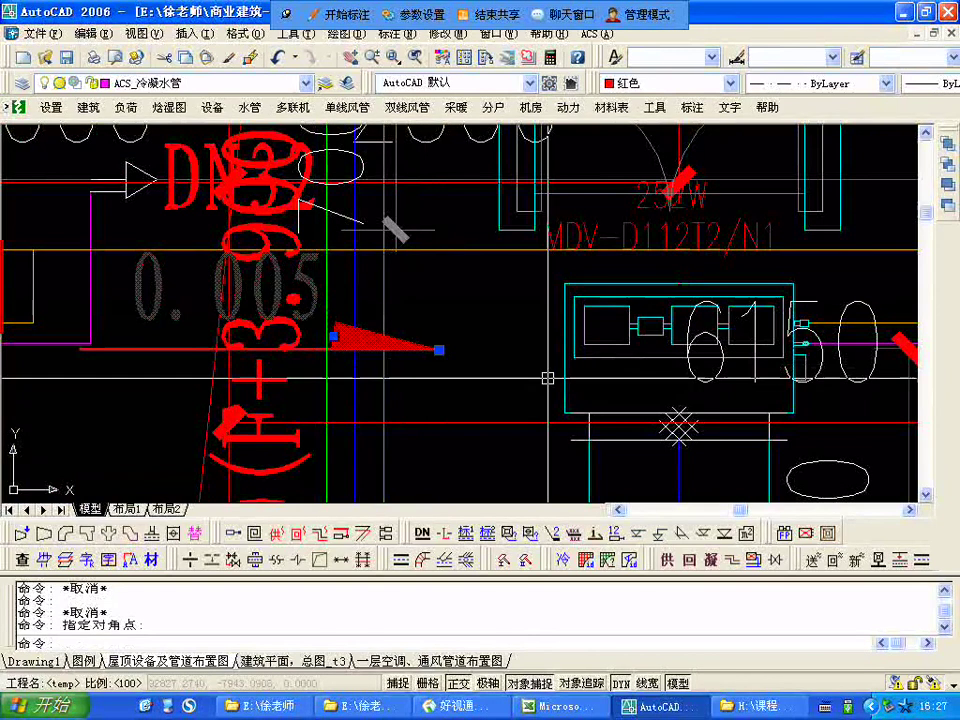
key("Escape")
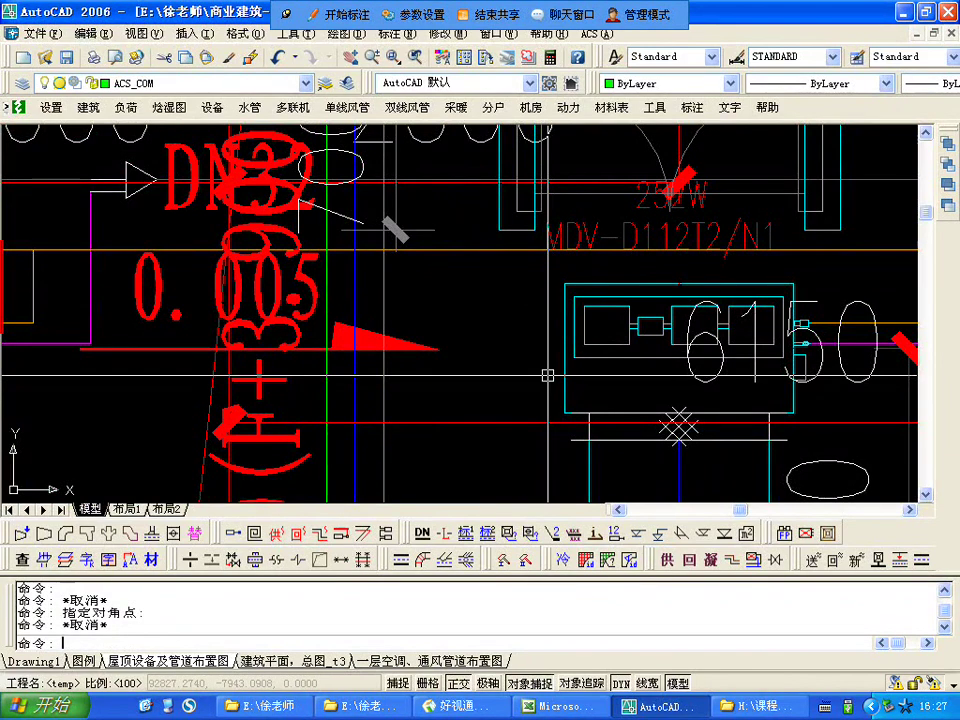
- Examine the indoor units, ducts and condensate piping of shop 商铺60, comparing them with shop 商铺66
scroll(494, 248, "down", 4)
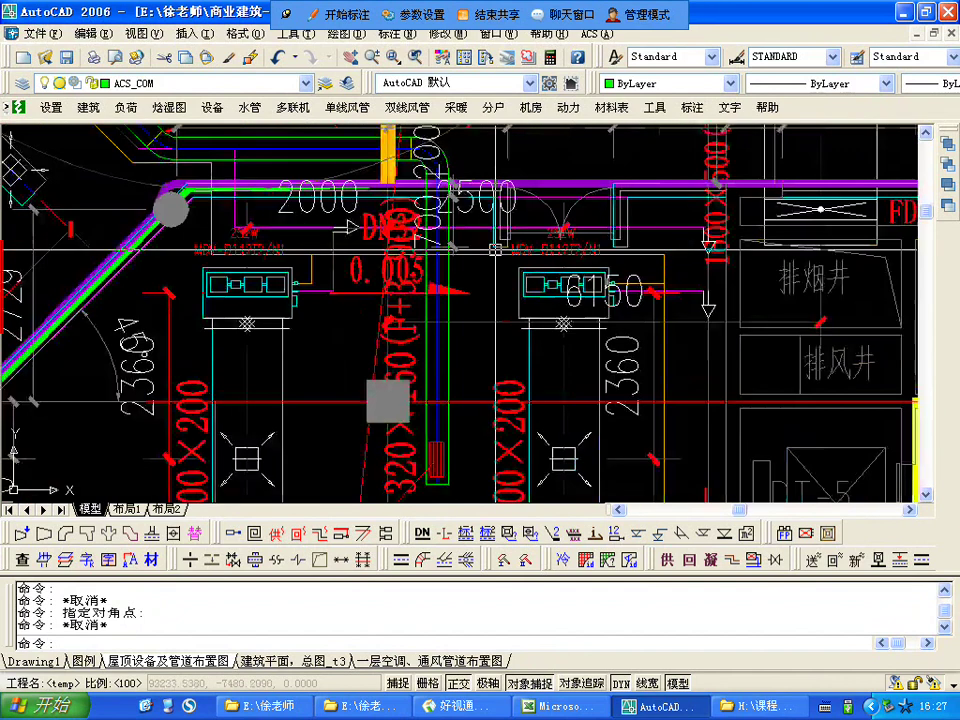
scroll(494, 248, "down", 4)
middle_click_drag(515, 288, 519, 292)
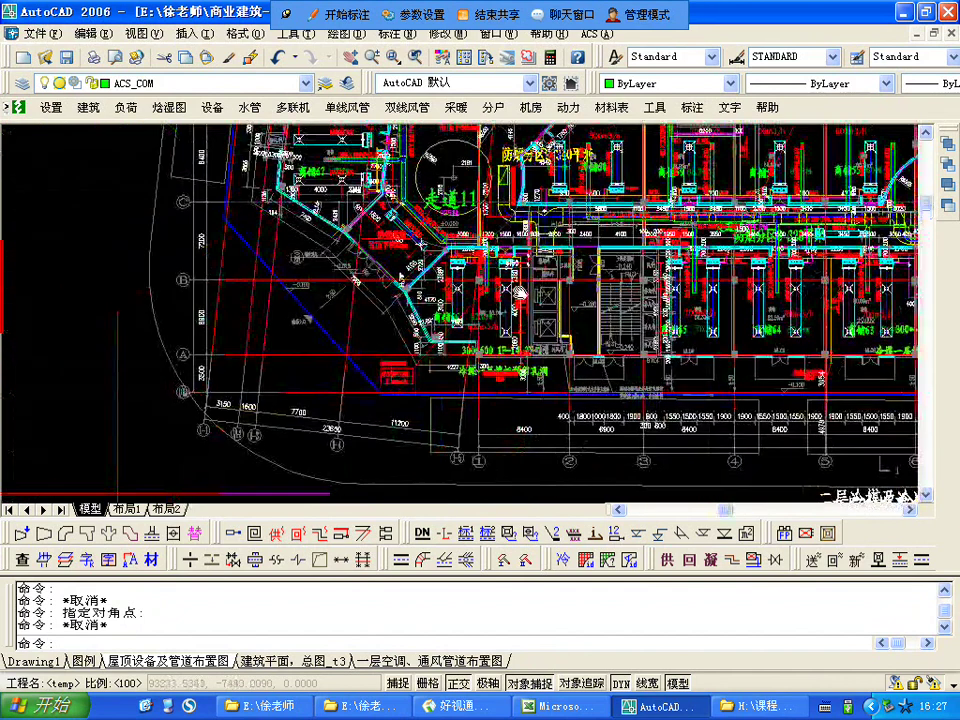
scroll(519, 292, "up", 5)
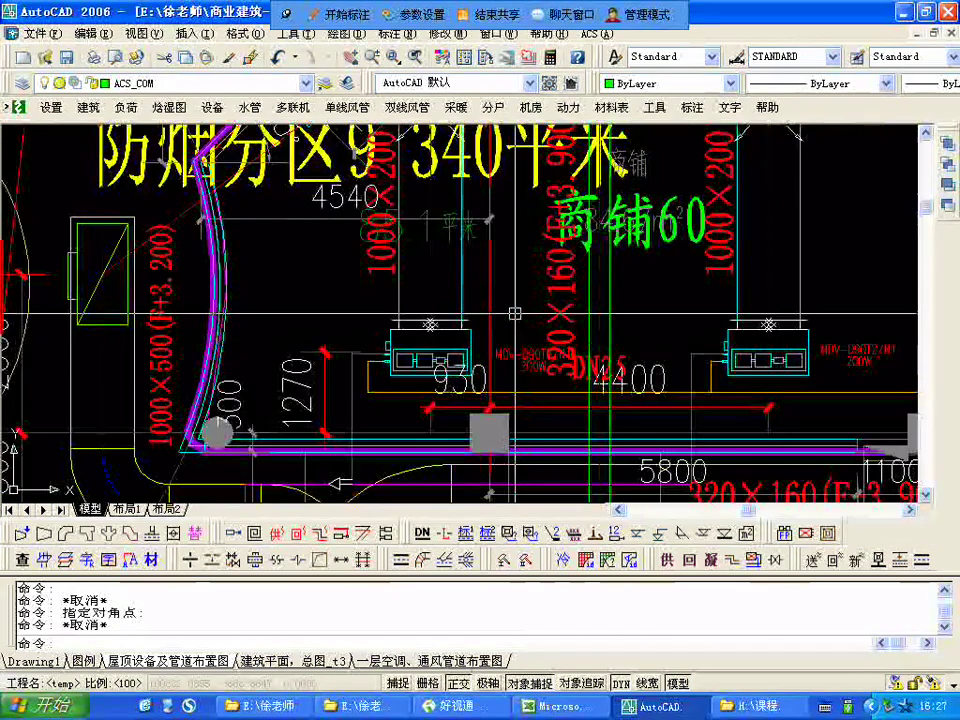
scroll(515, 313, "down", 2)
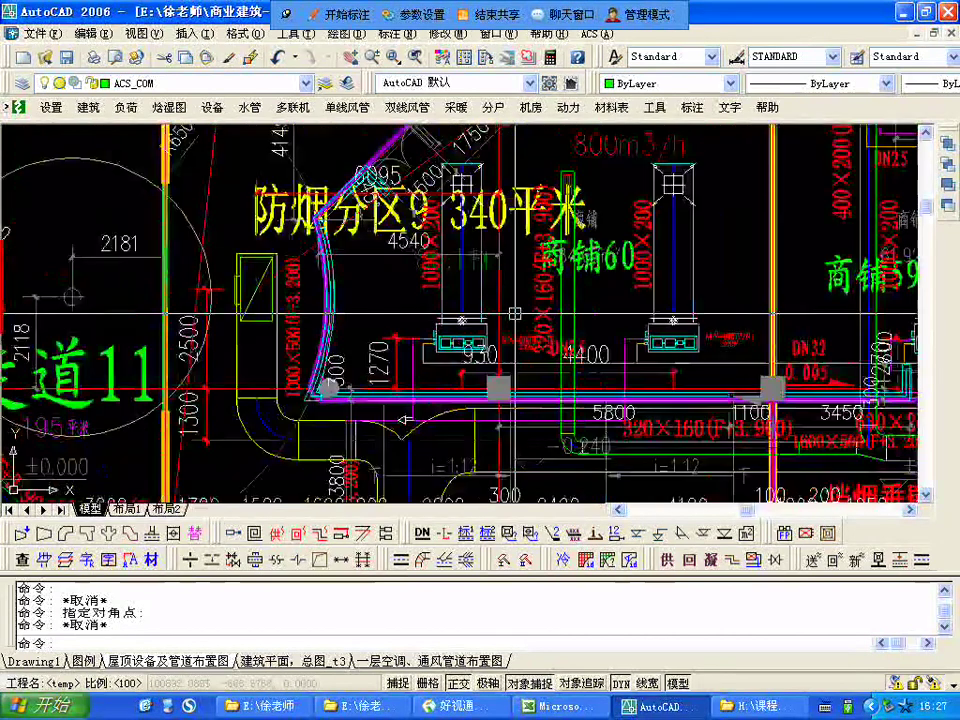
scroll(515, 313, "down", 2)
scroll(600, 320, "up", 3)
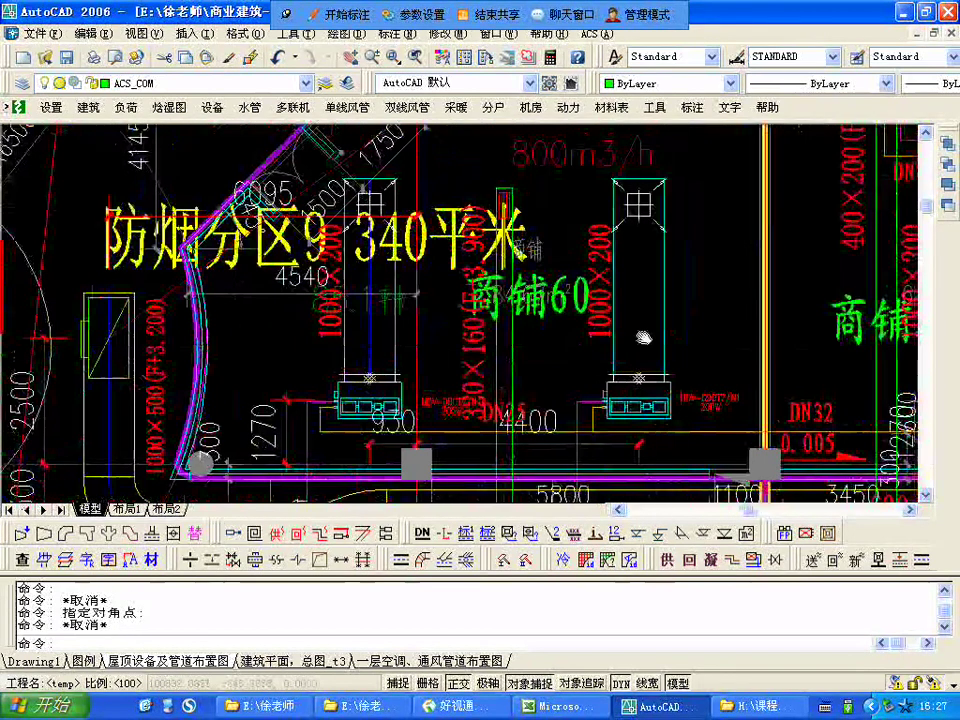
middle_click_drag(643, 338, 558, 306)
scroll(519, 300, "down", 3)
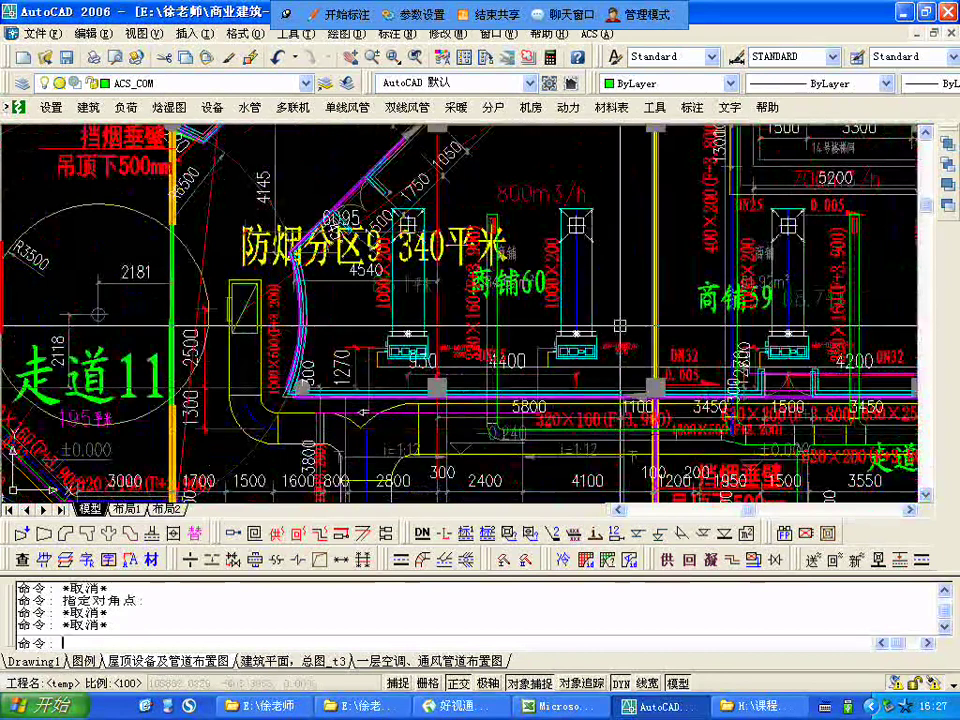
mouse_move(240, 495)
middle_mouse_down()
mouse_move(449, 424)
mouse_move(404, 430)
mouse_move(469, 248)
middle_mouse_up()
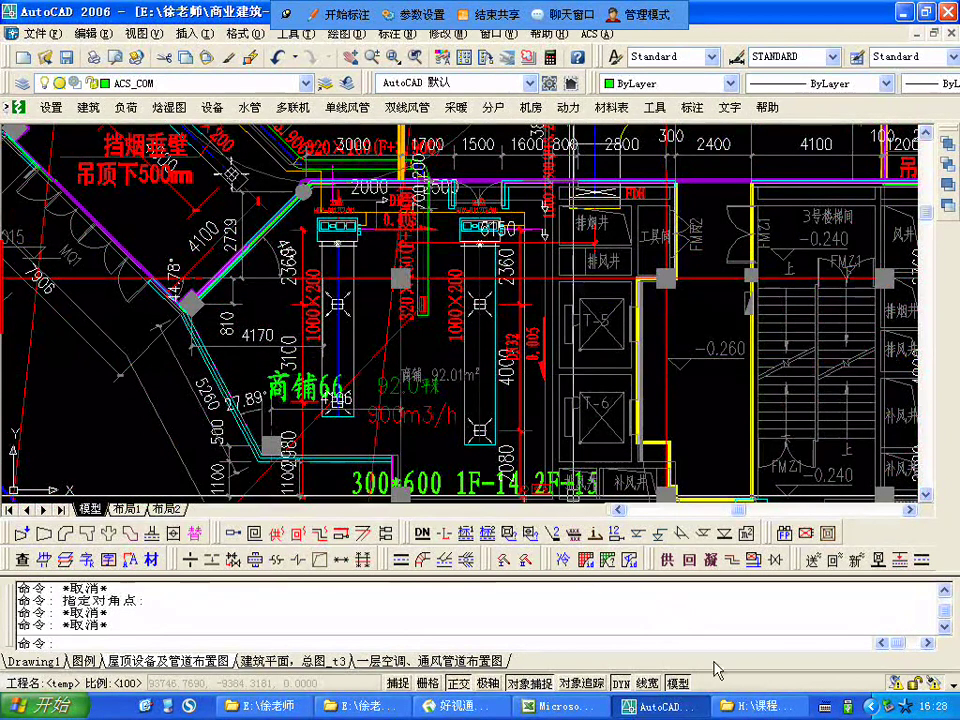
- Examine the 900m3/h fresh air volume of shop 商铺66 and its 500×200 单层百叶风口 outlet label
left_click(413, 405)
left_click(600, 405)
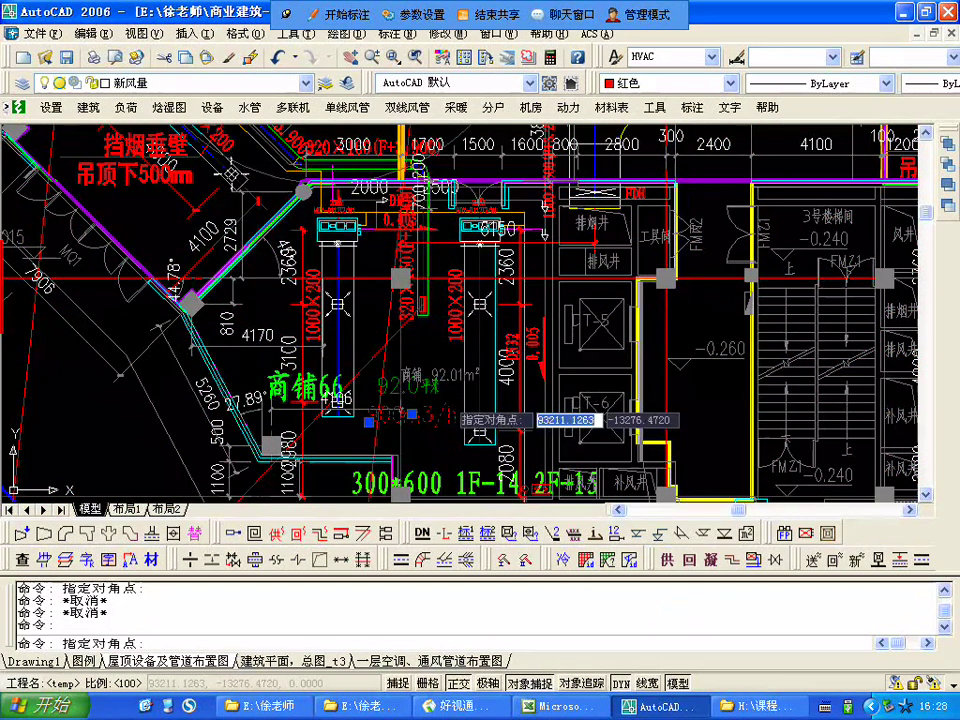
key("Escape")
scroll(424, 350, "up", 4)
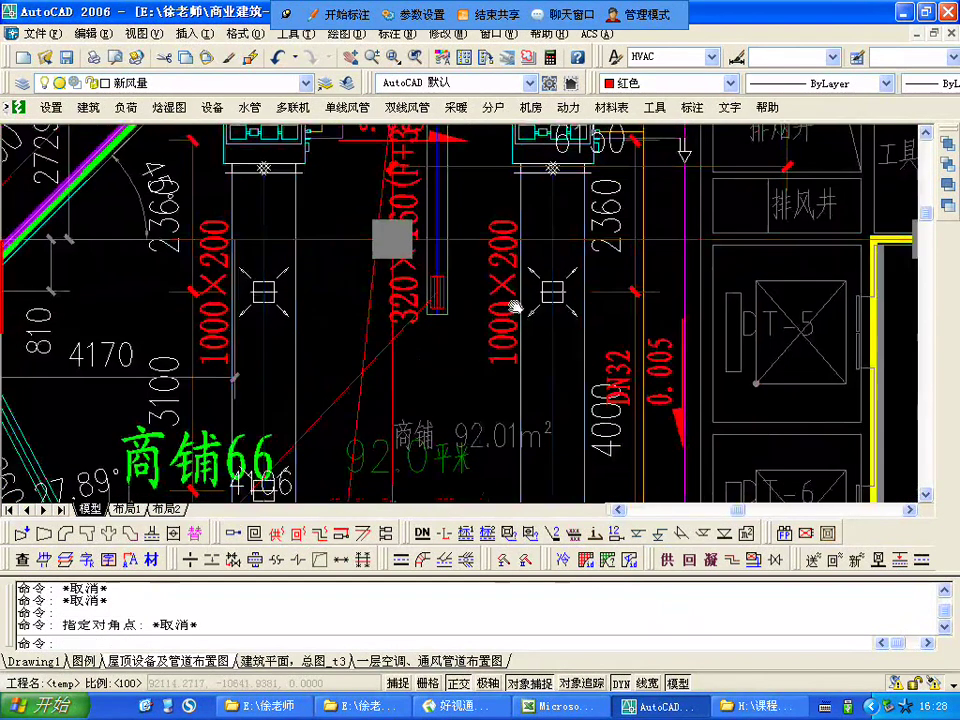
scroll(493, 333, "down", 5)
scroll(465, 399, "up", 7)
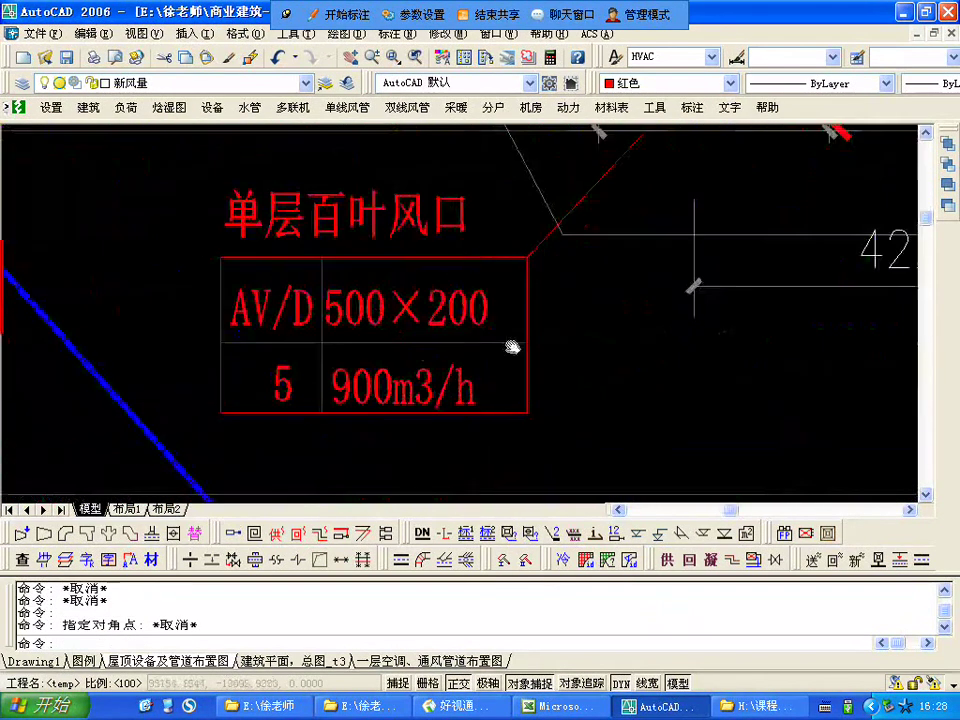
middle_click_drag(514, 345, 419, 447)
scroll(419, 447, "down", 8)
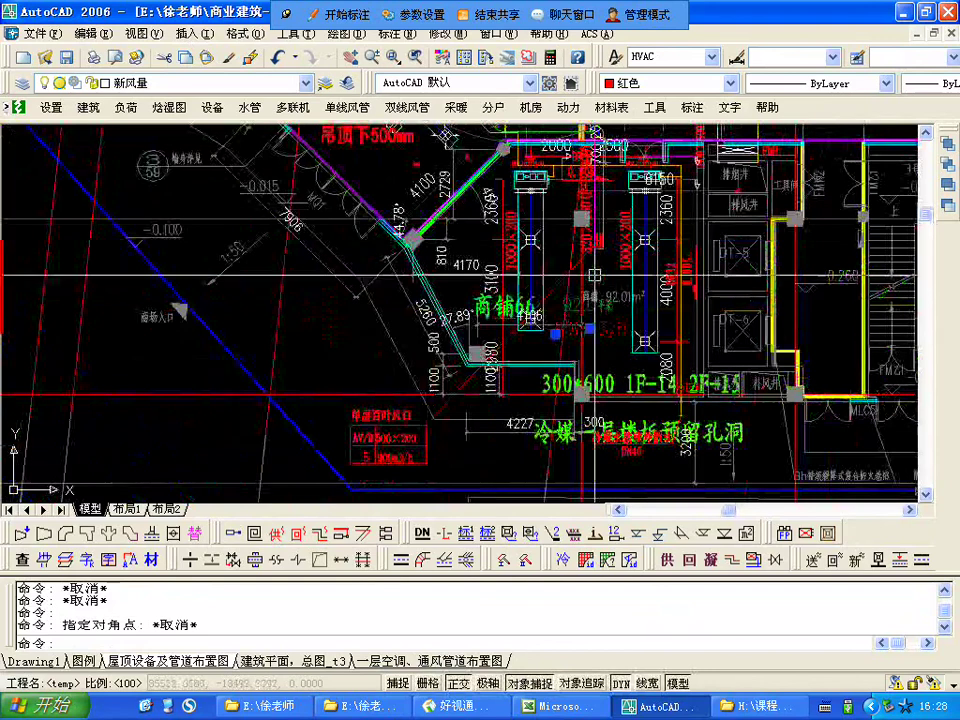
key("Escape")
scroll(419, 447, "up", 2)
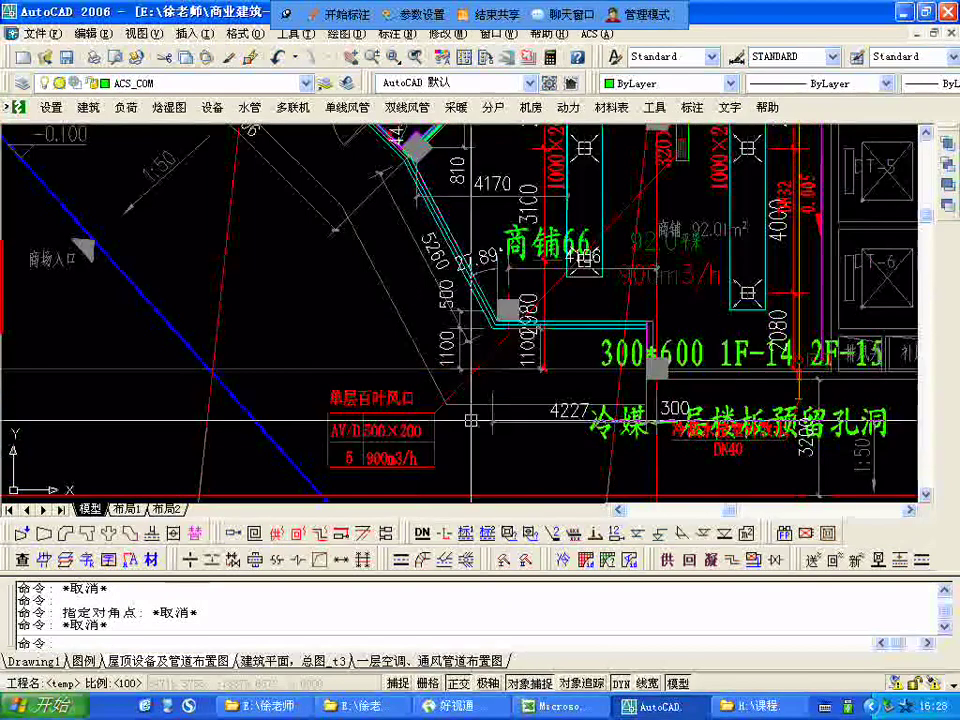
scroll(737, 282, "up", 2)
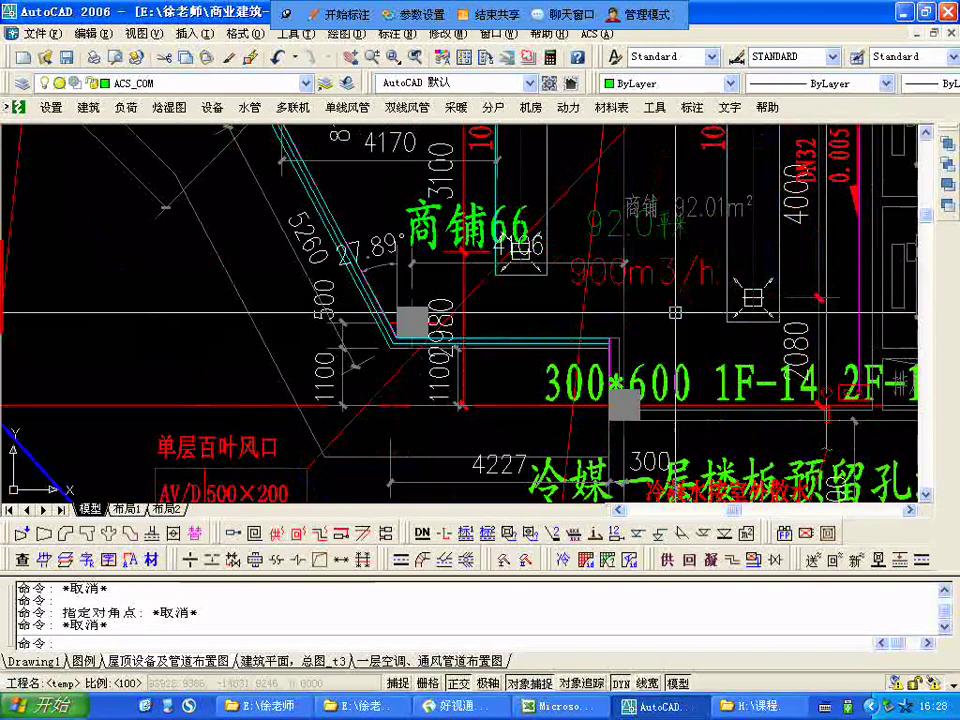
key("Escape")
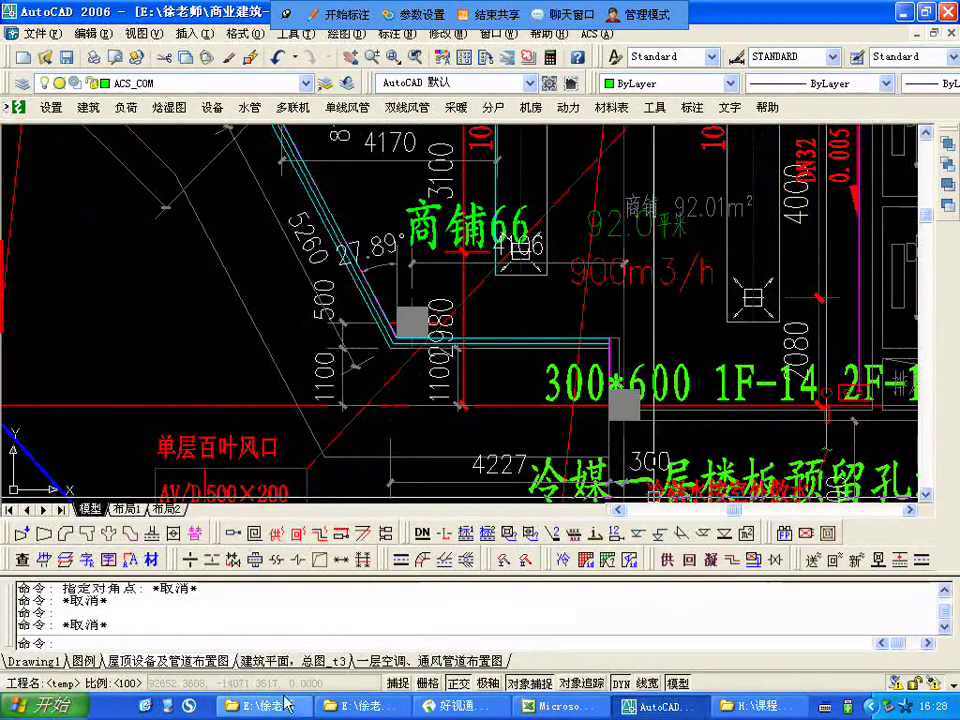
left_click(38, 705)
left_click(75, 637)
mouse_move(230, 639)
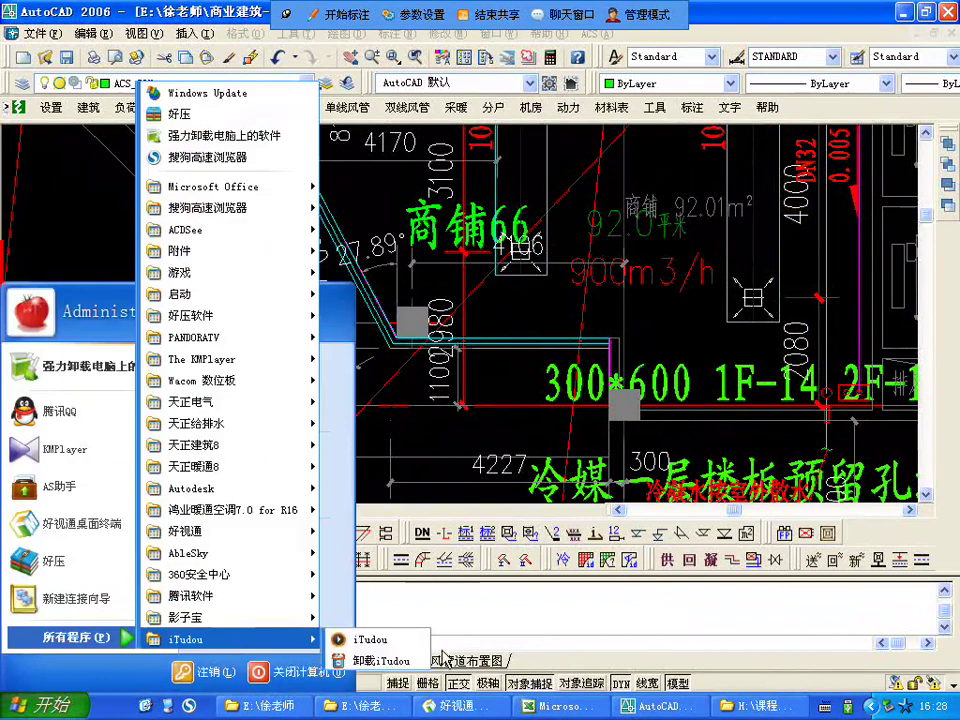
key("Escape")
key("Escape")
key("Escape")
- Switch to the Excel workbook containing the cooling load calculation
key("alt+Tab")
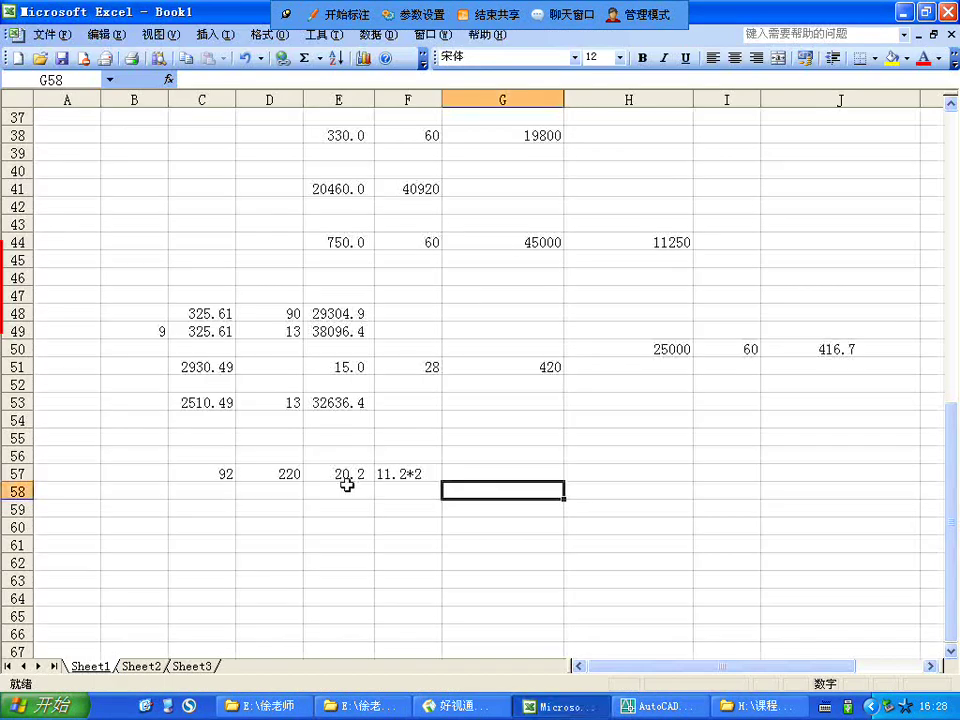
- Enter the shop's fresh air volume of 900 in cell G57
left_click(537, 474)
type("90")
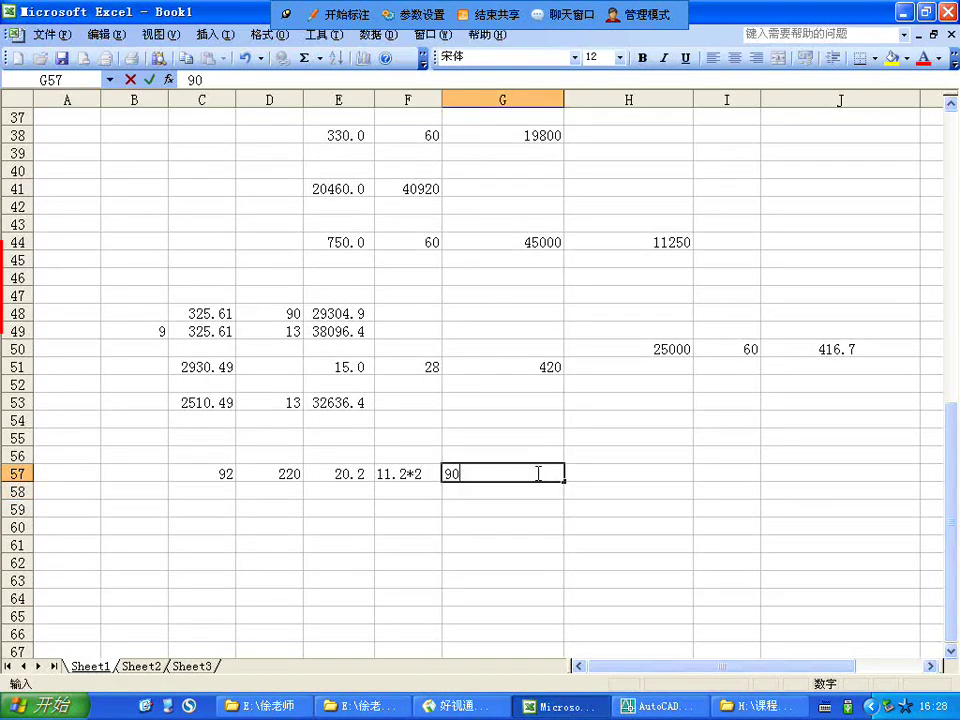
type("0")
left_click(589, 472)
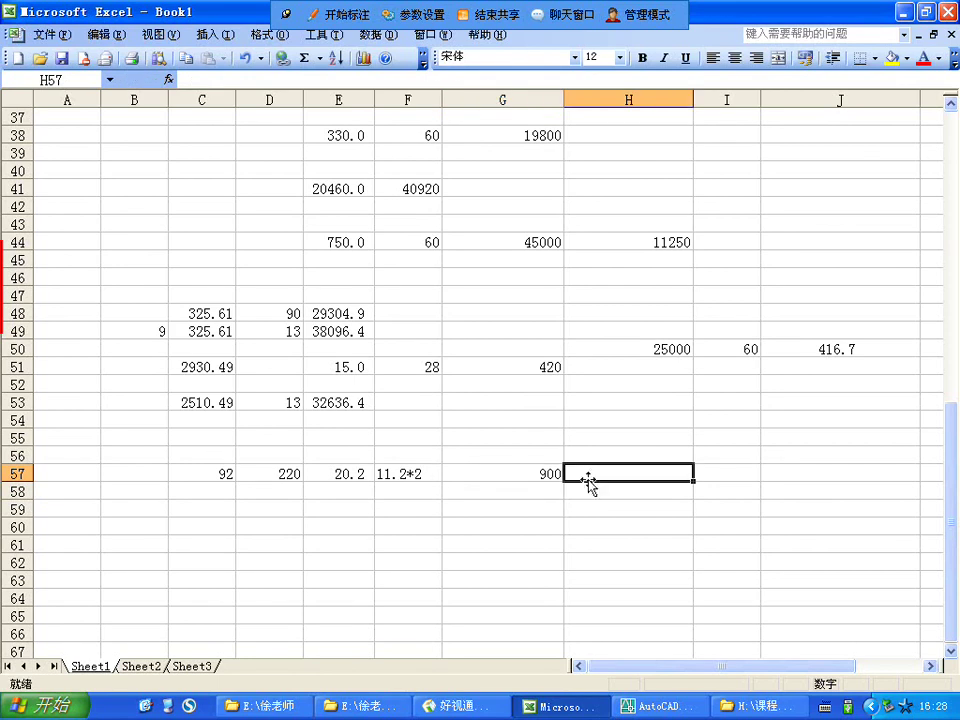
- Calculate the occupant number in cell H57 with PRODUCT, multiplying G57 by 1/30
double_click(598, 473)
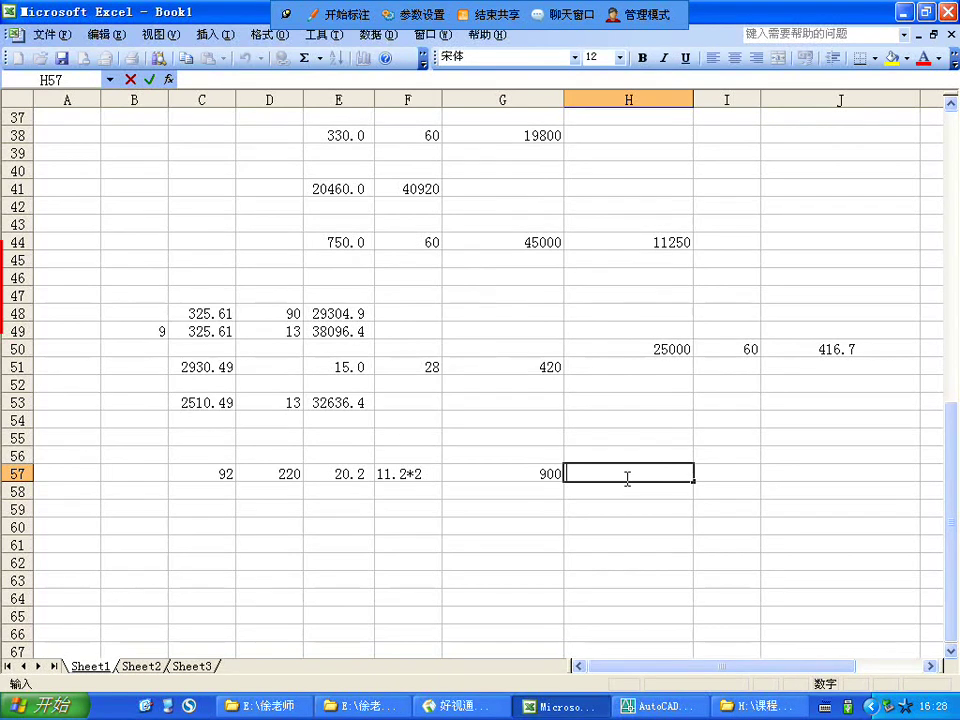
left_click(168, 79)
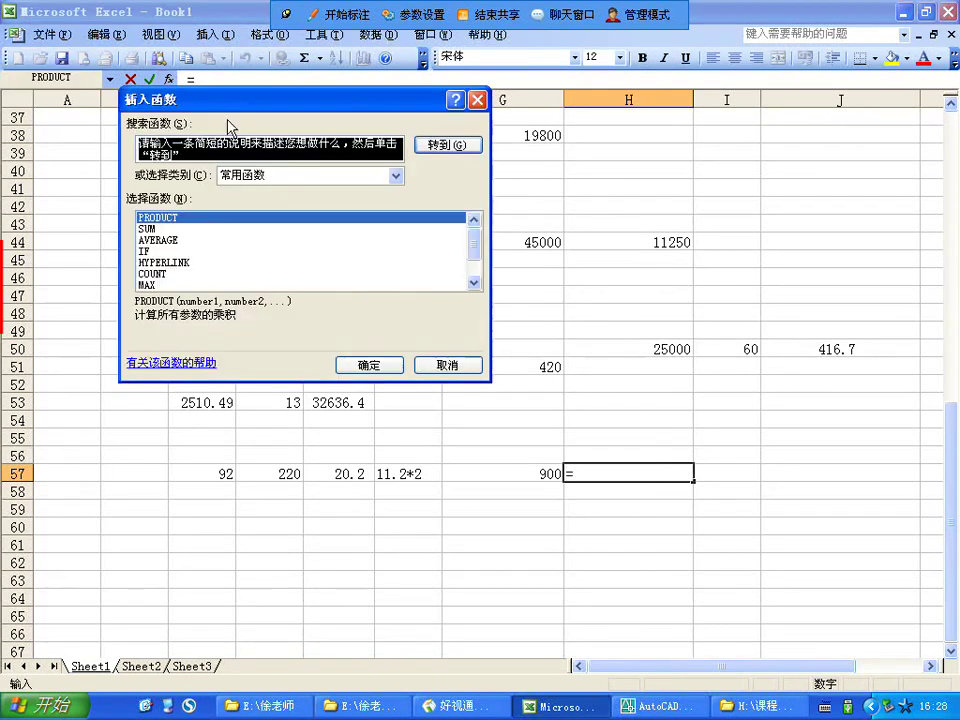
left_click(368, 365)
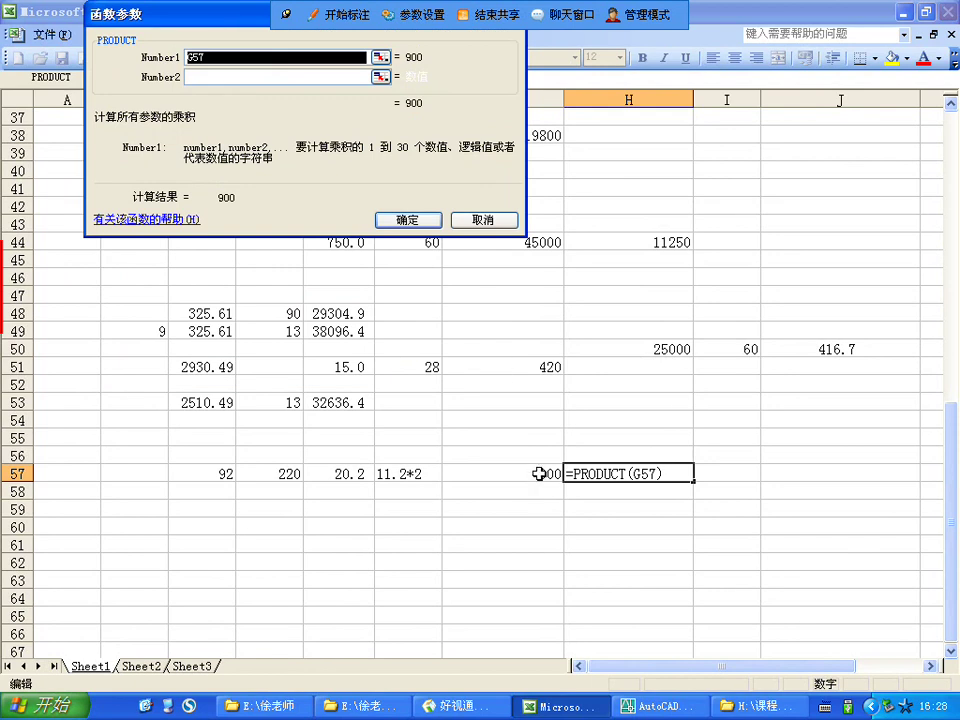
left_click(272, 78)
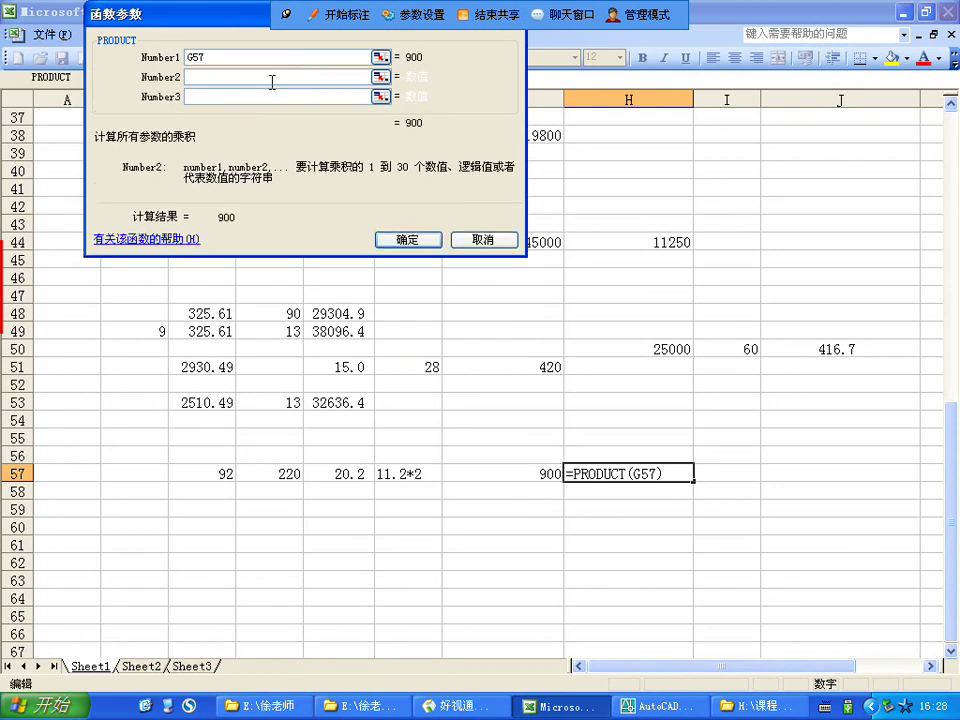
type("1/30")
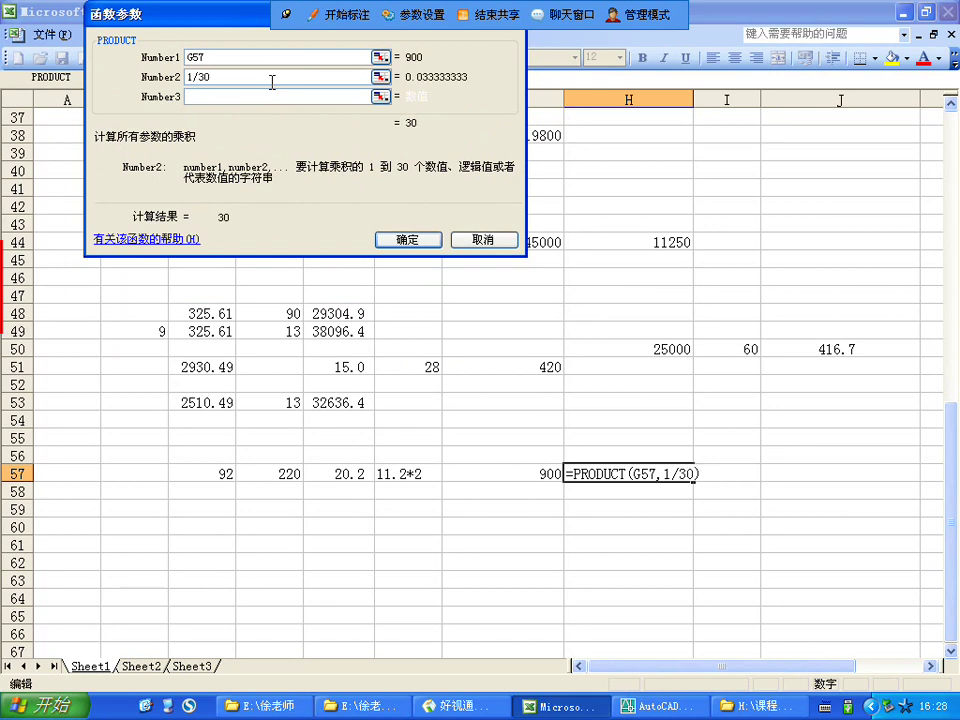
left_click(401, 238)
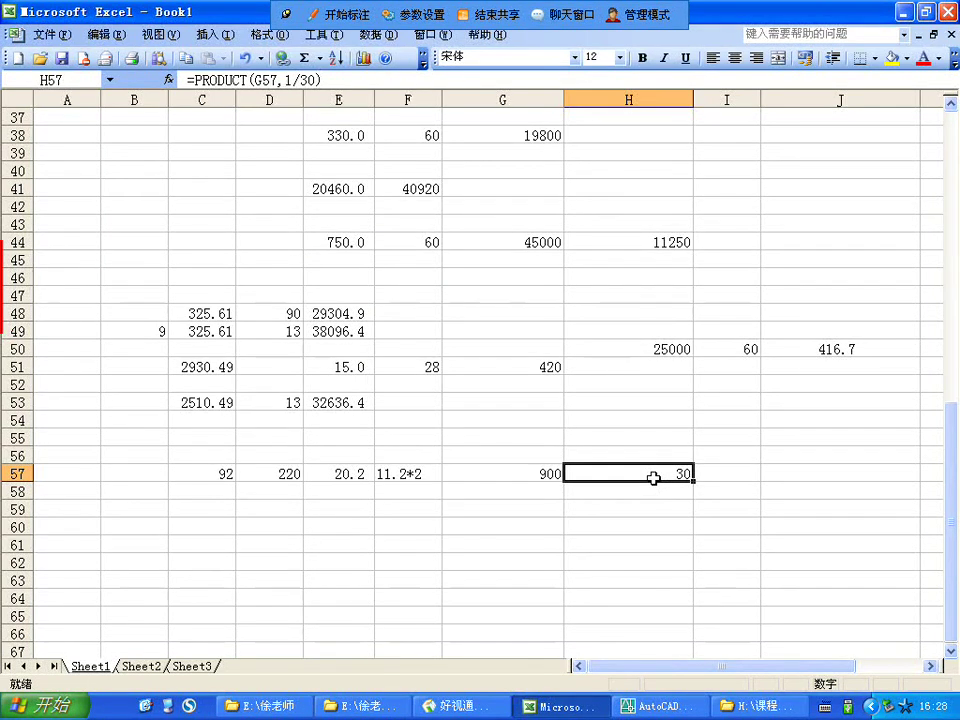
left_click(648, 510)
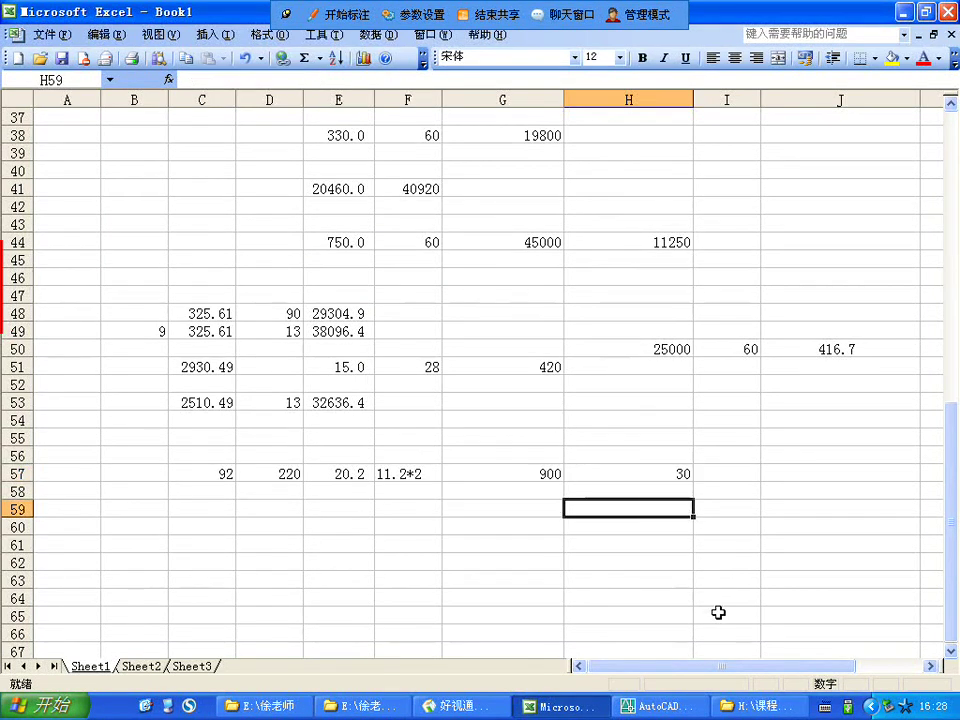
left_click(719, 474)
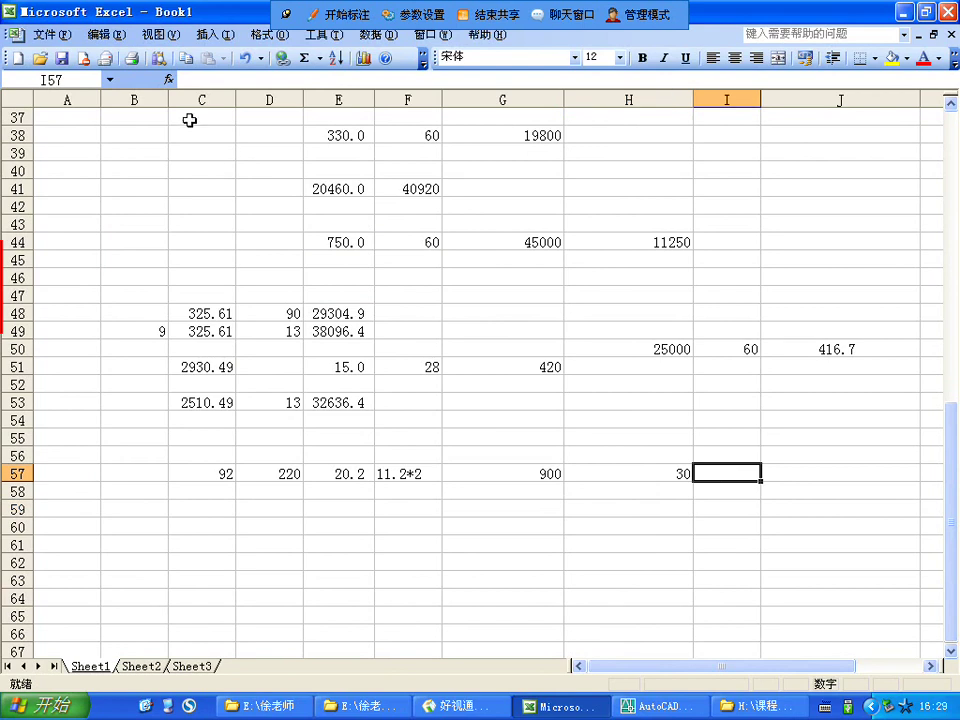
left_click(168, 79)
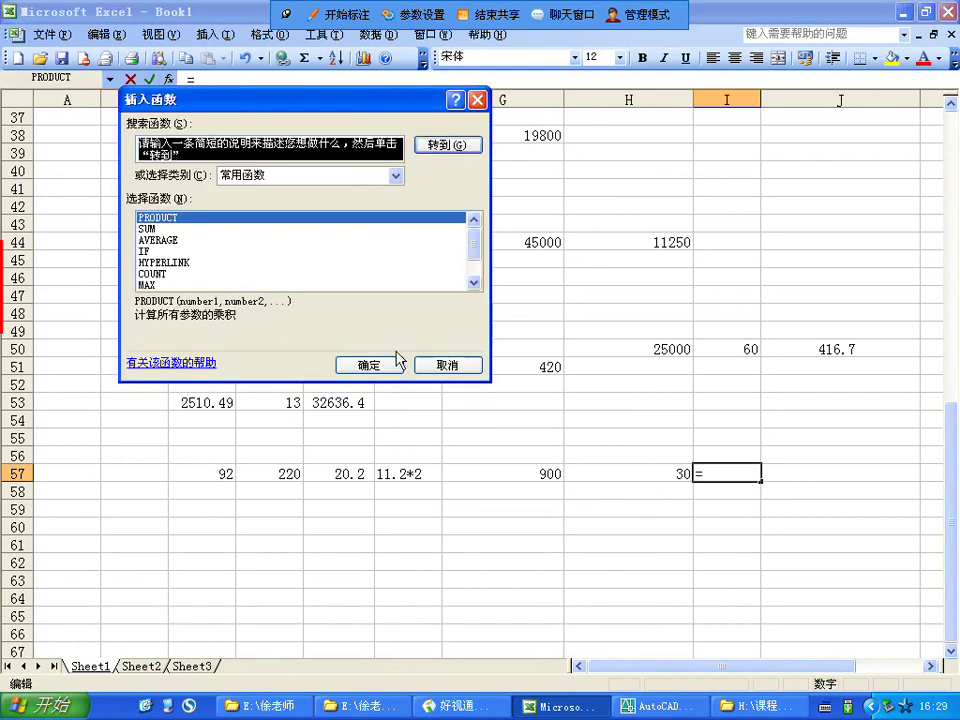
left_click(388, 365)
left_click(670, 473)
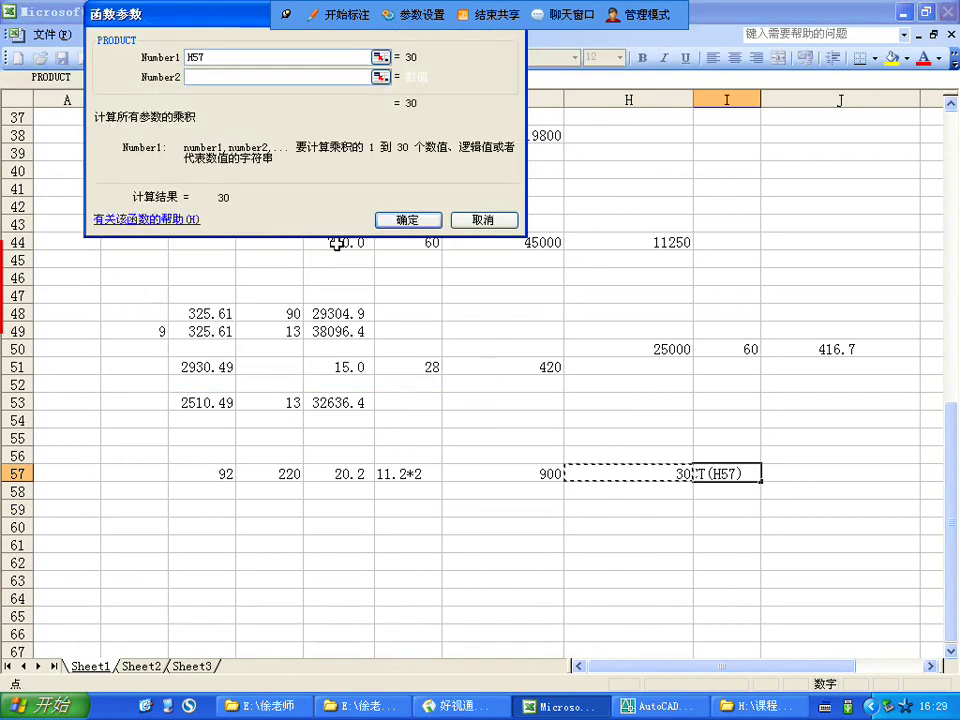
left_click(254, 76)
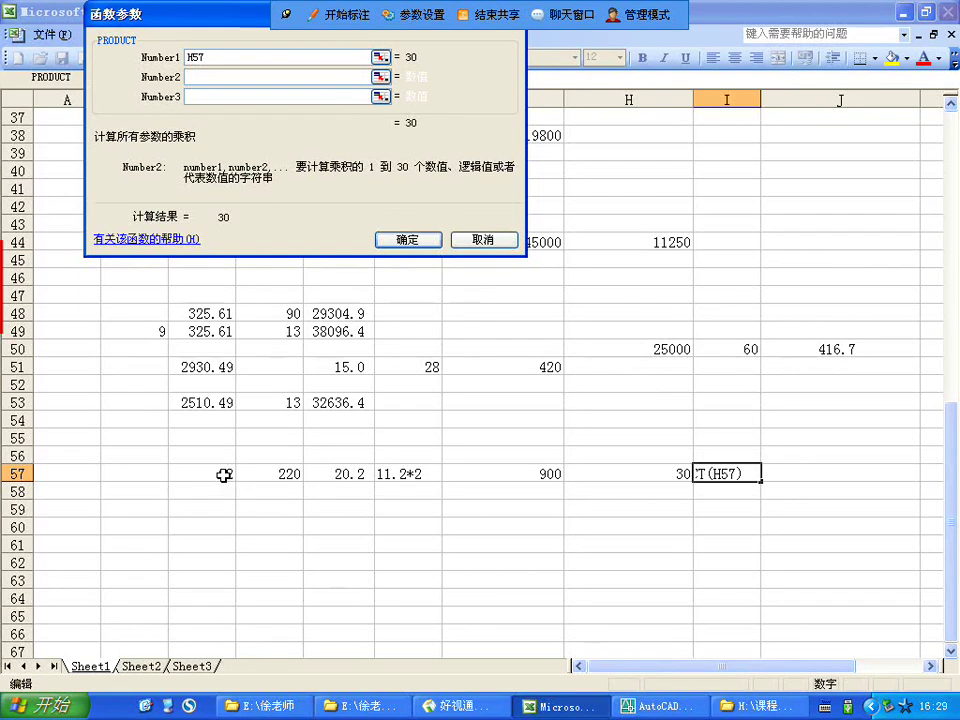
left_click(500, 240)
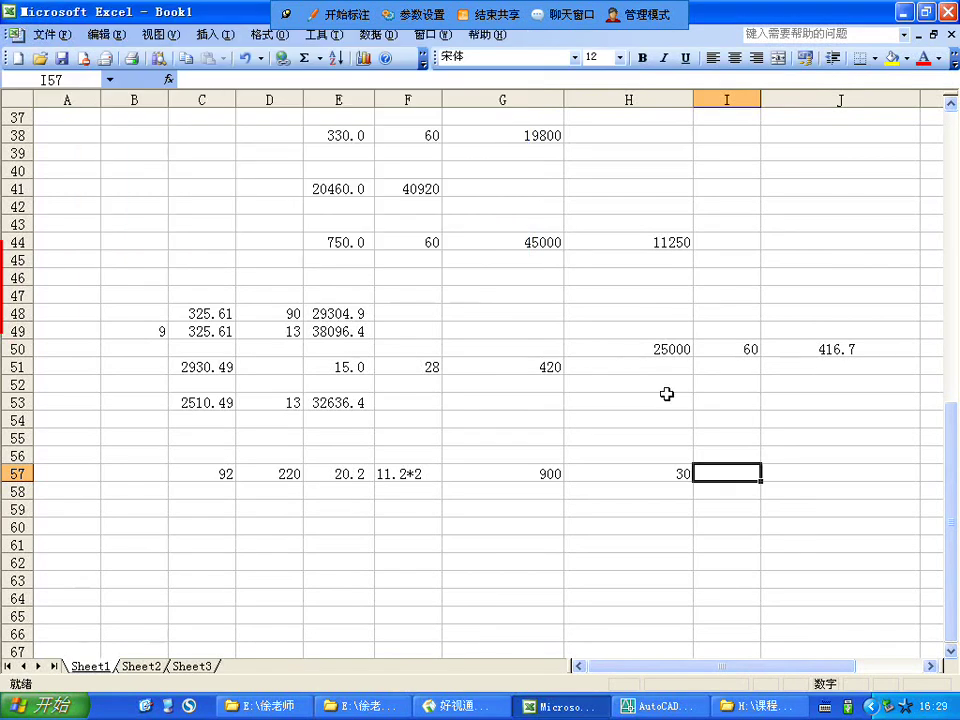
left_click(169, 78)
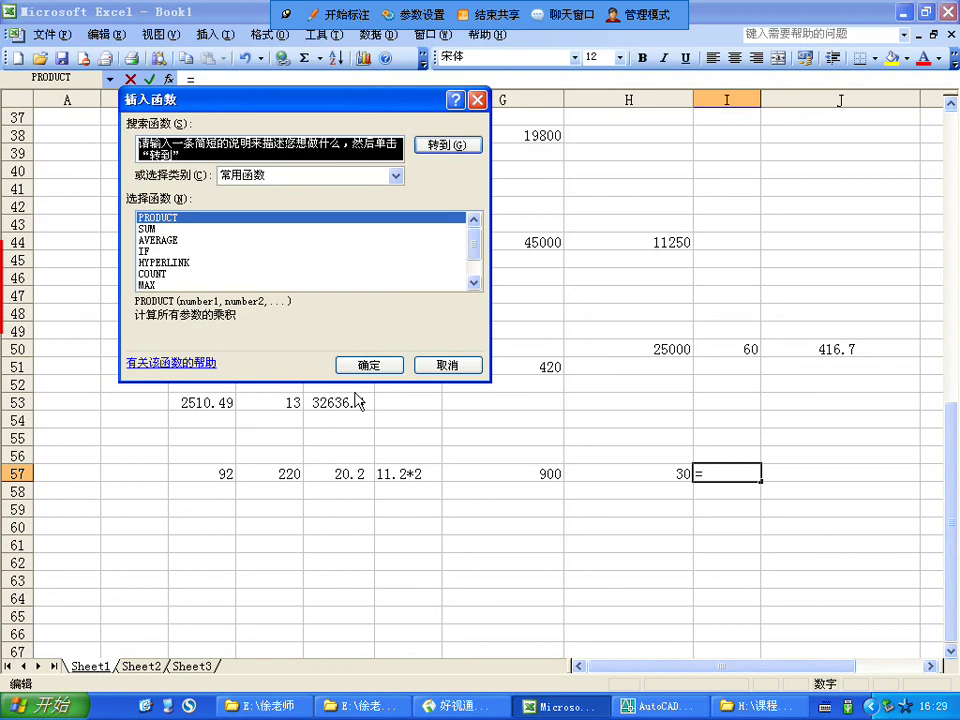
left_click(369, 365)
left_click_drag(225, 465, 225, 450)
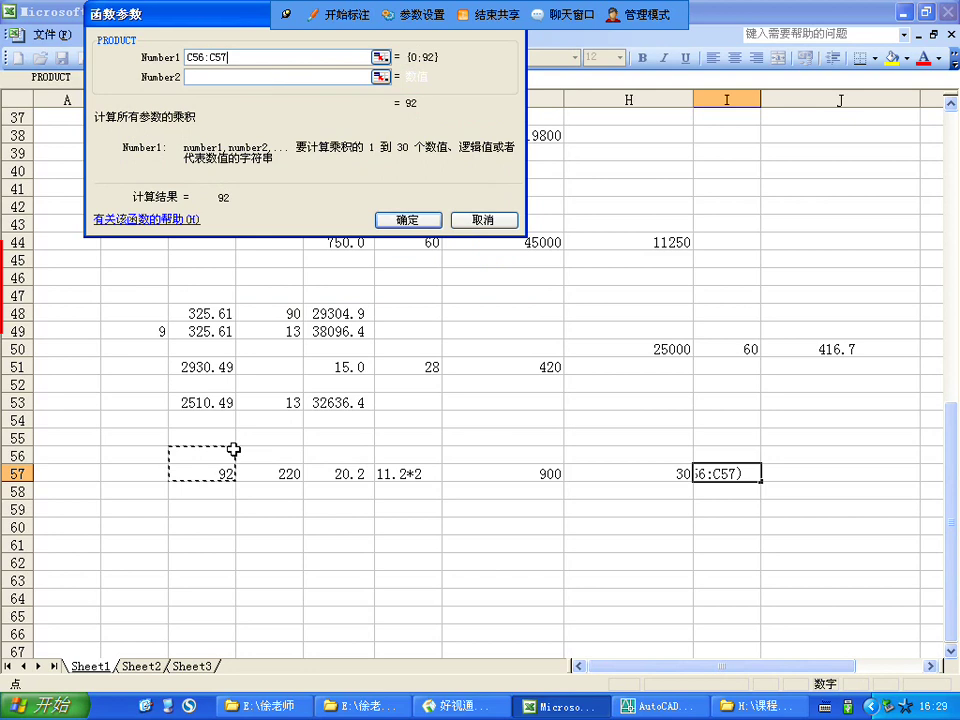
left_click(484, 220)
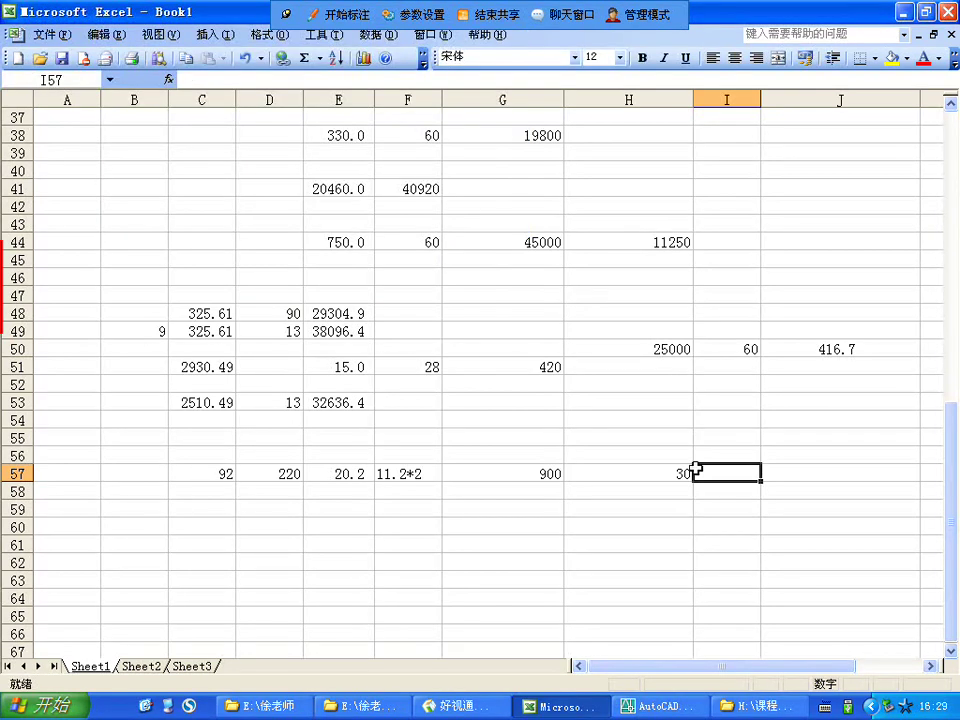
- Calculate the floor area per person in cell I57 with PRODUCT, multiplying C57 by 1/H57
left_click(168, 79)
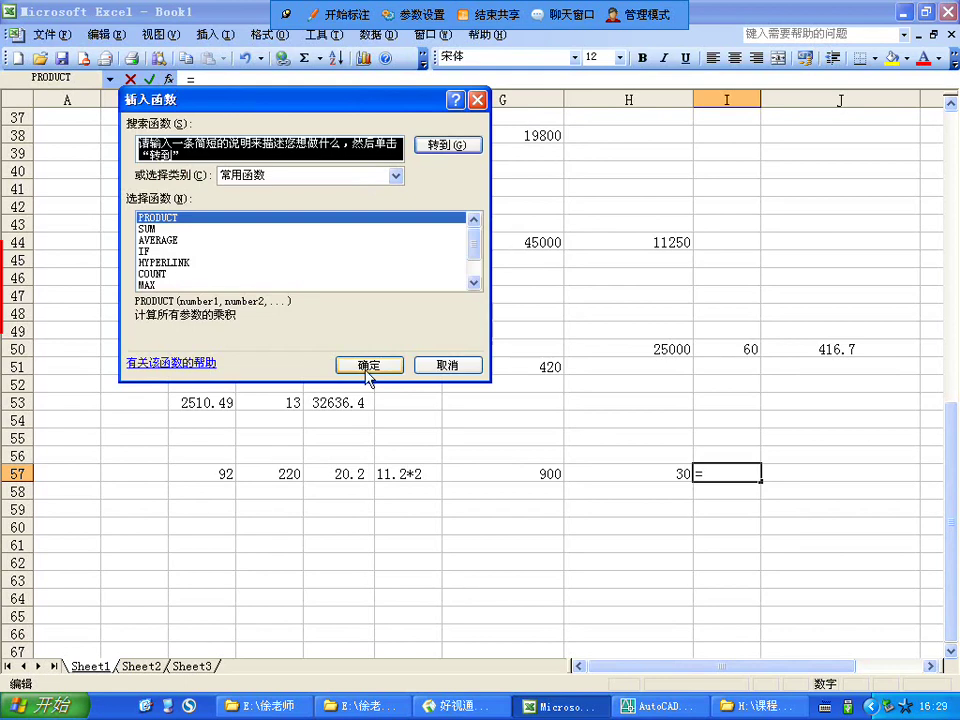
left_click(368, 366)
left_click(224, 476)
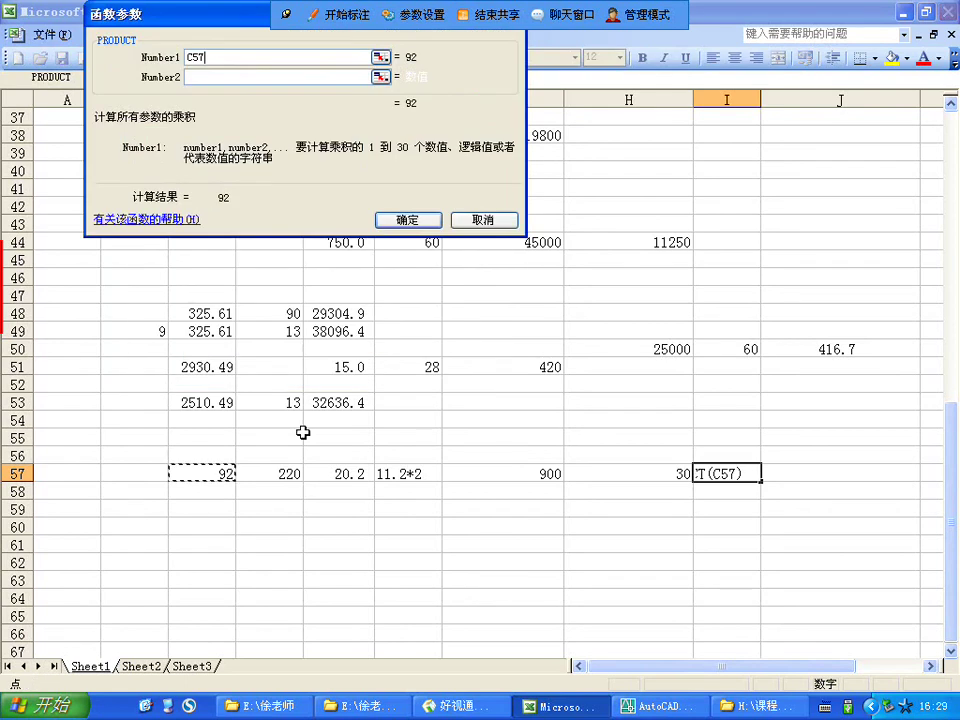
left_click(274, 77)
left_click(646, 474)
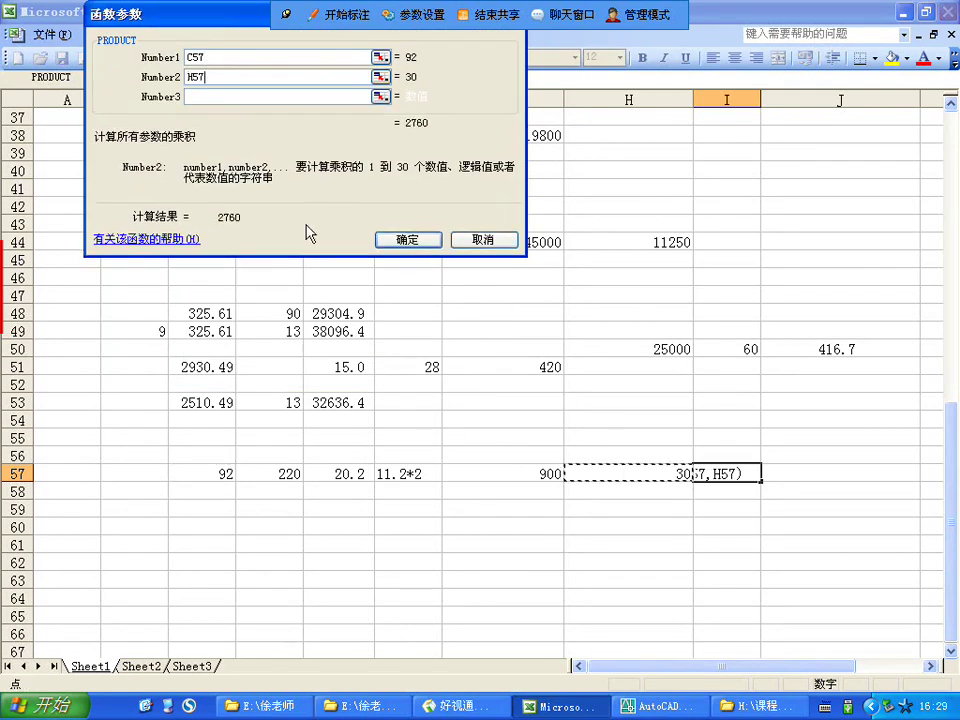
left_click(189, 77)
type("'")
type("/")
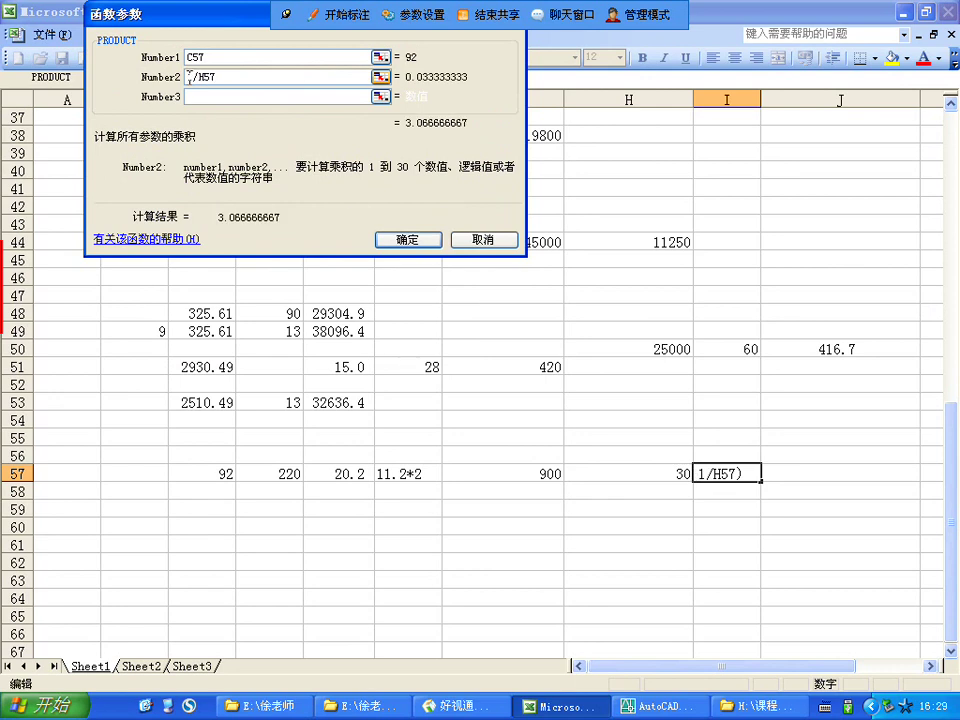
left_click(408, 240)
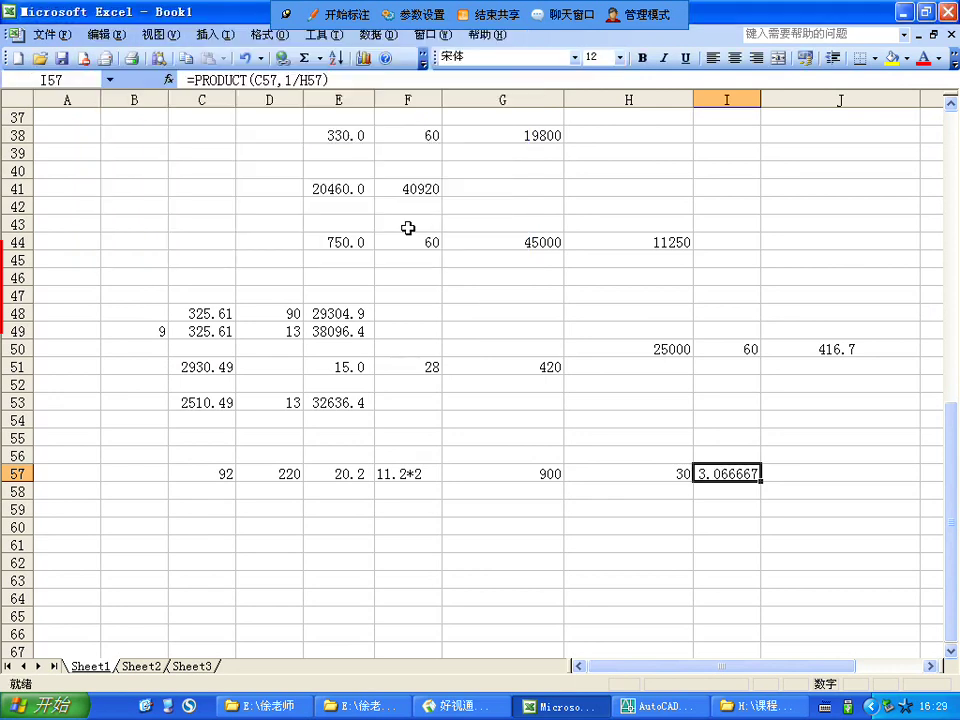
left_click(733, 498)
left_click(726, 474)
- Switch to the AutoCAD drawing and examine the floor area and 900m3/h fresh air labels of shop 商铺66
left_click(680, 706)
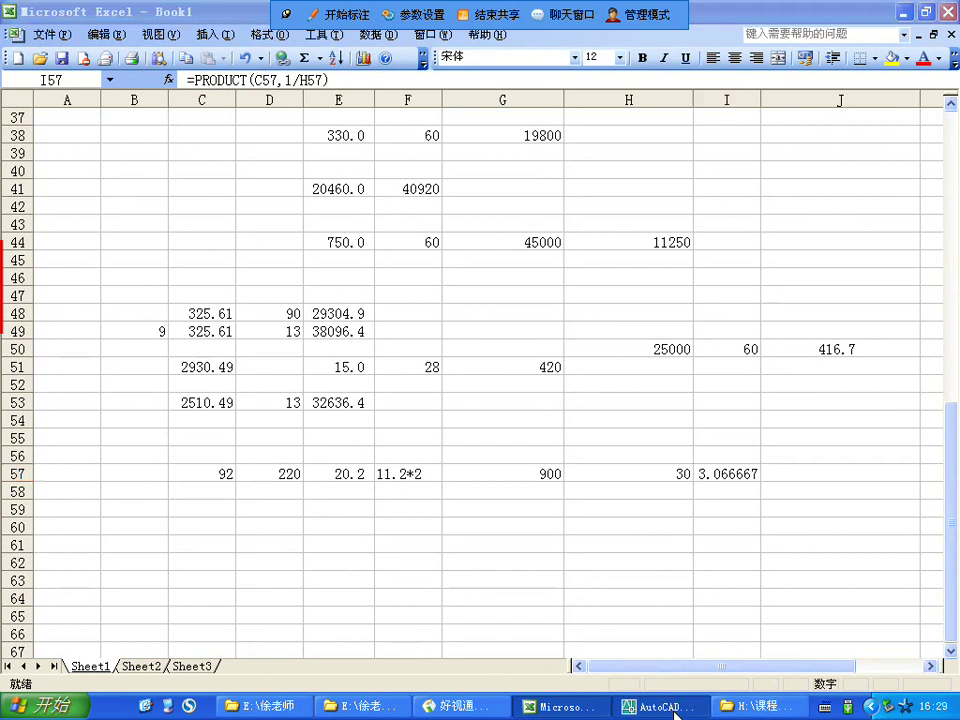
scroll(561, 265, "down", 3)
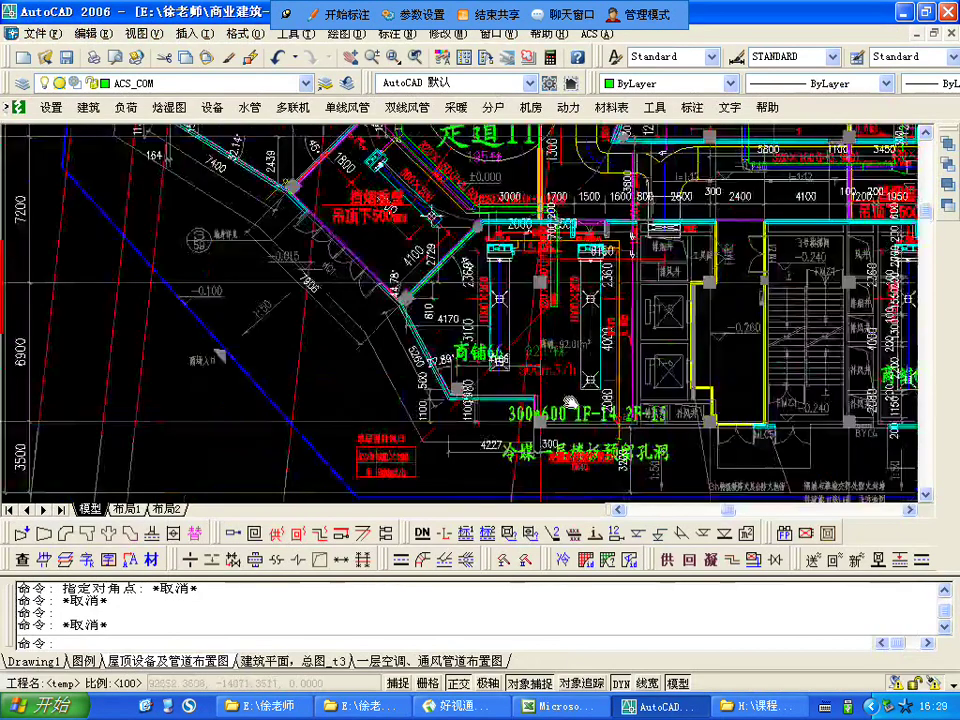
scroll(535, 310, "up", 3)
scroll(535, 308, "down", 3)
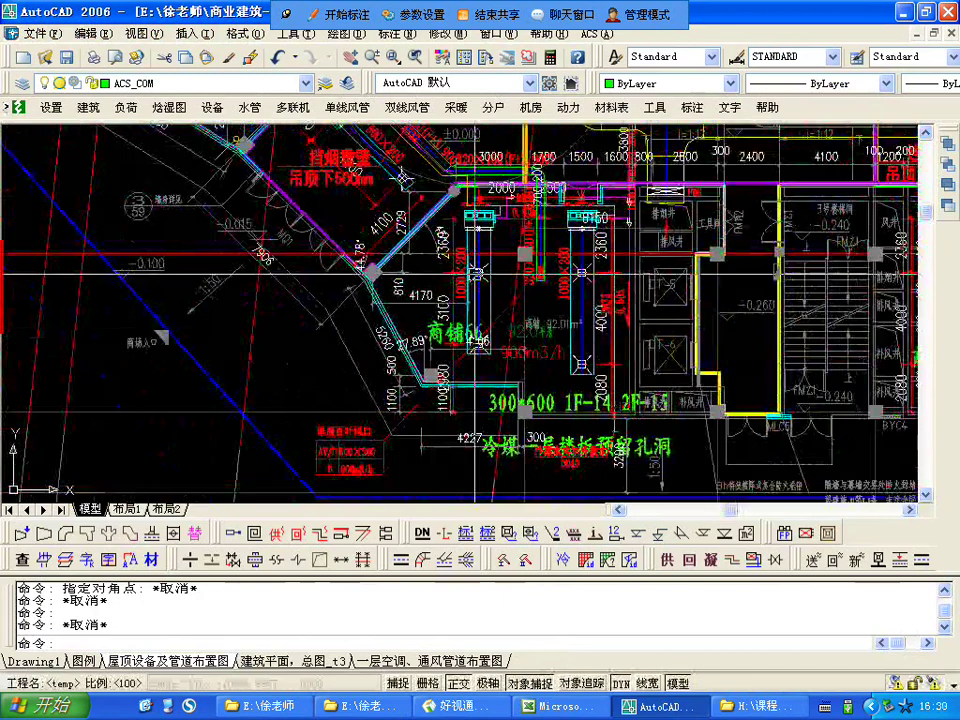
scroll(460, 235, "down", 2)
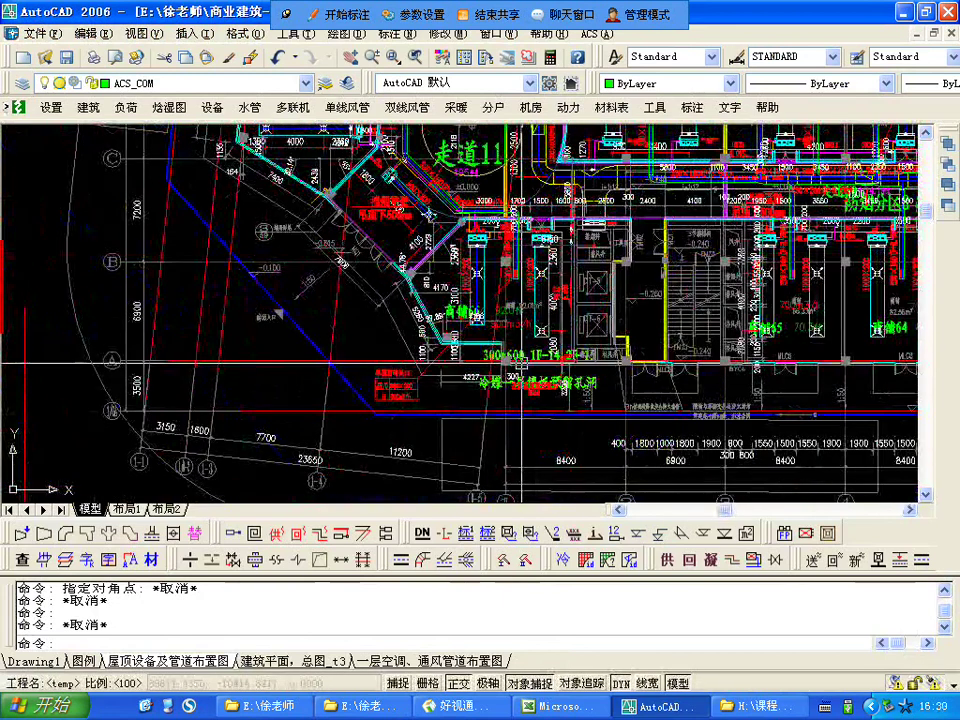
scroll(468, 279, "up", 5)
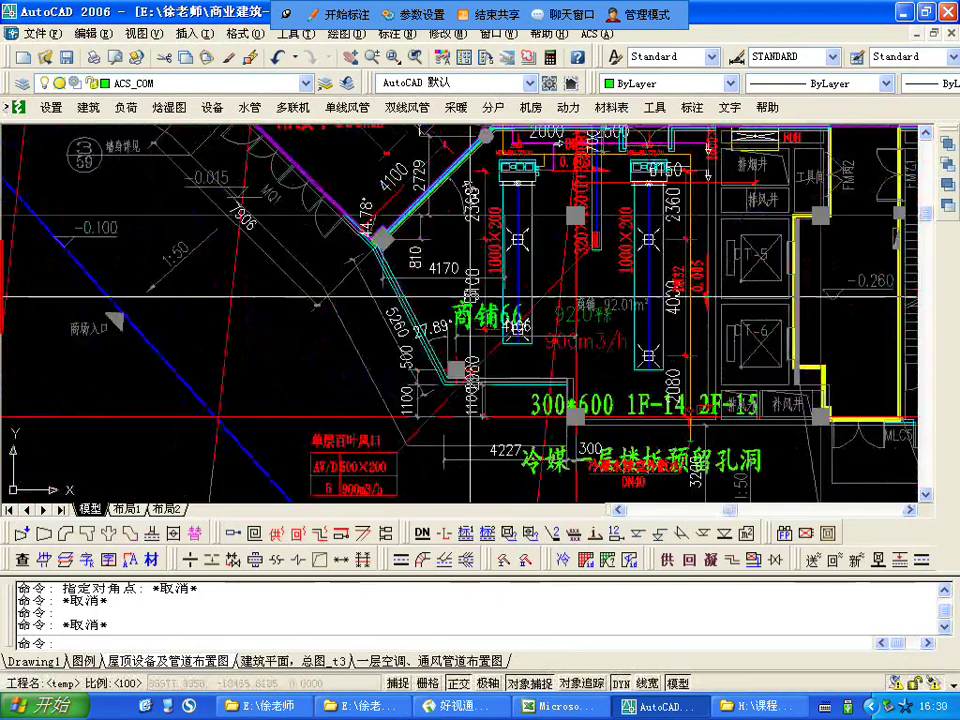
scroll(610, 362, "up", 2)
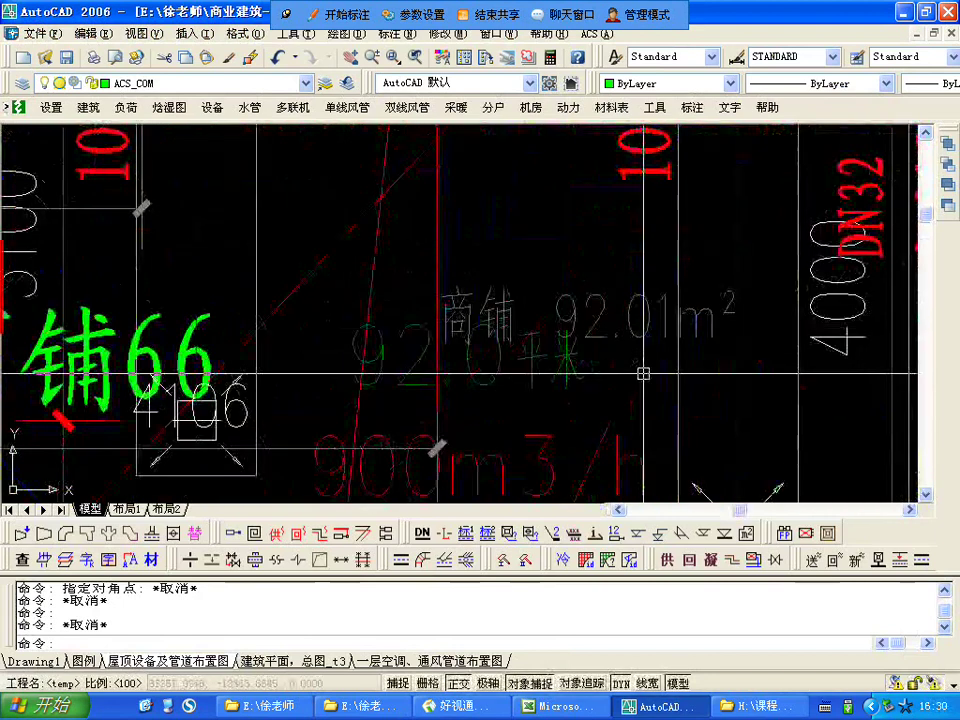
scroll(604, 360, "down", 1)
scroll(604, 360, "up", 2)
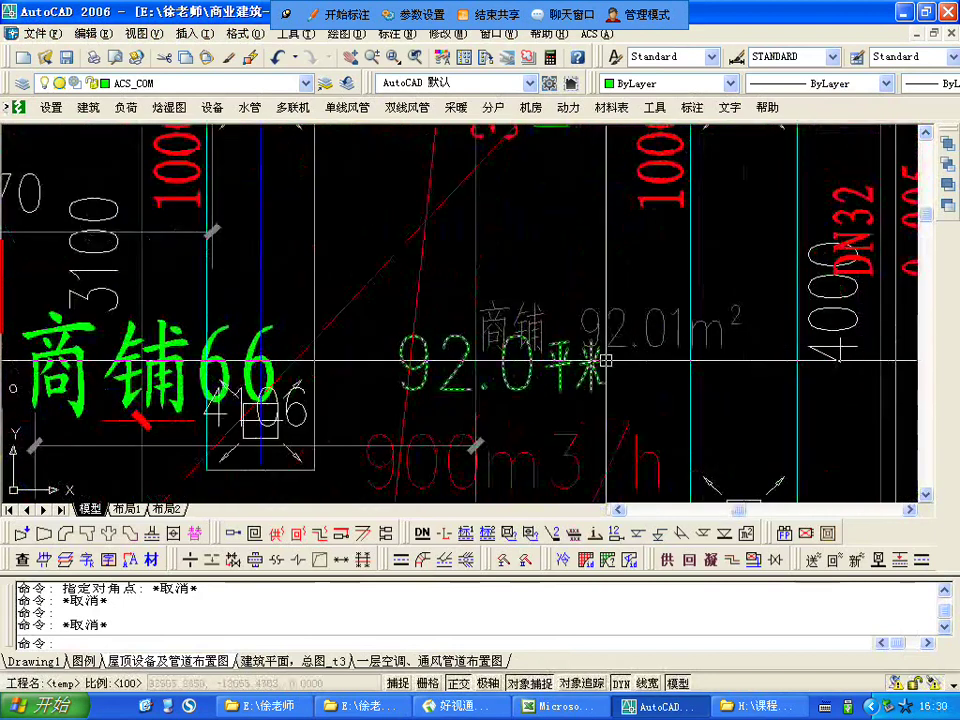
scroll(610, 358, "down", 2)
scroll(610, 358, "down", 2)
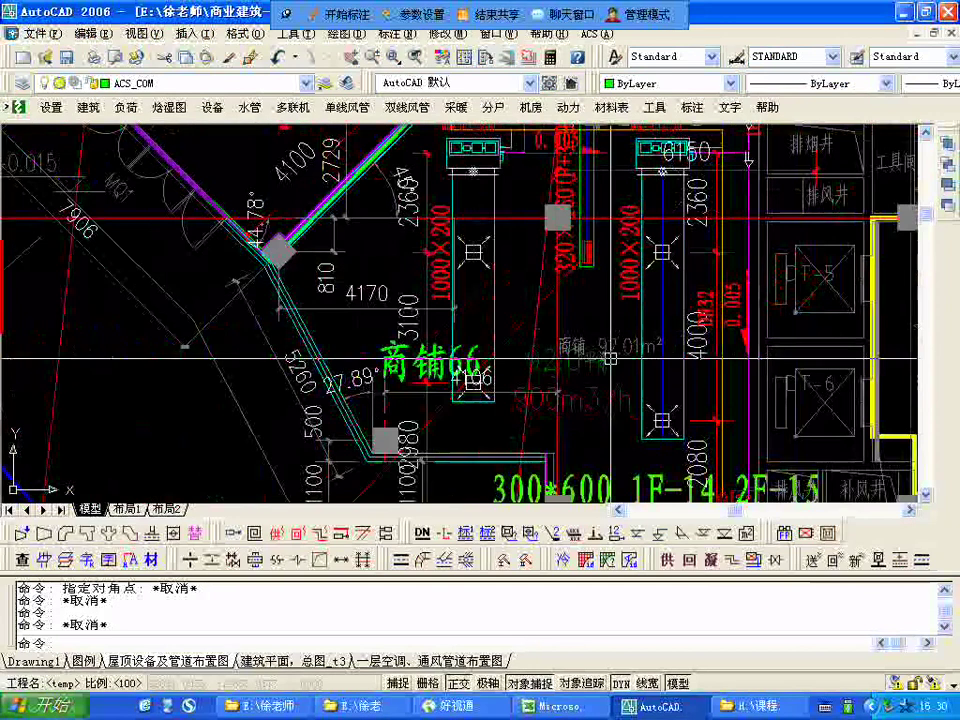
- Examine the supply ducts and indoor units of shop 商铺66 and the 320×160 duct along 走道11
middle_click_drag(500, 338, 432, 376)
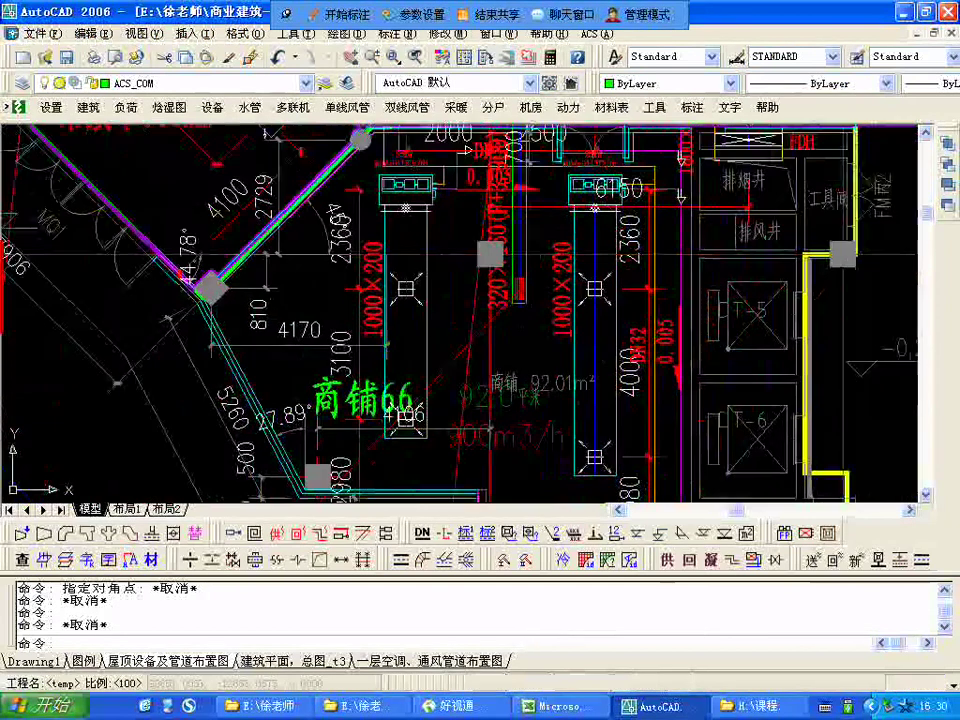
scroll(489, 396, "up", 1)
middle_click_drag(489, 396, 461, 343)
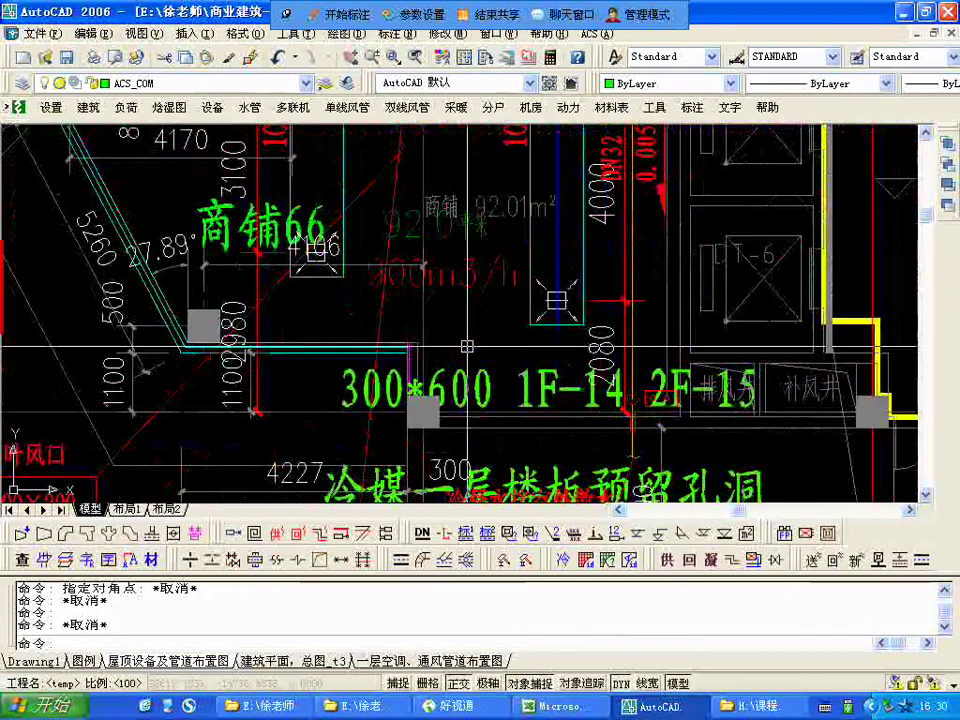
scroll(467, 348, "down", 2)
scroll(467, 348, "down", 2)
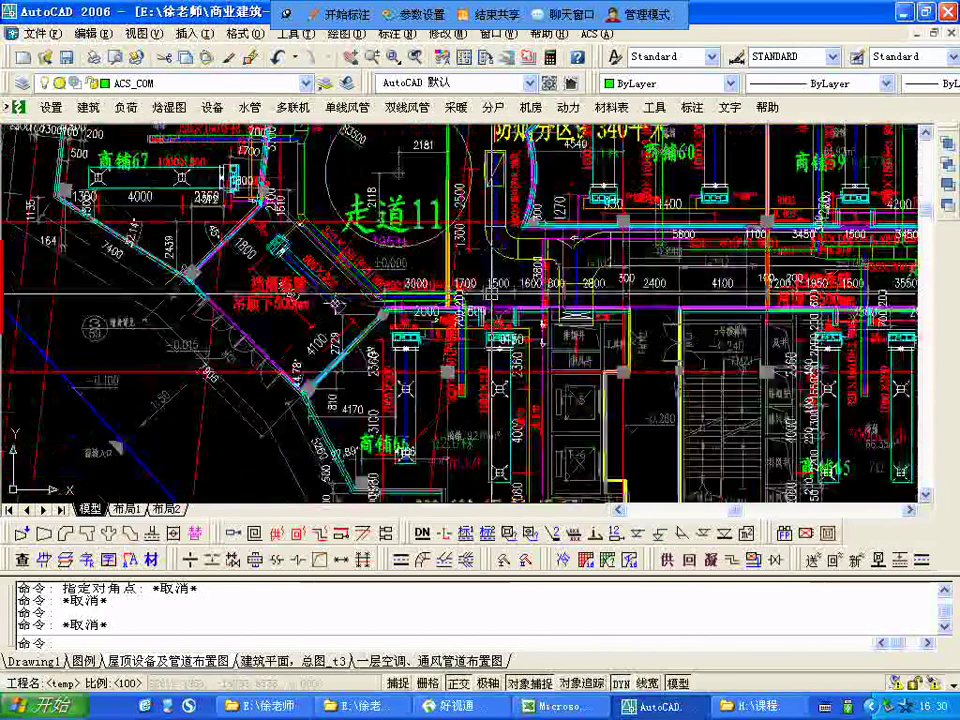
scroll(490, 294, "up", 3)
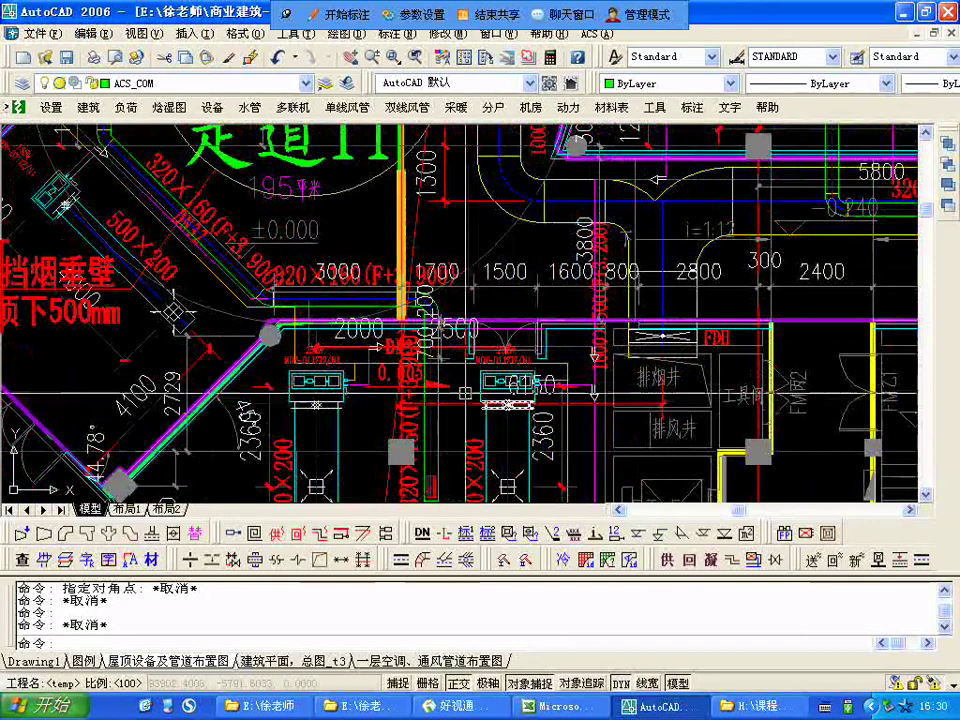
- Locate shop 商铺52 beside 走道13 on the floor plan and examine its indoor units, 1000×200 ducts and 320×160 duct
scroll(465, 392, "down", 6)
middle_click_drag(428, 381, 424, 292)
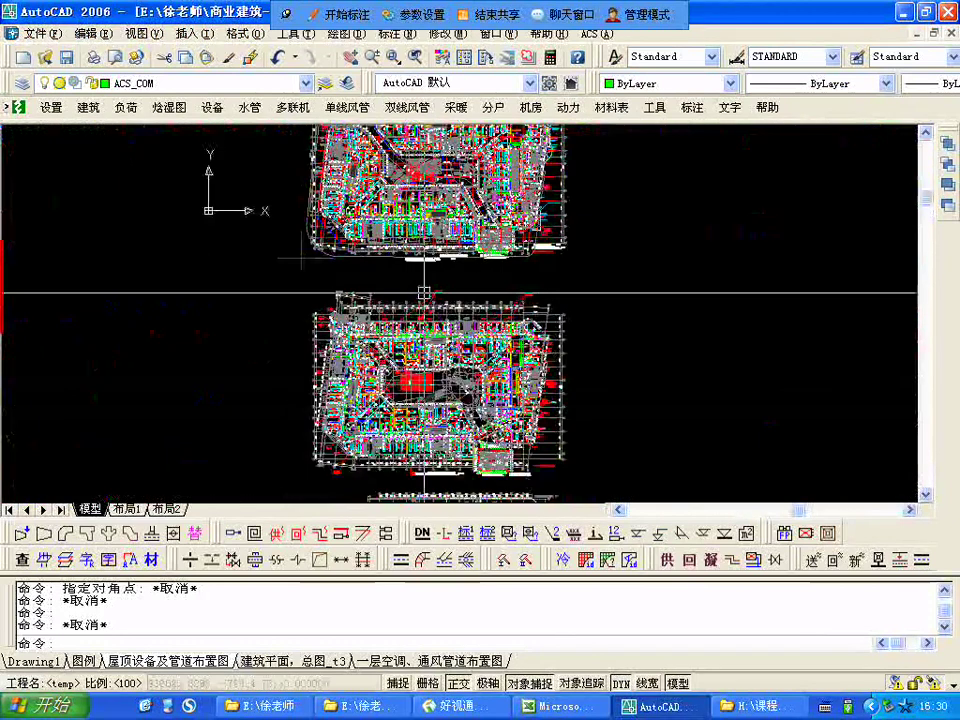
scroll(424, 292, "up", 5)
scroll(281, 339, "up", 3)
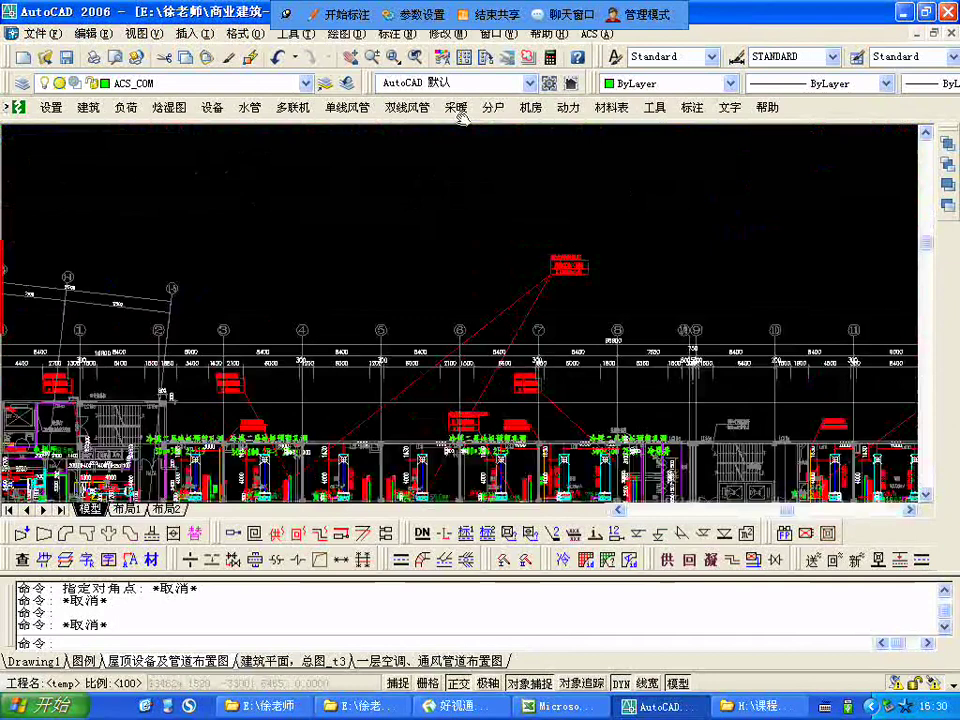
scroll(337, 386, "up", 6)
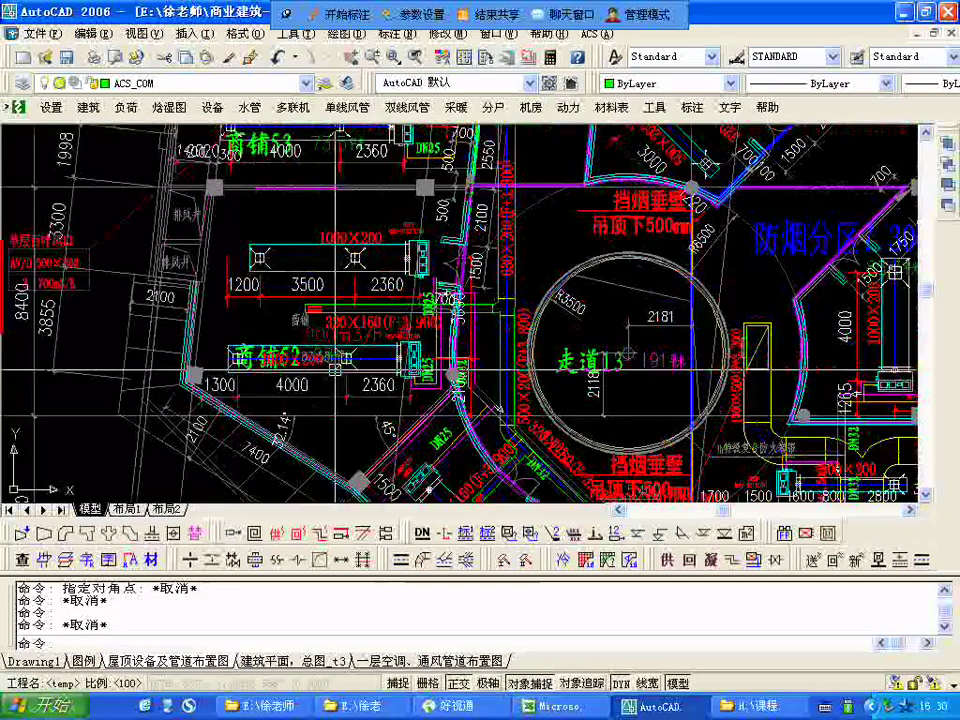
middle_click_drag(348, 414, 293, 280)
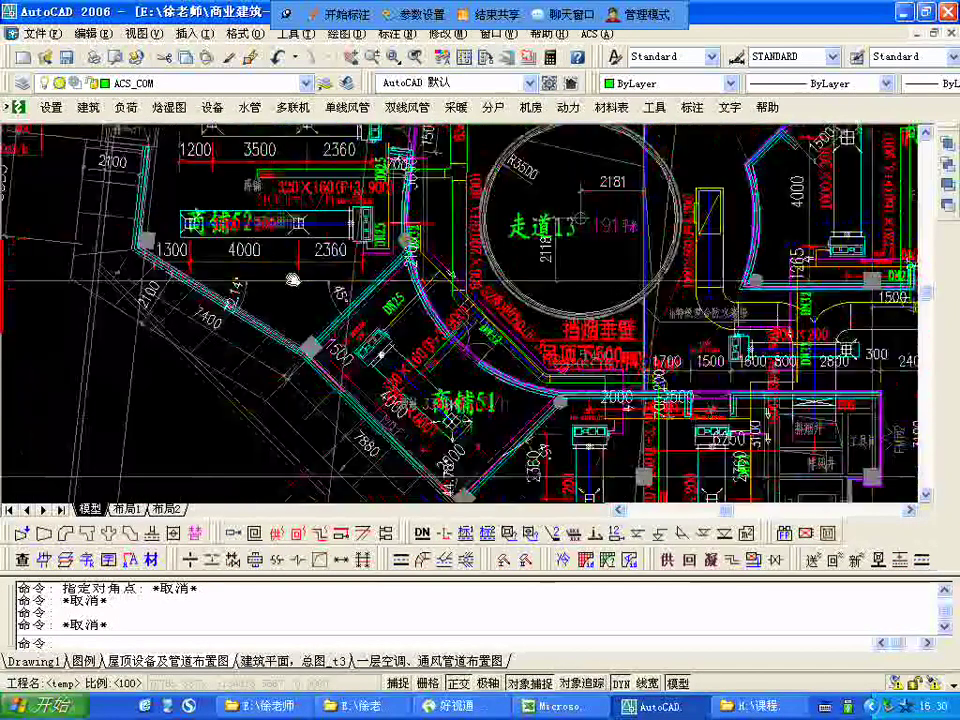
scroll(293, 280, "up", 3)
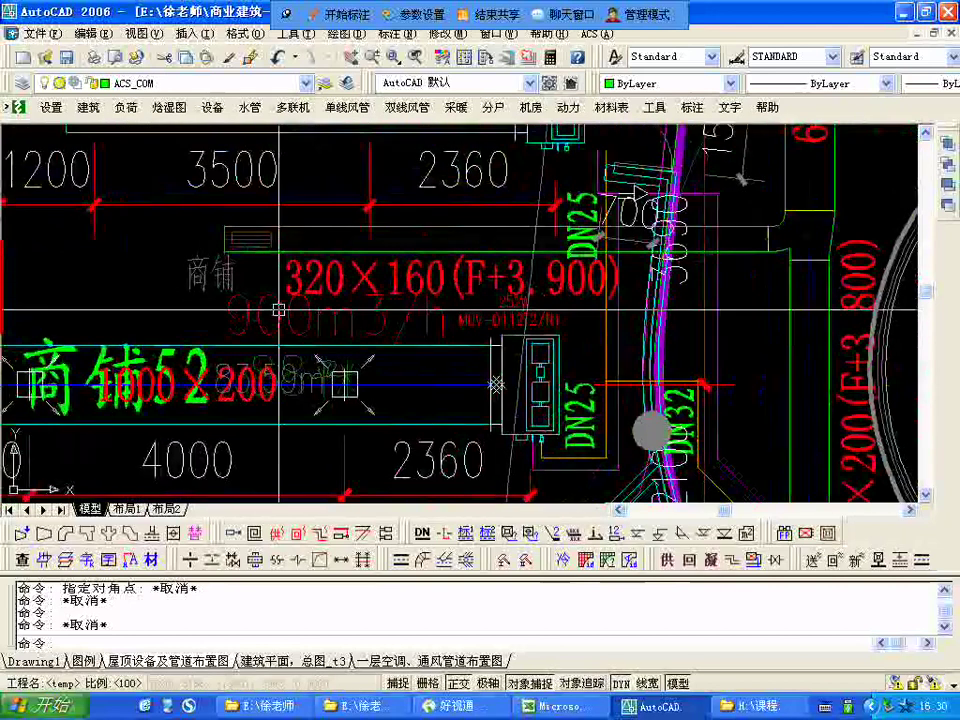
scroll(305, 343, "down", 1)
middle_click_drag(305, 343, 350, 428)
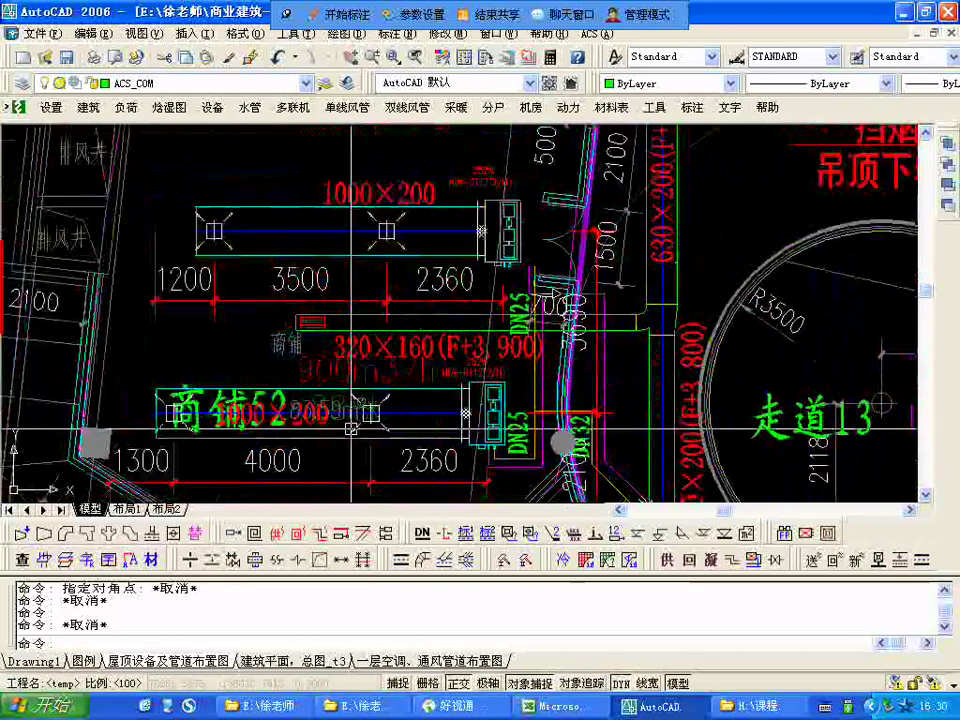
- Examine the floor area and fresh air volume labels of shop 商铺52
scroll(348, 422, "down", 4)
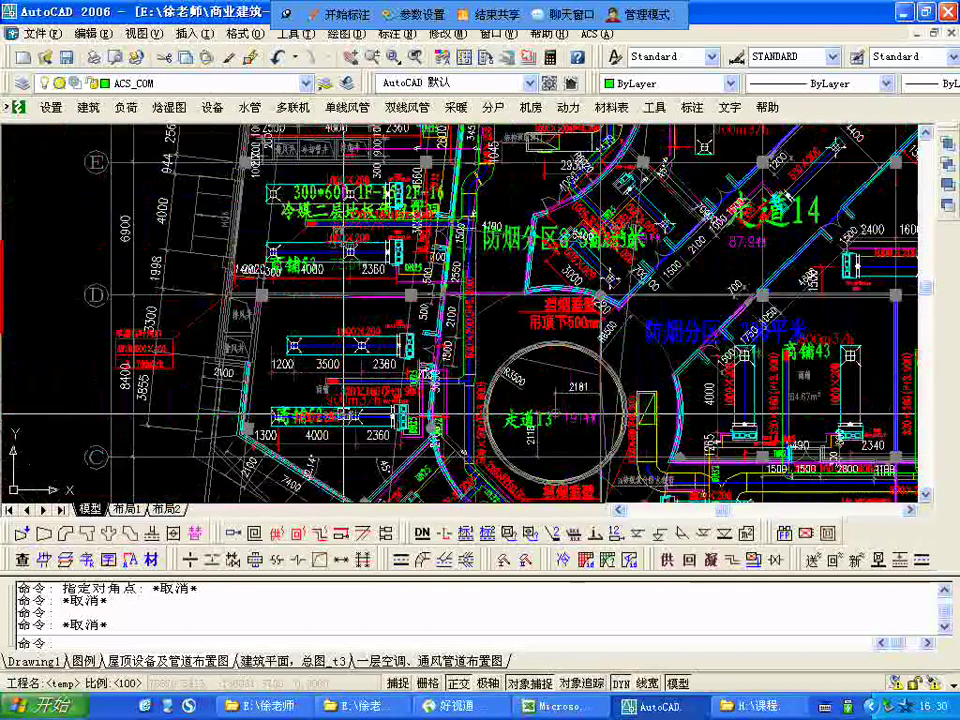
scroll(343, 412, "up", 5)
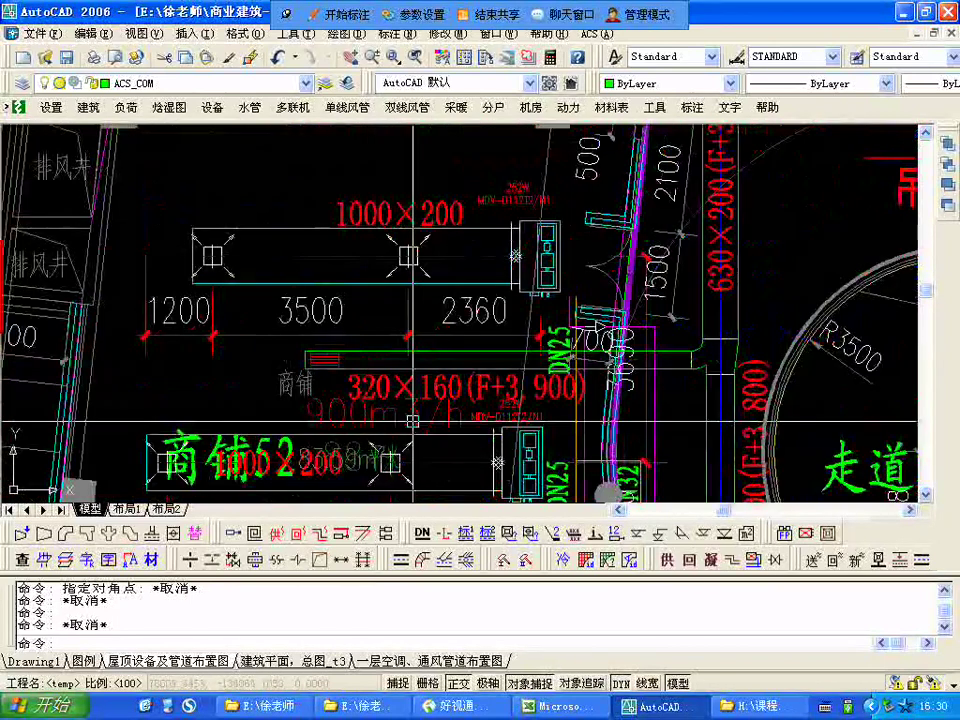
middle_click_drag(405, 422, 403, 402)
scroll(321, 415, "up", 2)
scroll(321, 415, "up", 5)
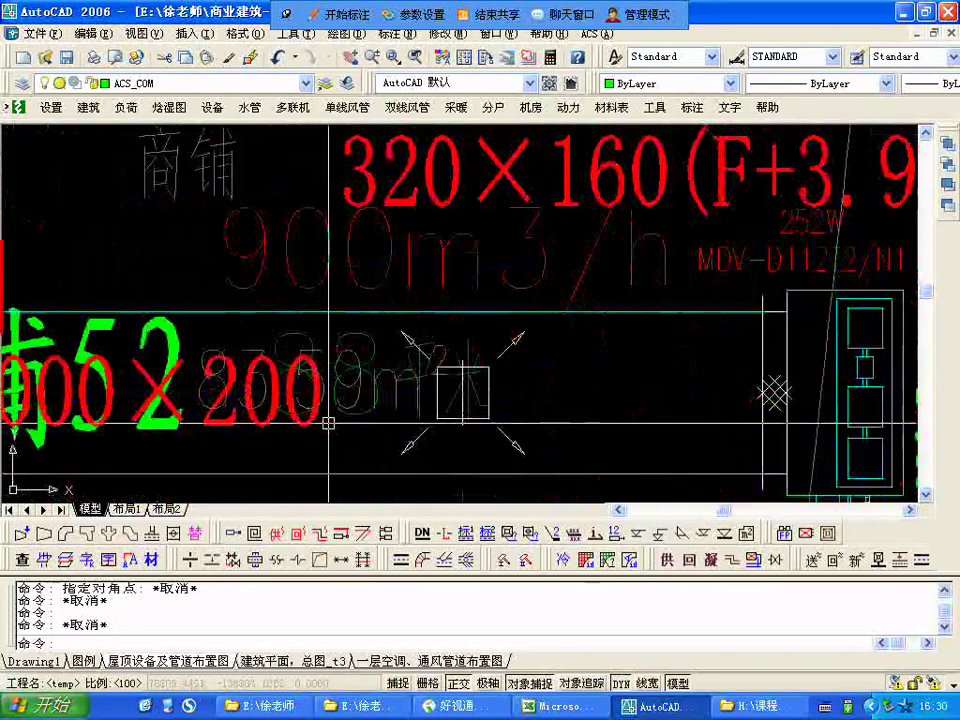
scroll(321, 415, "down", 5)
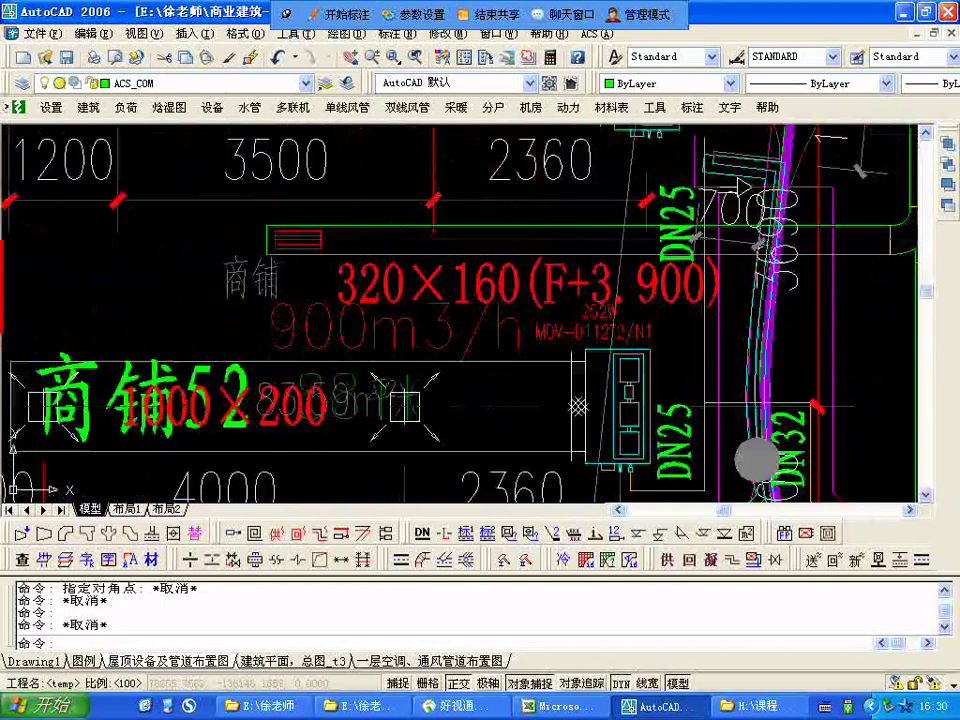
scroll(328, 402, "down", 4)
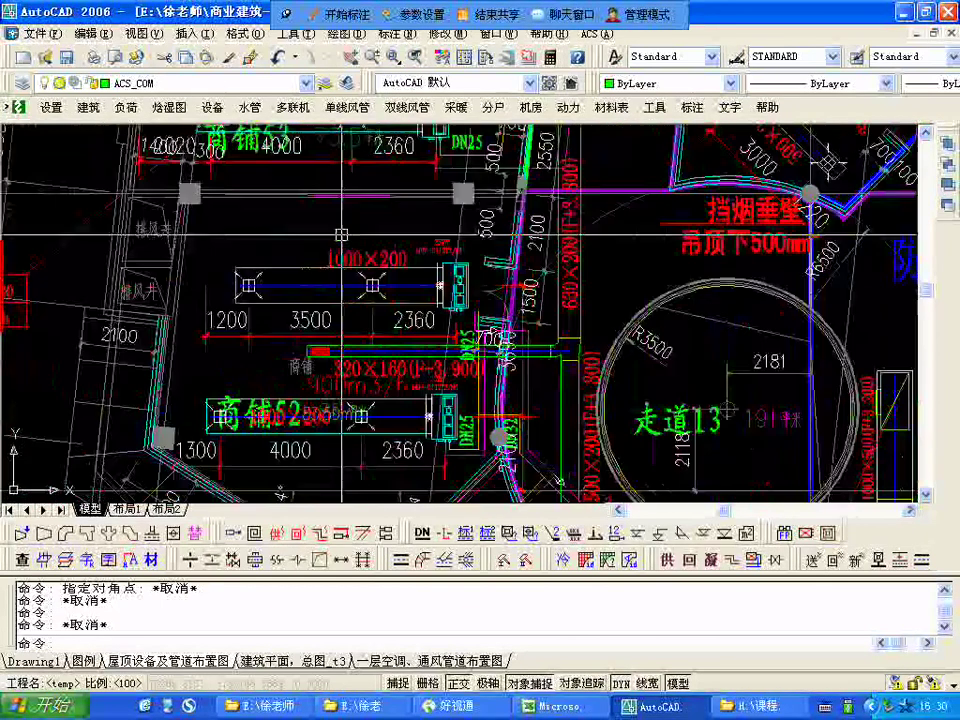
- Examine the fresh air labels, supply ducts and indoor units of shops 商铺53 and 商铺55
middle_click_drag(341, 234, 341, 375)
scroll(341, 375, "up", 5)
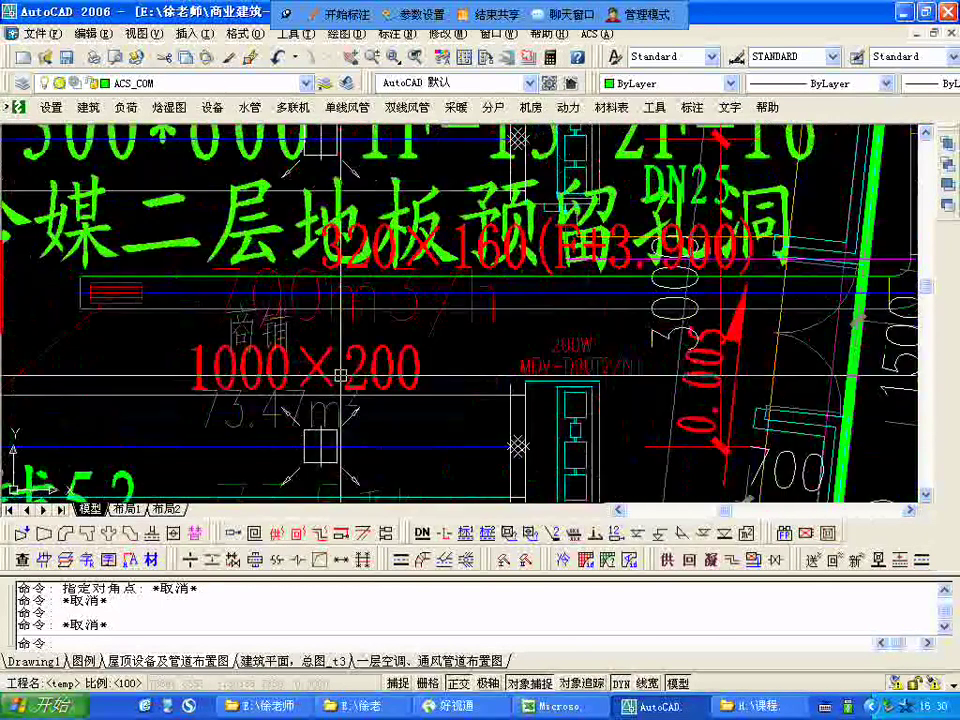
scroll(460, 310, "down", 5)
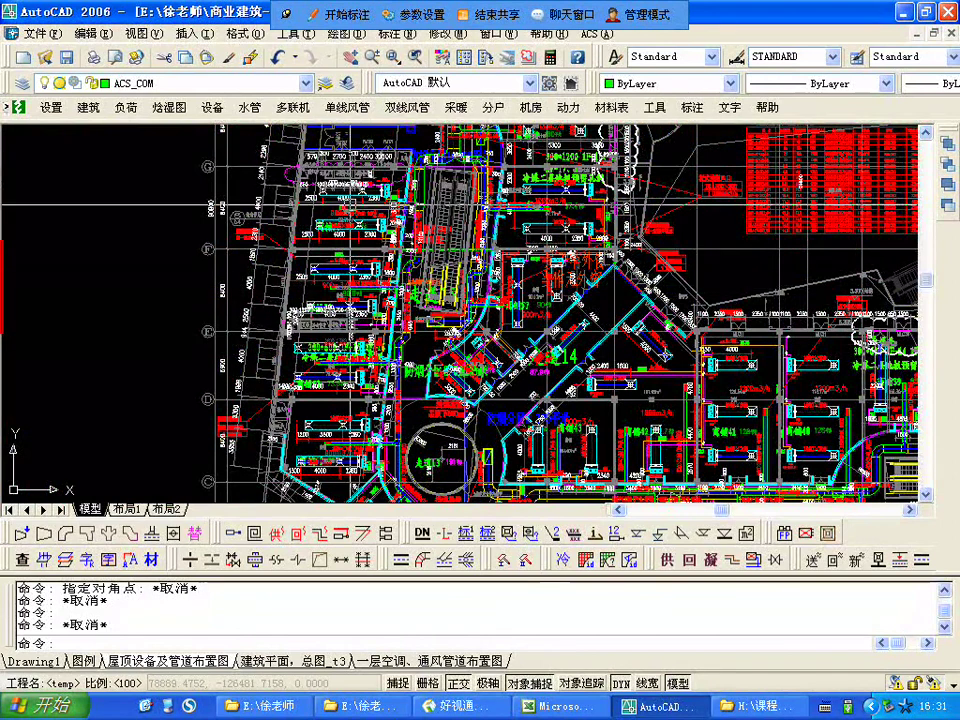
scroll(330, 197, "down", 3)
scroll(330, 197, "up", 5)
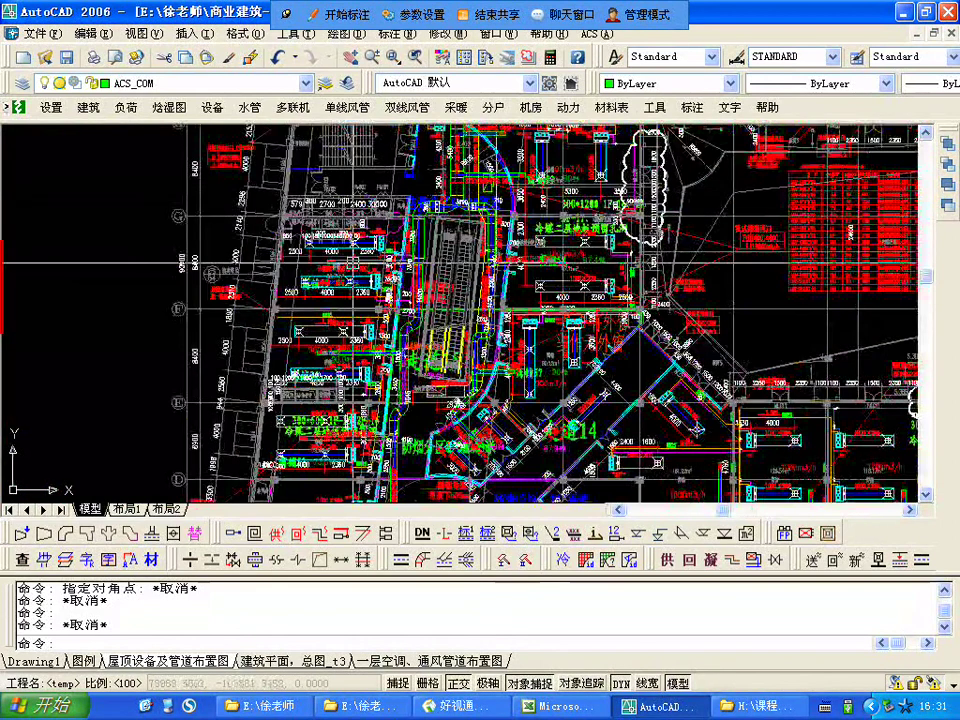
scroll(338, 270, "up", 5)
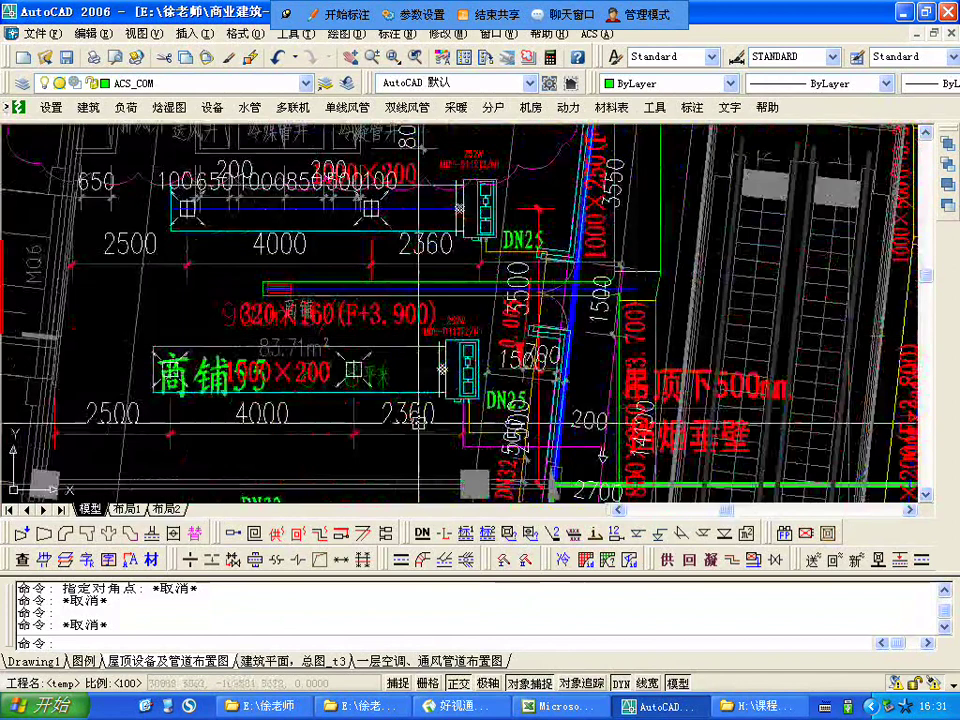
mouse_move(85, 317)
middle_mouse_down()
mouse_move(300, 292)
mouse_move(95, 252)
middle_mouse_up()
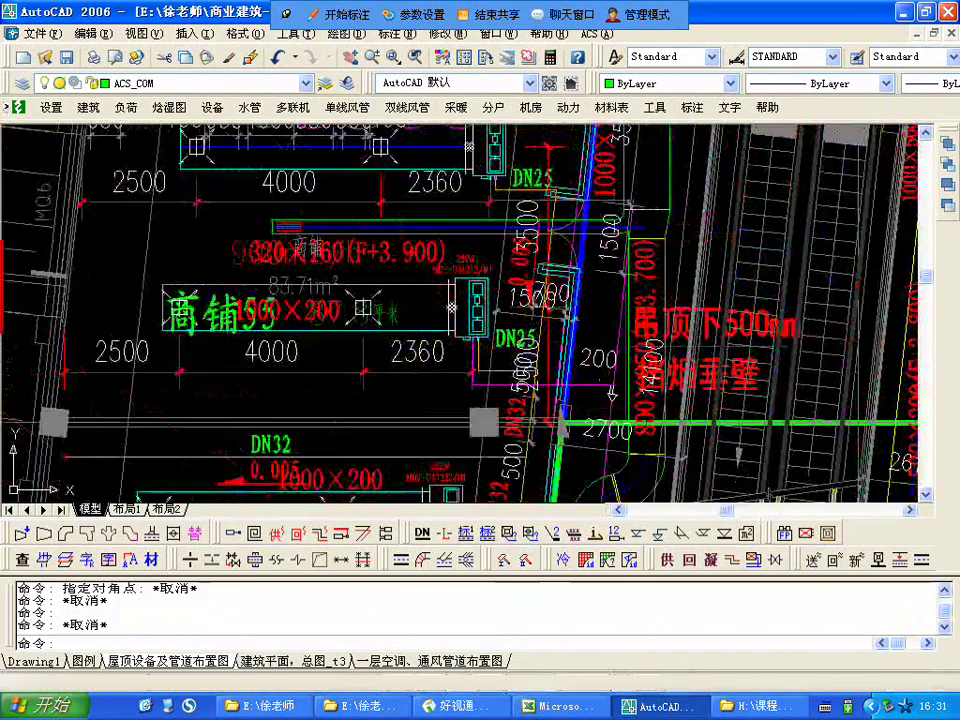
- Examine the 1250×400 duct and its FVD damper below the shafts near 走道16
scroll(350, 470, "down", 4)
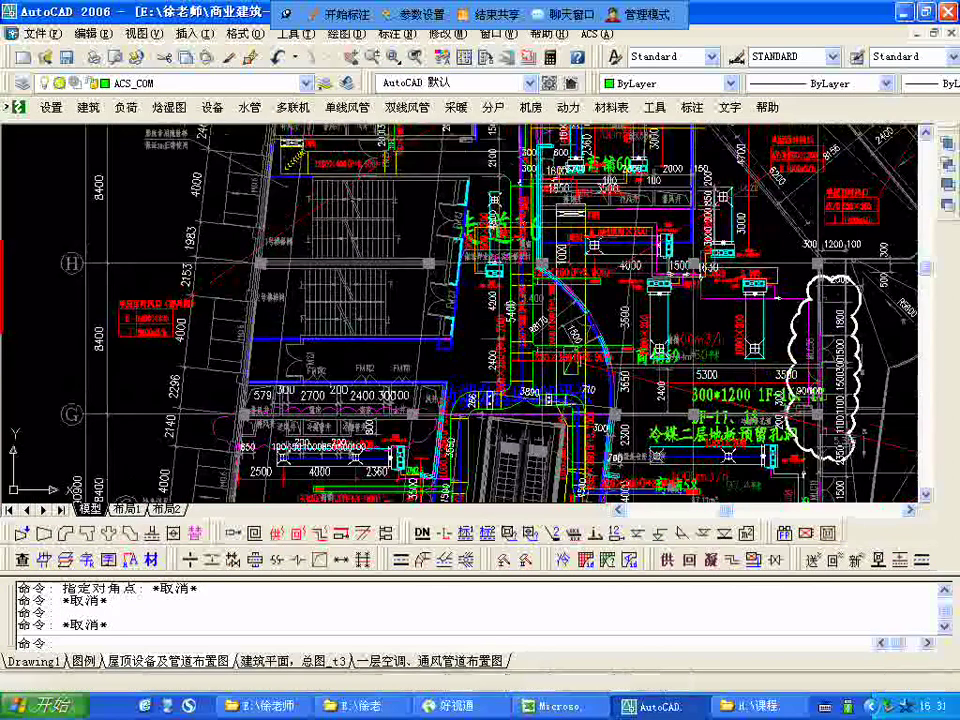
scroll(507, 125, "up", 3)
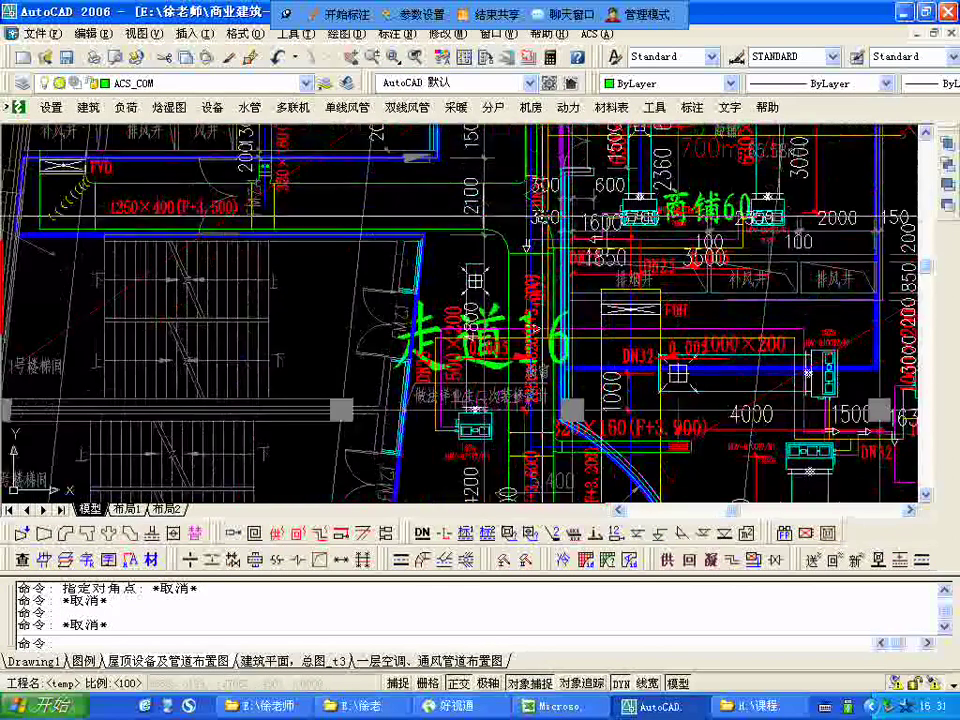
scroll(543, 216, "up", 1)
scroll(317, 279, "up", 5)
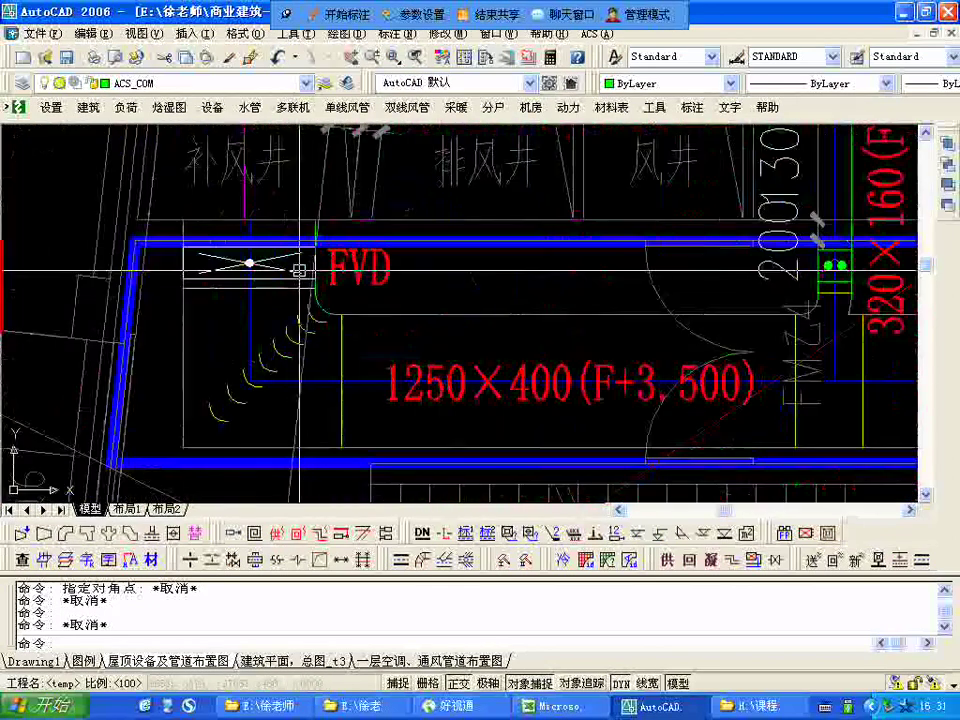
scroll(300, 270, "down", 5)
scroll(300, 270, "down", 5)
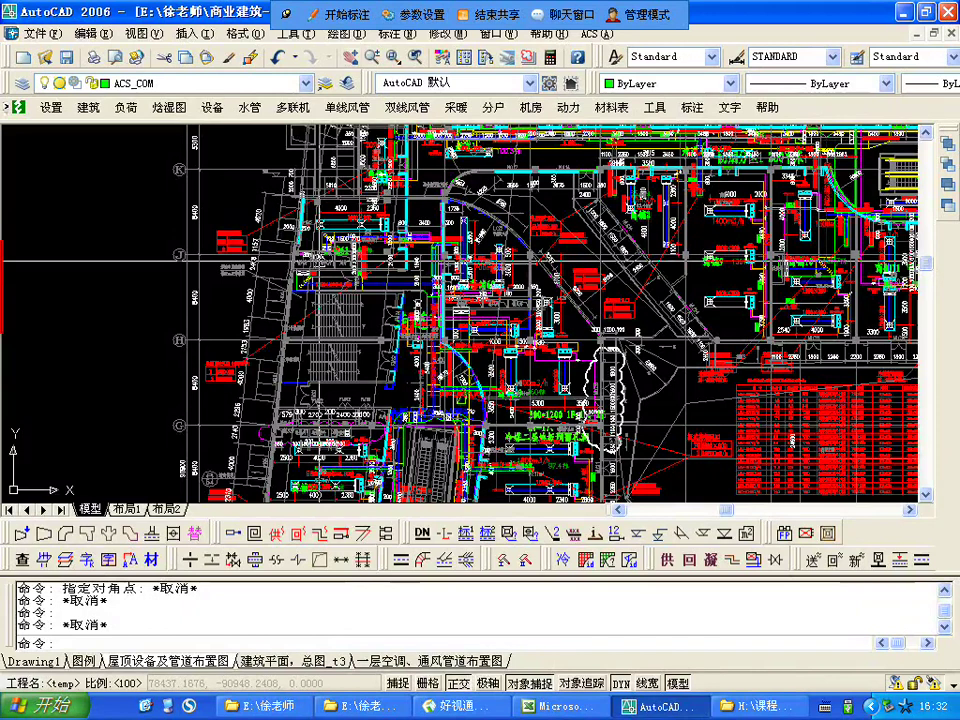
- Read the MDV multi-split indoor unit schedule, including its model numbers and cooling and heating capacities
scroll(824, 420, "up", 5)
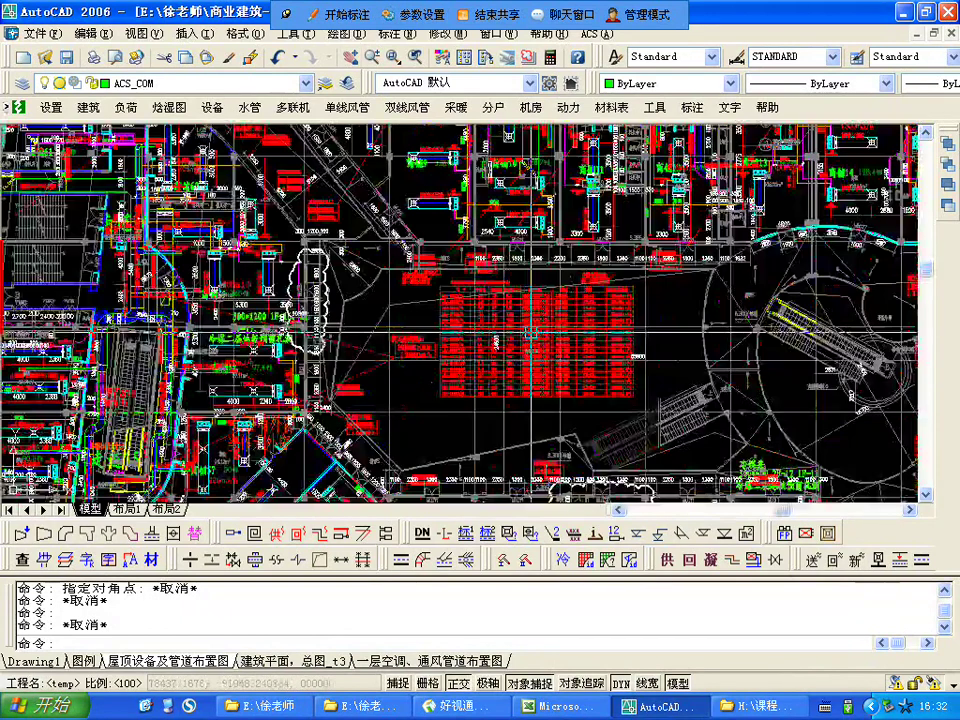
scroll(479, 283, "up", 2)
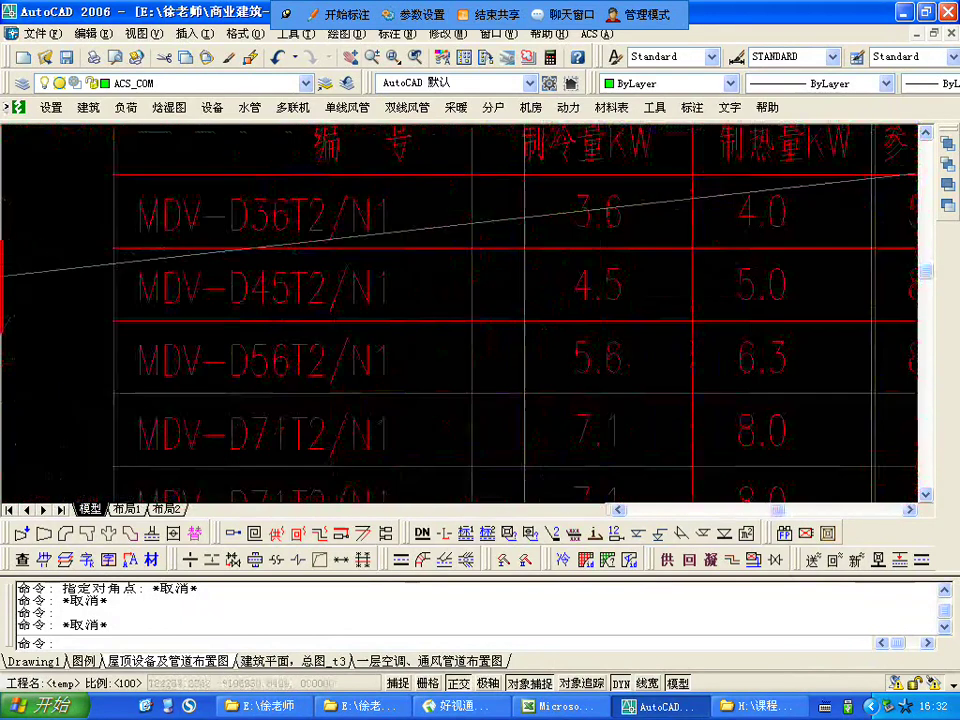
scroll(455, 330, "down", 3)
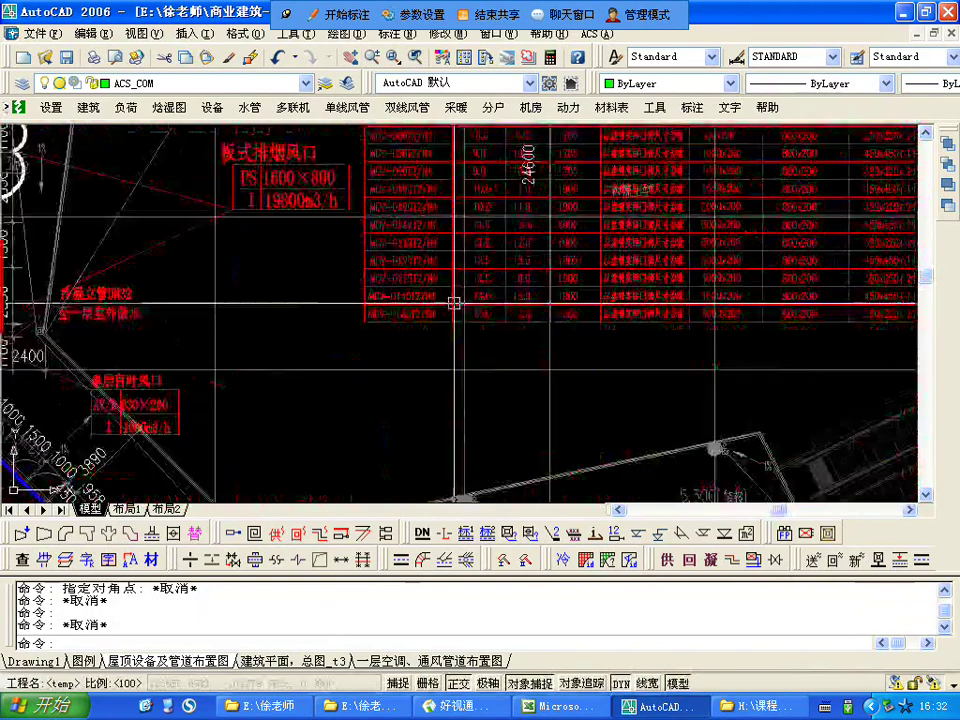
scroll(420, 257, "up", 3)
mouse_move(413, 268)
middle_mouse_down()
mouse_move(400, 258)
mouse_move(469, 363)
middle_mouse_up()
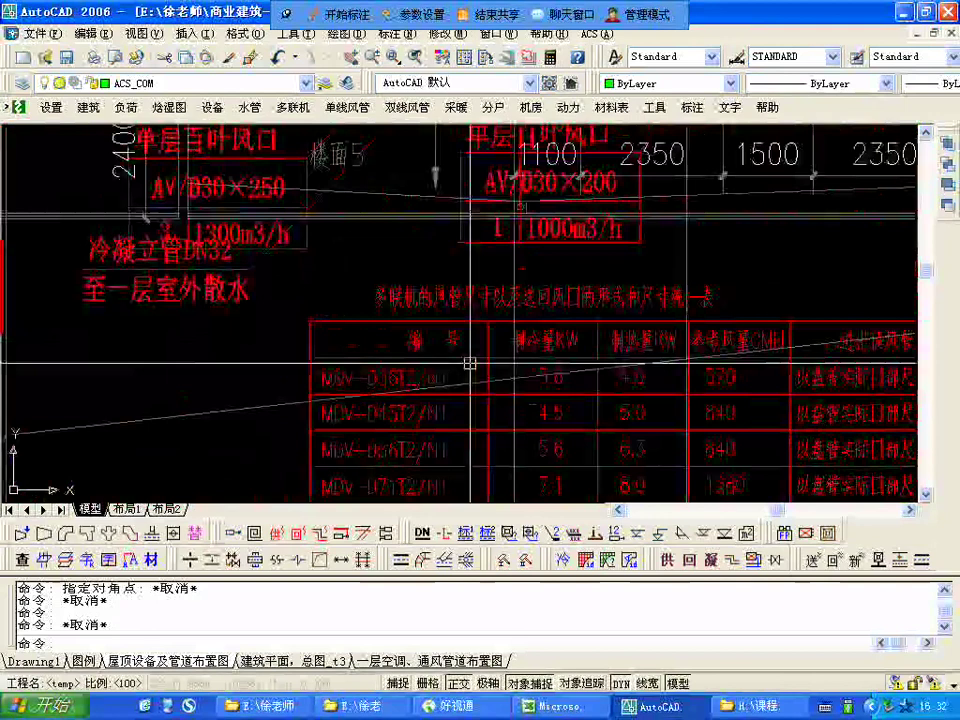
scroll(469, 363, "down", 5)
- Examine the ducts, indoor units and area labels of shops 商铺1 to 商铺3, focusing on the 320×160 duct's outlet in 商铺2
scroll(540, 230, "up", 2)
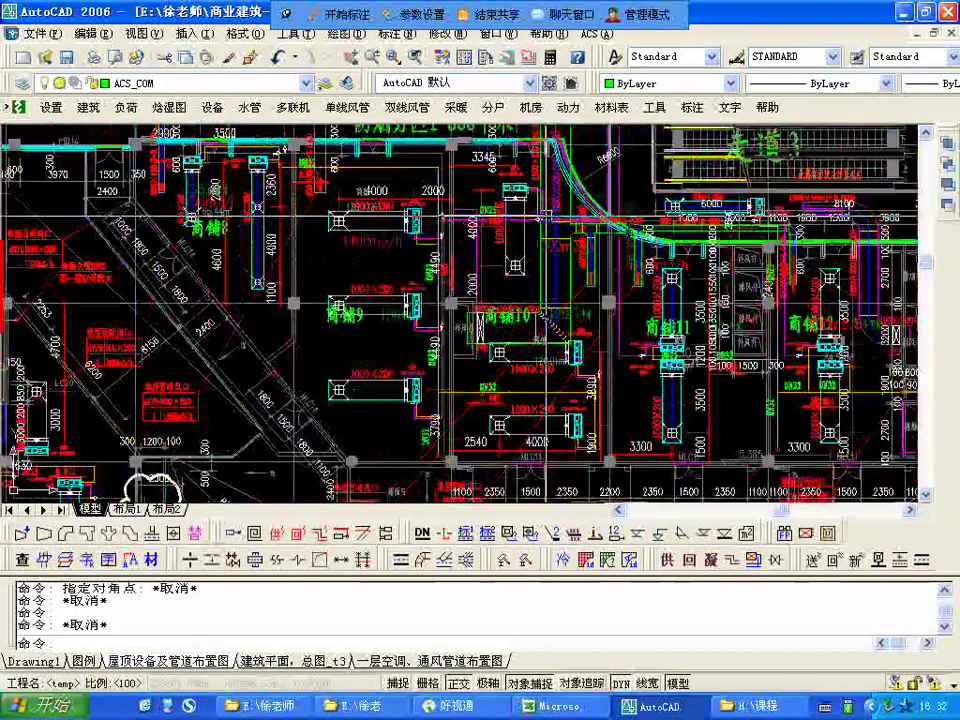
middle_click_drag(540, 230, 342, 336)
scroll(342, 333, "up", 3)
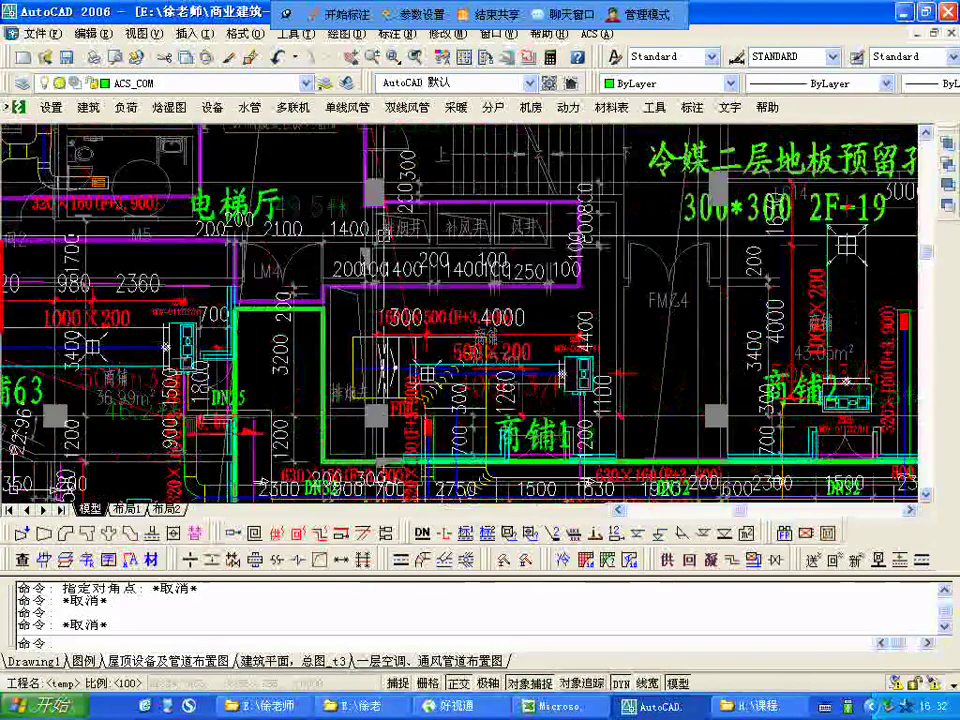
mouse_move(657, 318)
middle_mouse_down()
mouse_move(544, 227)
mouse_move(357, 276)
middle_mouse_up()
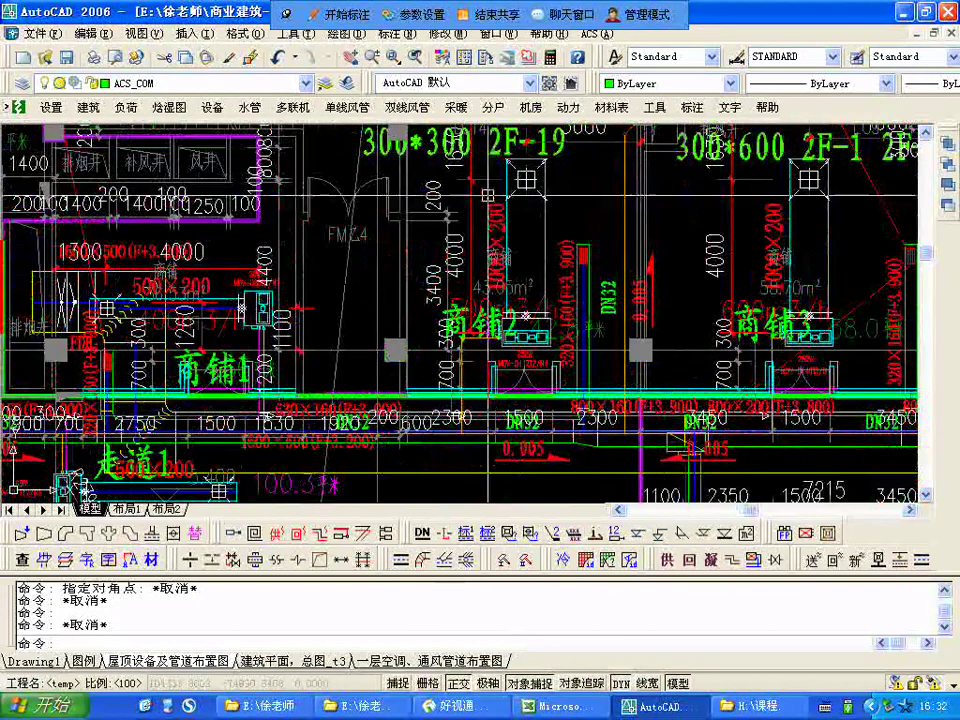
scroll(556, 291, "down", 3)
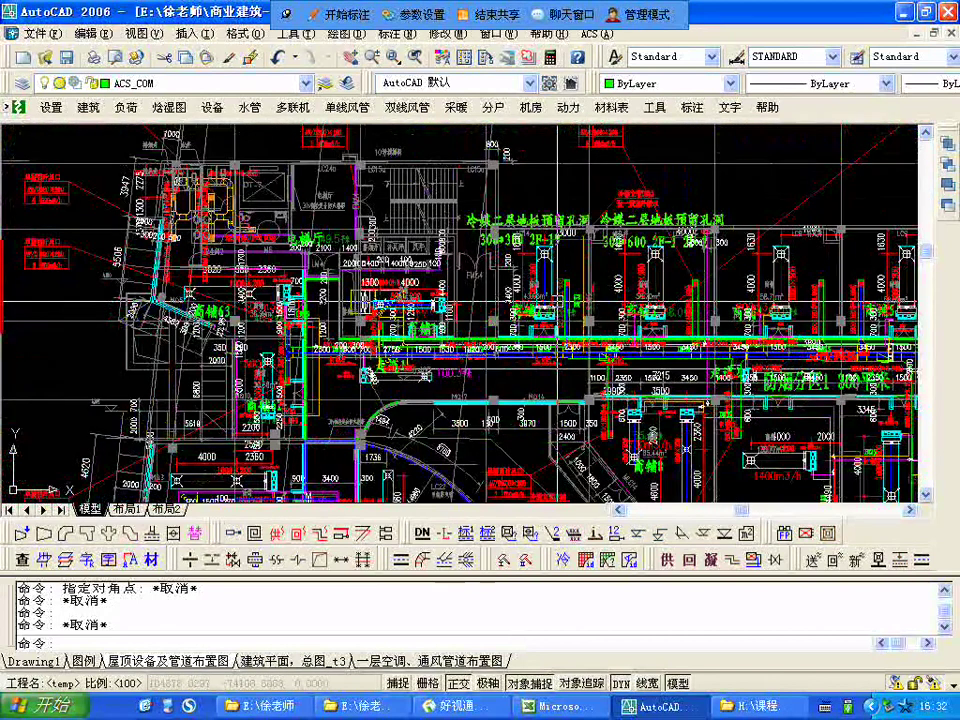
scroll(536, 278, "up", 3)
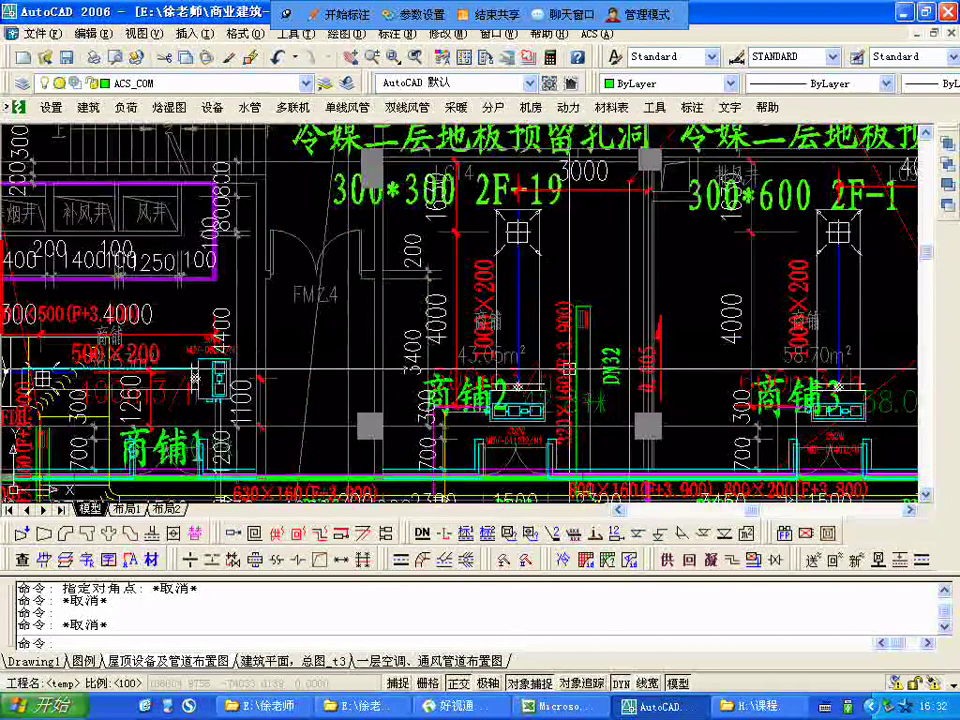
scroll(518, 385, "up", 3)
scroll(604, 272, "up", 2)
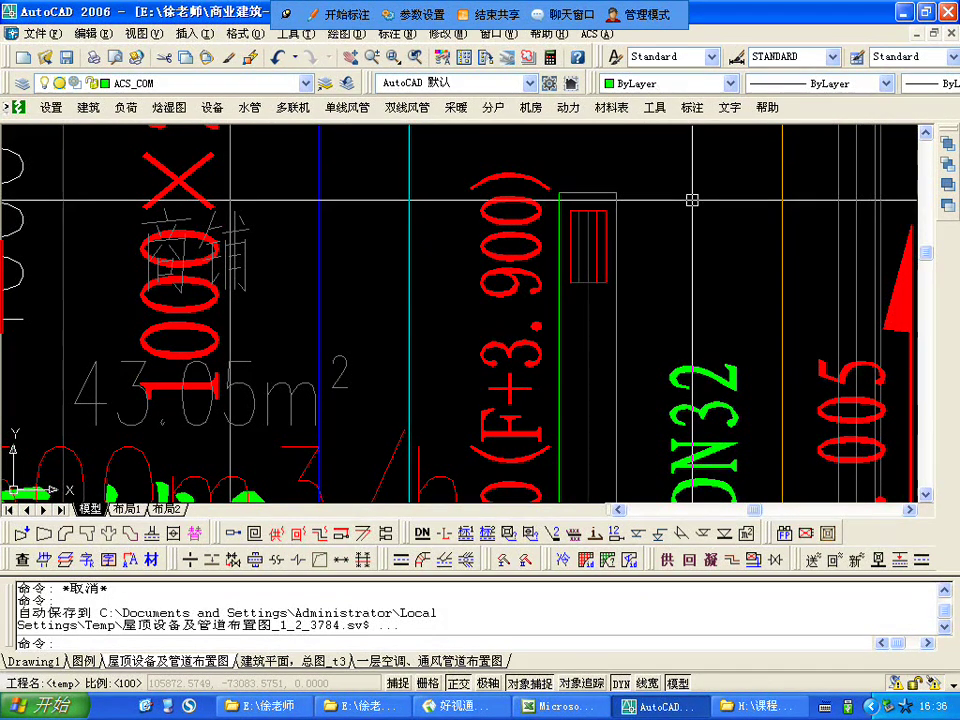
right_click(692, 200)
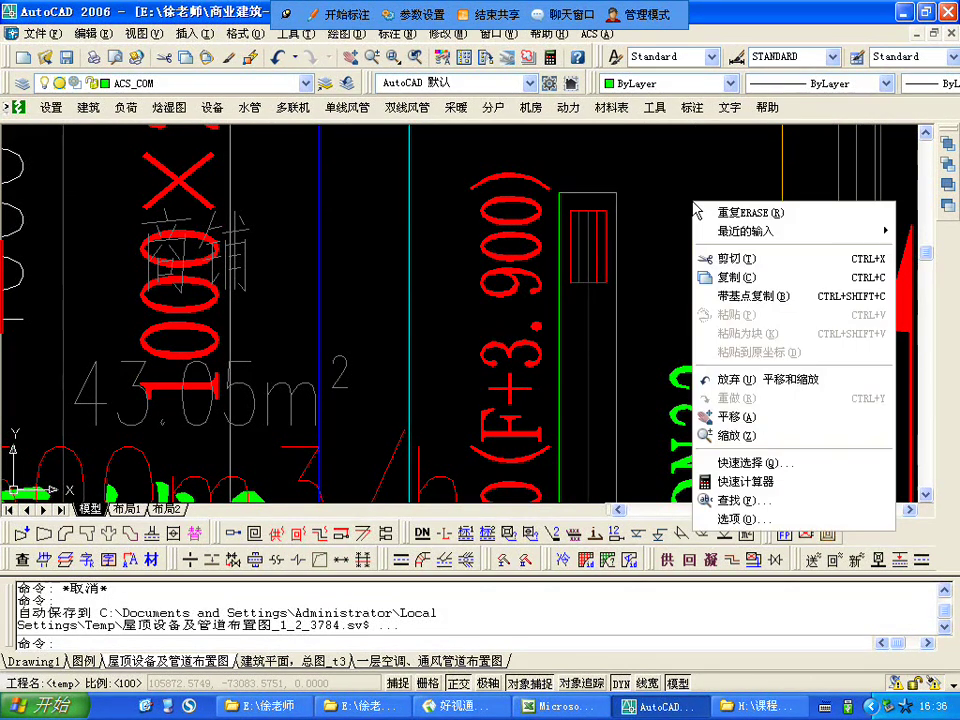
left_click(620, 212)
left_click(628, 200)
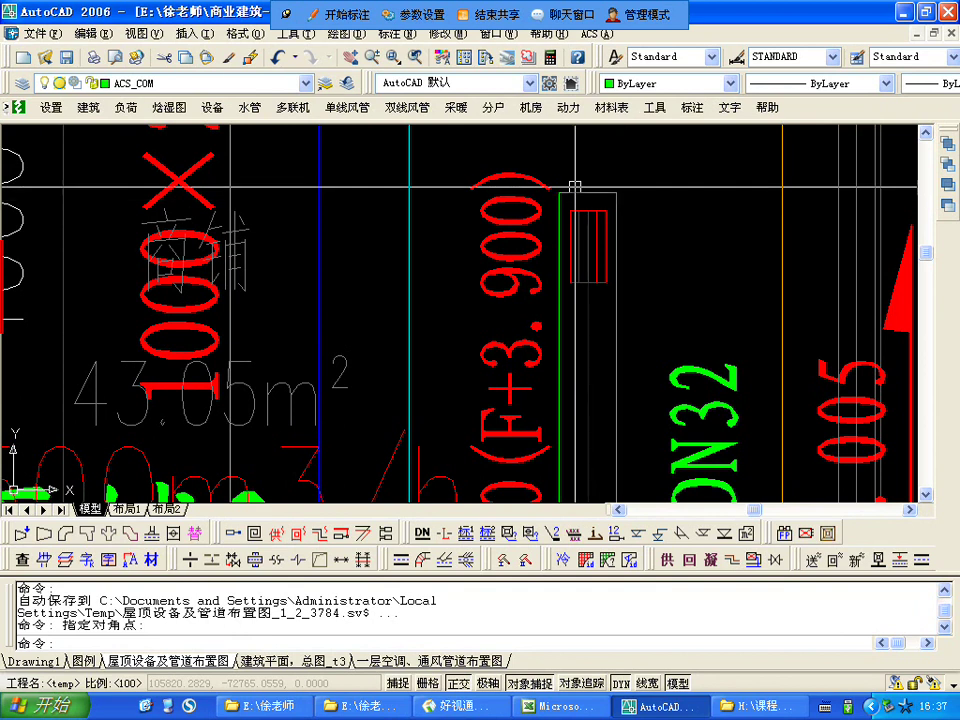
scroll(626, 200, "down", 10)
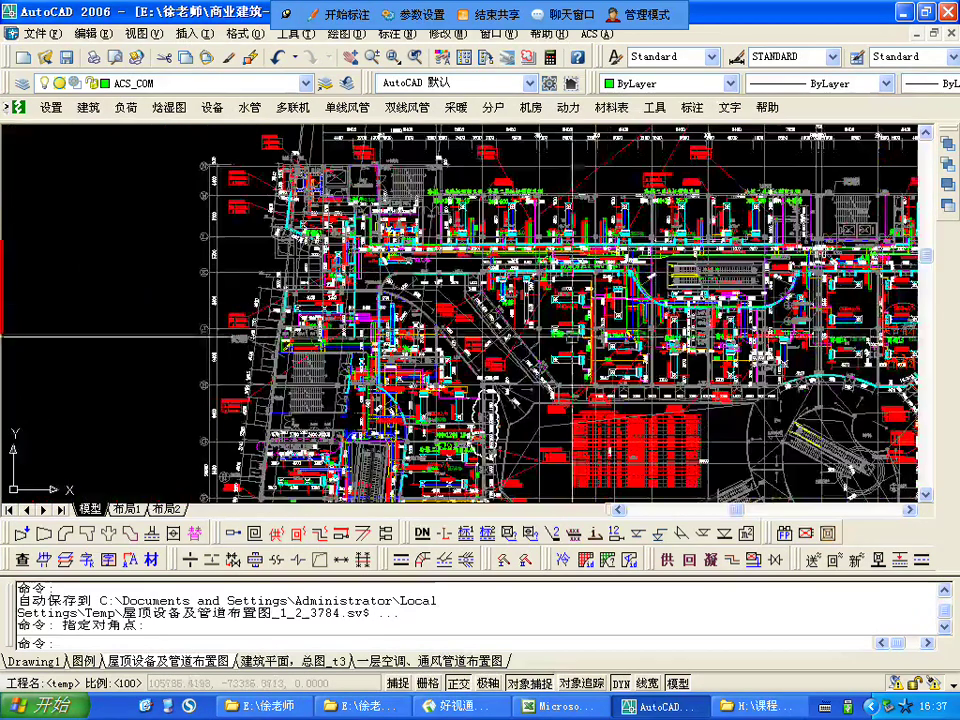
middle_click_drag(560, 320, 509, 330)
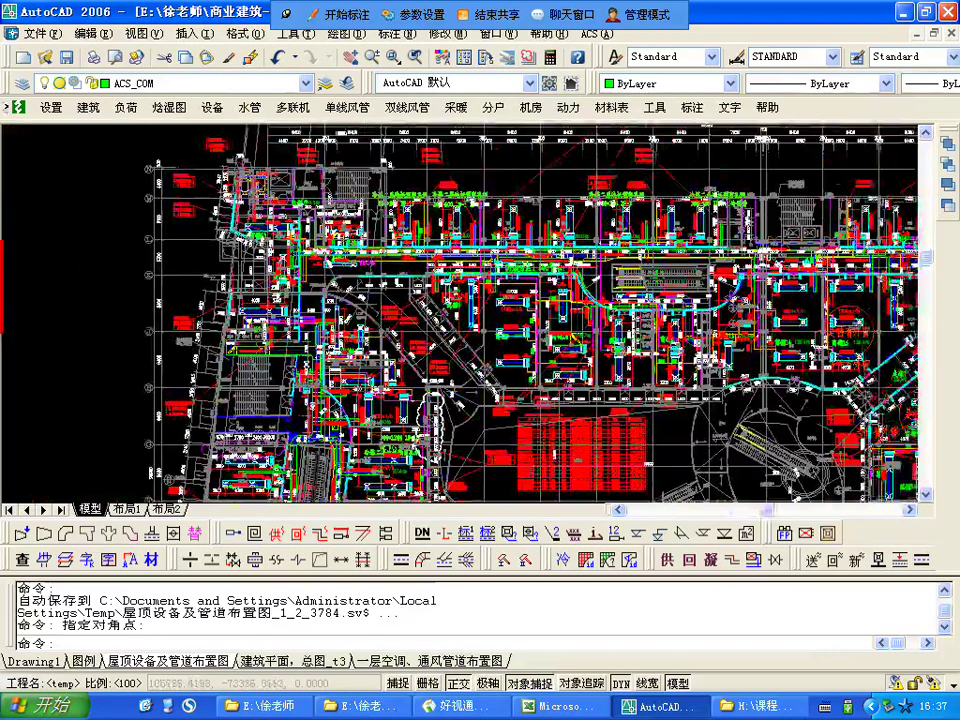
scroll(540, 292, "up", 5)
scroll(460, 332, "down", 5)
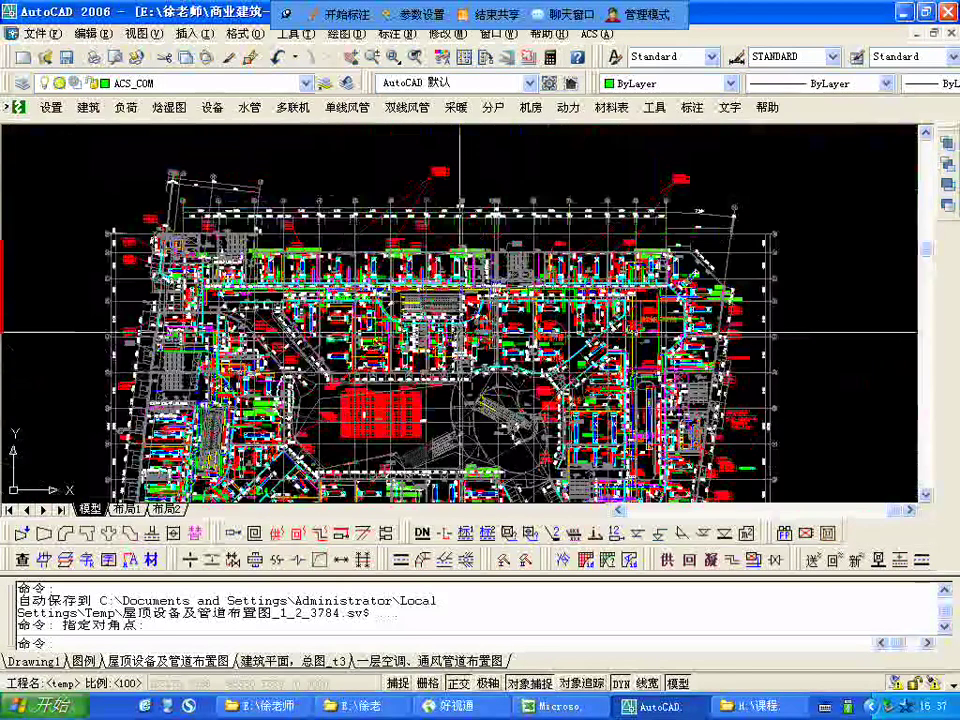
- Examine the layout of shops 商铺13 to 商铺16 and the door end of 走道7
scroll(460, 332, "up", 5)
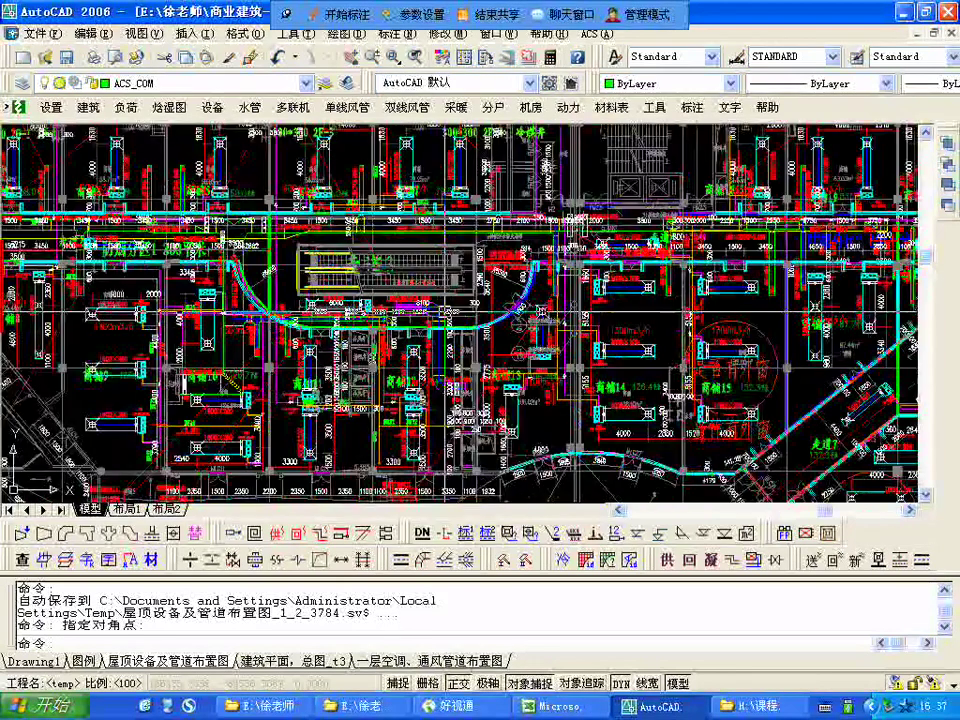
scroll(384, 293, "down", 5)
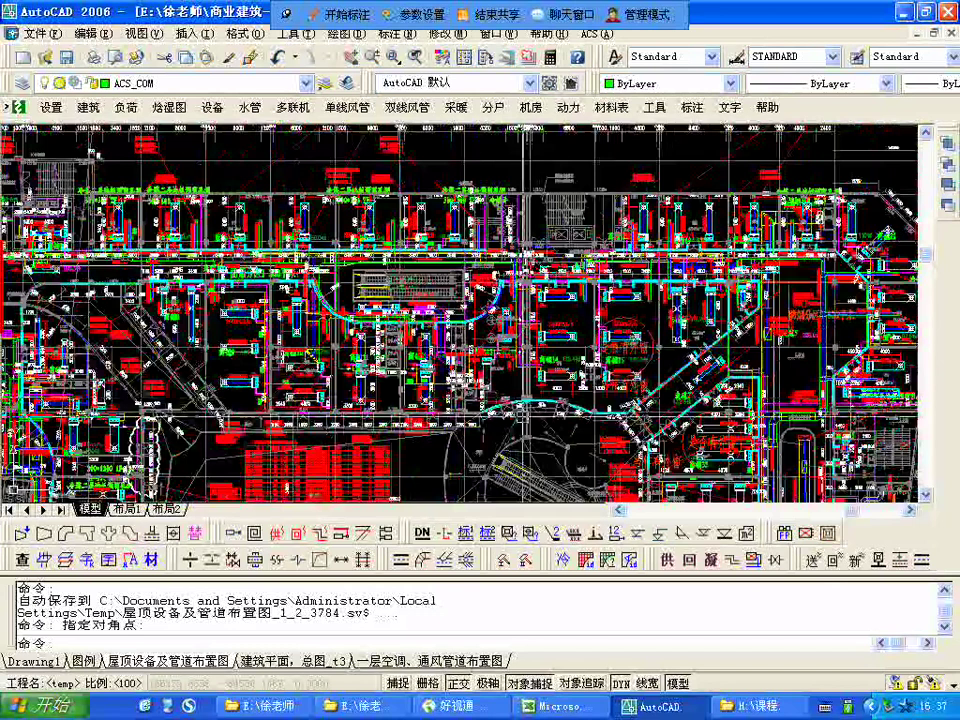
scroll(335, 397, "up", 5)
middle_click_drag(335, 397, 97, 358)
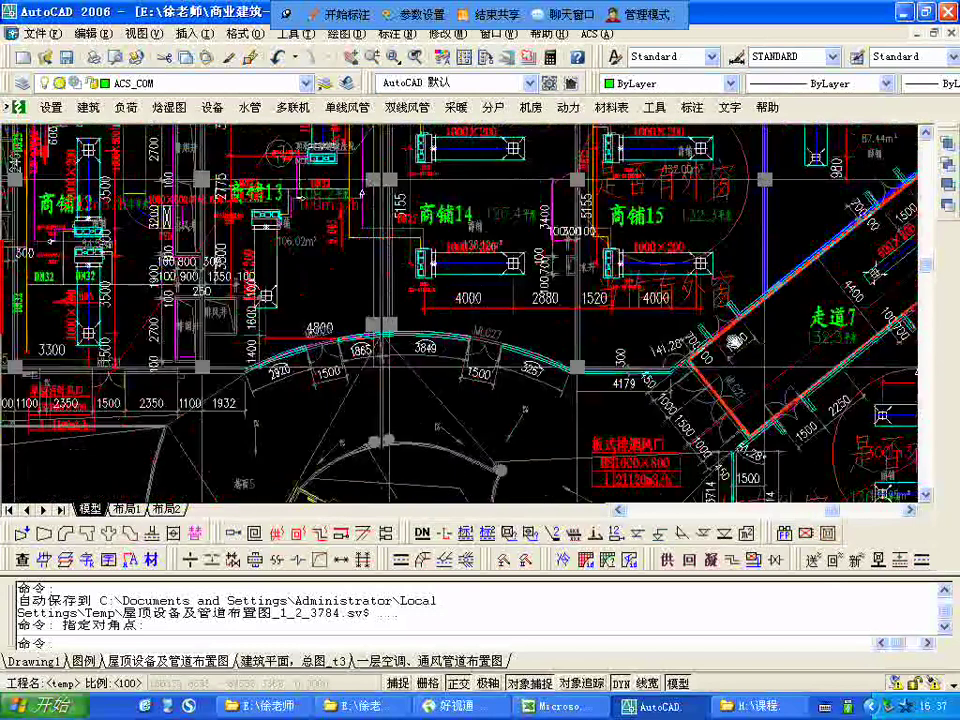
middle_click_drag(729, 339, 462, 395)
middle_click_drag(655, 257, 624, 500)
middle_click_drag(408, 387, 343, 288)
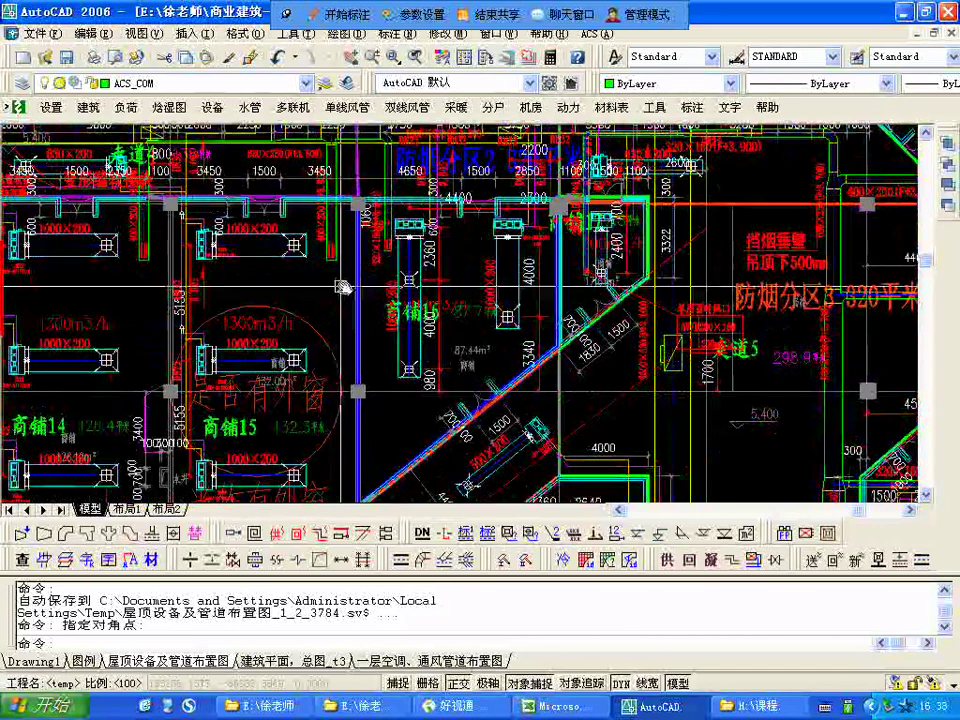
scroll(343, 288, "down", 2)
scroll(600, 340, "up", 5)
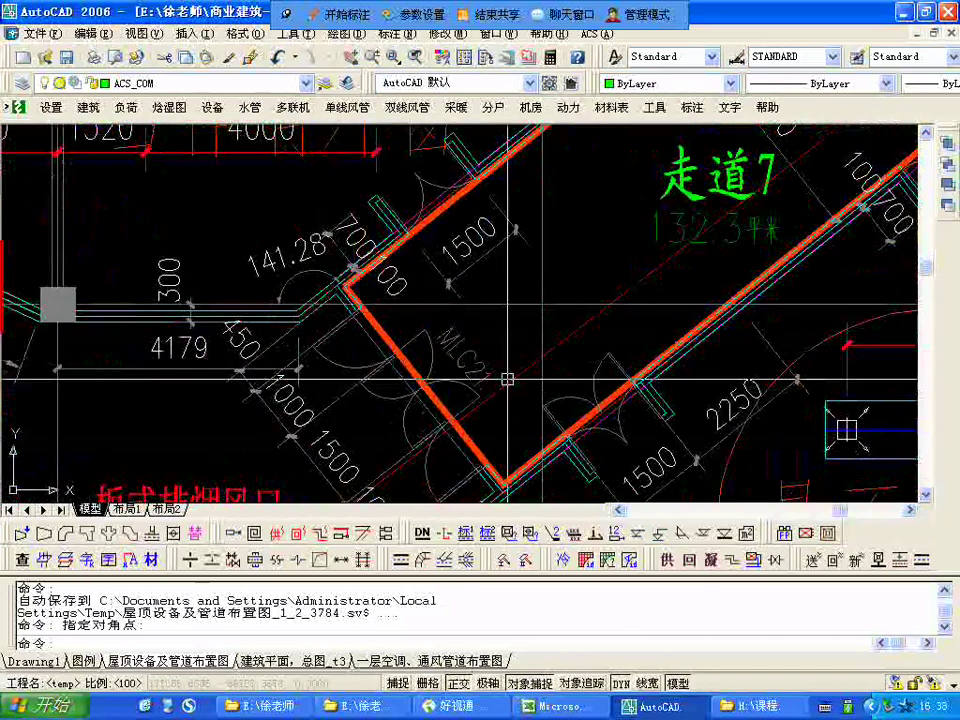
- Circle the door end of 走道7 with a temporary red freehand mark, and clear the markup
key("ctrl+F1")
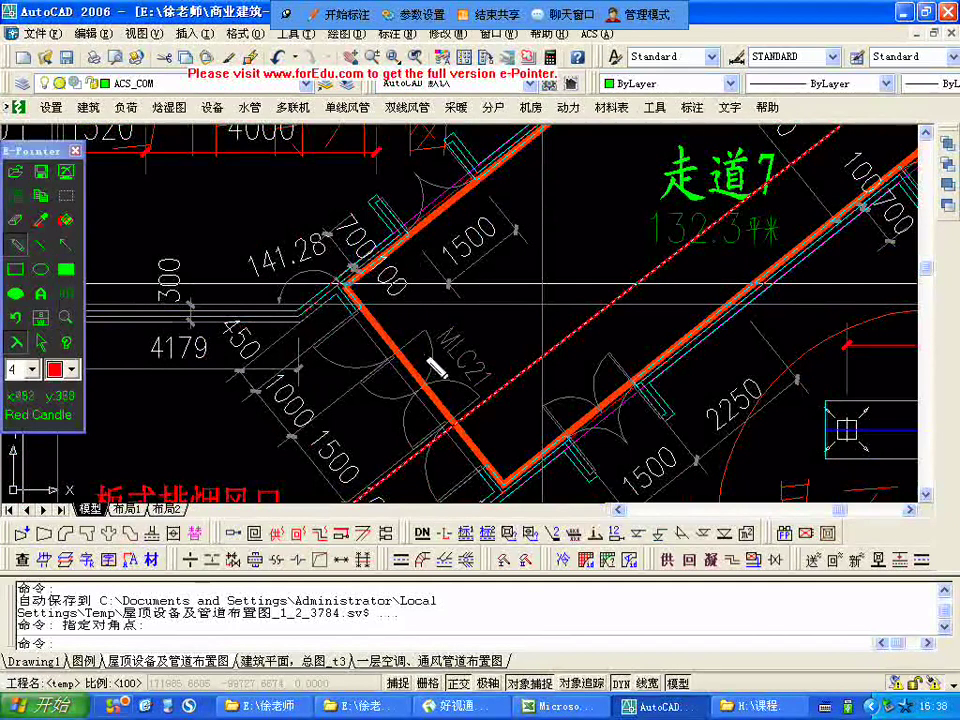
mouse_move(390, 265)
left_mouse_down()
mouse_move(354, 251)
mouse_move(464, 531)
mouse_move(657, 451)
mouse_move(375, 258)
left_mouse_up()
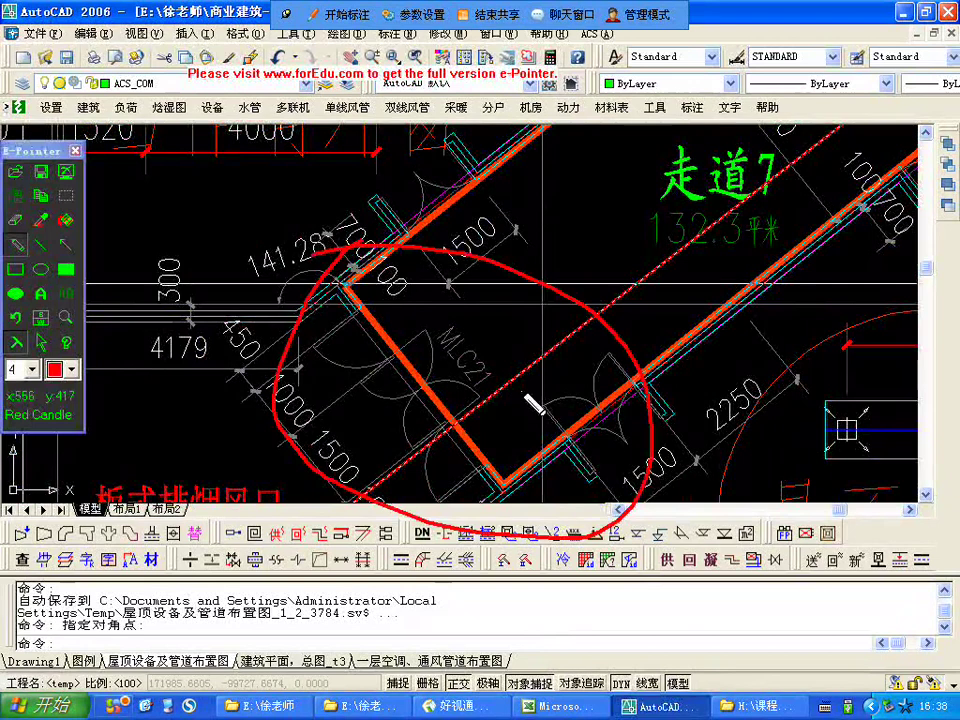
key("ctrl+F1")
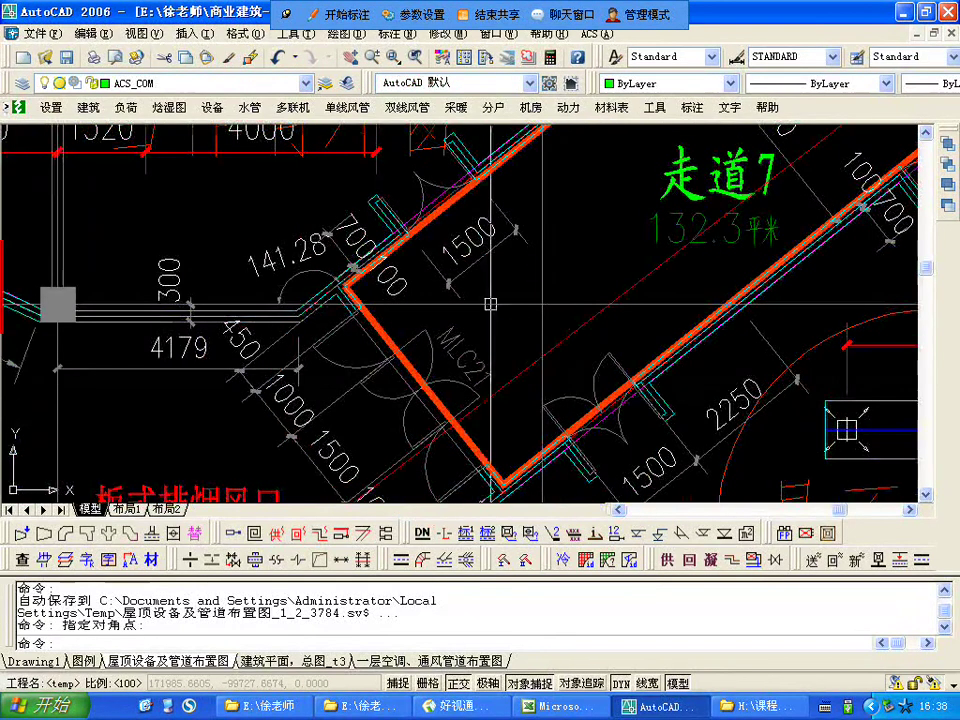
- Examine the open gallery 开敞外廊 outside 走道7 and its 板式排烟风口 smoke exhaust outlet labels, including a look at the cinema floor
scroll(490, 303, "down", 3)
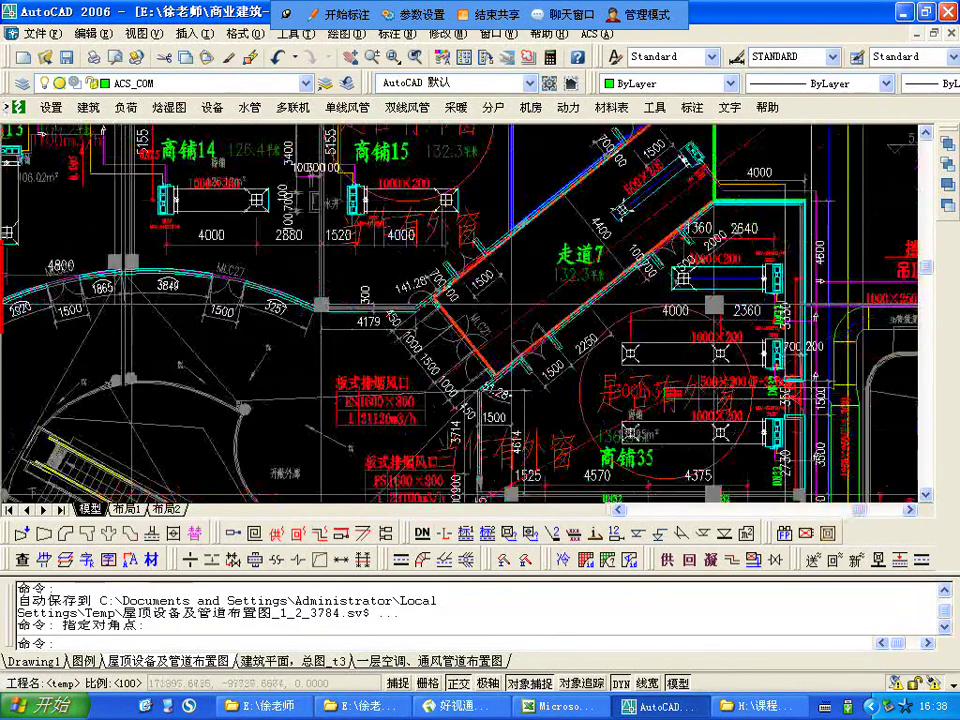
scroll(490, 303, "down", 8)
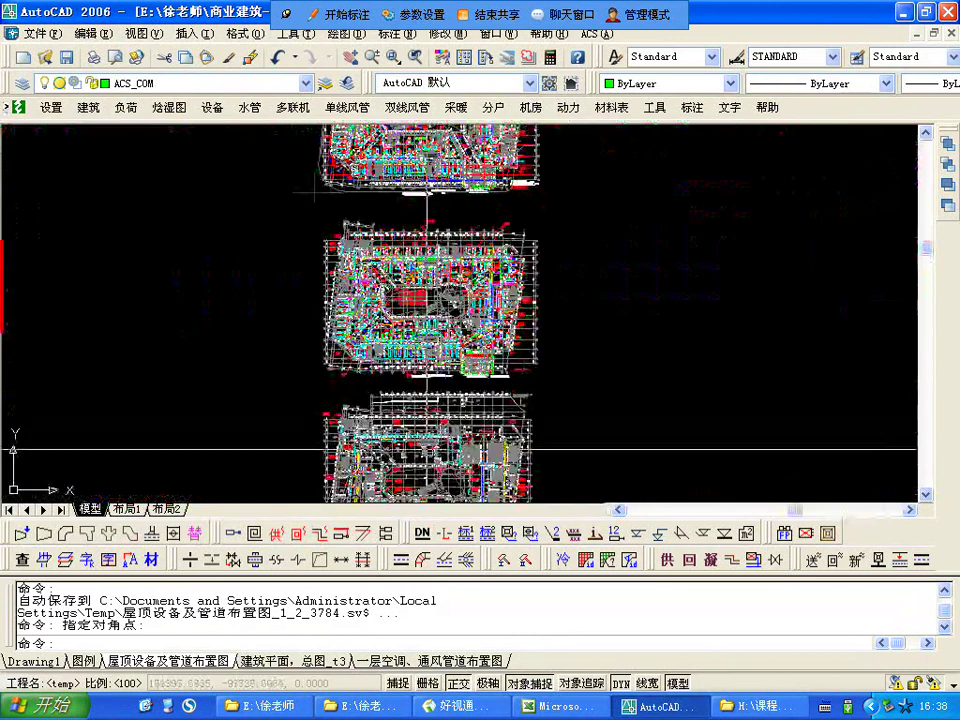
scroll(460, 450, "up", 3)
scroll(460, 440, "up", 5)
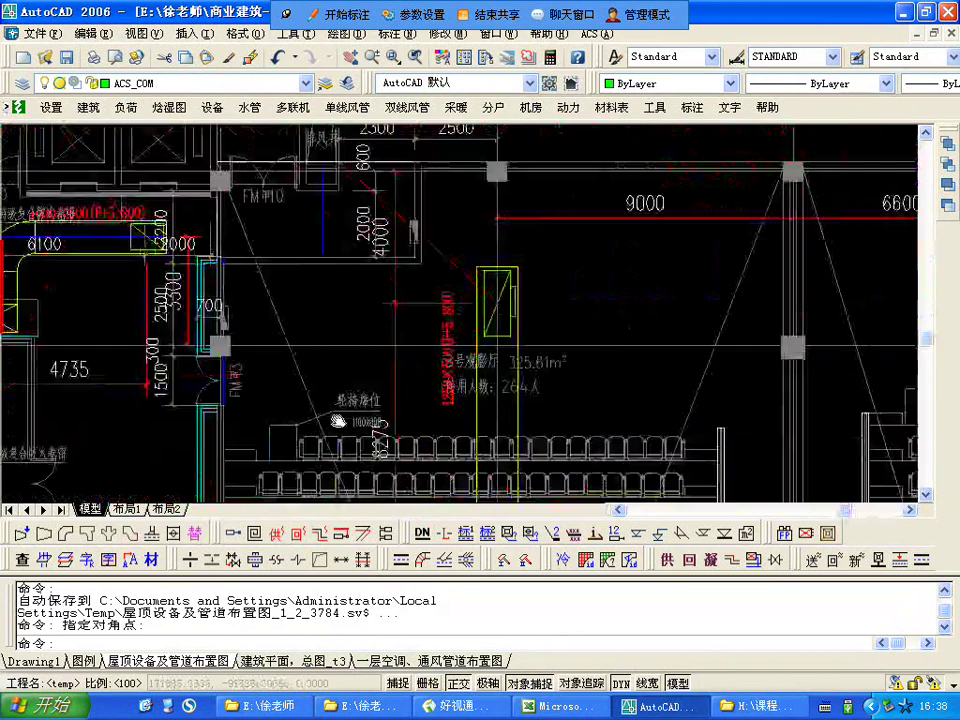
scroll(338, 421, "down", 3)
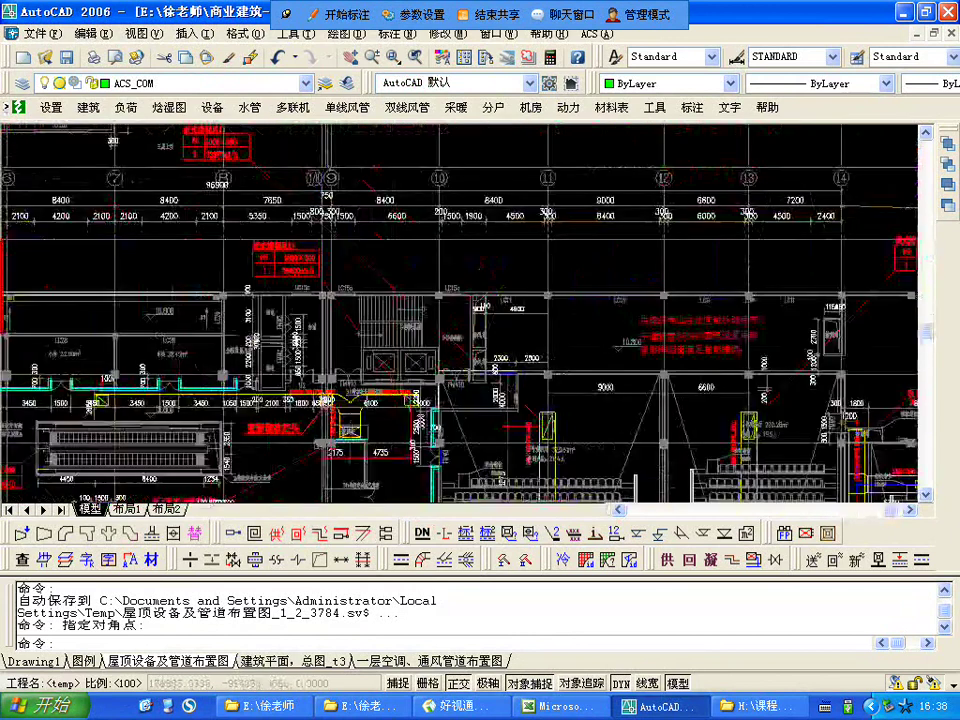
scroll(494, 318, "up", 5)
middle_click_drag(207, 377, 642, 362)
scroll(642, 362, "up", 2)
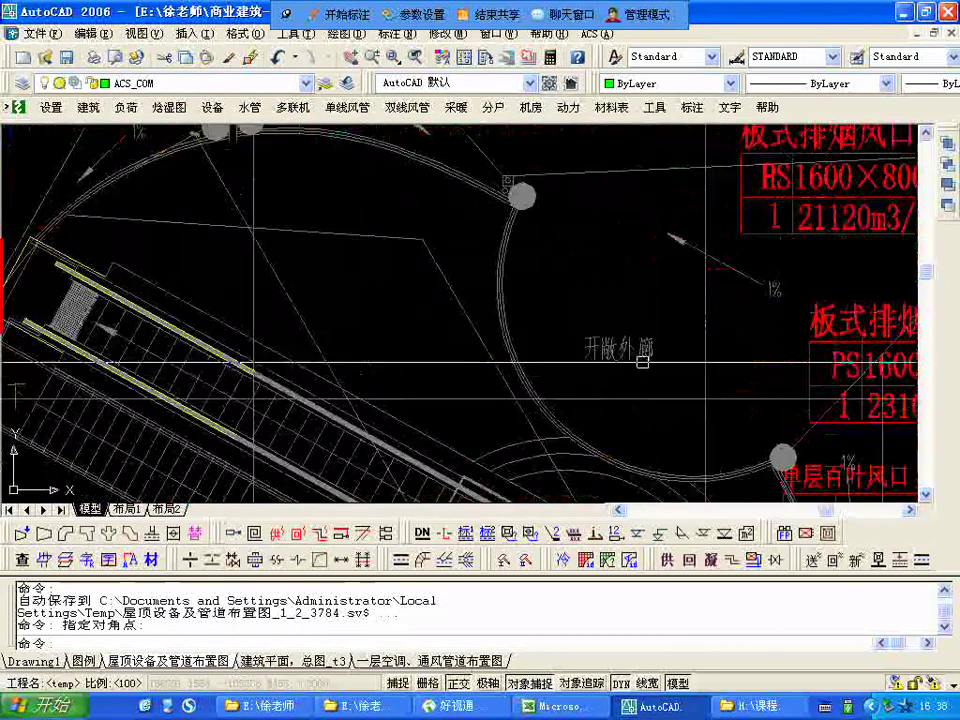
middle_click_drag(521, 396, 439, 396)
scroll(439, 381, "down", 2)
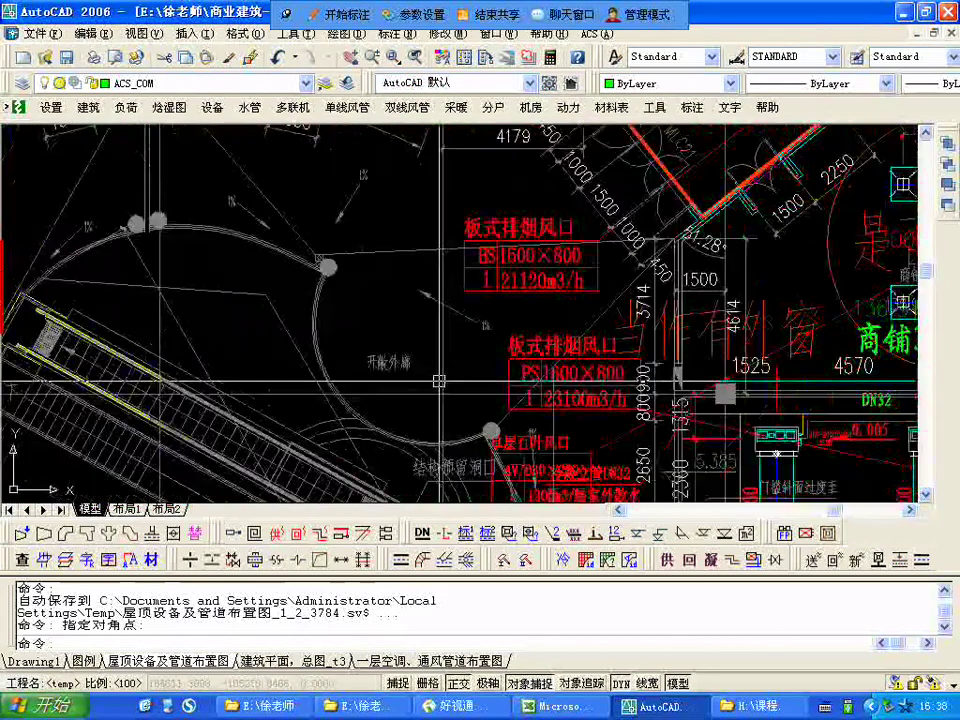
scroll(437, 348, "down", 2)
middle_click_drag(437, 348, 566, 437)
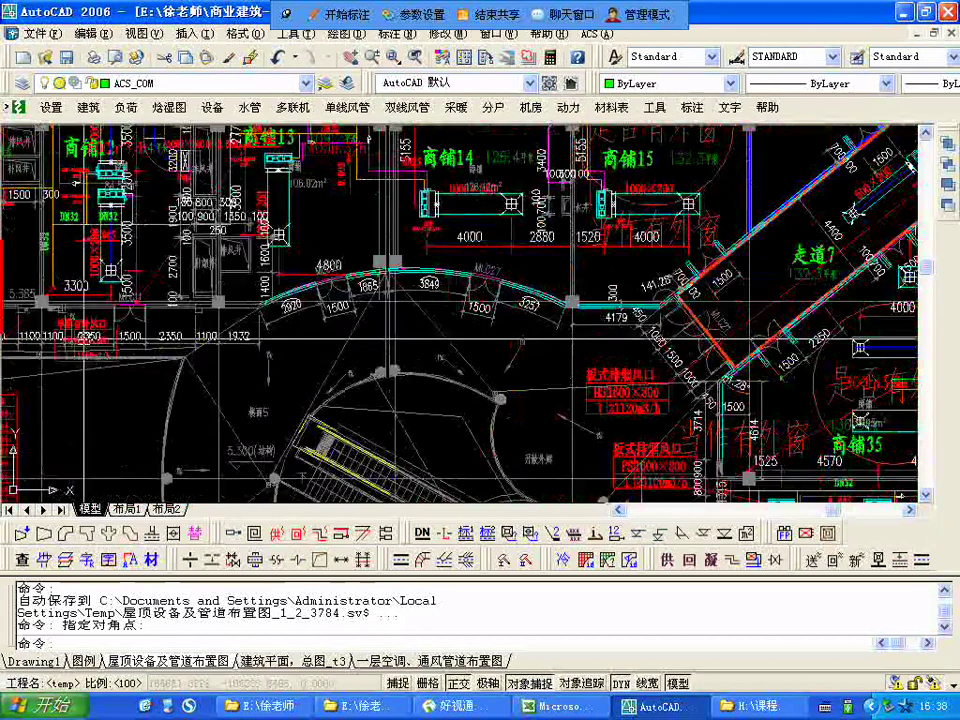
- Examine the curved wall at door MLC27 and the double-column joint between shops 商铺13 and 商铺14
middle_click_drag(442, 321, 540, 337)
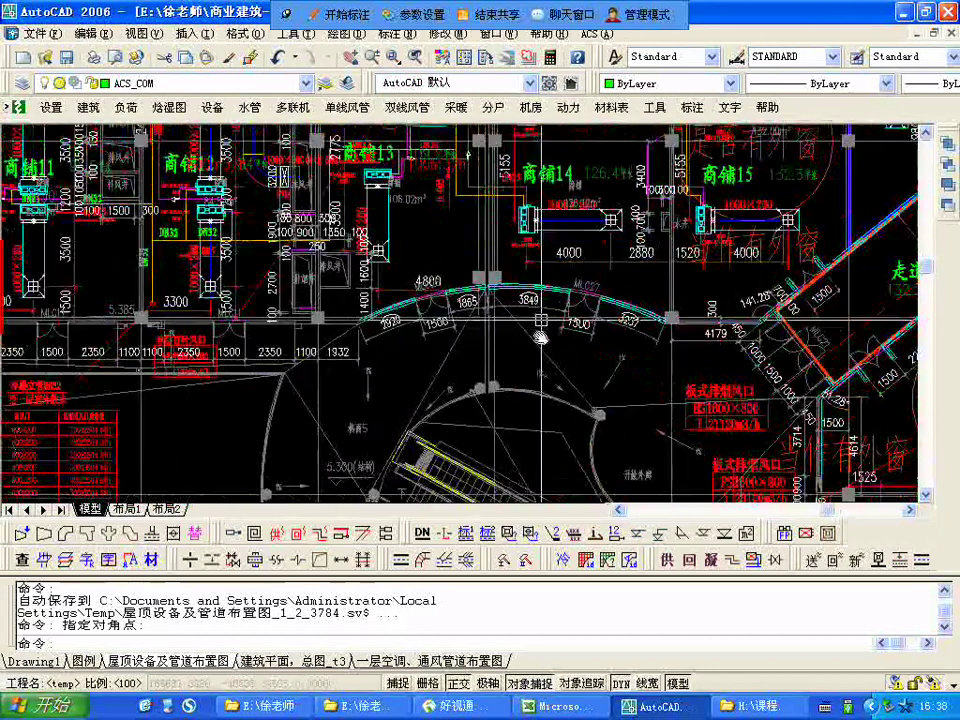
scroll(541, 320, "up", 6)
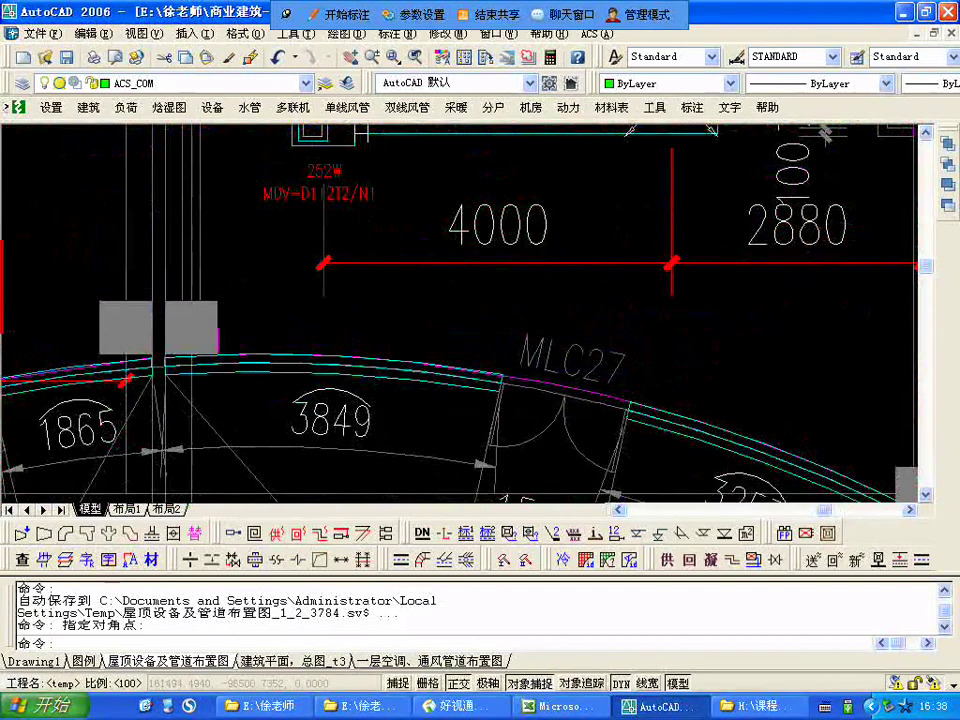
scroll(549, 292, "down", 2)
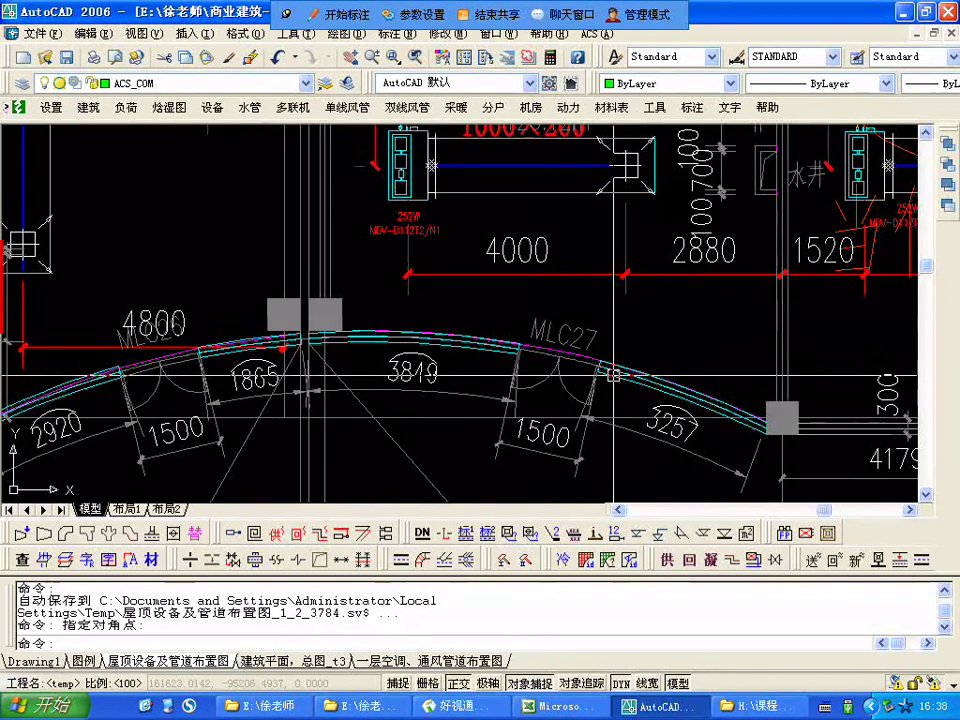
scroll(563, 301, "down", 2)
scroll(397, 320, "up", 10)
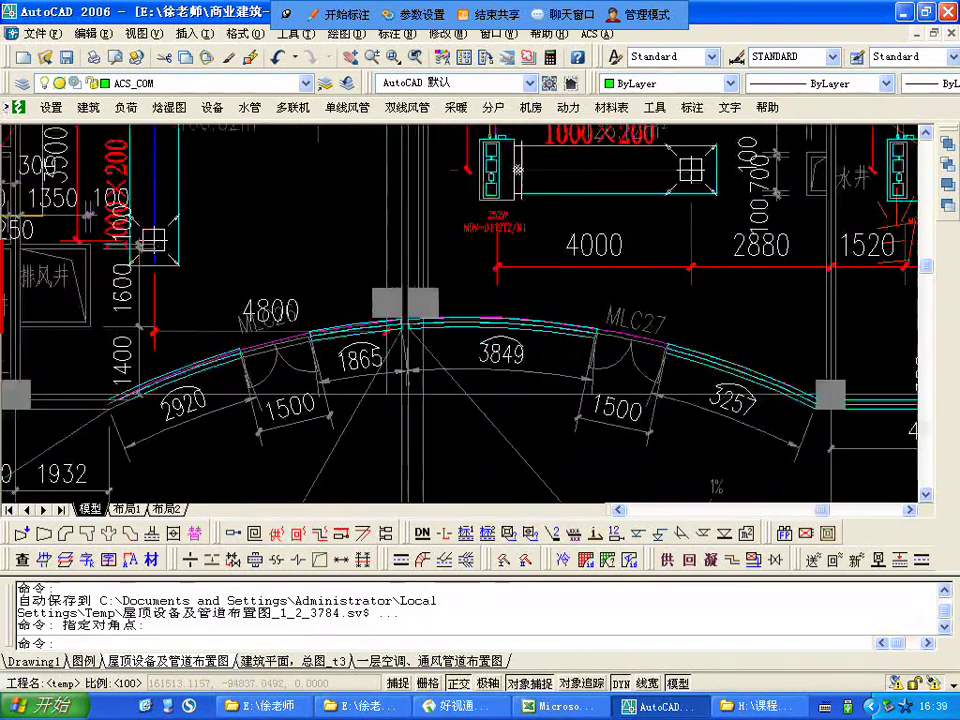
scroll(450, 320, "down", 5)
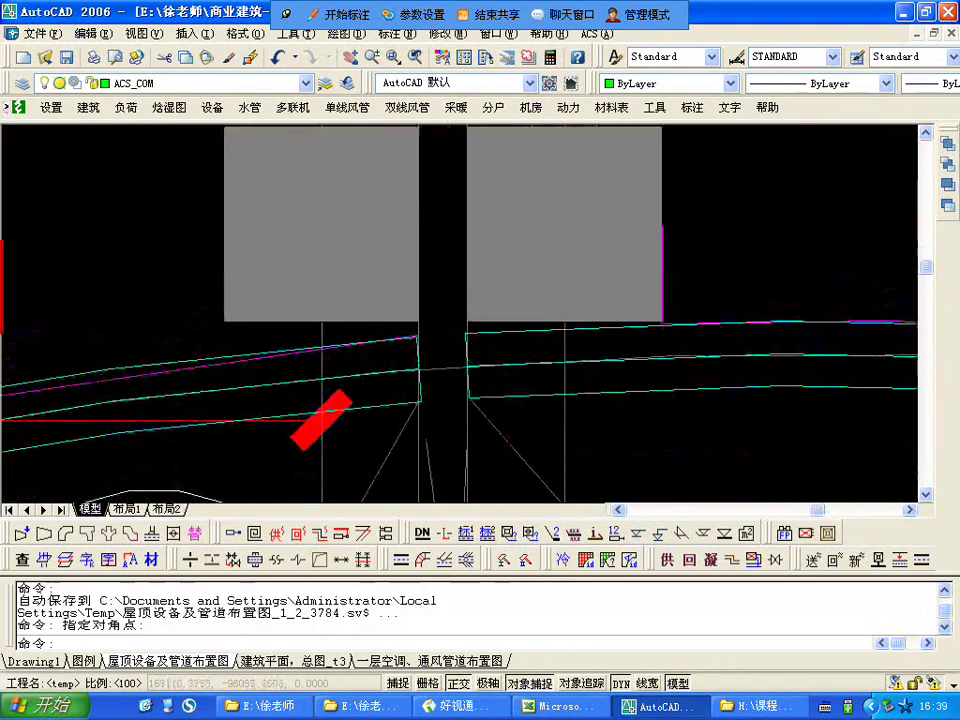
scroll(480, 443, "up", 3)
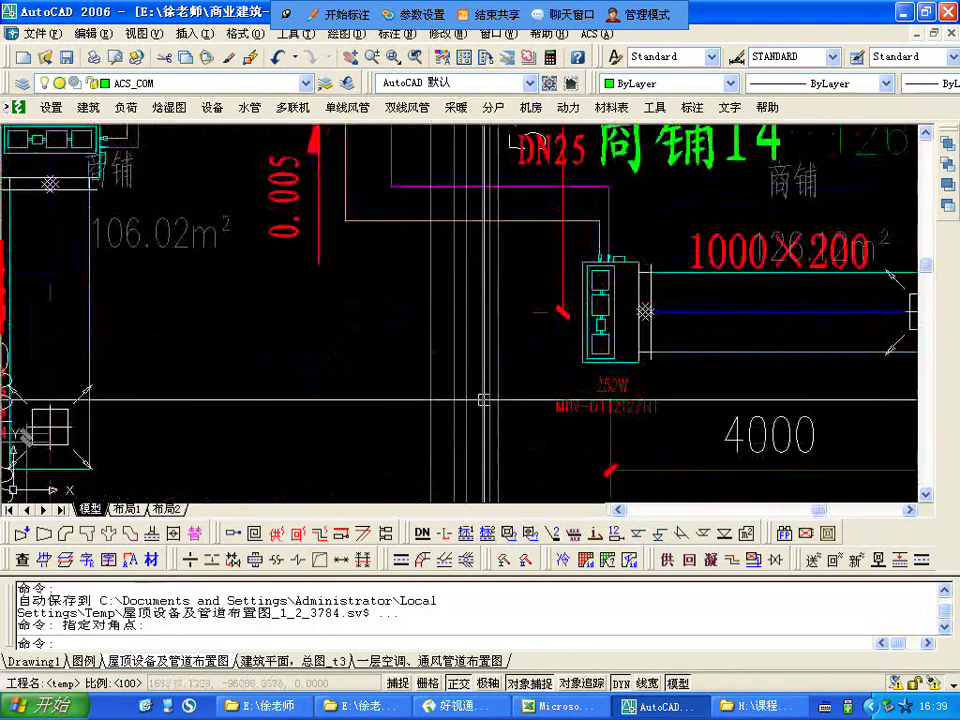
scroll(470, 400, "down", 1)
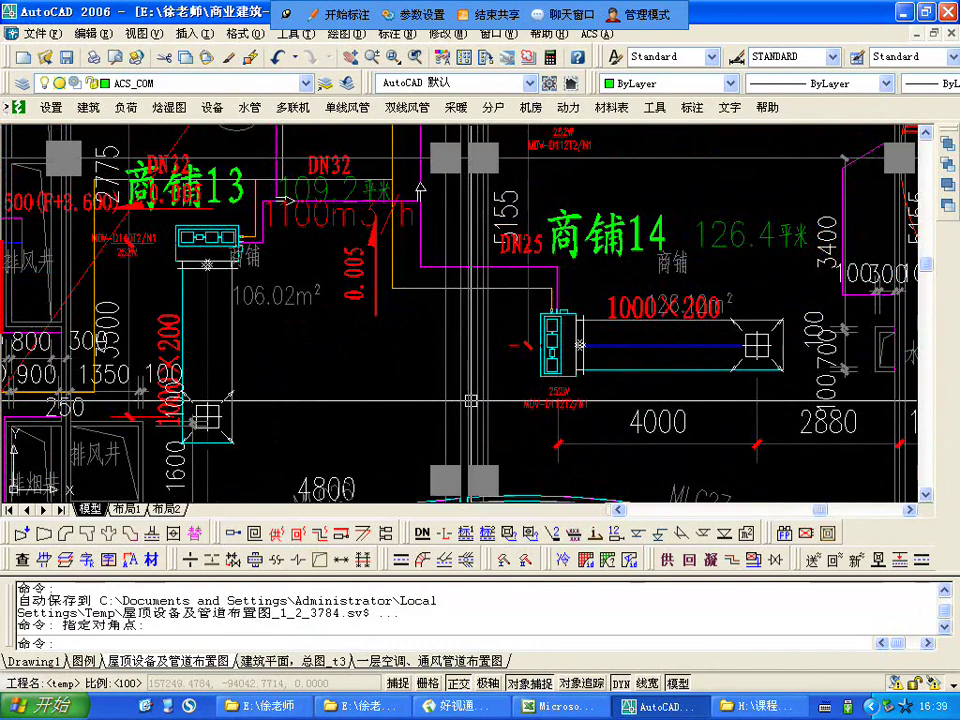
scroll(470, 400, "down", 1)
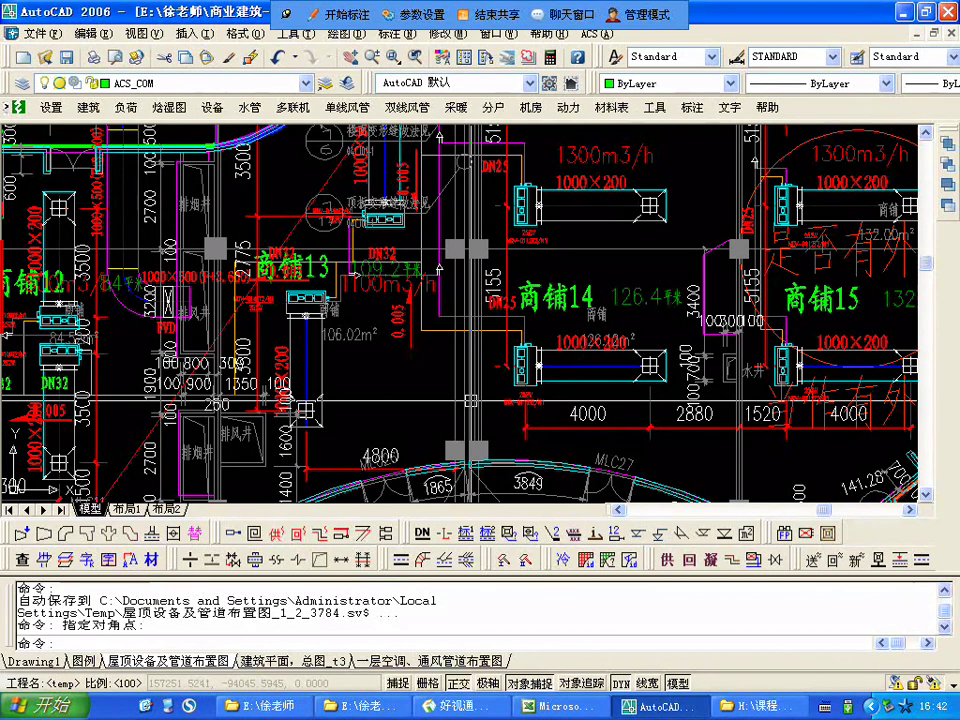
- Examine where the 1000×250 corridor duct crosses the building joint north of shops 商铺13 and 商铺14
scroll(501, 413, "down", 2)
middle_click_drag(480, 300, 455, 455)
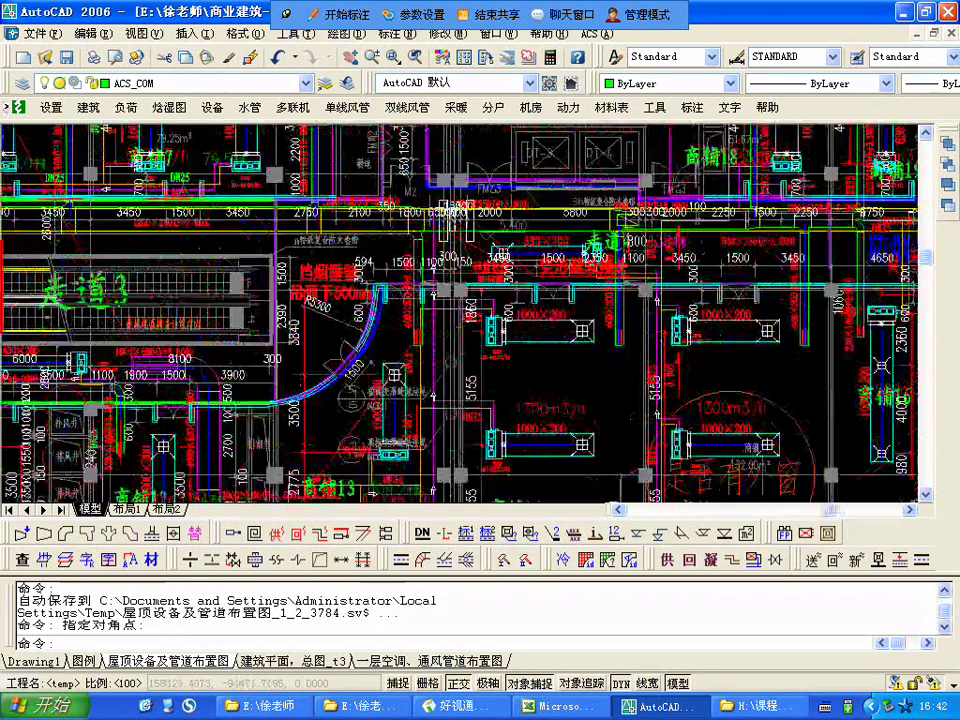
scroll(566, 274, "up", 7)
mouse_move(480, 140)
middle_mouse_down()
mouse_move(515, 380)
mouse_move(705, 383)
middle_mouse_up()
scroll(666, 323, "up", 3)
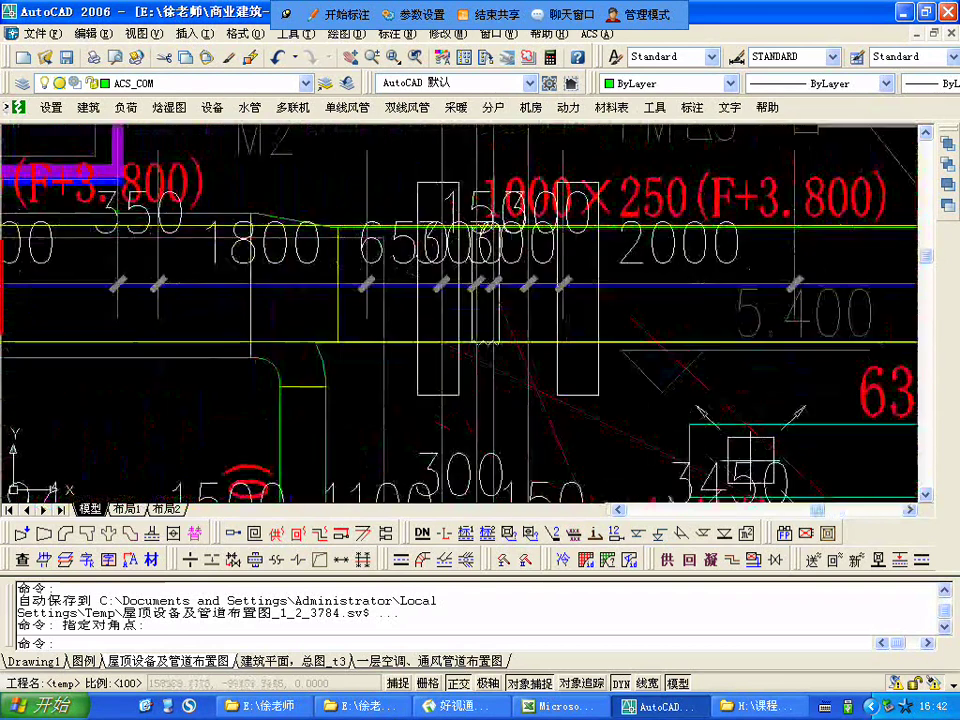
scroll(692, 446, "down", 10)
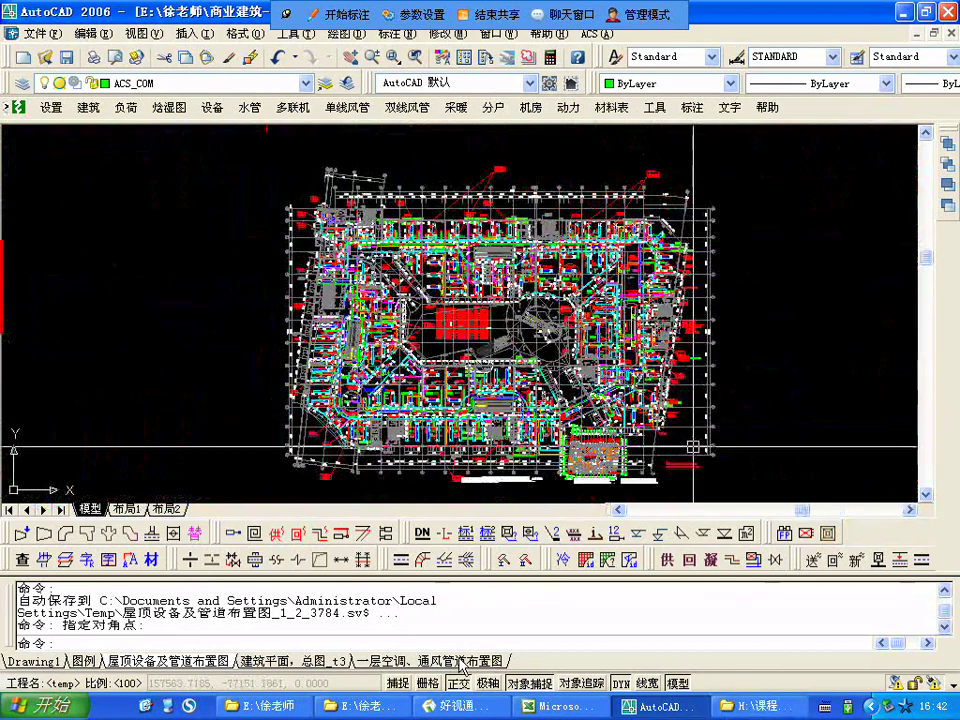
- Switch to the drawing 一层空调、通风管道布置图 and examine the 风管软接 flexible duct connection at the building joint
left_click(372, 661)
scroll(463, 284, "down", 5)
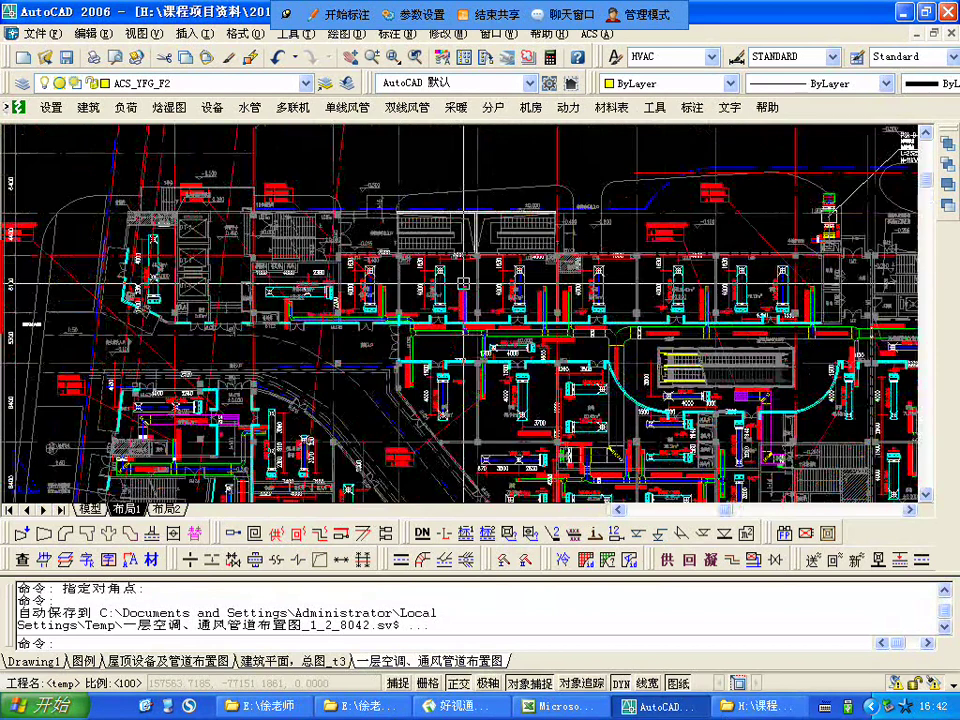
scroll(463, 284, "up", 5)
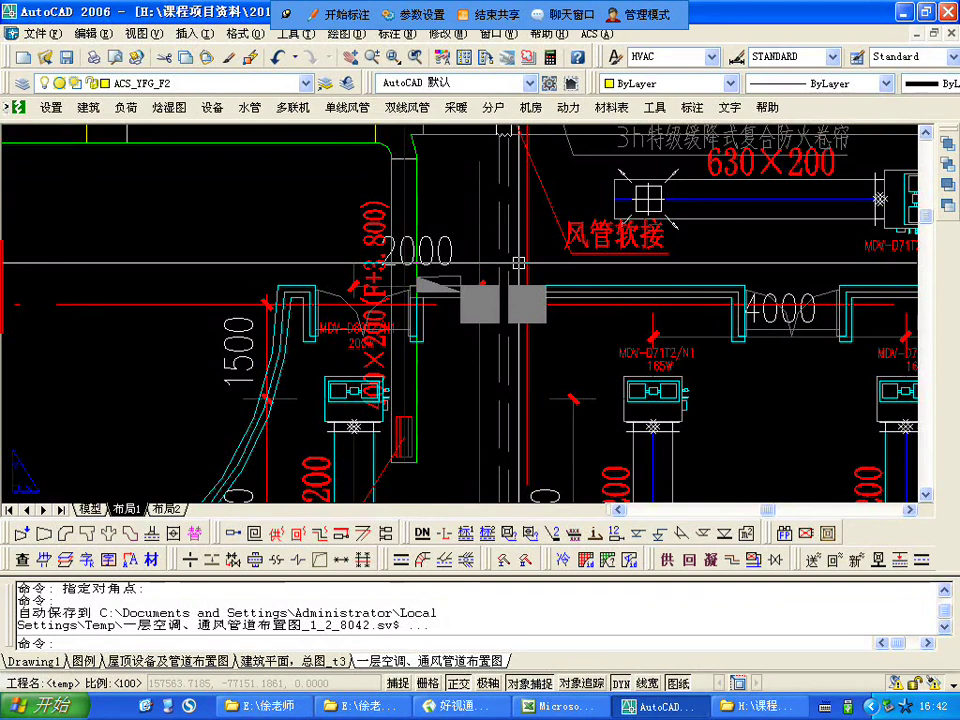
scroll(805, 231, "down", 5)
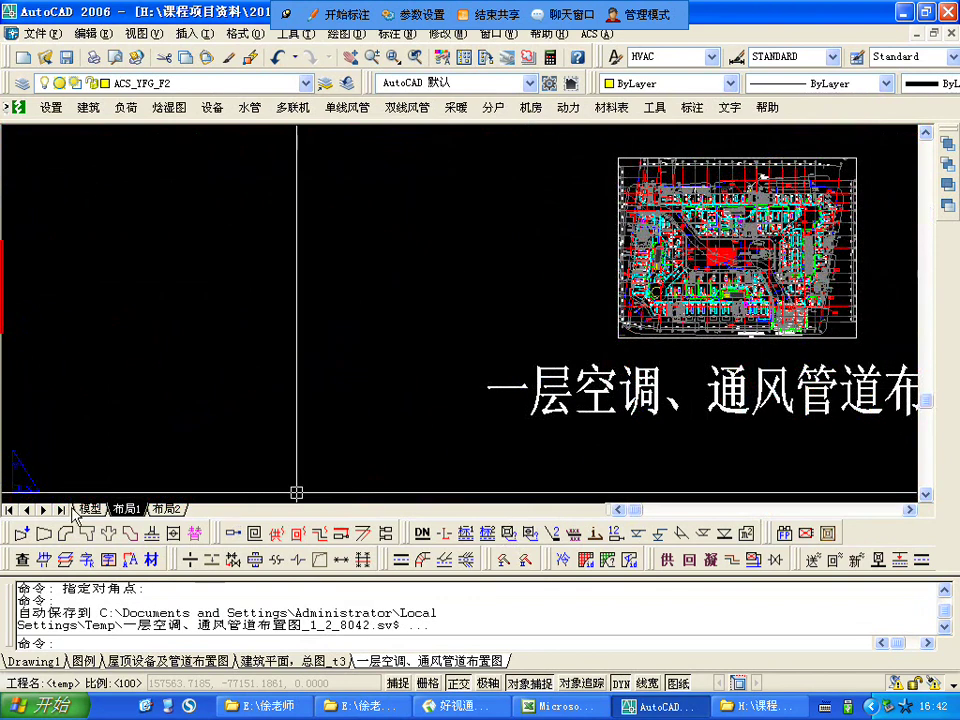
- Switch the first-floor drawing to model space and examine the 挡烟垂壁 smoke barrier area beside entrance door MQ1 at 走道11
key("Escape")
key("Escape")
key("ctrl+Page_Up")
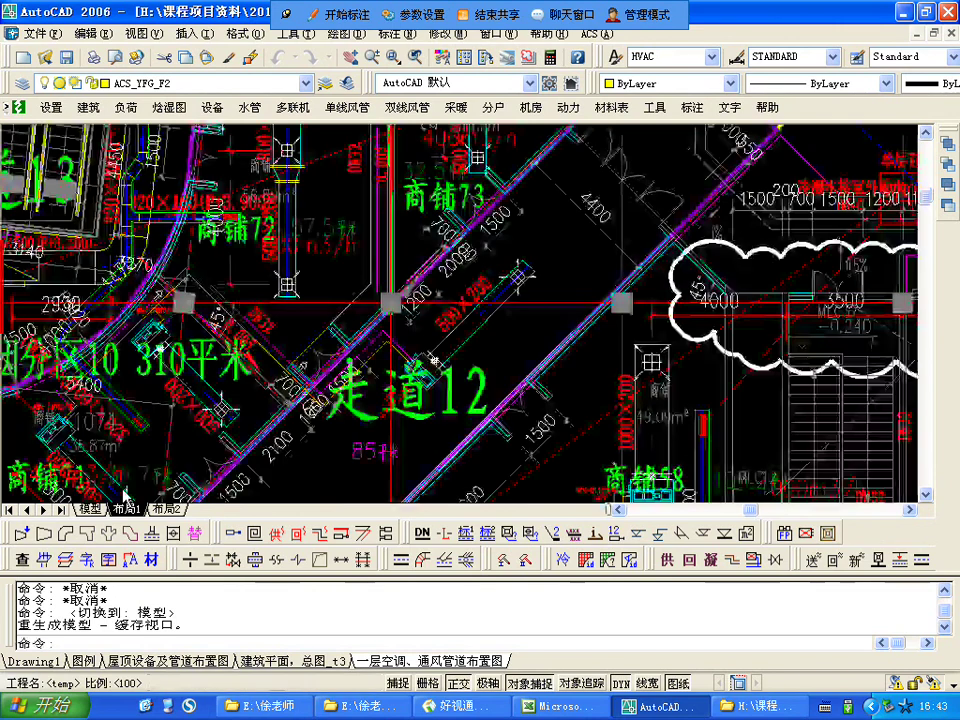
scroll(386, 349, "down", 5)
scroll(386, 349, "up", 4)
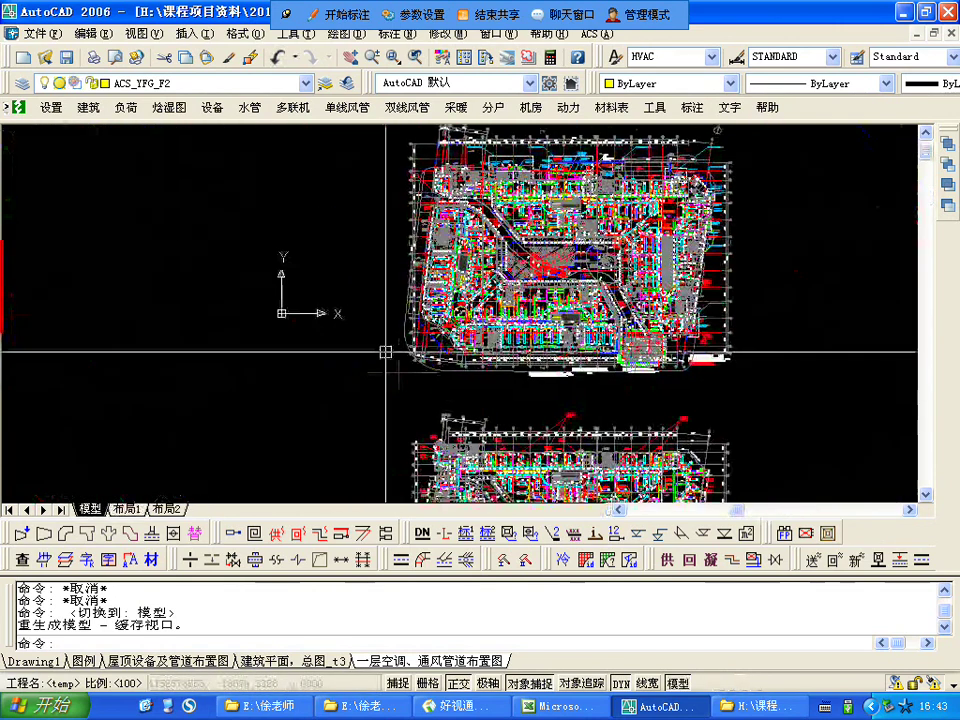
scroll(386, 349, "up", 6)
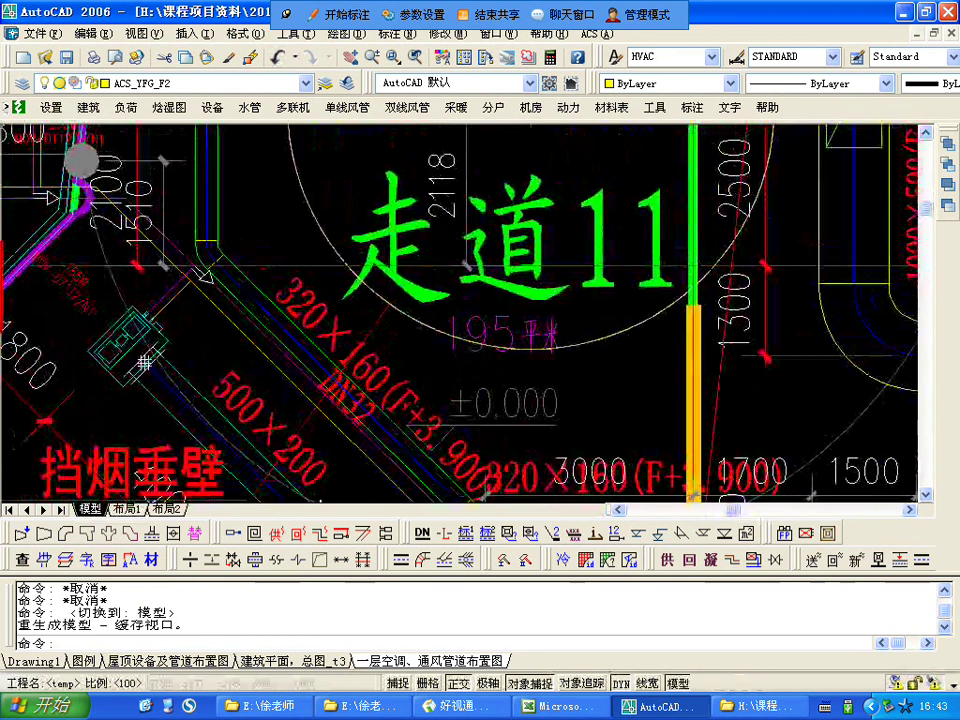
scroll(469, 265, "down", 4)
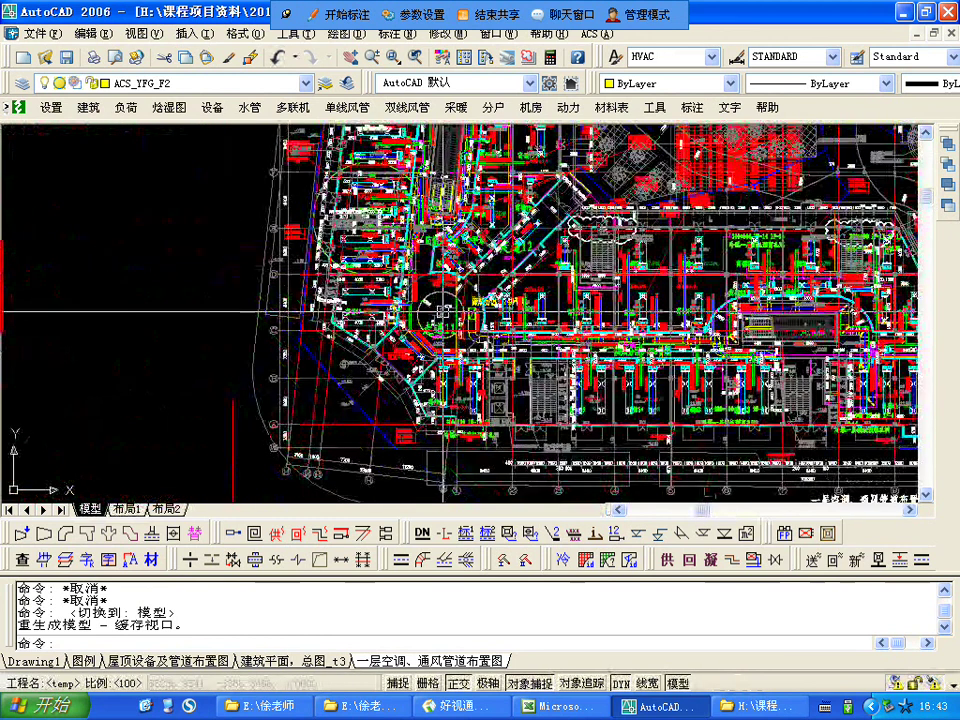
scroll(440, 313, "up", 6)
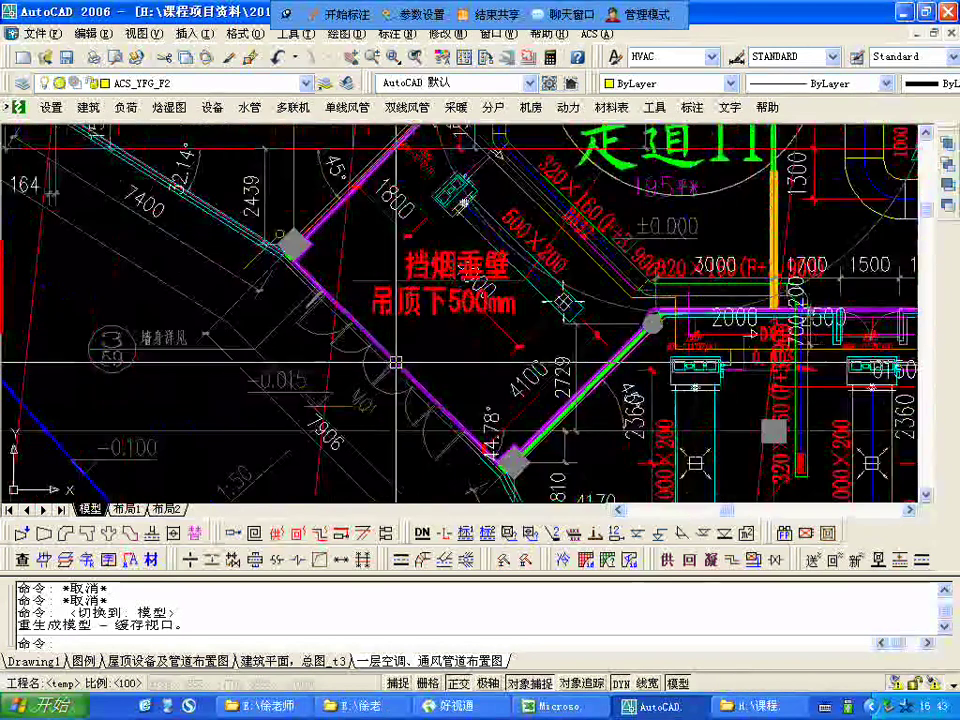
scroll(393, 381, "up", 1)
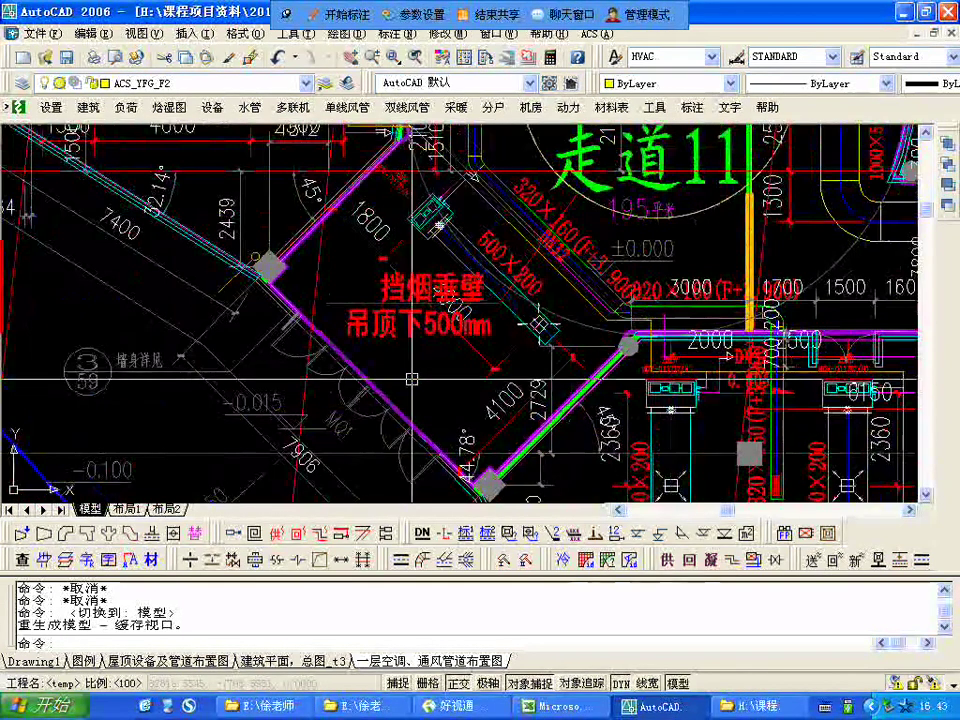
- Examine the corridor 走道11 and the 挡烟垂壁 smoke barrier by the entrance, including the circular opening and surrounding ducts
scroll(393, 381, "down", 2)
scroll(494, 346, "up", 3)
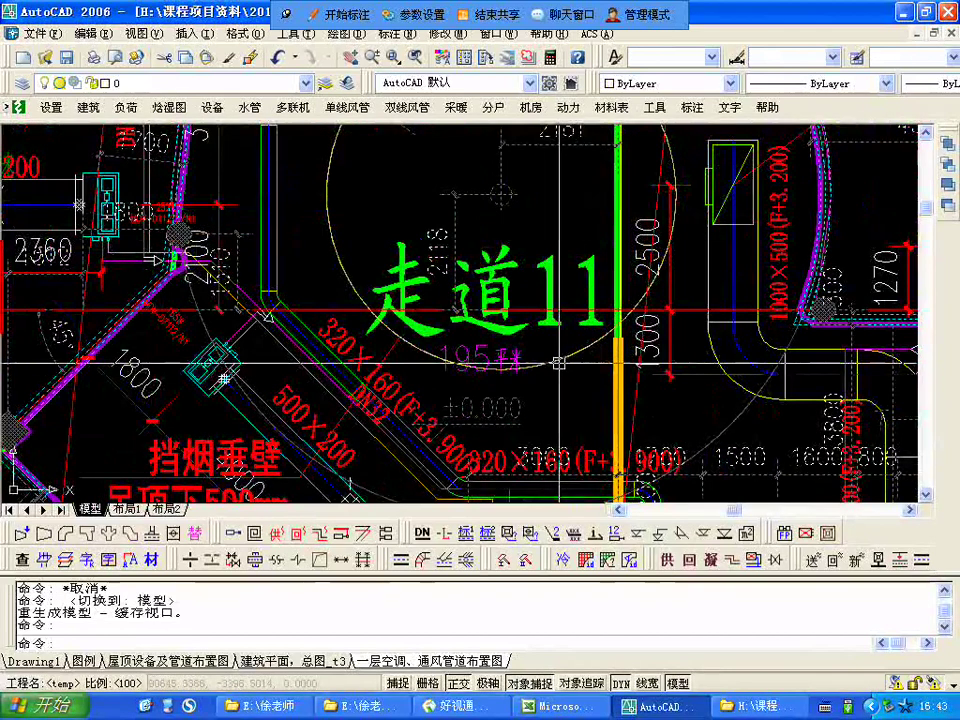
left_click(560, 358)
scroll(533, 284, "down", 2)
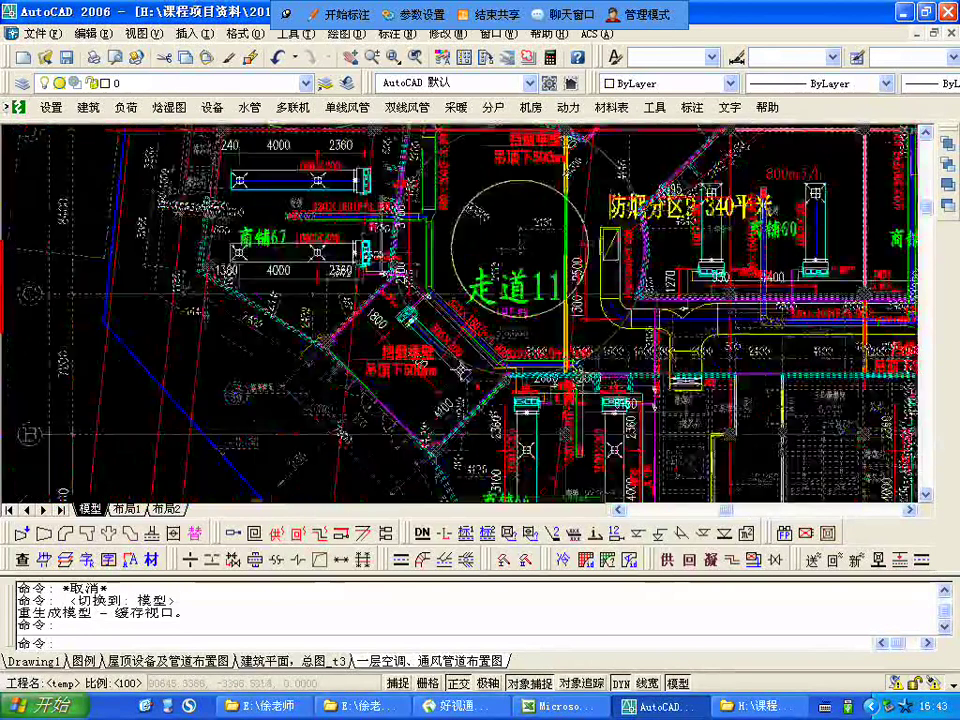
scroll(501, 268, "down", 4)
scroll(450, 320, "up", 5)
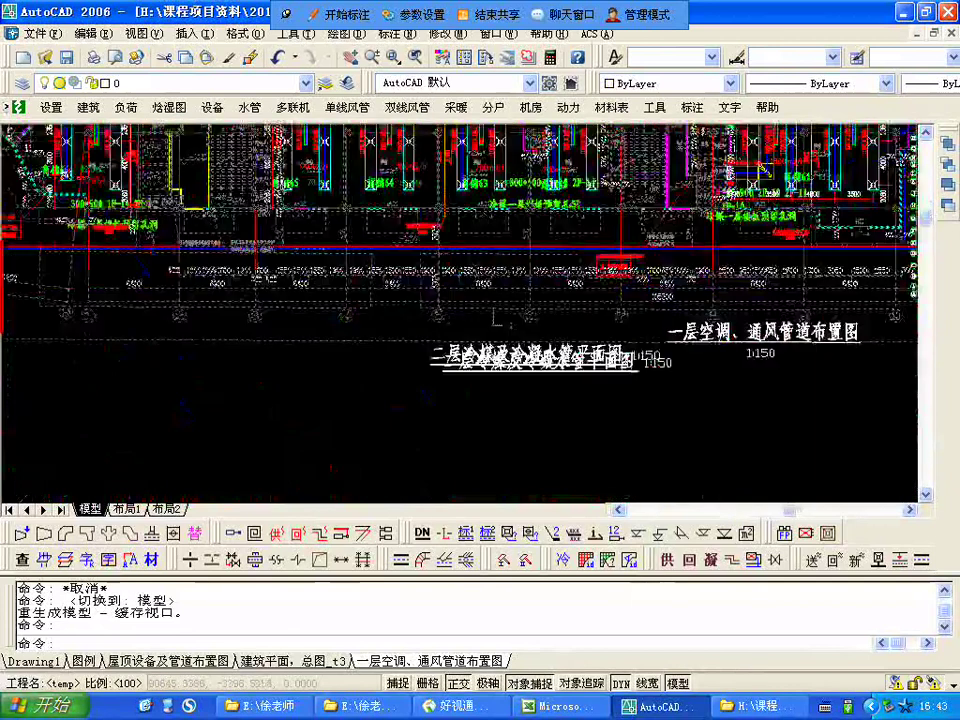
scroll(249, 346, "down", 1)
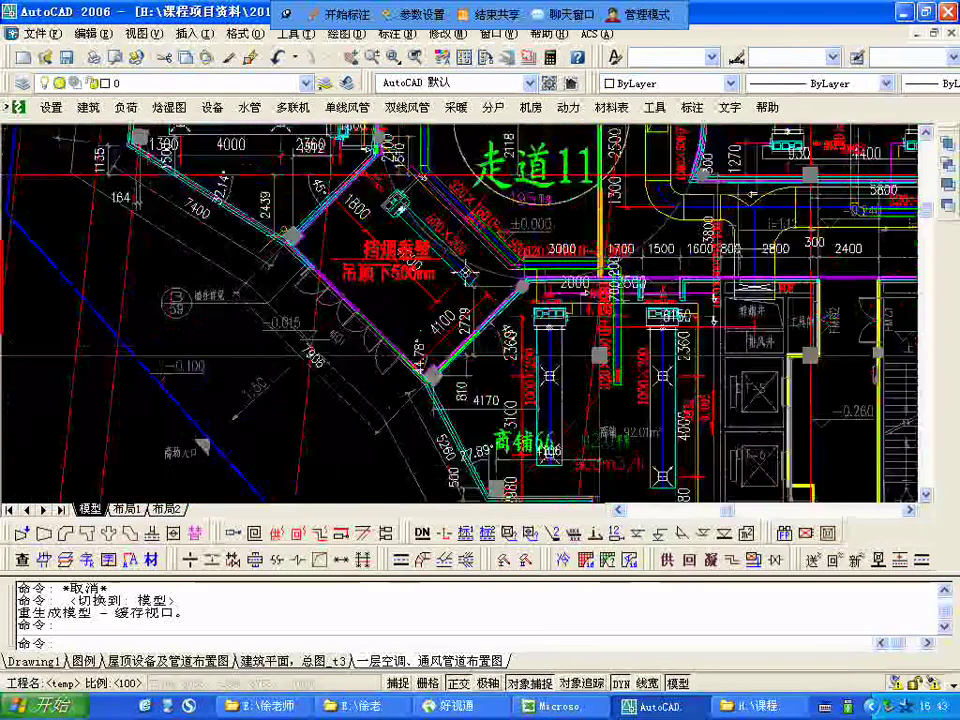
scroll(480, 300, "down", 2)
middle_click_drag(480, 300, 507, 359)
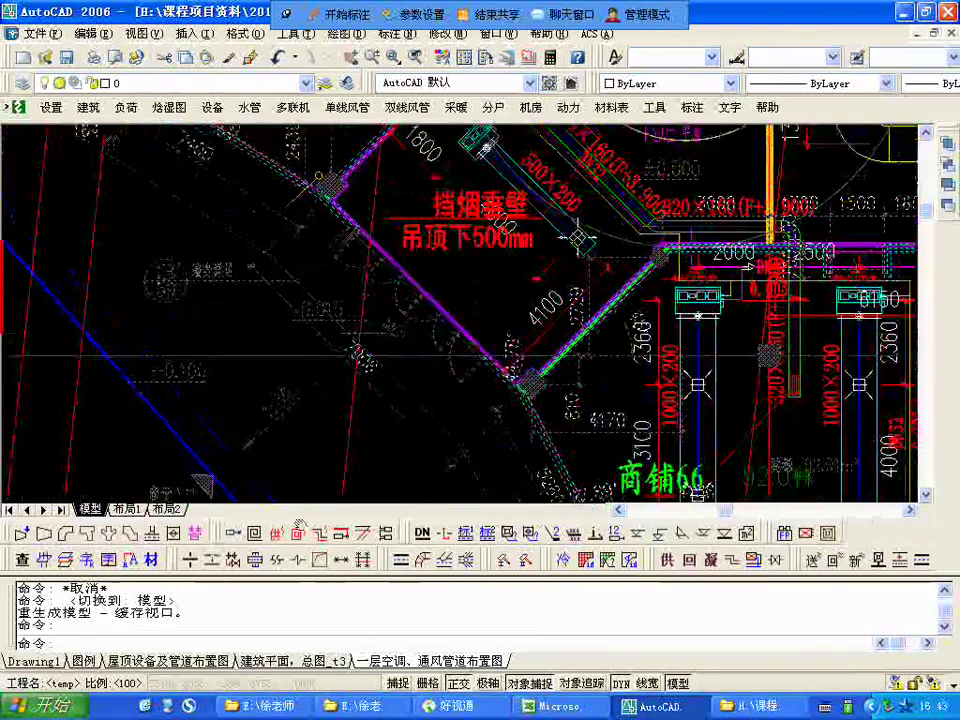
middle_click_drag(578, 237, 318, 482)
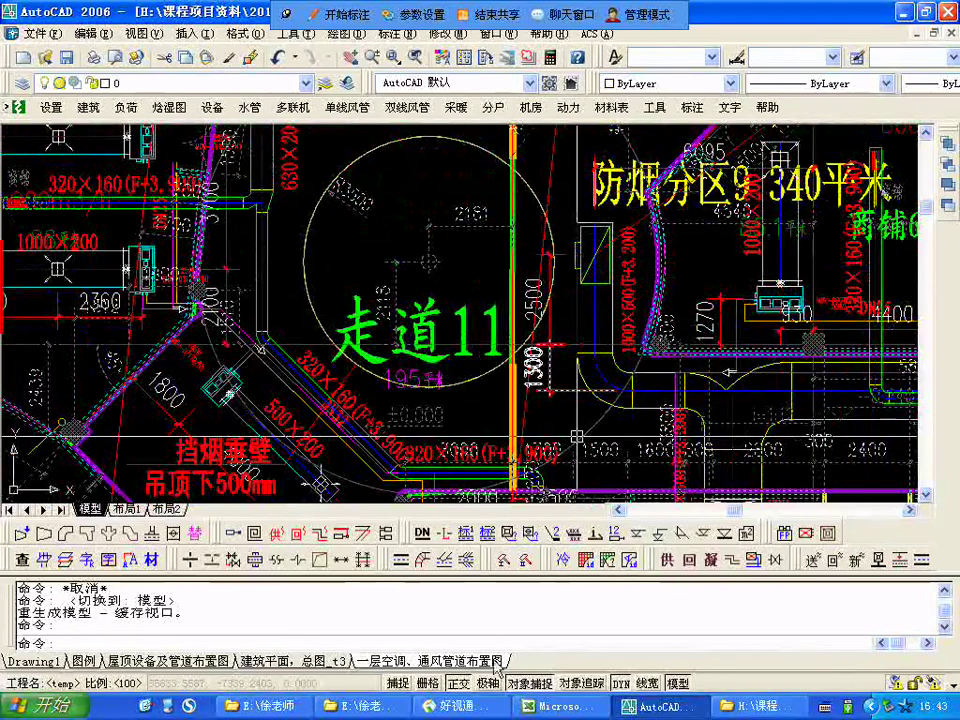
- Switch to the drawing 建筑平面，总图_t3 and examine the R3500 circle in the first-floor corridor
left_click(317, 660)
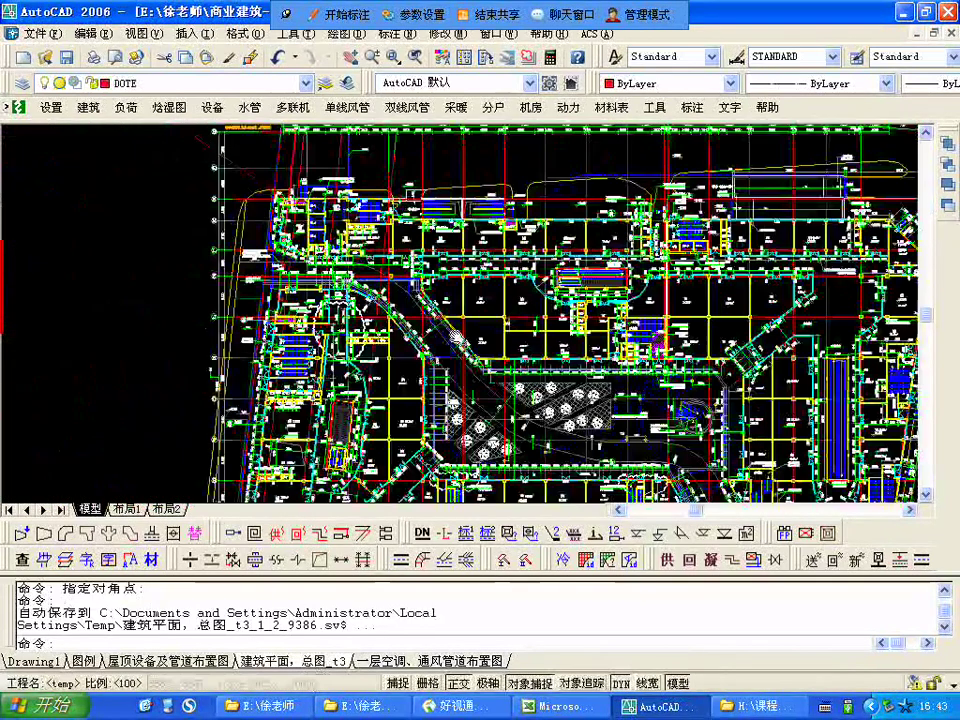
scroll(455, 338, "up", 8)
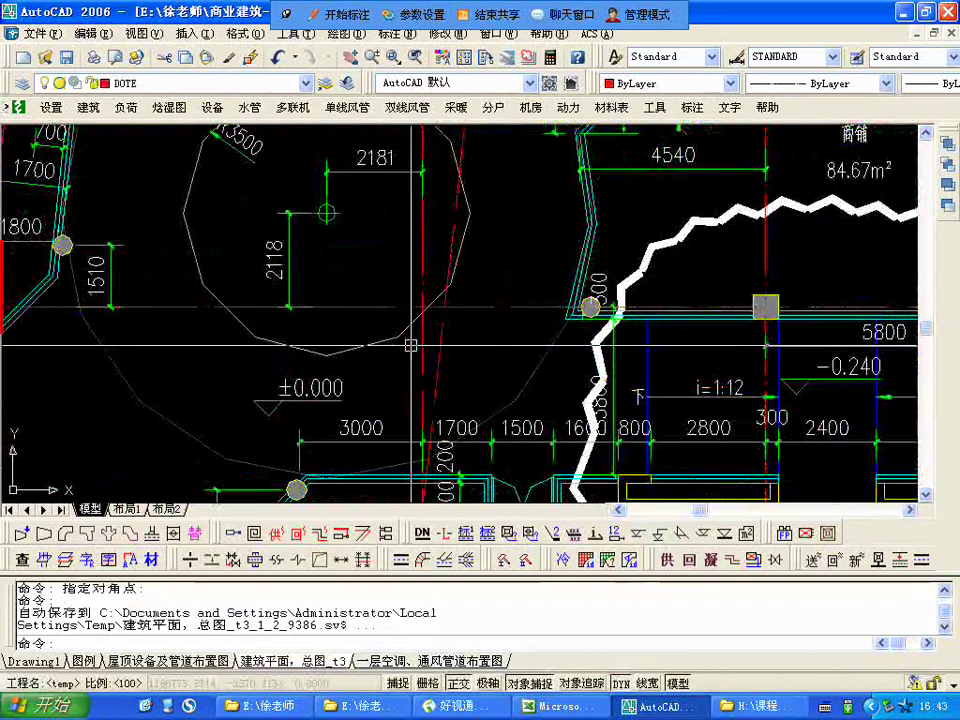
scroll(410, 344, "down", 4)
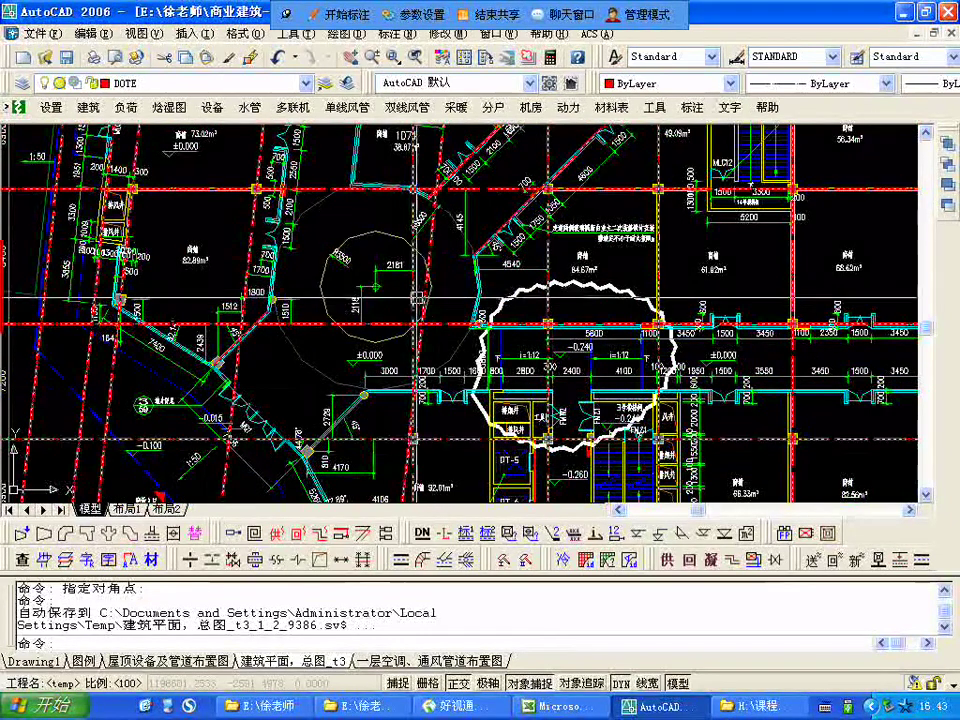
- Examine the R3500 circular opening and its 3h特级复合防火卷帘 fire shutter on the second-floor plan
scroll(345, 330, "down", 10)
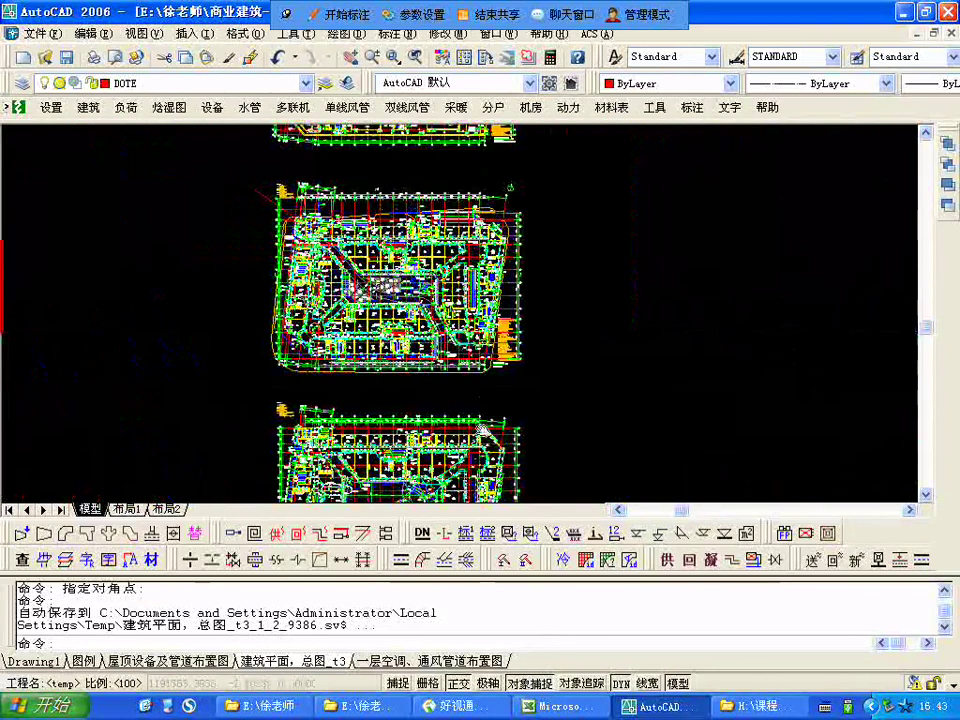
middle_click_drag(374, 400, 369, 360)
scroll(381, 361, "up", 8)
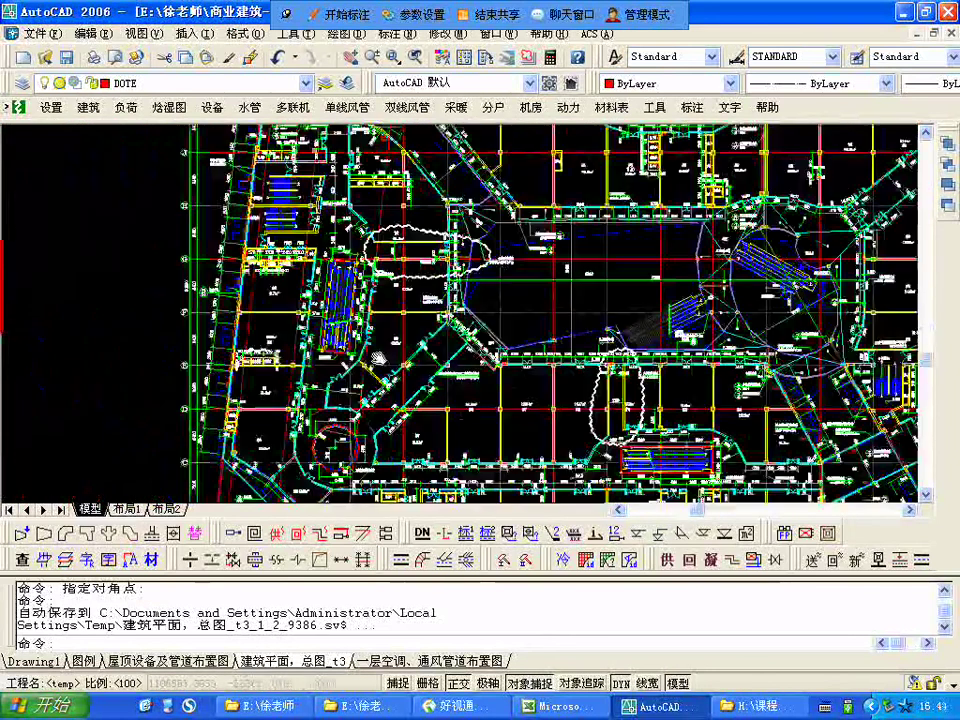
scroll(380, 357, "up", 6)
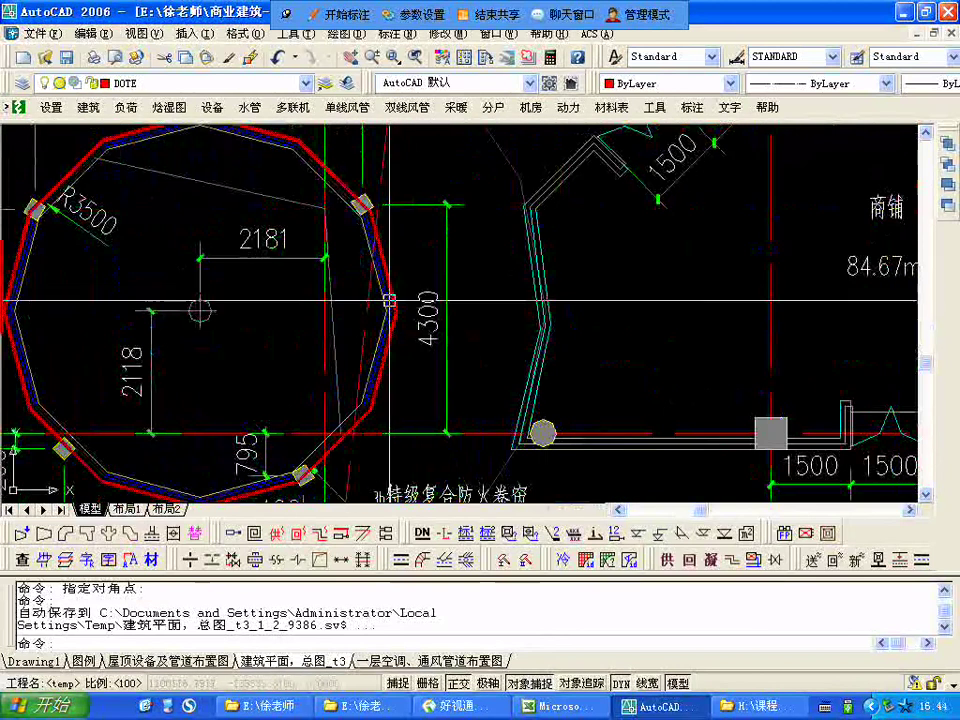
scroll(387, 312, "down", 2)
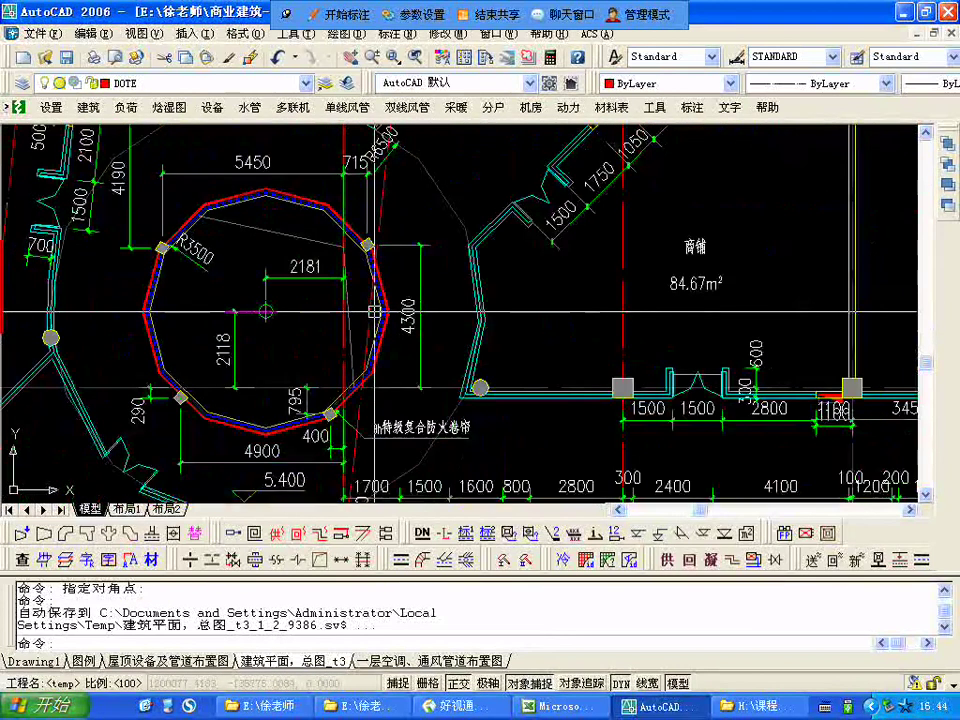
- Examine the fire-shuttered circular opening beside the 10号观影厅 cinema hall on the 10.800 level plan
scroll(365, 306, "down", 10)
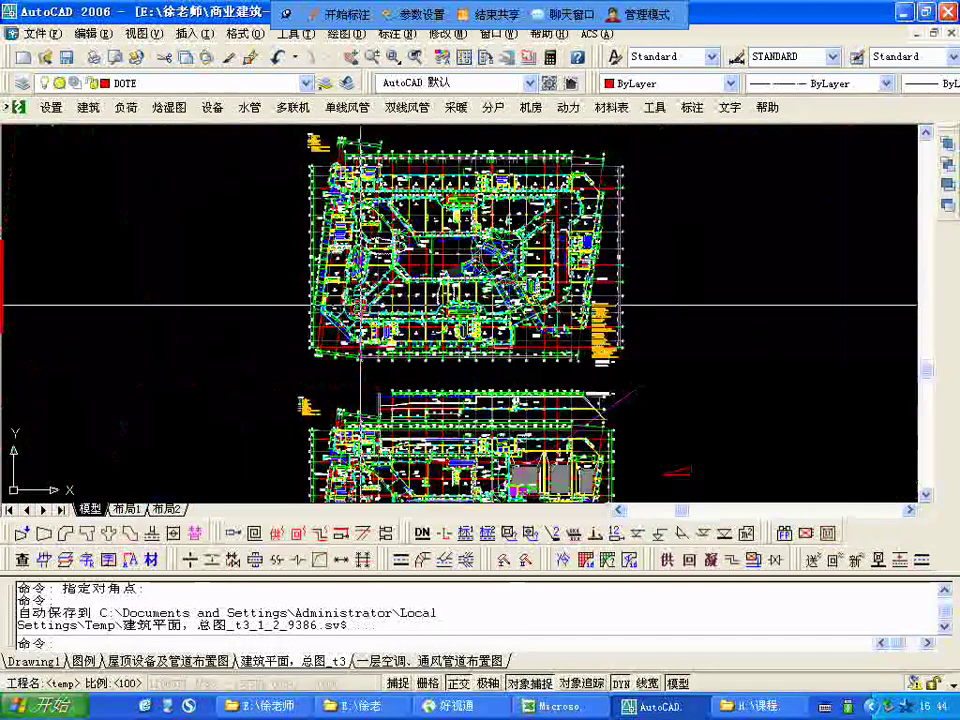
middle_click_drag(362, 396, 367, 201)
scroll(387, 358, "up", 10)
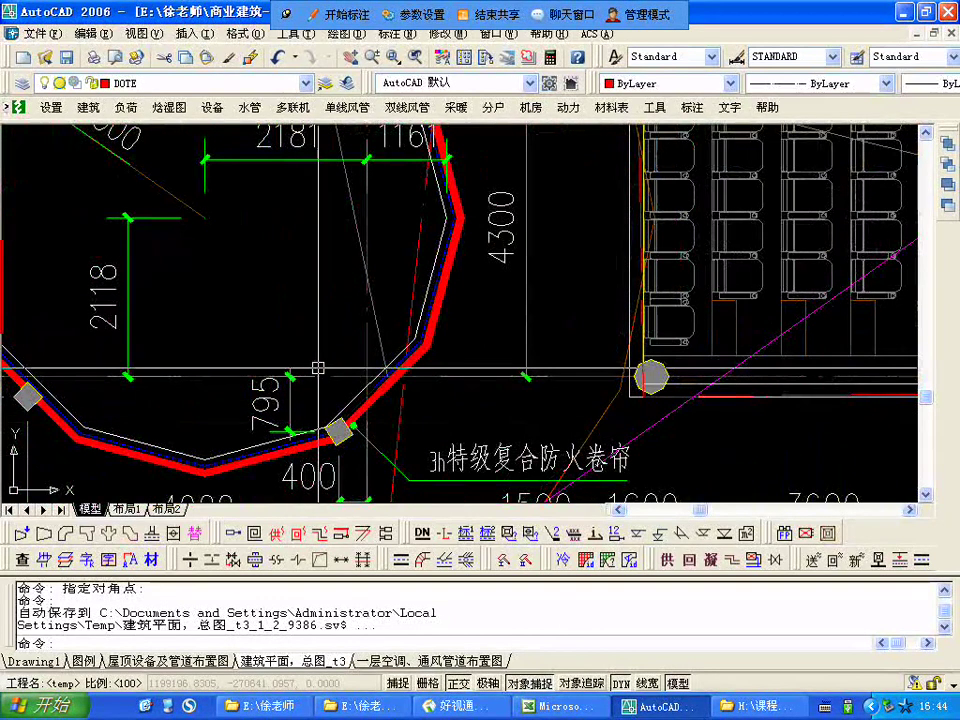
scroll(320, 376, "down", 2)
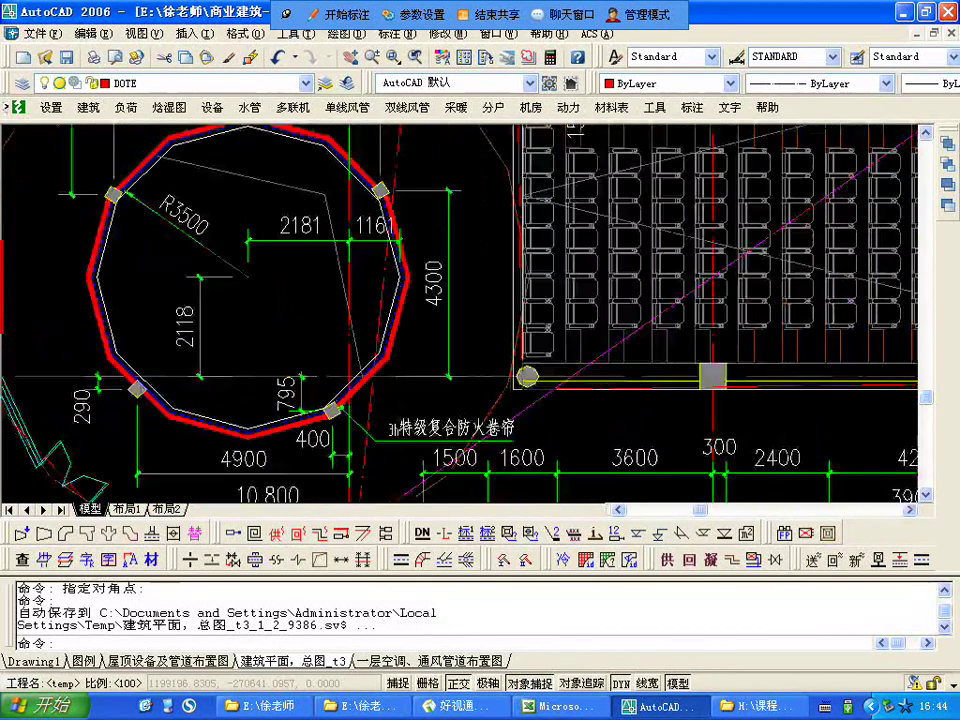
scroll(355, 376, "down", 3)
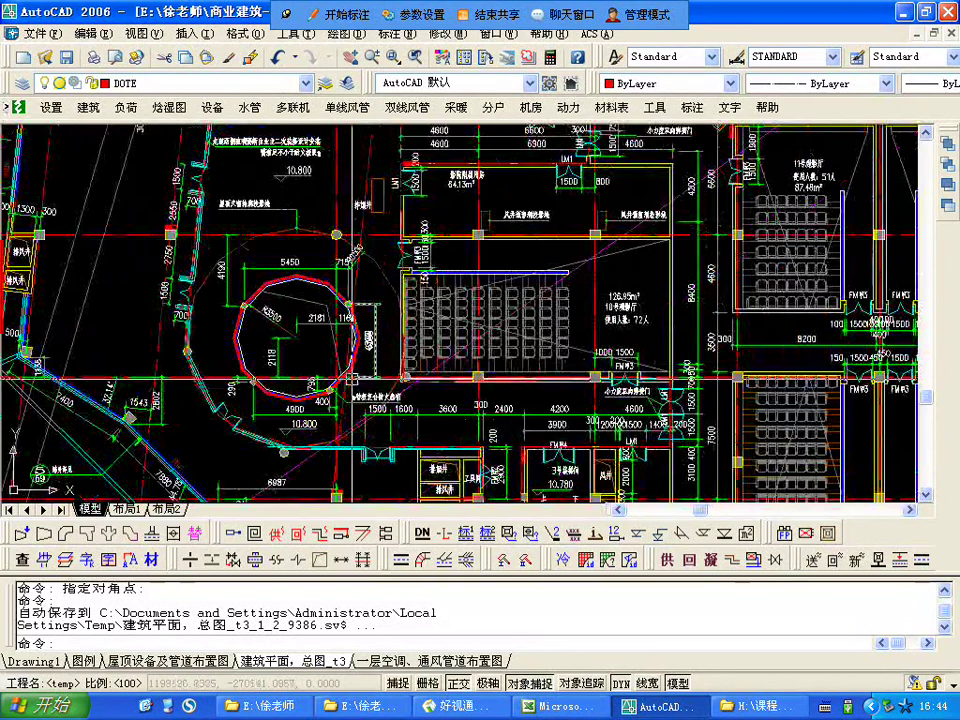
middle_click_drag(398, 306, 393, 305)
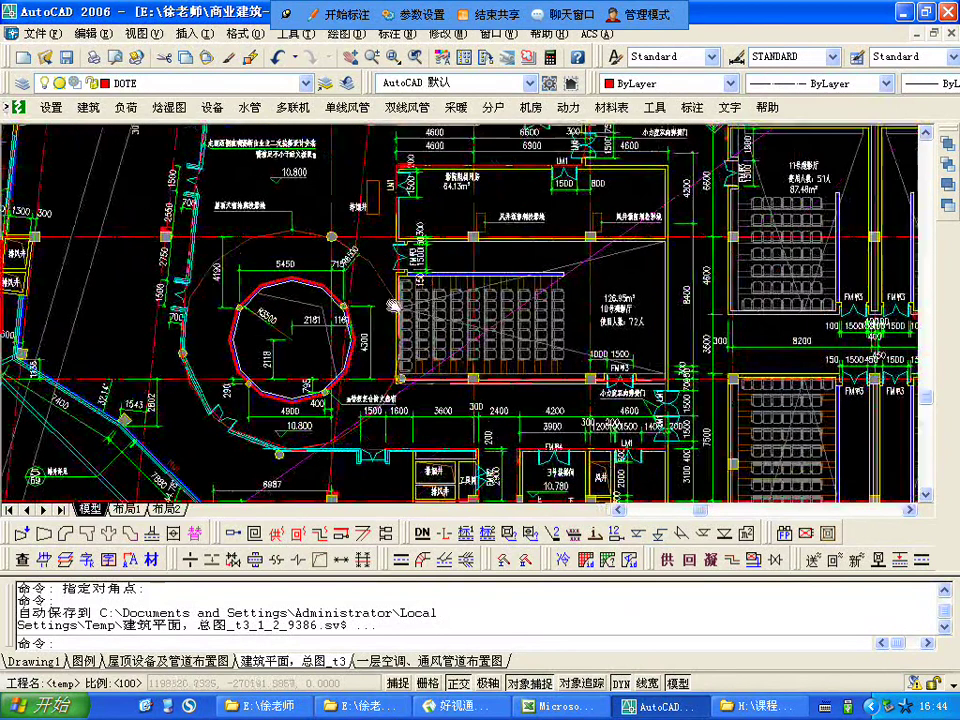
- Examine the escalator opening enclosed by fire shutters near door FM乙1 on the floor plan titled 二层平面图
scroll(393, 305, "down", 8)
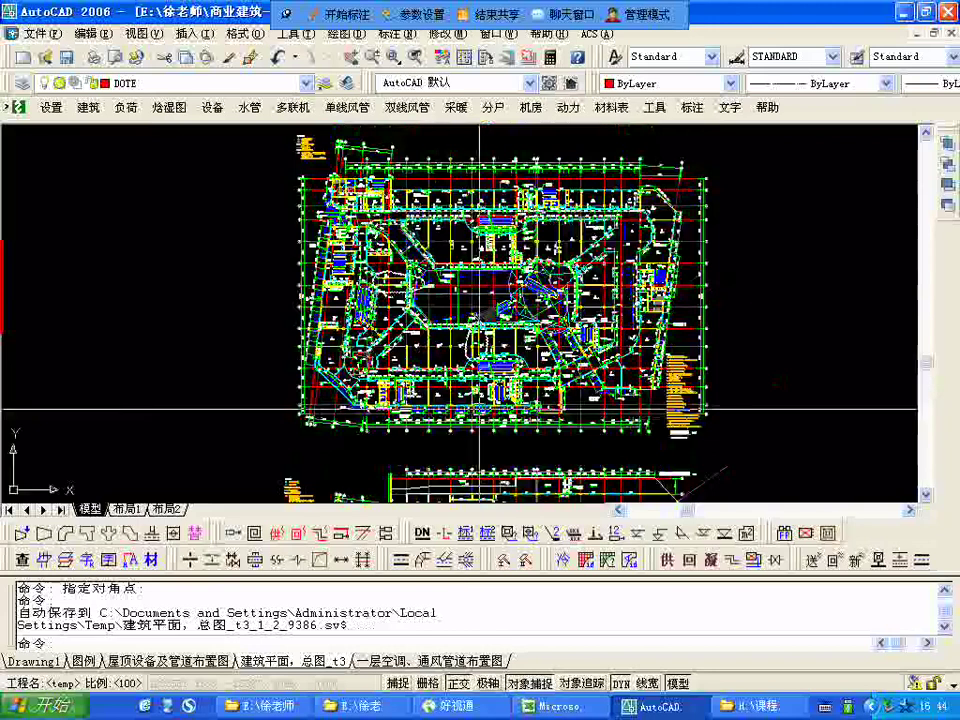
scroll(517, 336, "up", 8)
scroll(517, 336, "down", 1)
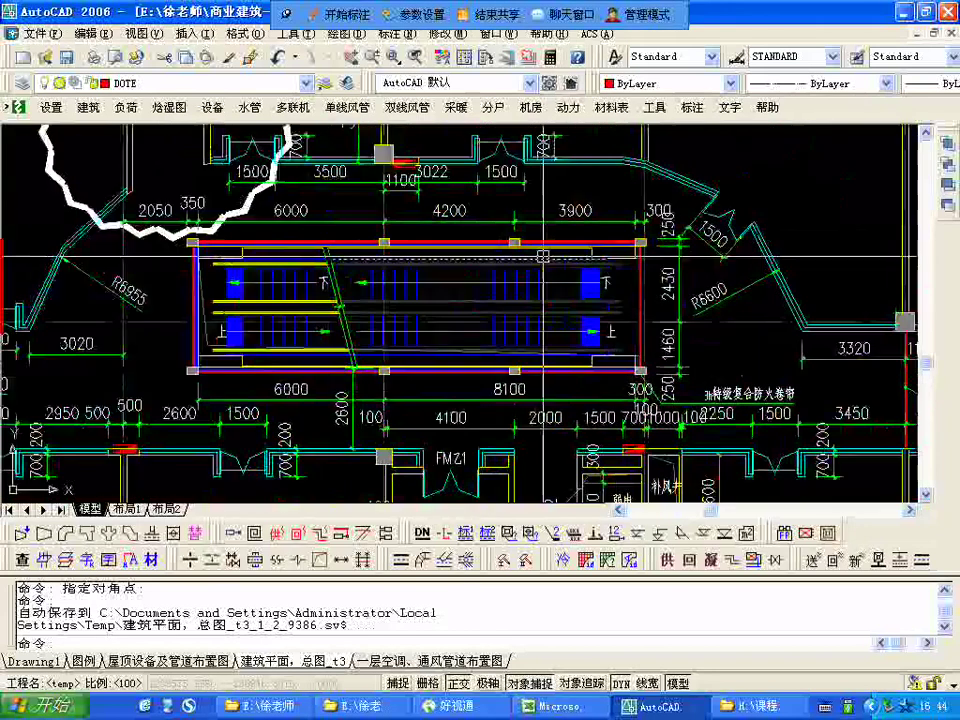
scroll(640, 300, "up", 3)
scroll(652, 289, "down", 1)
scroll(652, 289, "down", 5)
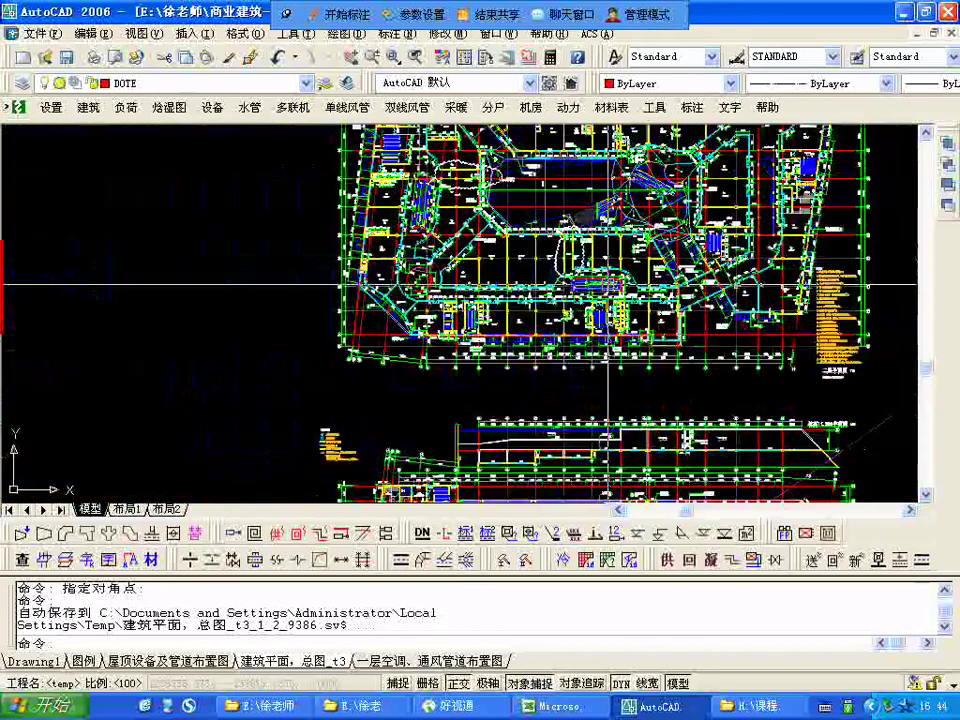
scroll(700, 430, "up", 5)
middle_click_drag(790, 498, 764, 488)
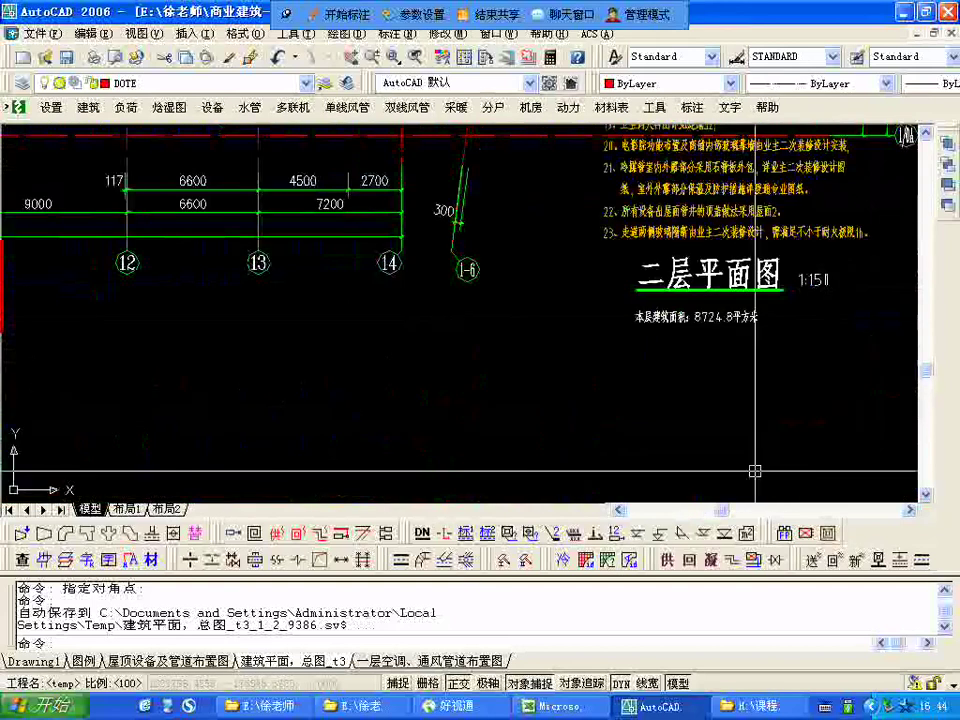
- Examine the 4#扶梯 escalator, its bottom pit and the surrounding 3h特级复合防火卷帘 fire shutter on the first-floor plan
scroll(627, 217, "down", 4)
scroll(627, 217, "up", 6)
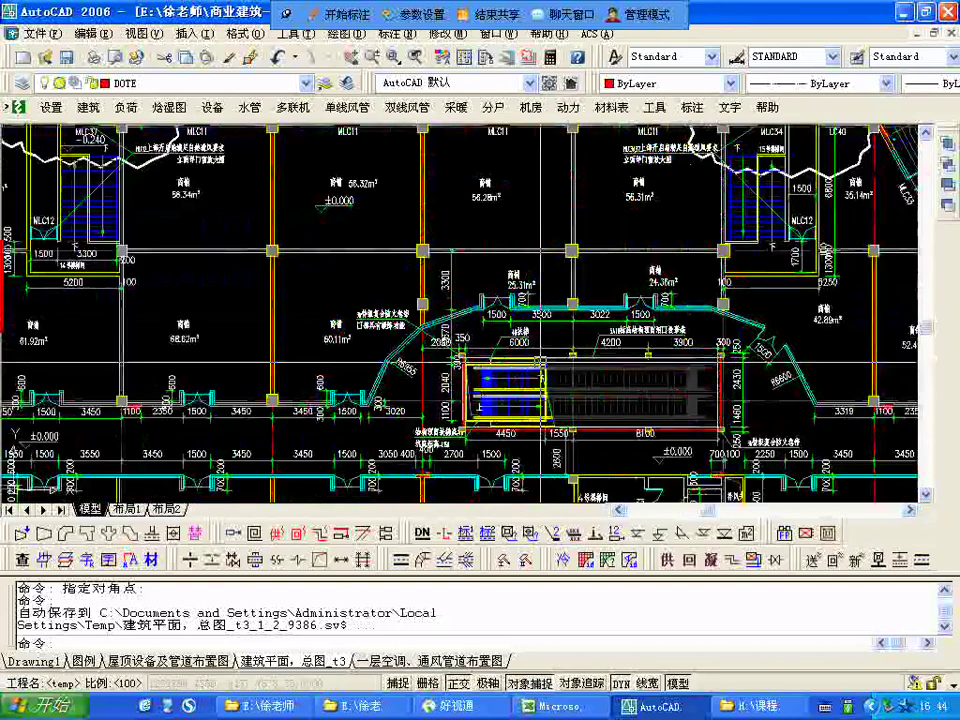
middle_click_drag(612, 268, 312, 338)
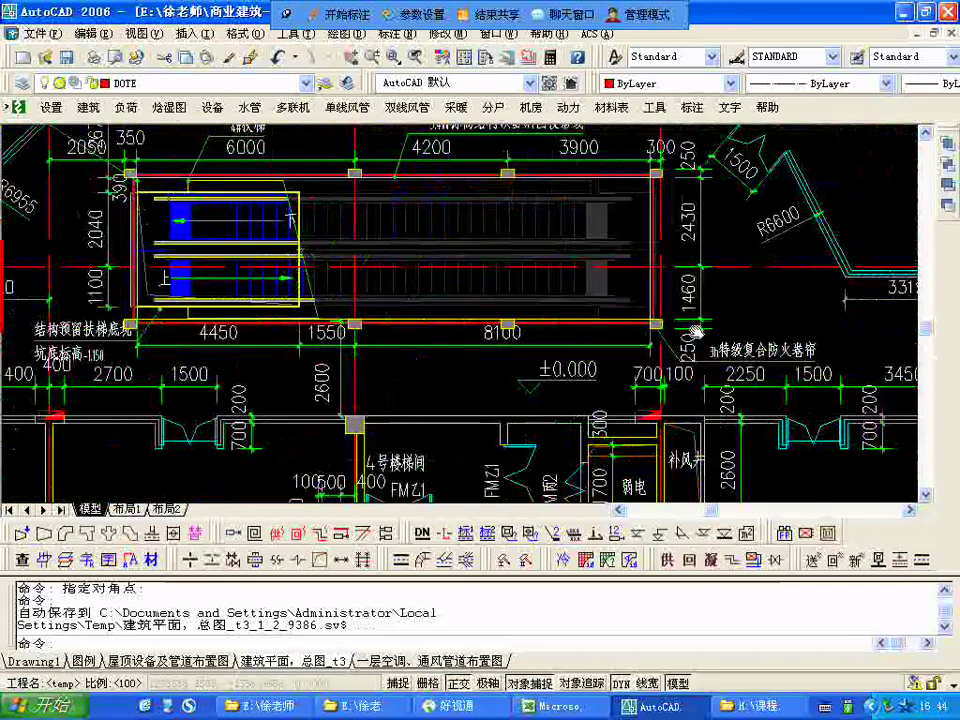
scroll(692, 270, "up", 2)
scroll(692, 270, "down", 2)
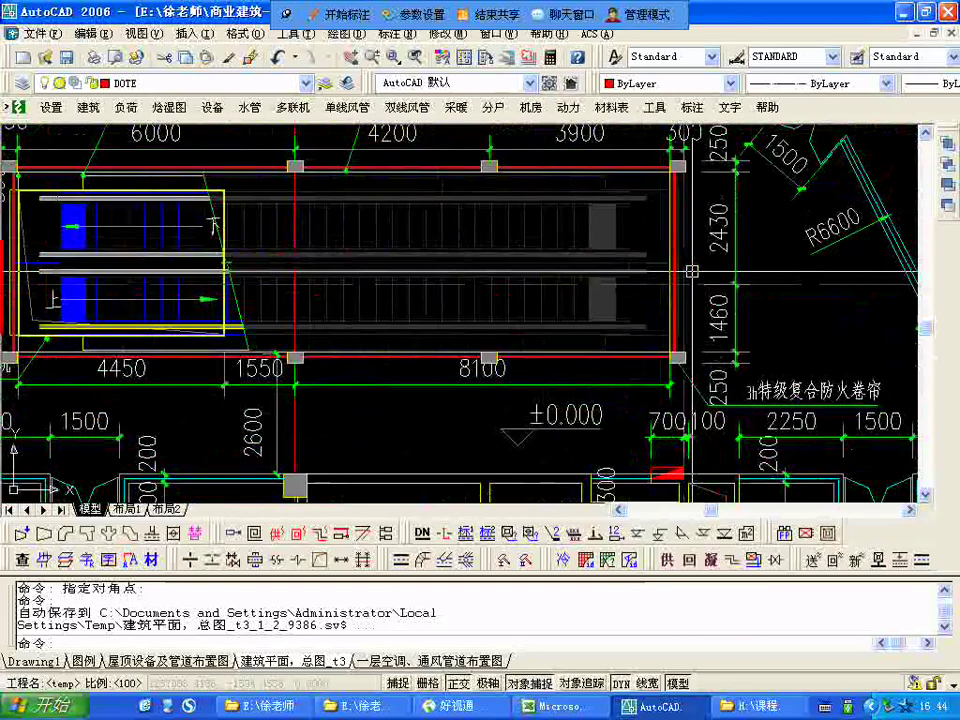
middle_click_drag(35, 261, 409, 309)
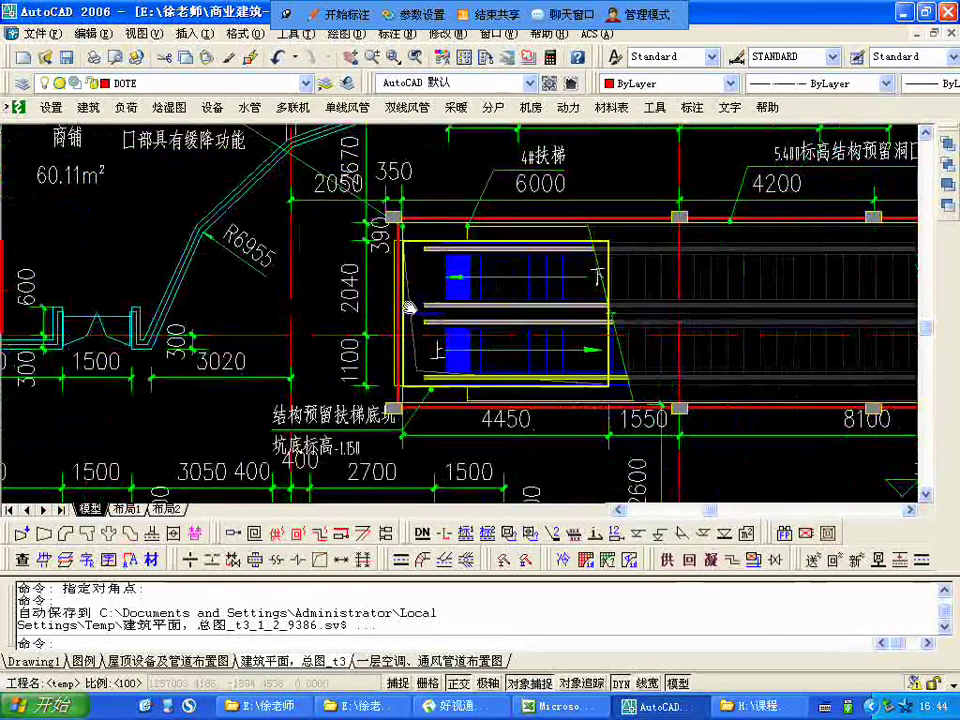
scroll(409, 309, "down", 2)
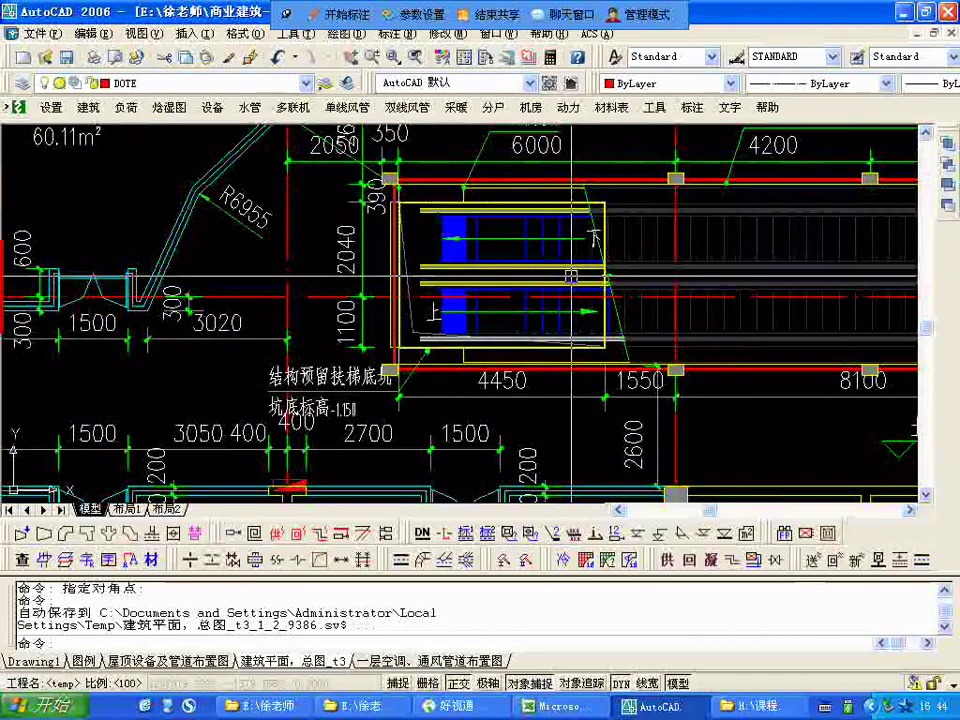
scroll(572, 278, "up", 3)
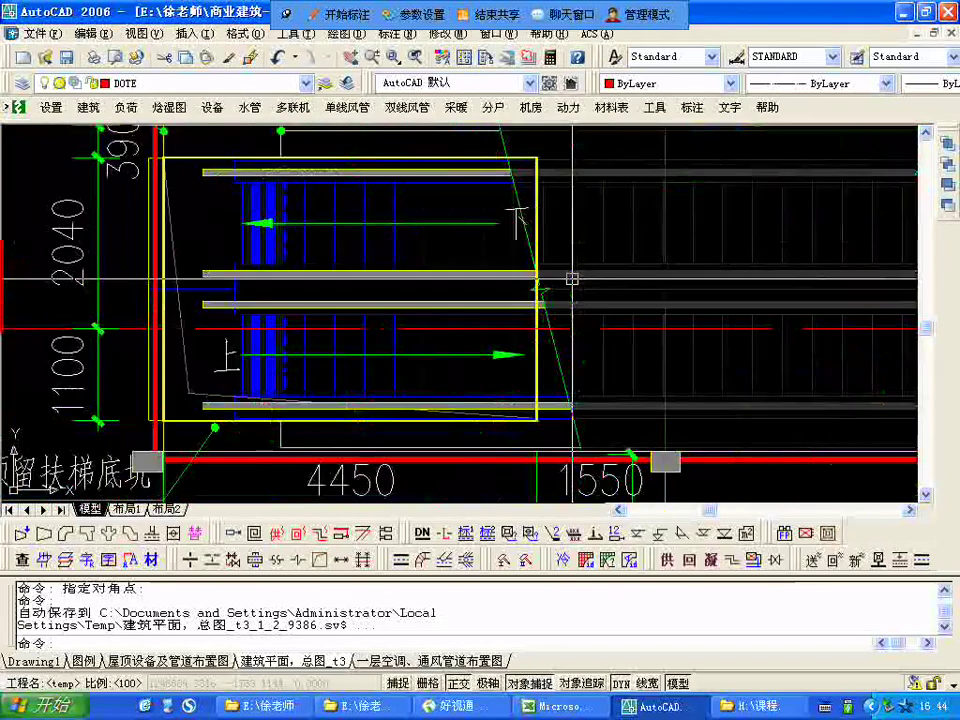
- Examine the basement plan below the escalator, around 4号楼梯间 and its 前室 and ventilation shafts
scroll(572, 278, "down", 5)
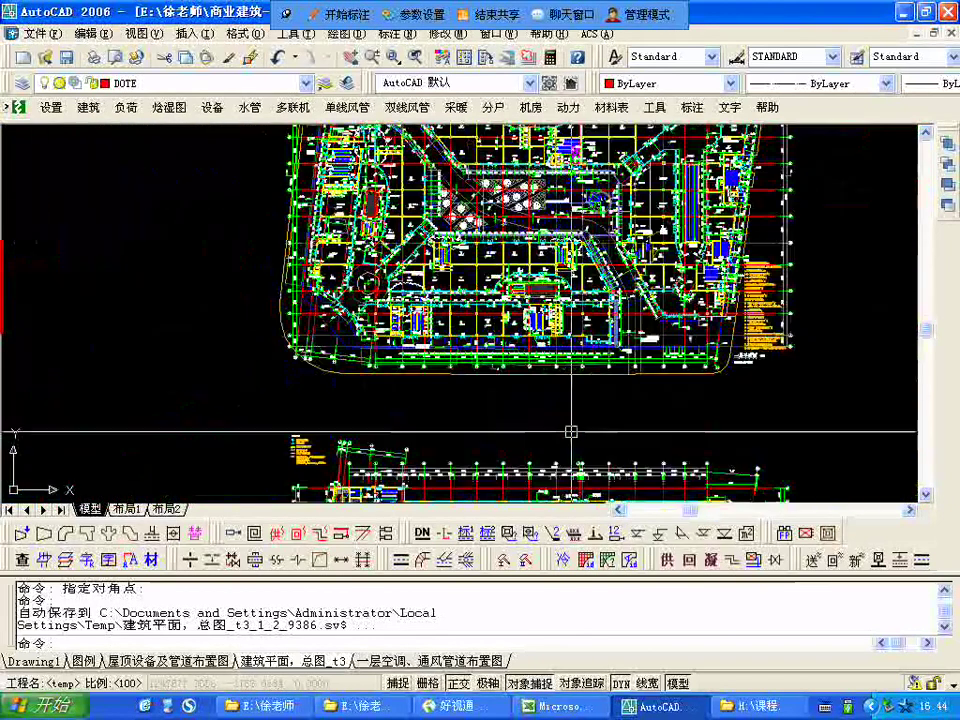
middle_click_drag(572, 429, 571, 443)
scroll(571, 443, "up", 5)
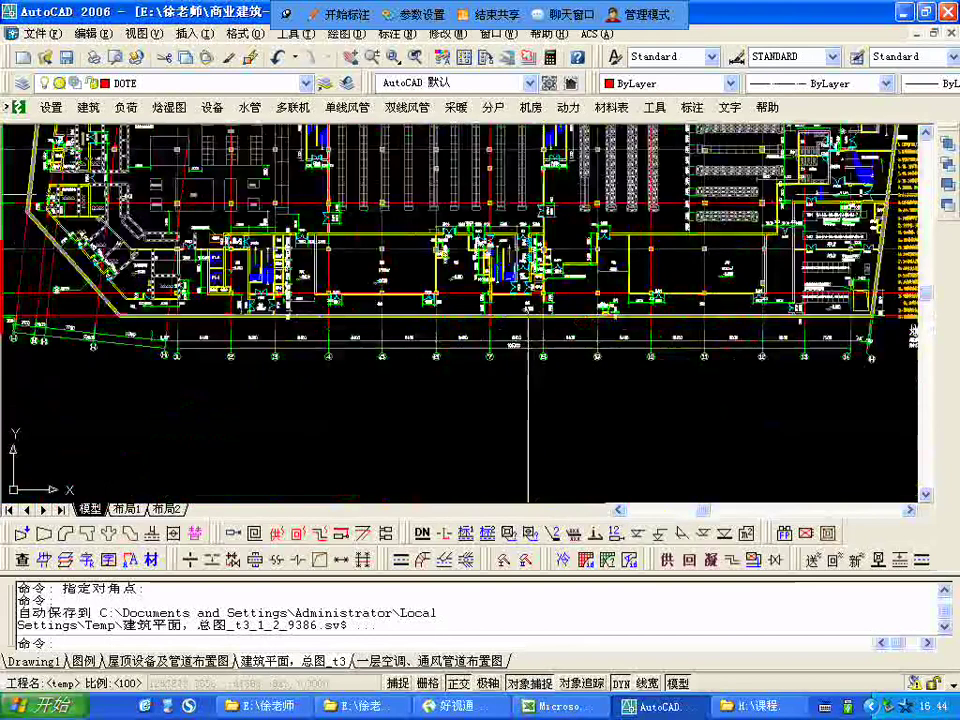
scroll(452, 333, "up", 2)
middle_click_drag(540, 124, 513, 334)
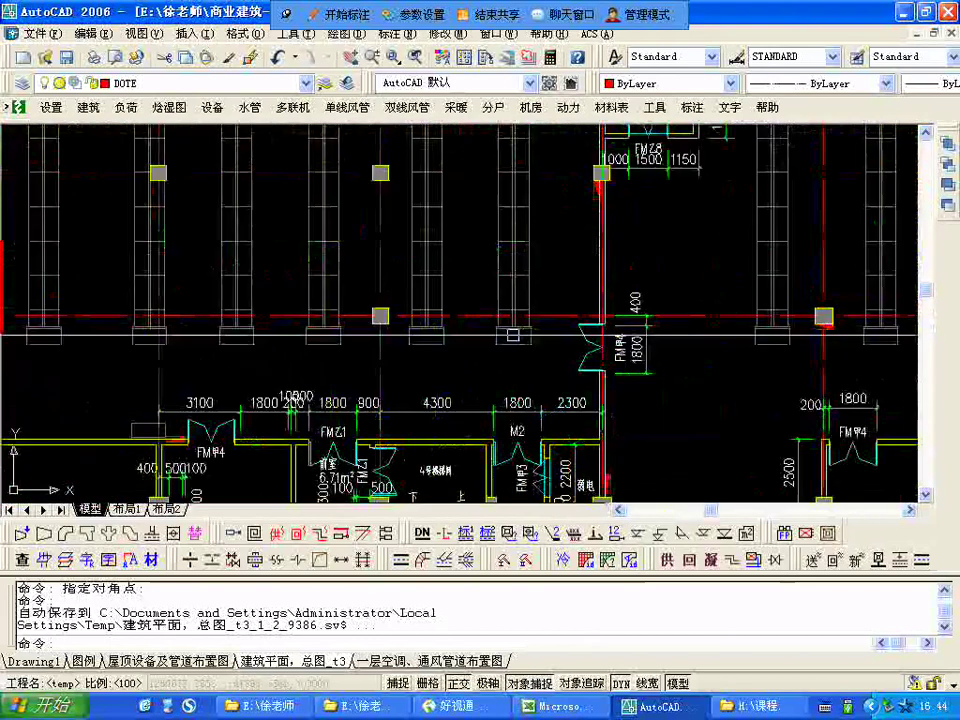
scroll(513, 334, "down", 3)
middle_click_drag(490, 200, 480, 137)
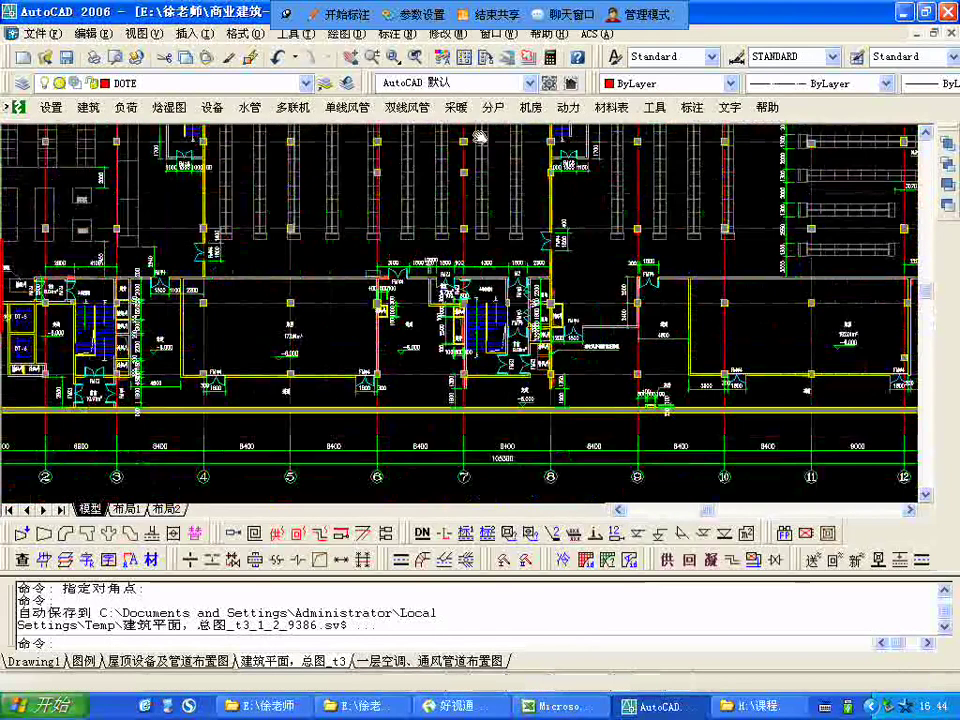
scroll(476, 318, "up", 6)
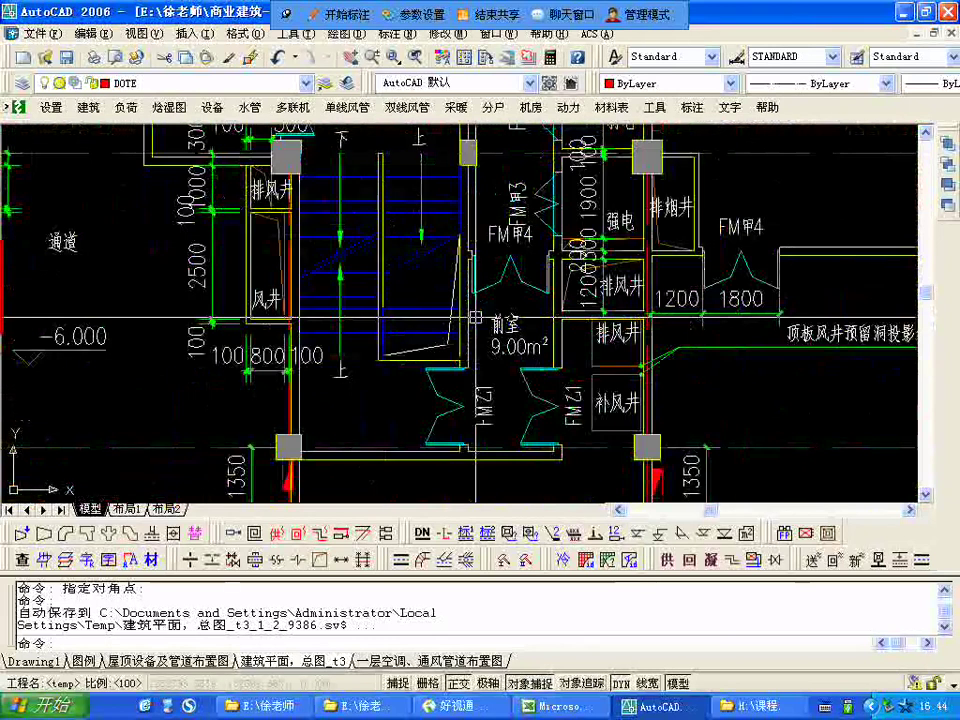
- Examine the 2# escalator enclosure and its 3h fire shutters on the ±0.000 floor plan
scroll(476, 318, "down", 8)
middle_click_drag(461, 386, 461, 361)
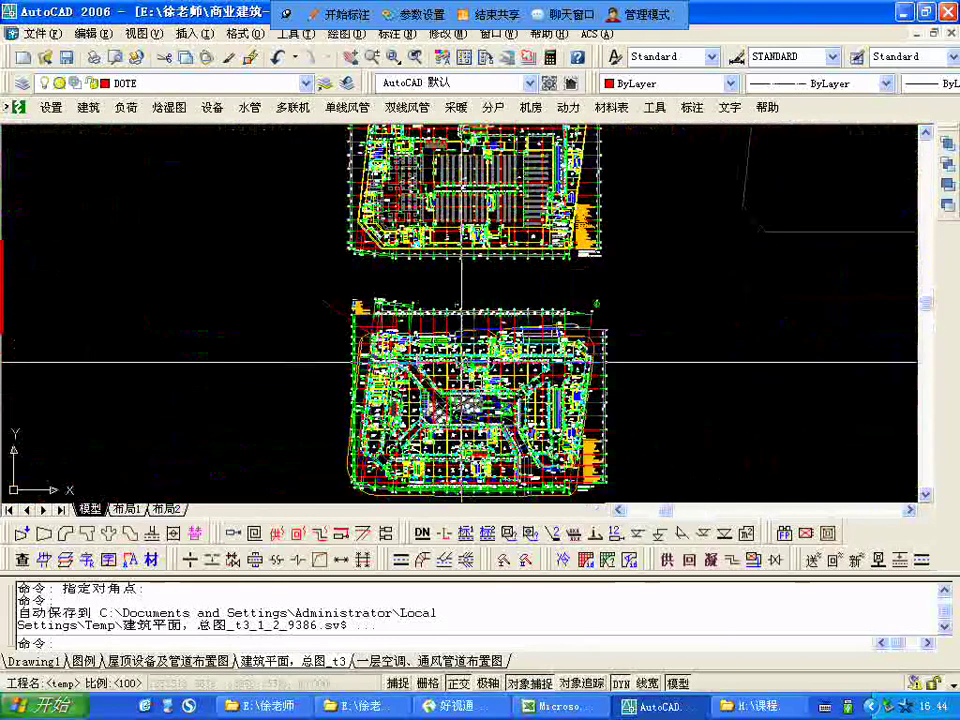
scroll(461, 361, "up", 10)
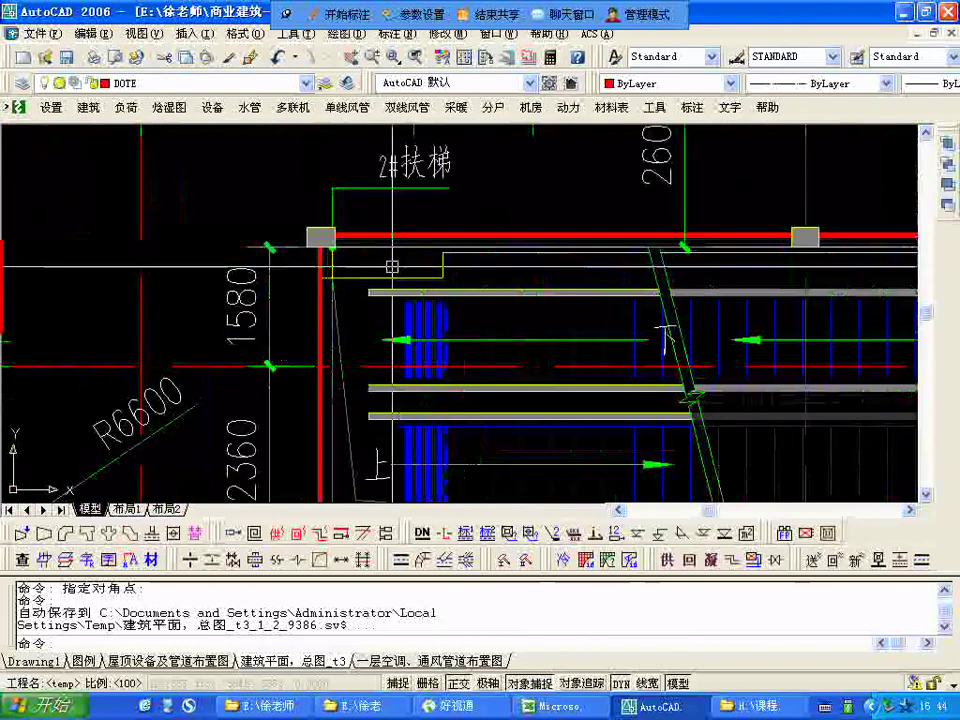
scroll(592, 324, "down", 2)
scroll(592, 324, "up", 5)
scroll(656, 319, "down", 1)
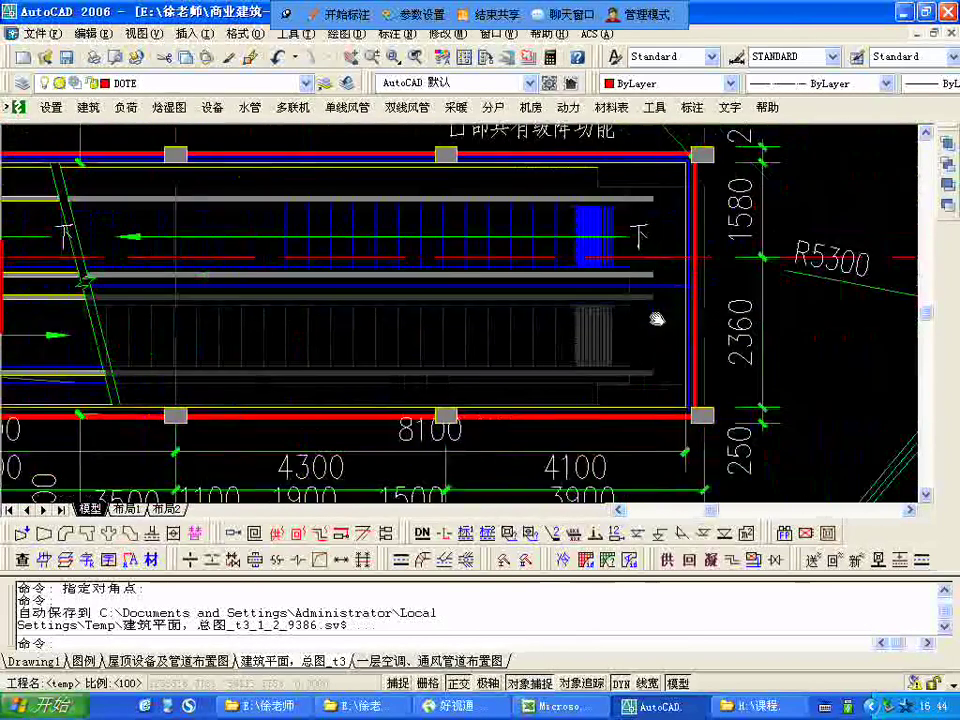
scroll(654, 317, "down", 2)
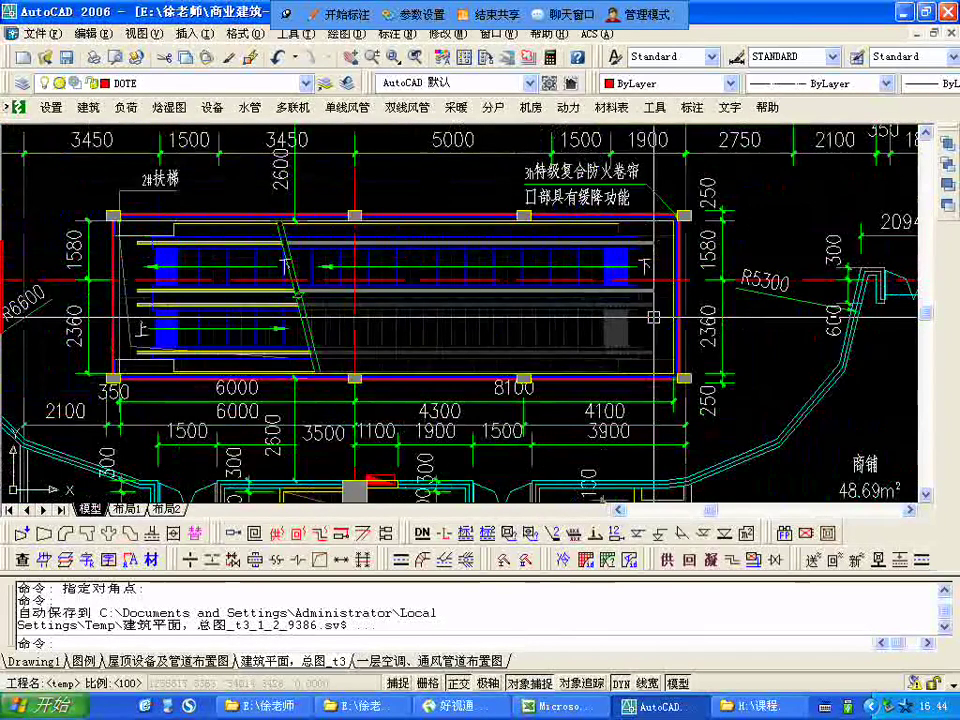
scroll(583, 300, "down", 2)
scroll(583, 299, "up", 3)
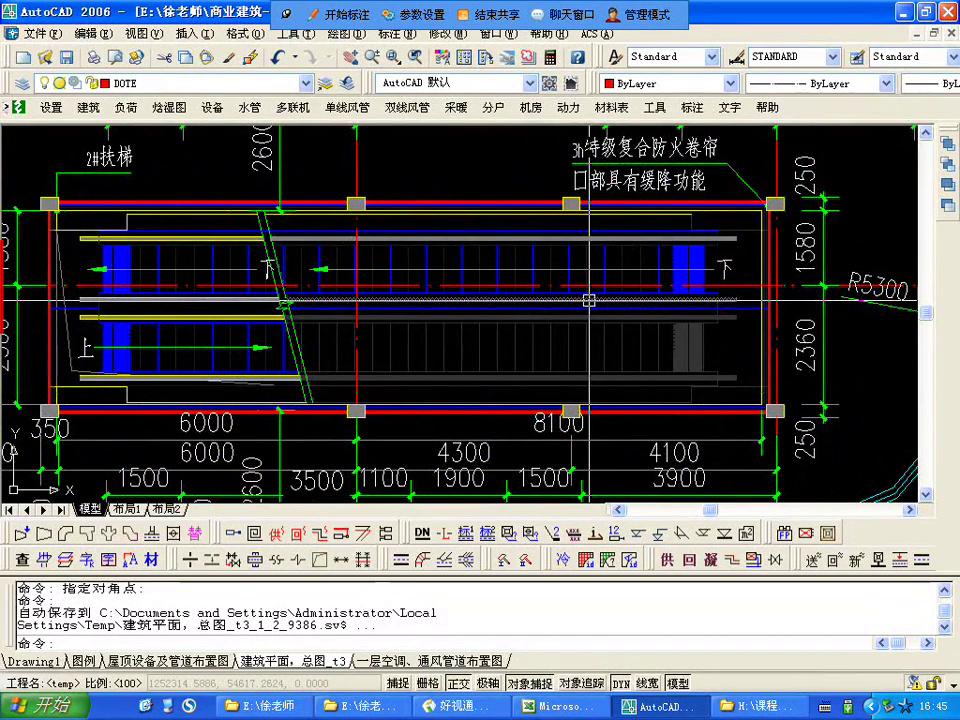
scroll(589, 300, "down", 4)
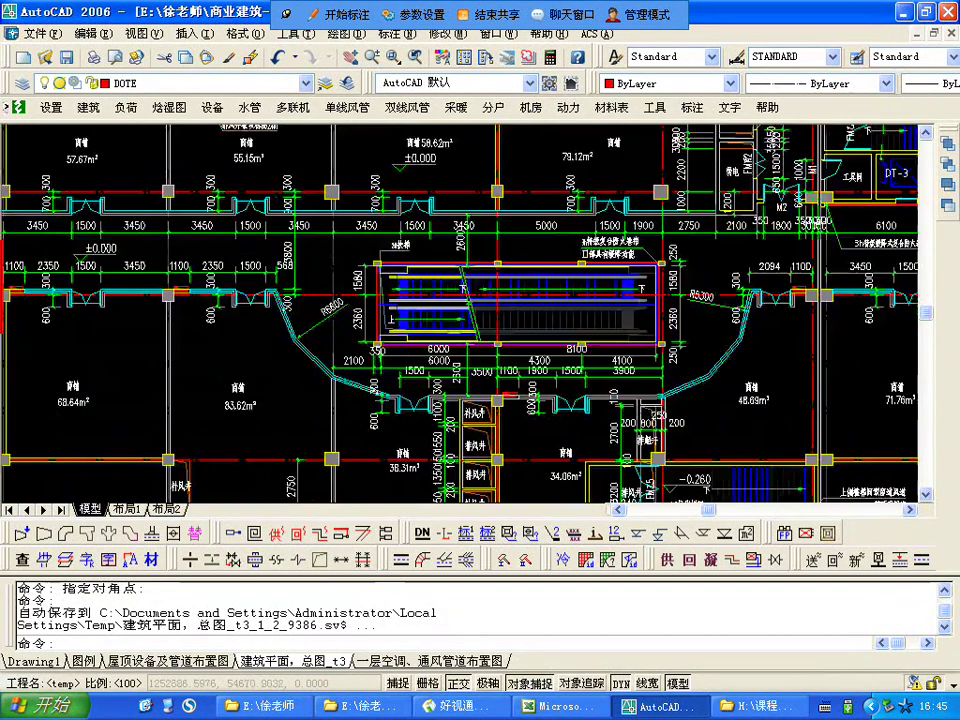
- Examine the escalator between the shops north of the R3500 circle, including its fire shutter and reserved-opening notes
scroll(507, 395, "down", 4)
scroll(407, 341, "up", 6)
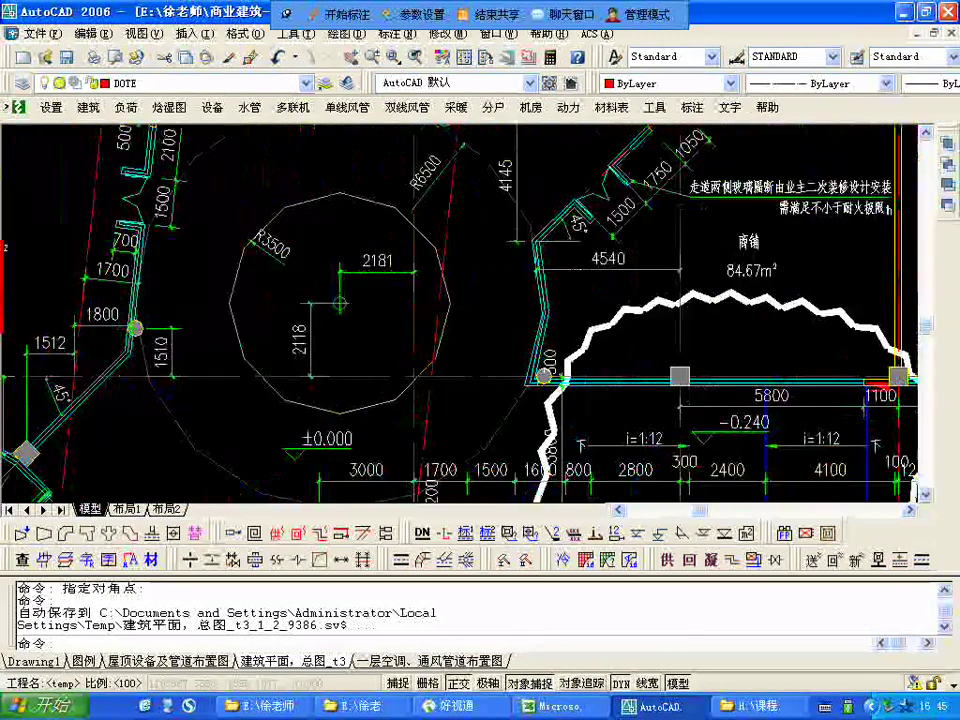
middle_click_drag(407, 341, 425, 512)
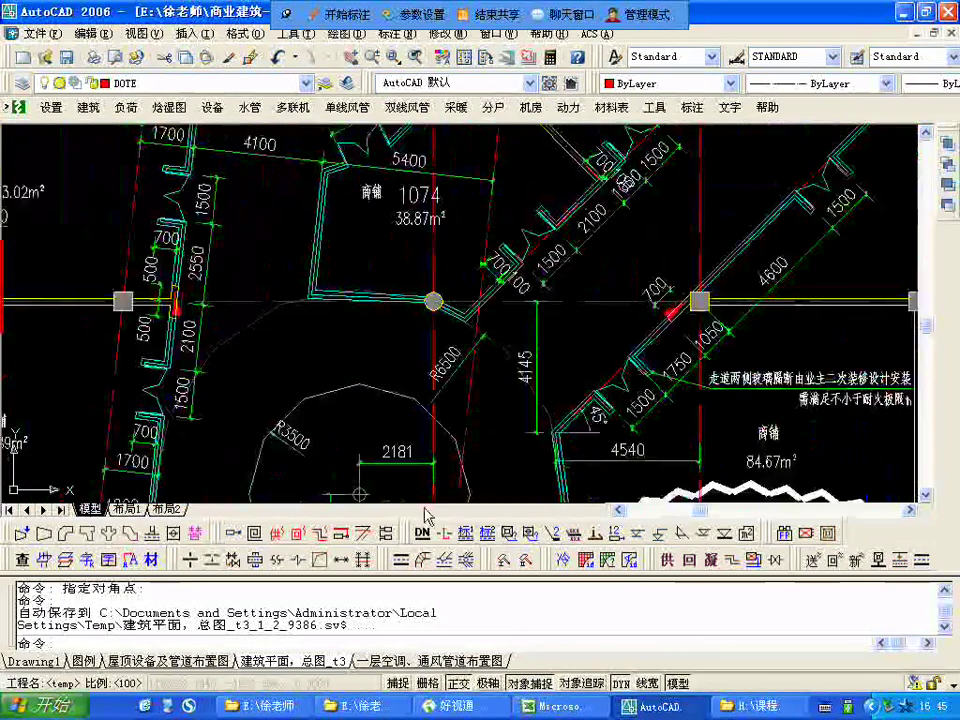
scroll(425, 500, "down", 4)
scroll(364, 454, "up", 5)
mouse_move(364, 454)
middle_mouse_down()
mouse_move(546, 221)
mouse_move(546, 420)
middle_mouse_up()
scroll(546, 436, "down", 3)
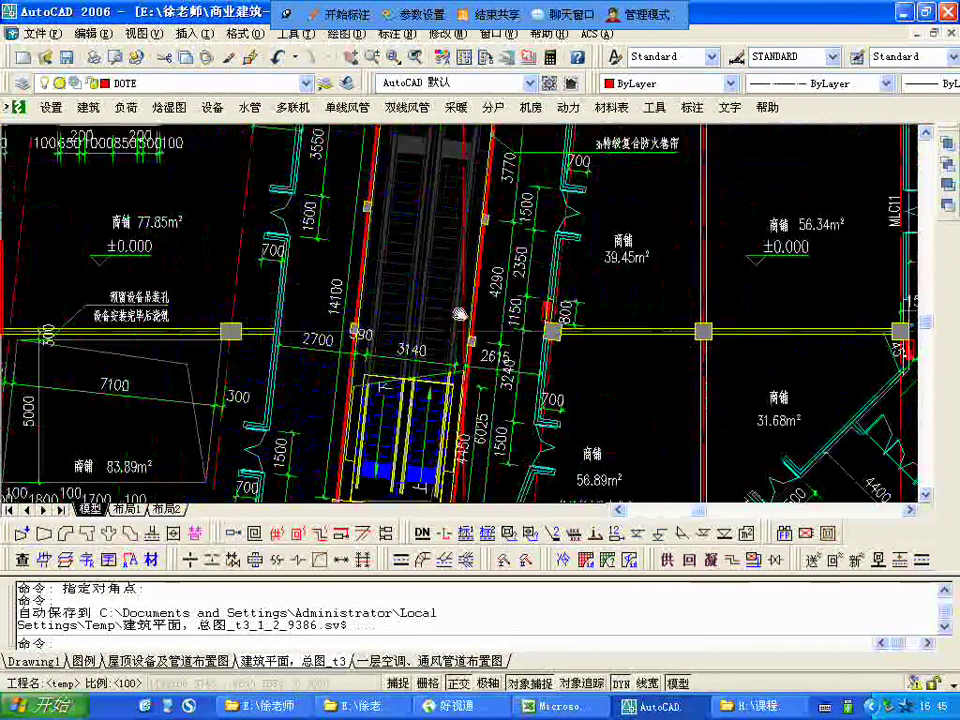
middle_click_drag(368, 258, 368, 343)
scroll(368, 343, "up", 1)
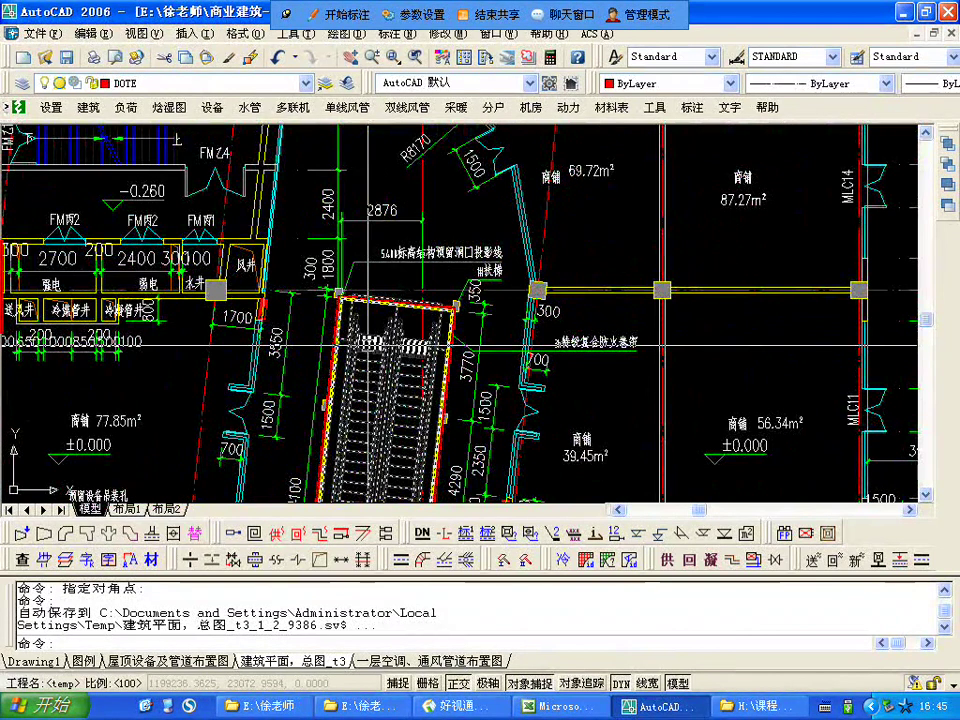
- Inspect the escalator with the reserved structural pit and its fire-shutter enclosure on the basement shopping plan
scroll(400, 350, "down", 5)
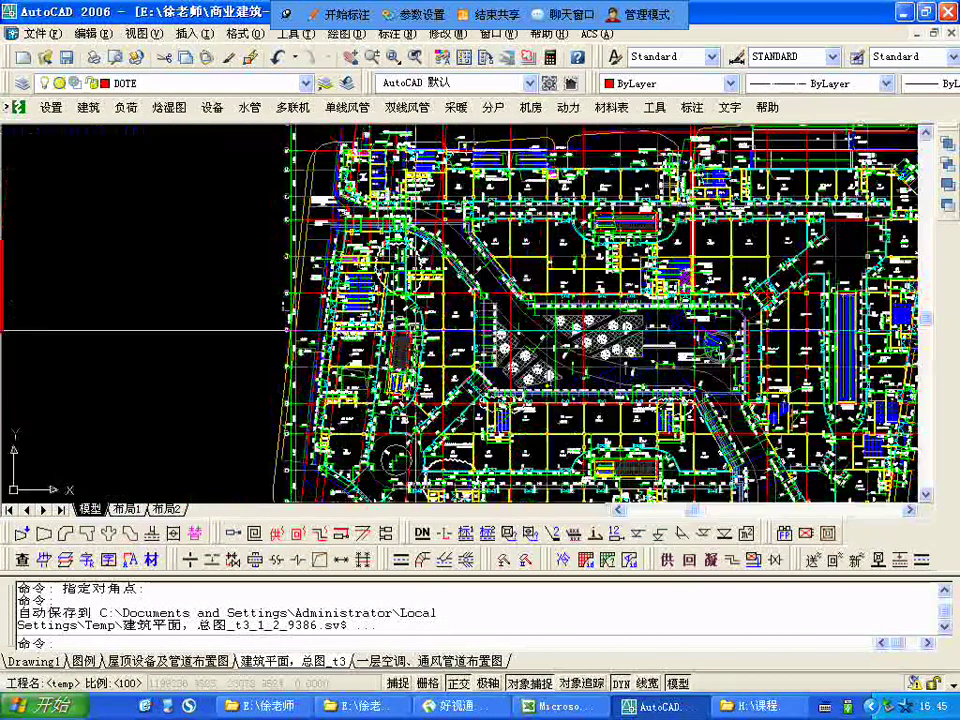
scroll(405, 352, "up", 3)
scroll(405, 352, "up", 4)
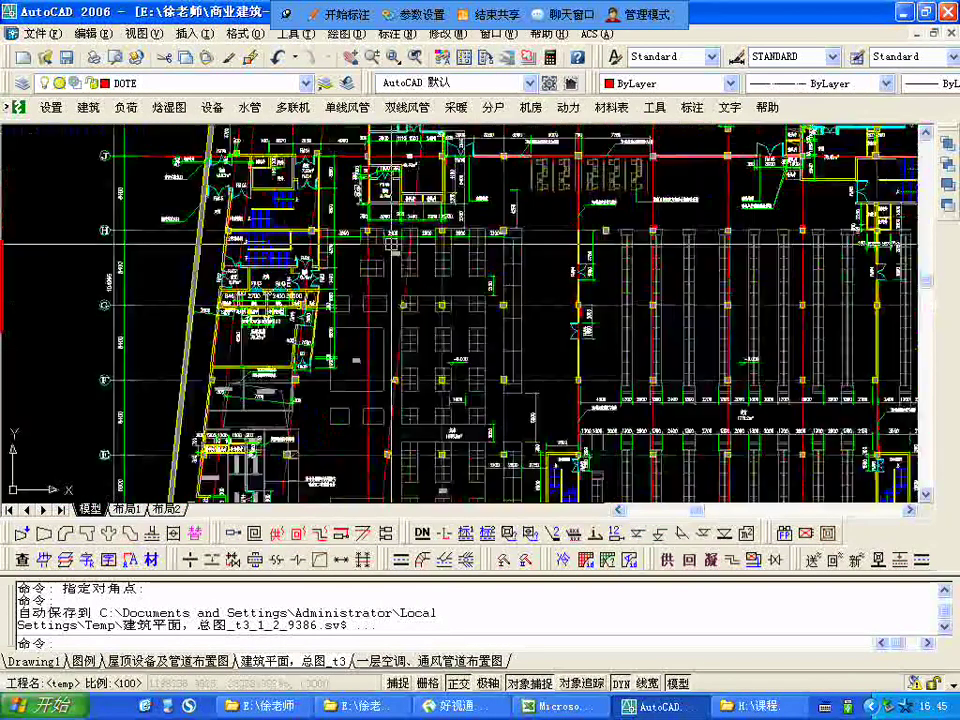
scroll(395, 258, "down", 5)
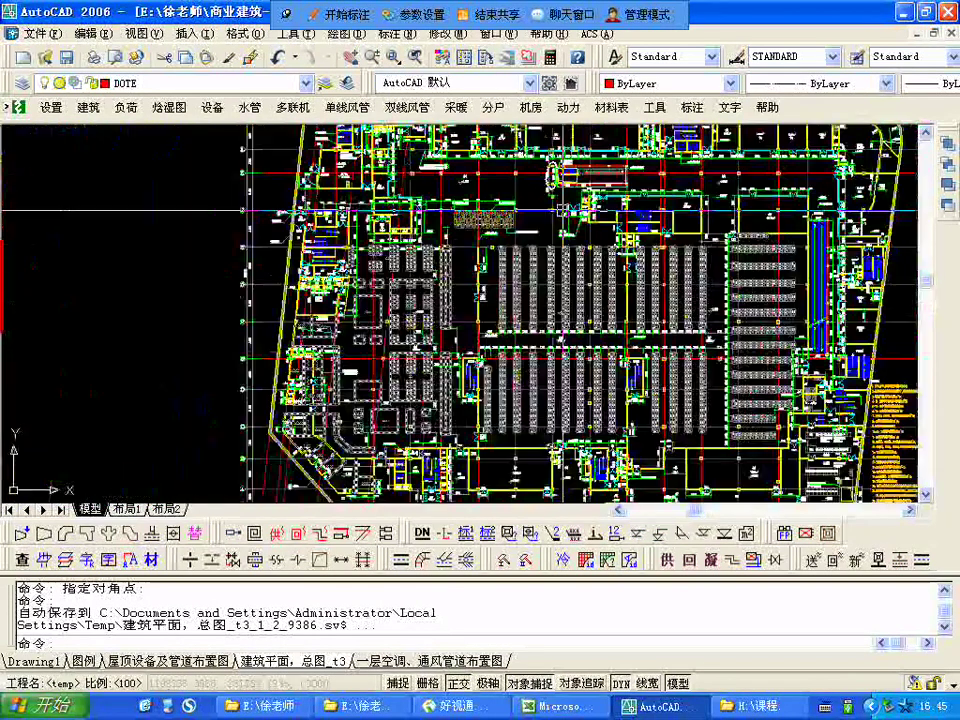
scroll(600, 260, "up", 5)
middle_click_drag(633, 257, 609, 257)
scroll(235, 235, "up", 3)
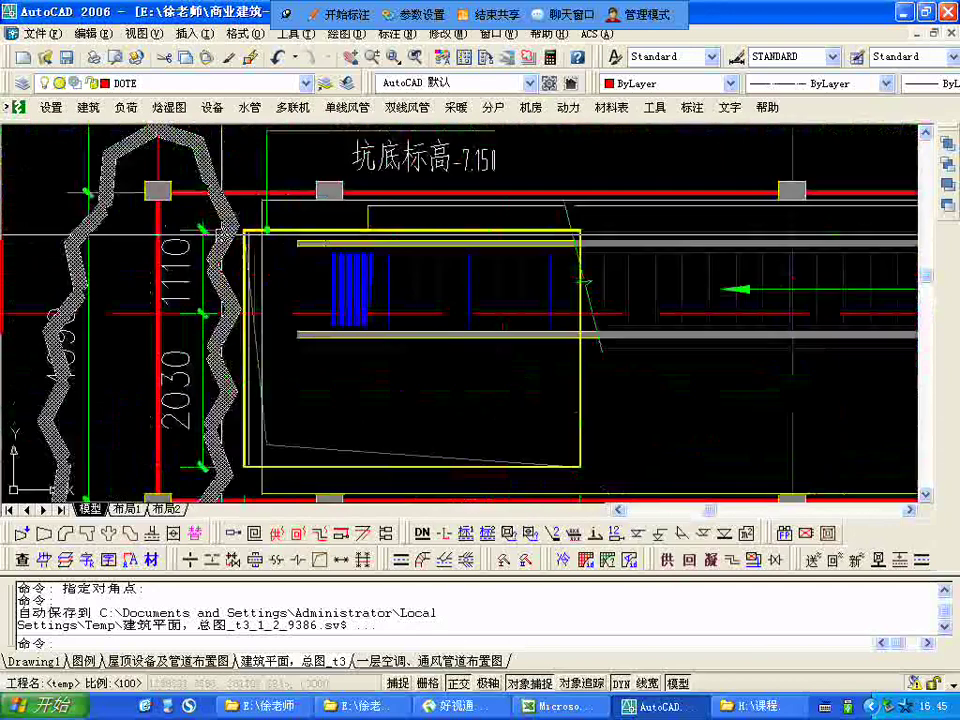
scroll(240, 240, "down", 4)
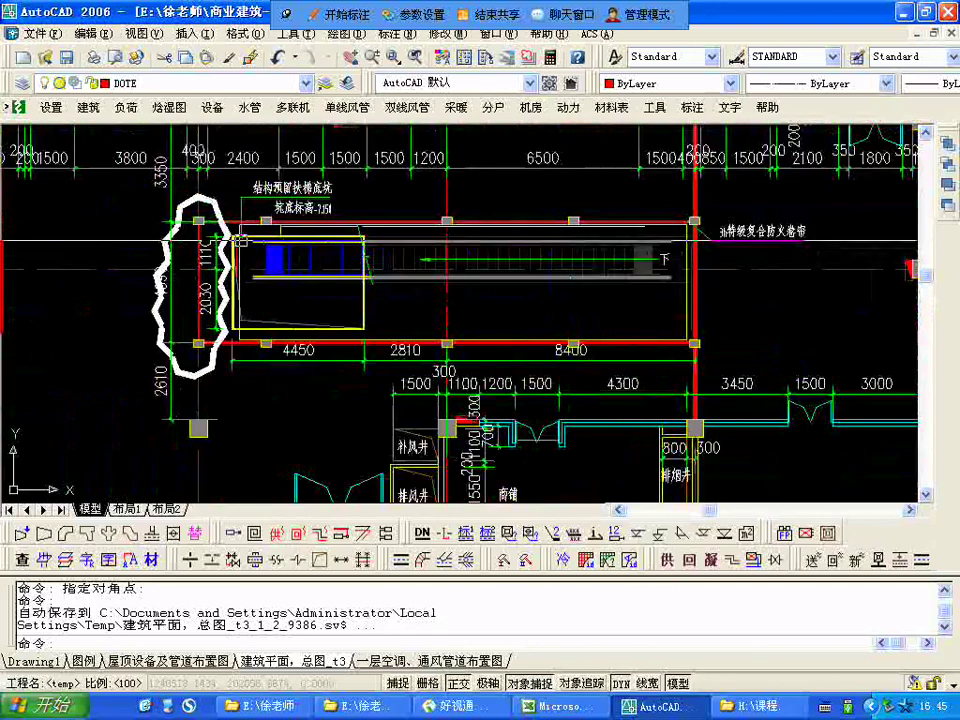
- Compare the parking-level plan with the basement shopping plan around the escalator
scroll(240, 240, "down", 5)
scroll(375, 202, "up", 4)
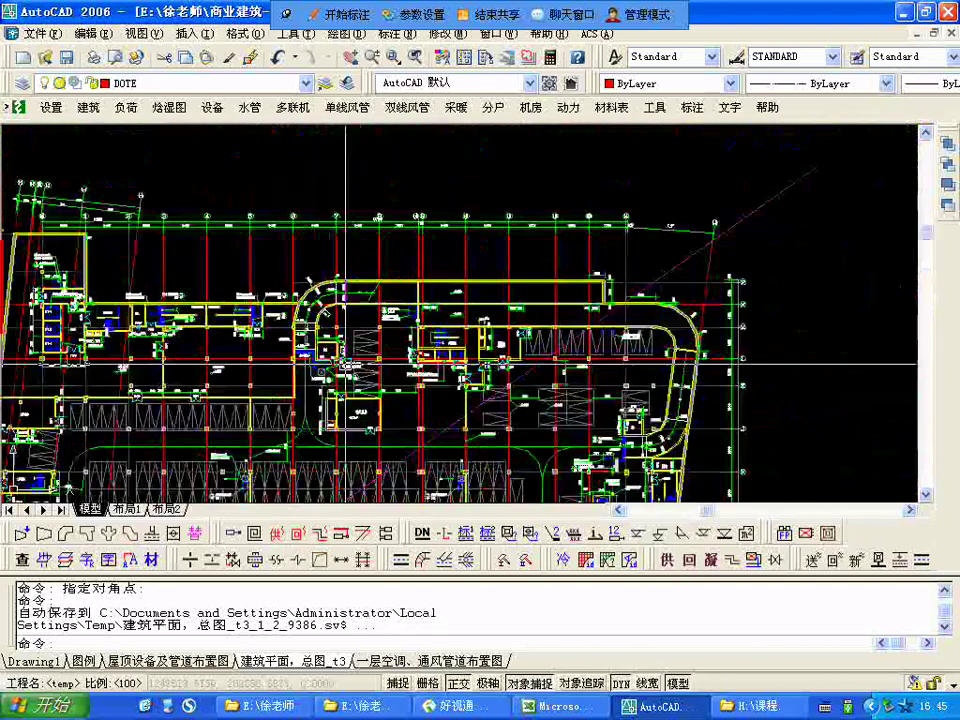
scroll(345, 221, "up", 3)
scroll(345, 221, "down", 6)
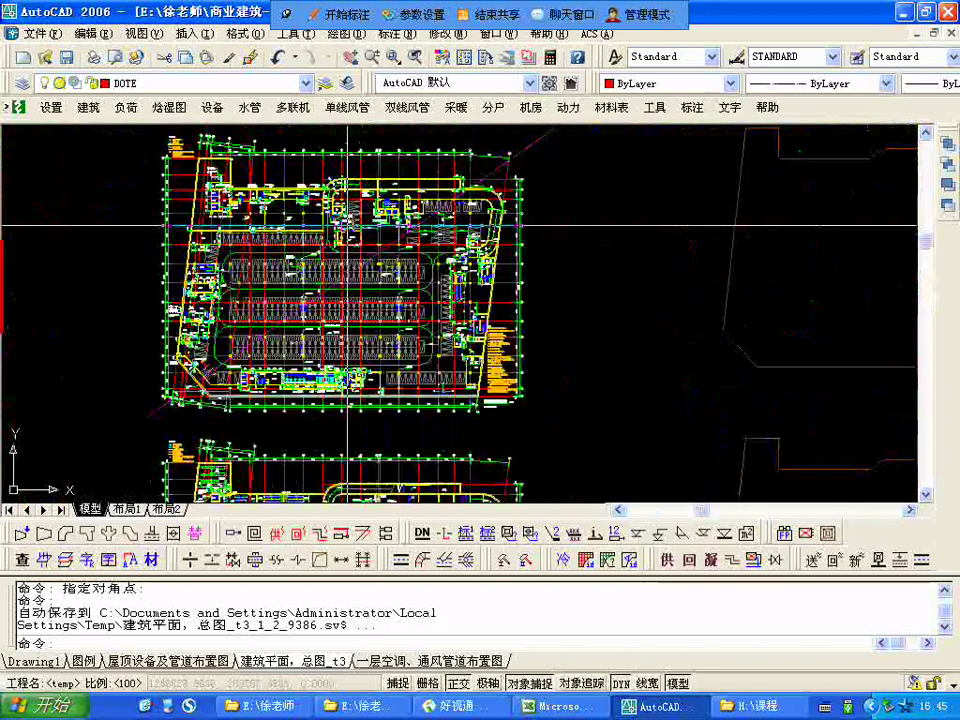
scroll(408, 418, "up", 3)
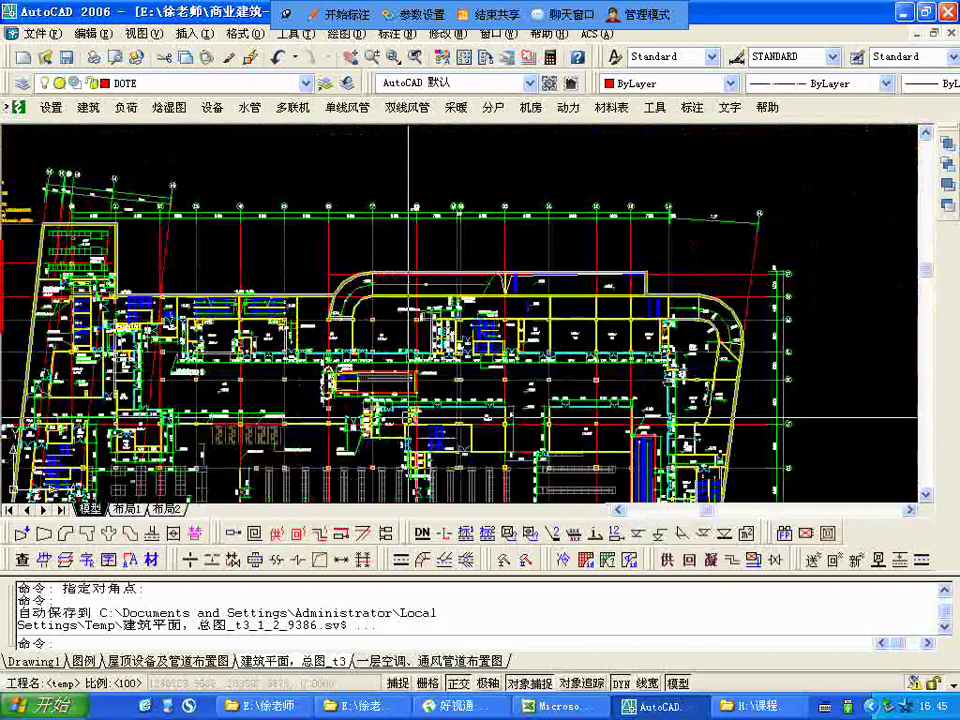
scroll(408, 418, "up", 5)
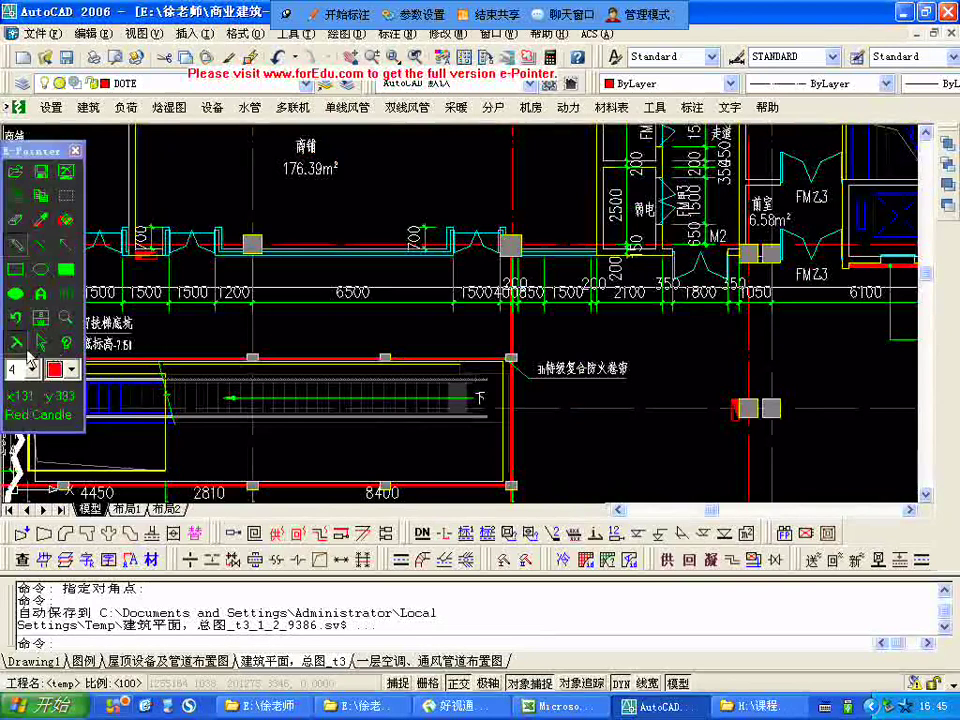
- Dismiss the annotation pen and review the escalator pit, shutter line and surrounding columns in detail
left_click(41, 342)
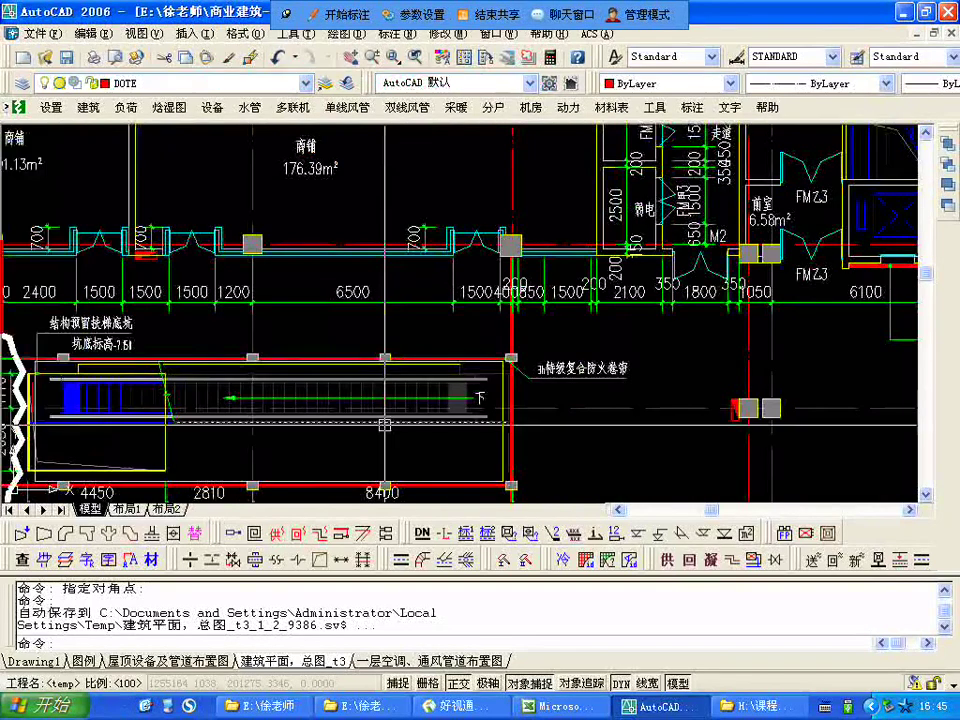
middle_click_drag(384, 424, 490, 326)
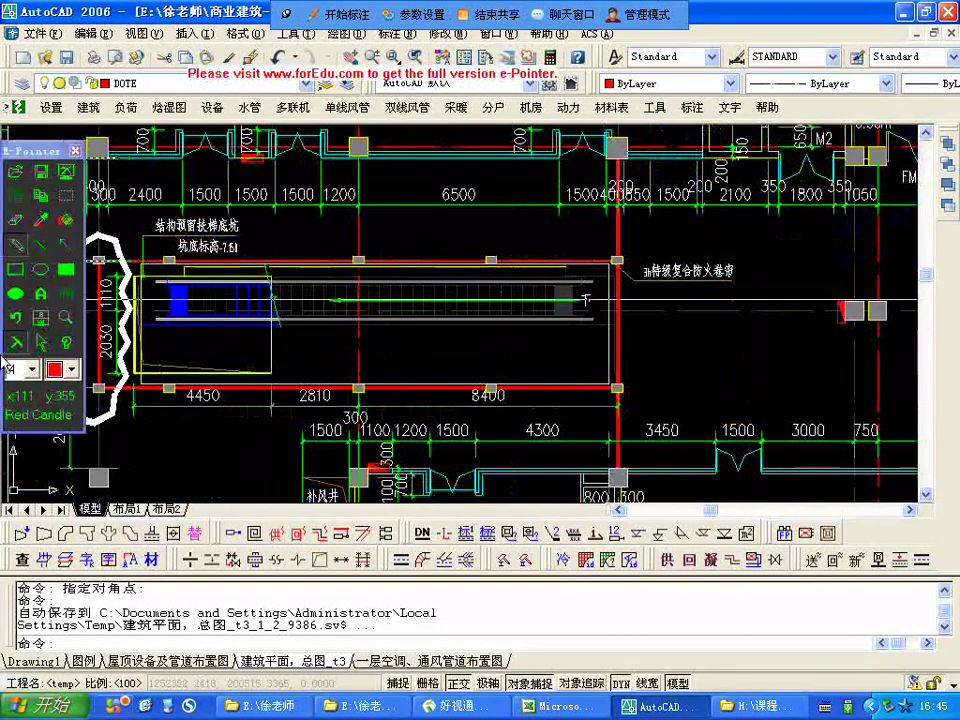
left_click(28, 262)
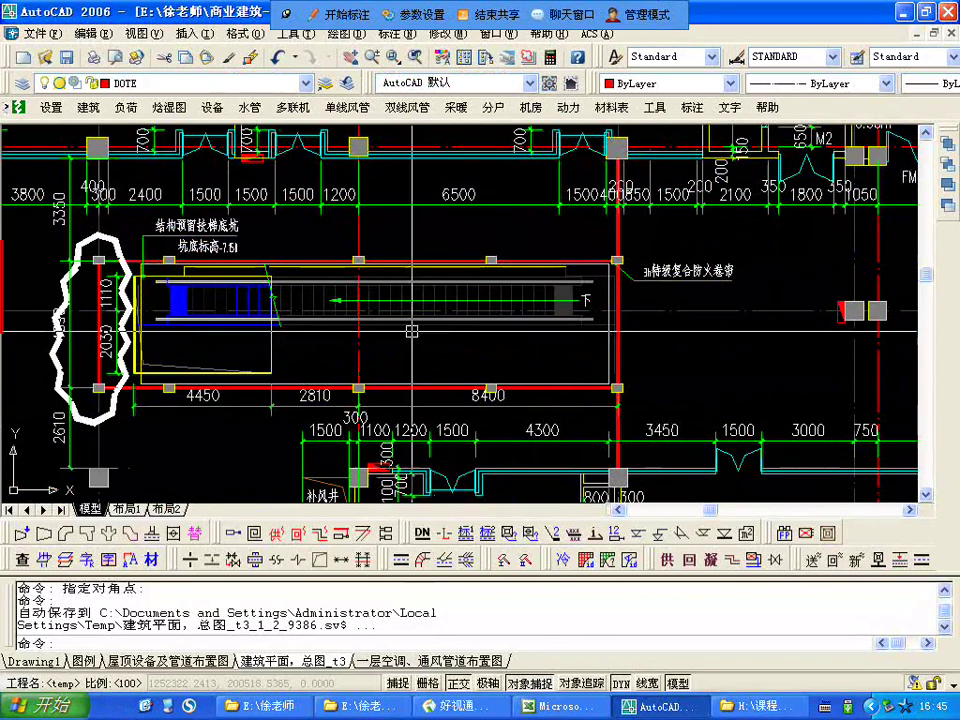
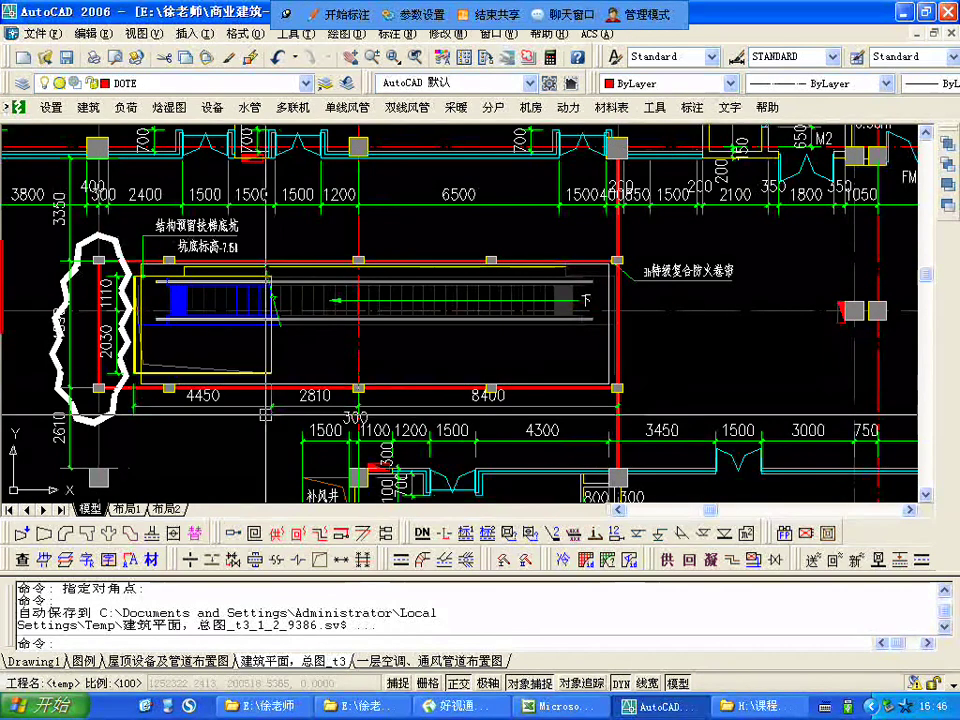
scroll(208, 288, "up", 5)
scroll(359, 373, "down", 4)
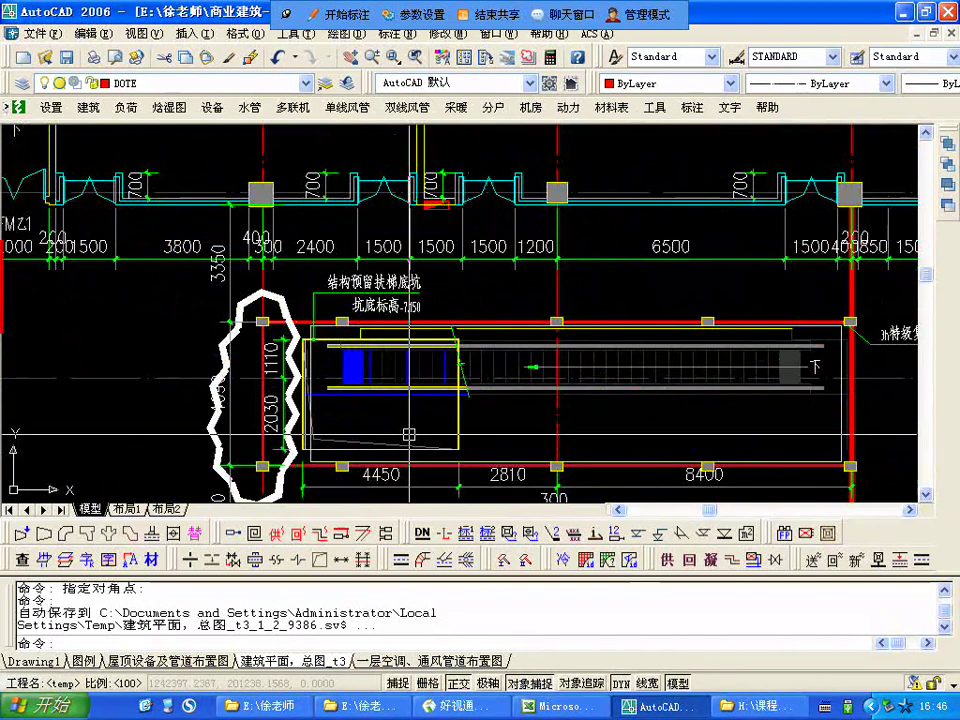
mouse_move(409, 436)
middle_mouse_down()
mouse_move(404, 315)
mouse_move(428, 322)
mouse_move(328, 367)
middle_mouse_up()
scroll(333, 366, "down", 1)
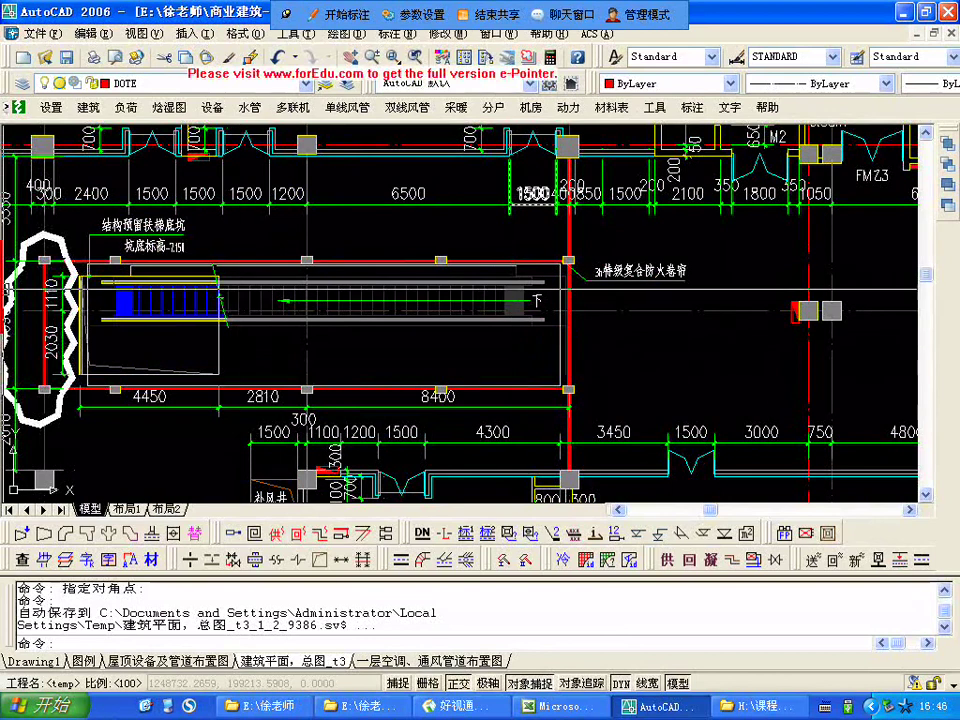
- Circle the escalator enclosure in red with the annotation pen, and clear the mark
key("Escape")
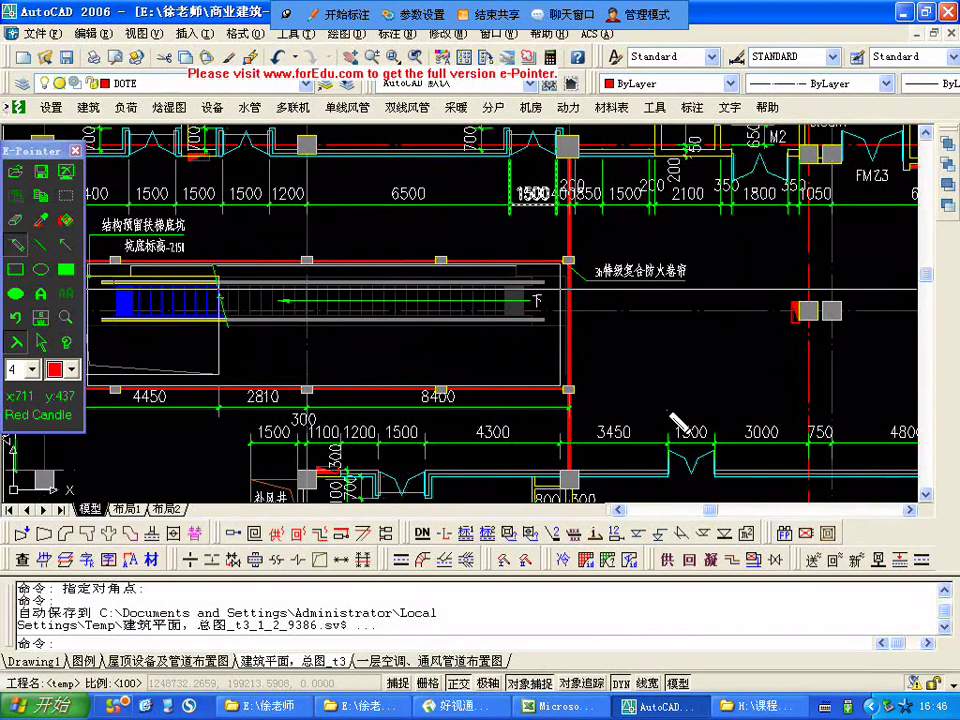
mouse_move(594, 404)
left_mouse_down()
mouse_move(133, 304)
mouse_move(624, 286)
mouse_move(505, 419)
left_mouse_up()
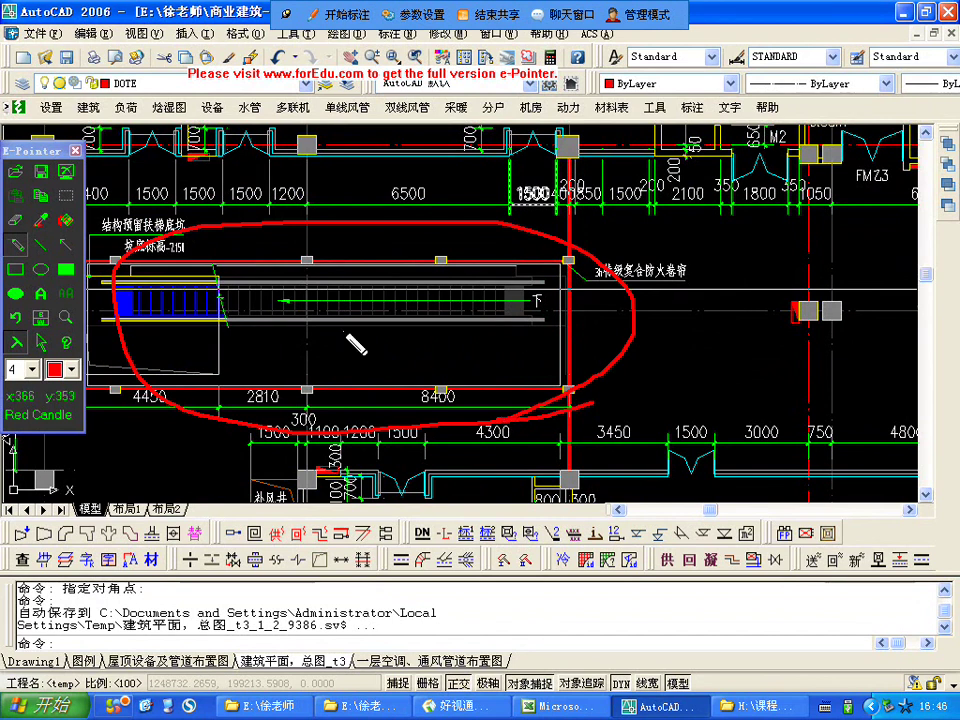
key("Escape")
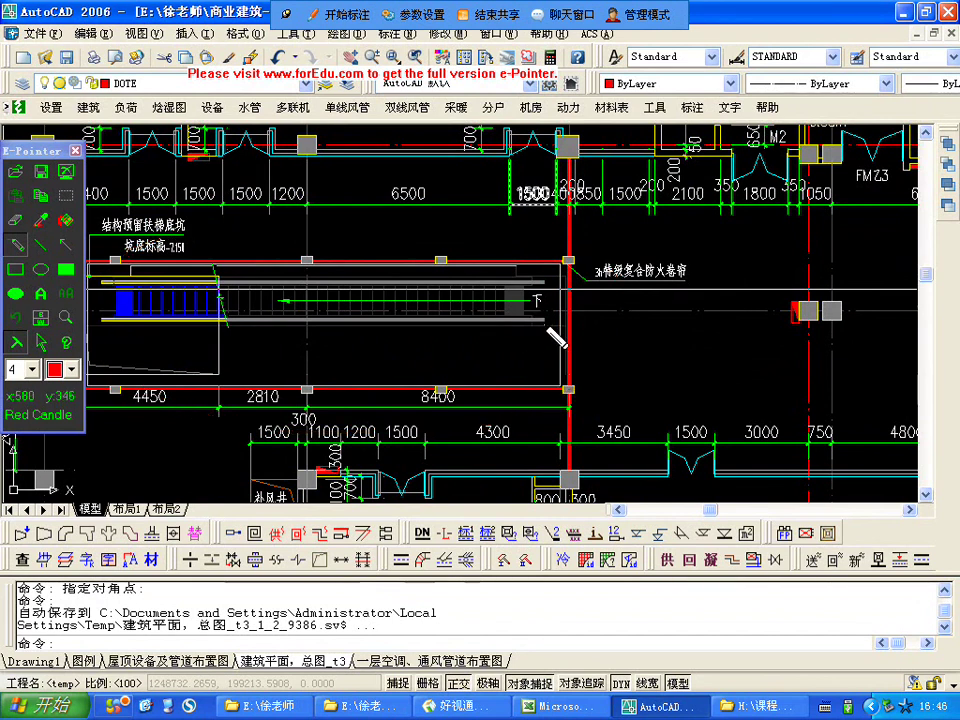
left_click(42, 343)
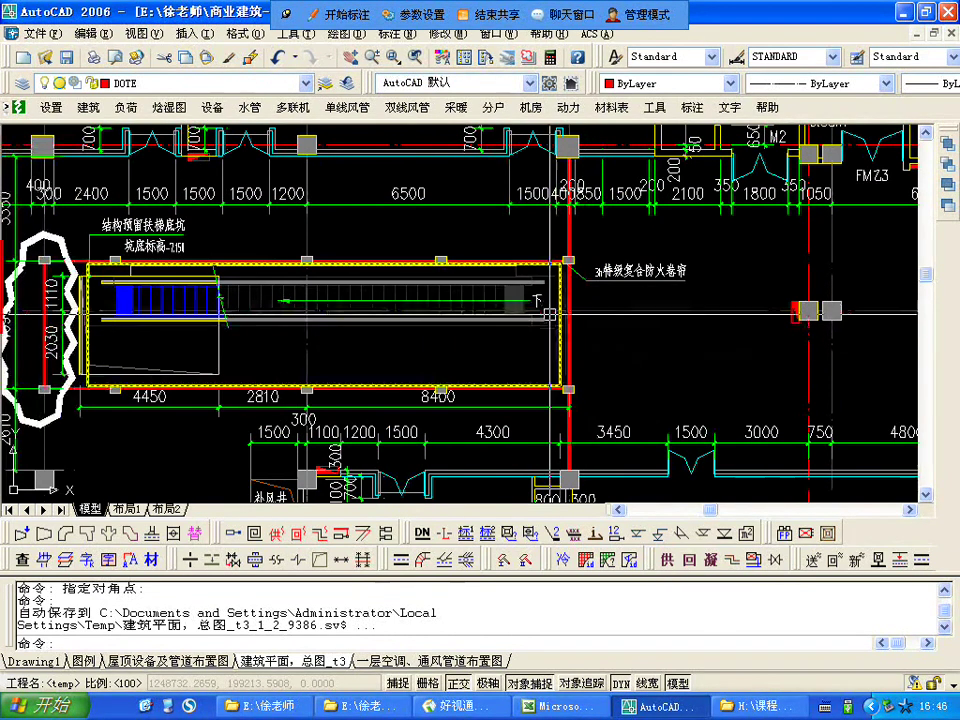
- Examine the long escalator beside the supermarket shelves, including its fire shutters and the 4200-wide reserved structural opening
scroll(585, 326, "down", 5)
scroll(553, 309, "down", 3)
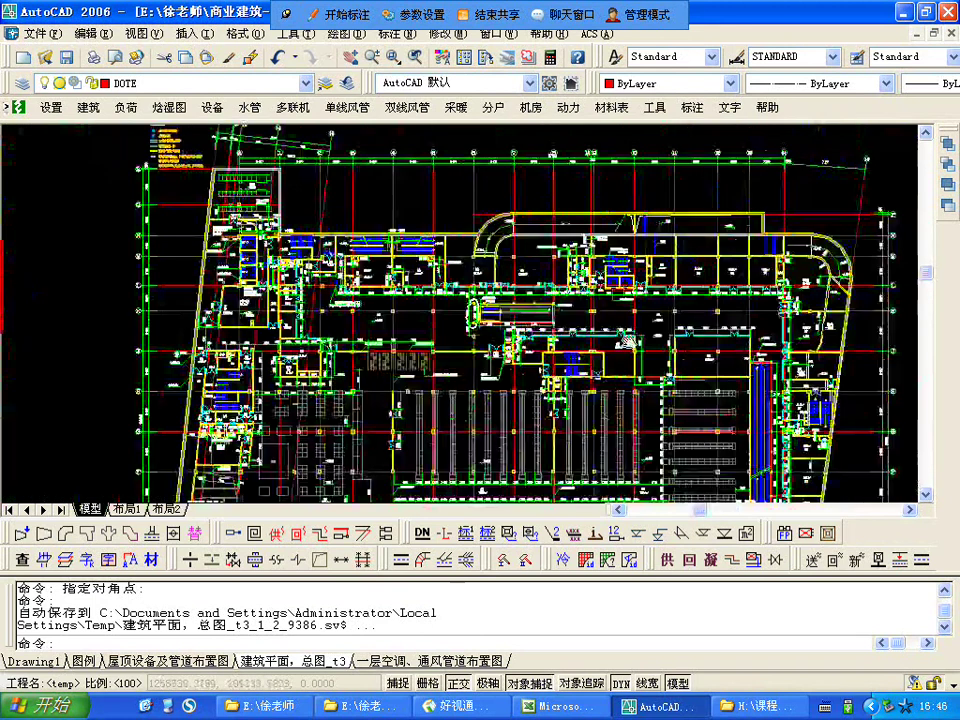
scroll(695, 212, "up", 5)
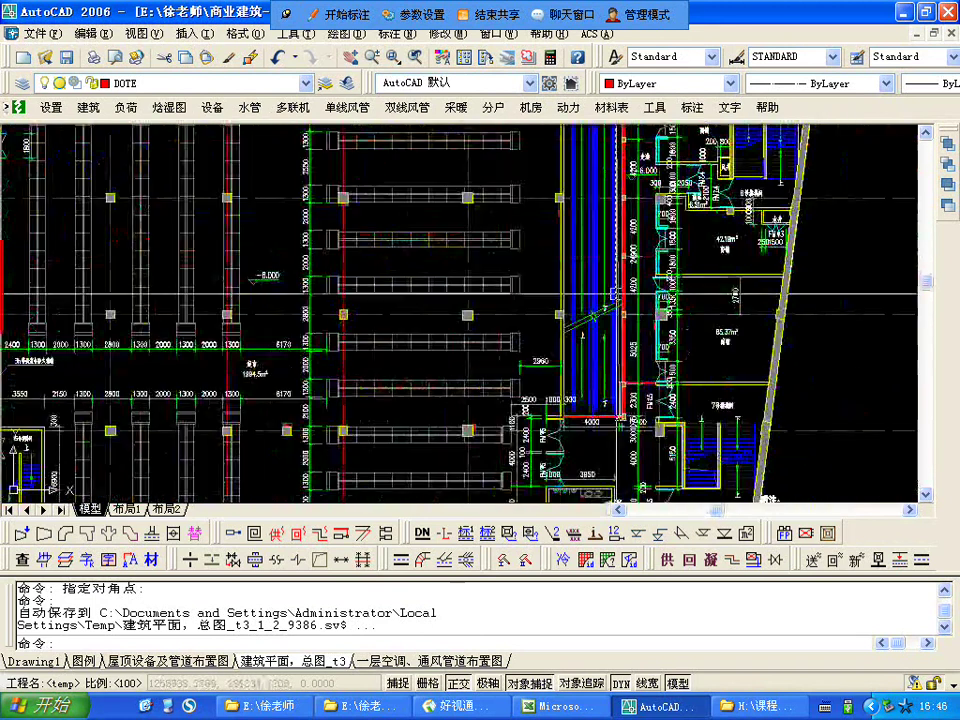
scroll(632, 358, "up", 3)
scroll(622, 340, "down", 4)
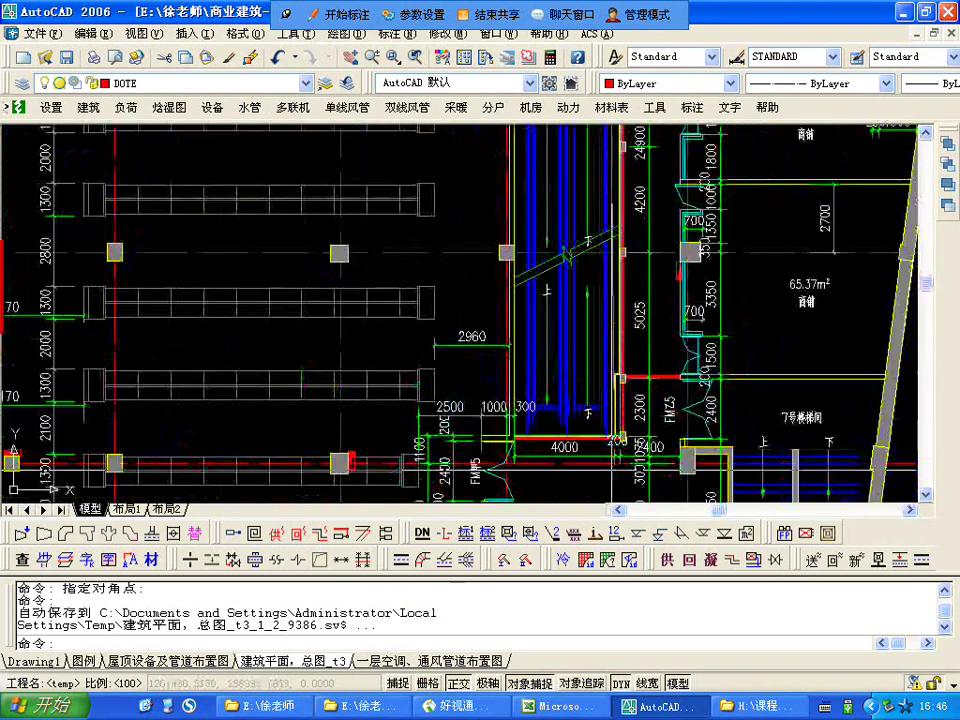
scroll(623, 301, "up", 5)
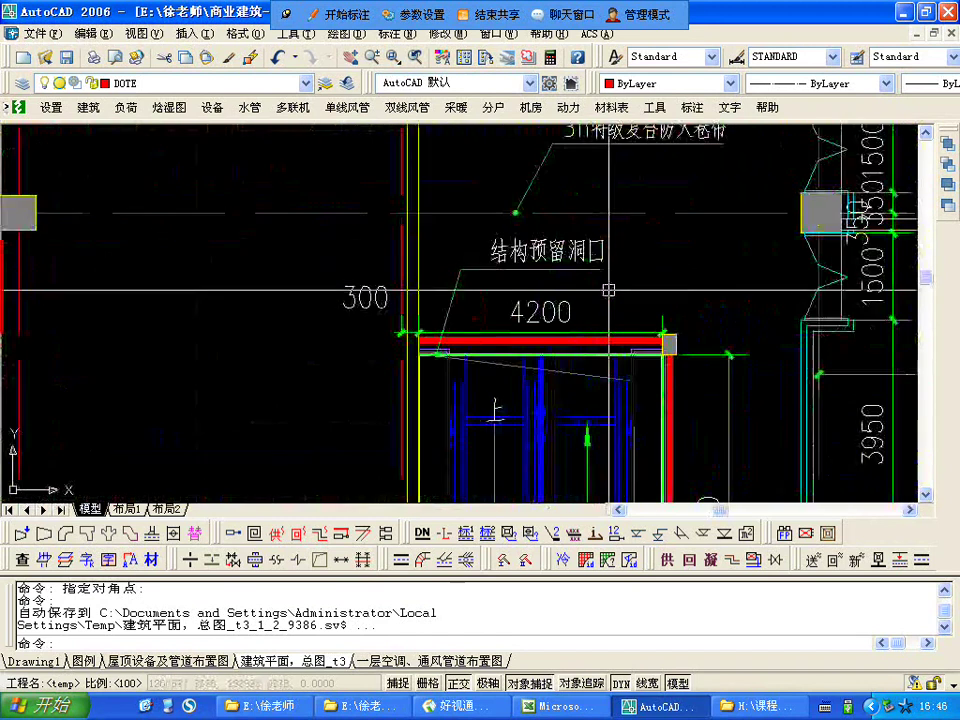
mouse_move(623, 301)
middle_mouse_down()
mouse_move(581, 420)
mouse_move(575, 192)
middle_mouse_up()
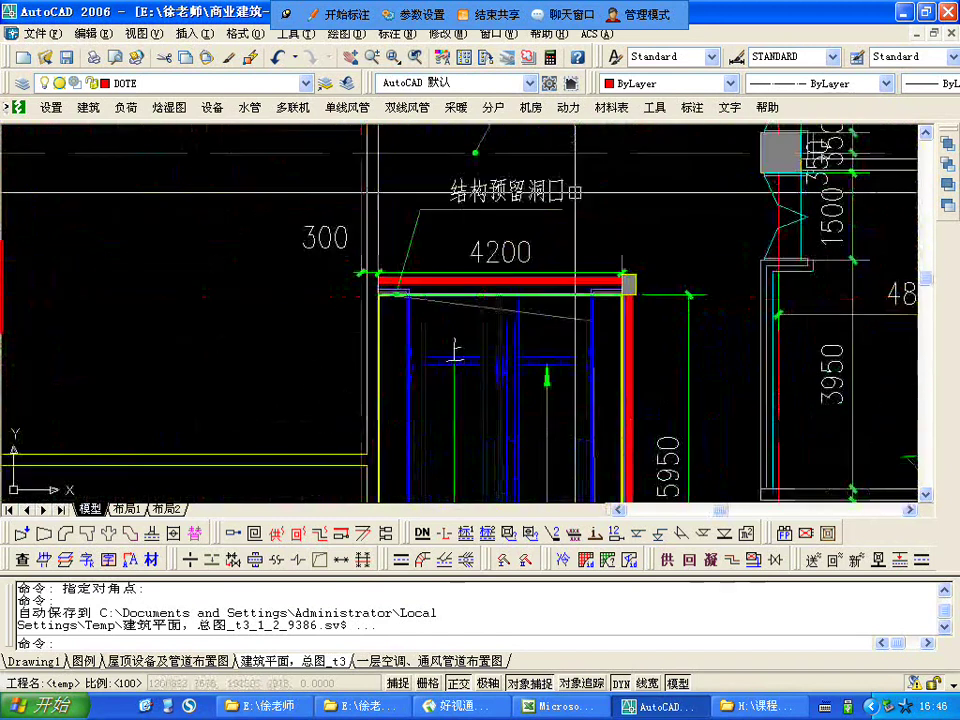
scroll(575, 192, "down", 8)
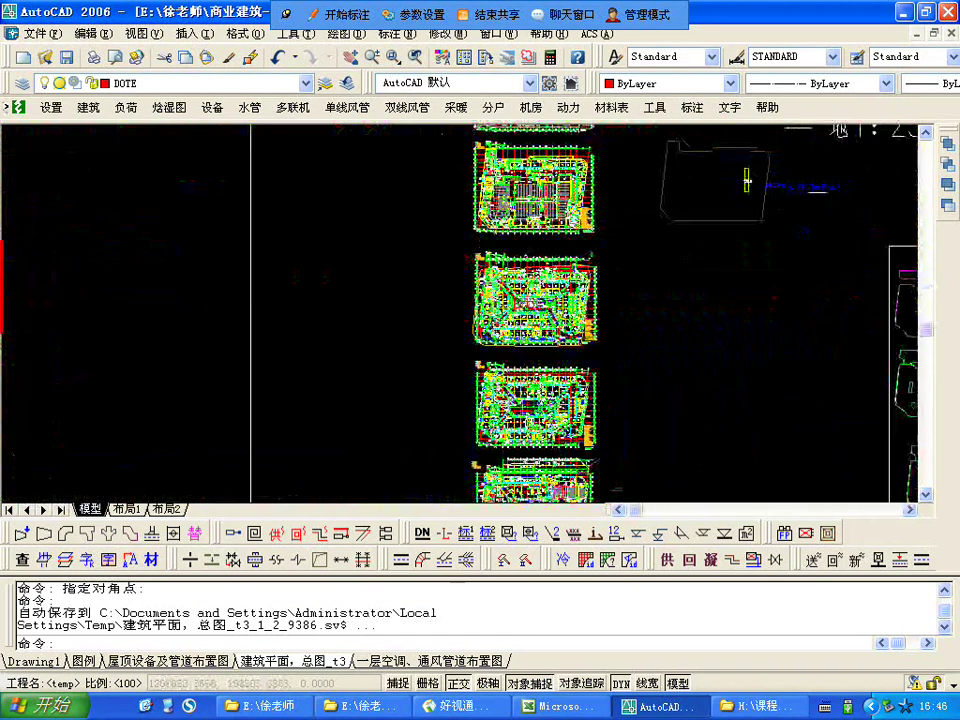
- Examine the fire shutter enclosures around the ground-floor long escalator and the paired escalators on the 5.400 level
scroll(545, 288, "up", 8)
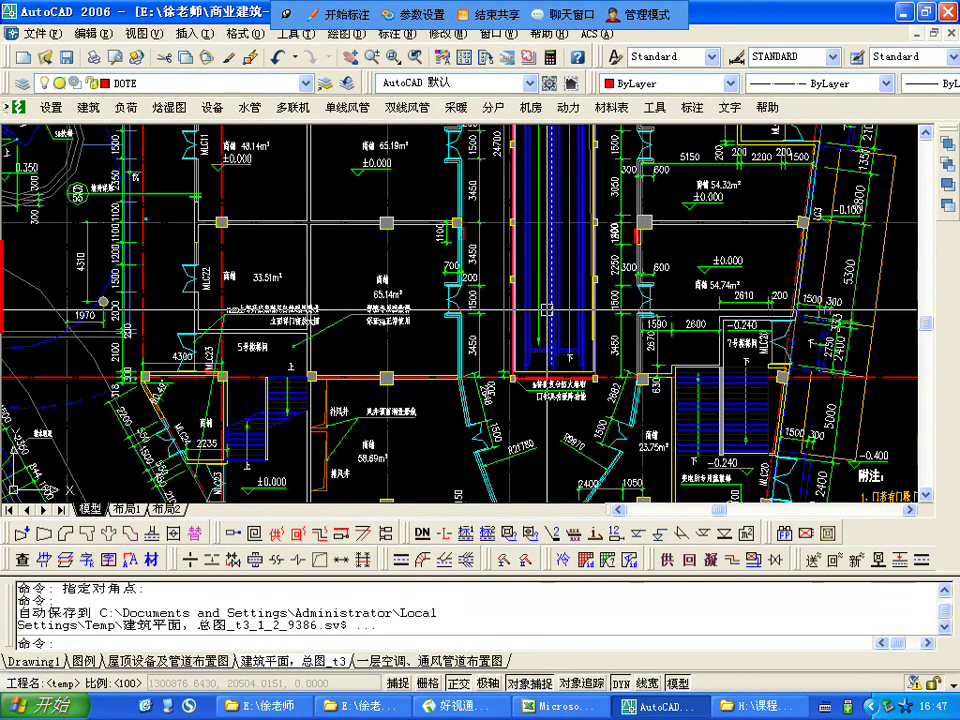
scroll(388, 261, "down", 2)
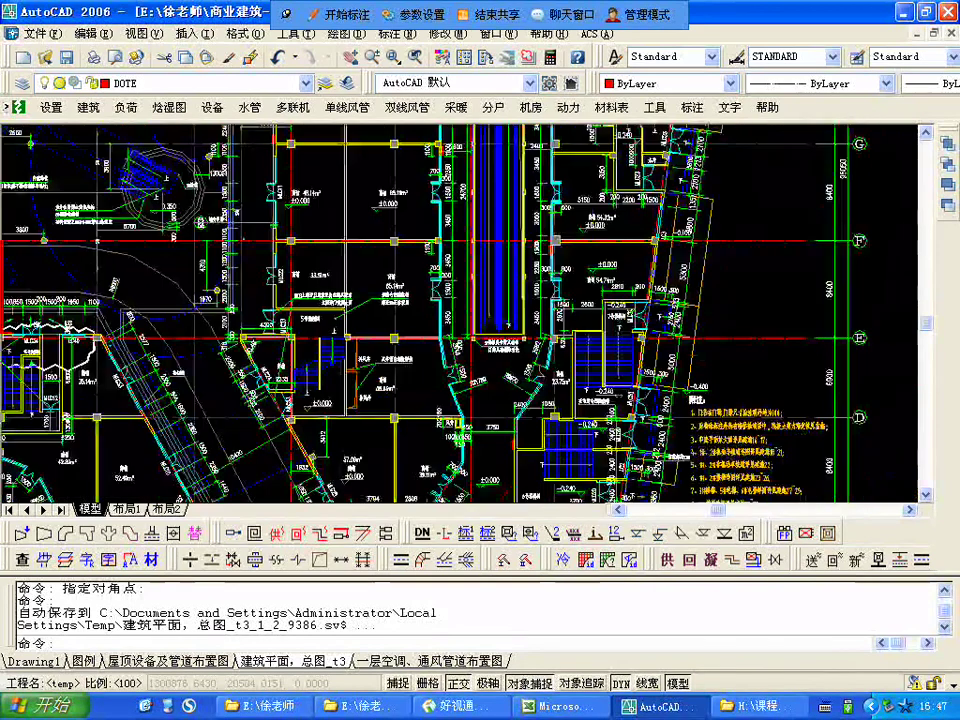
scroll(388, 258, "down", 5)
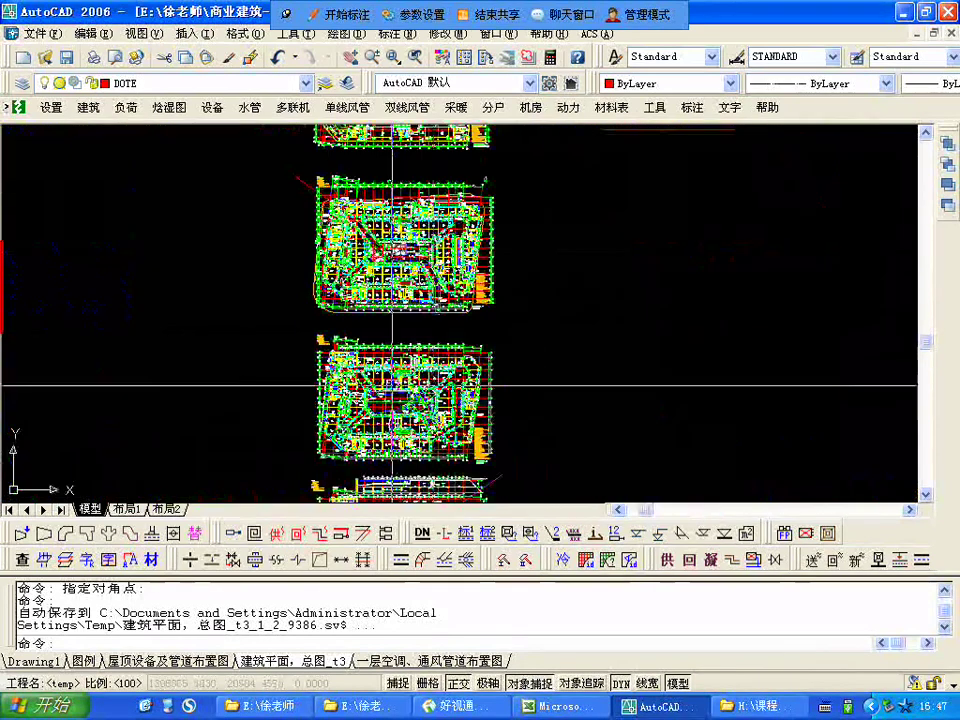
scroll(392, 386, "up", 7)
scroll(531, 382, "up", 3)
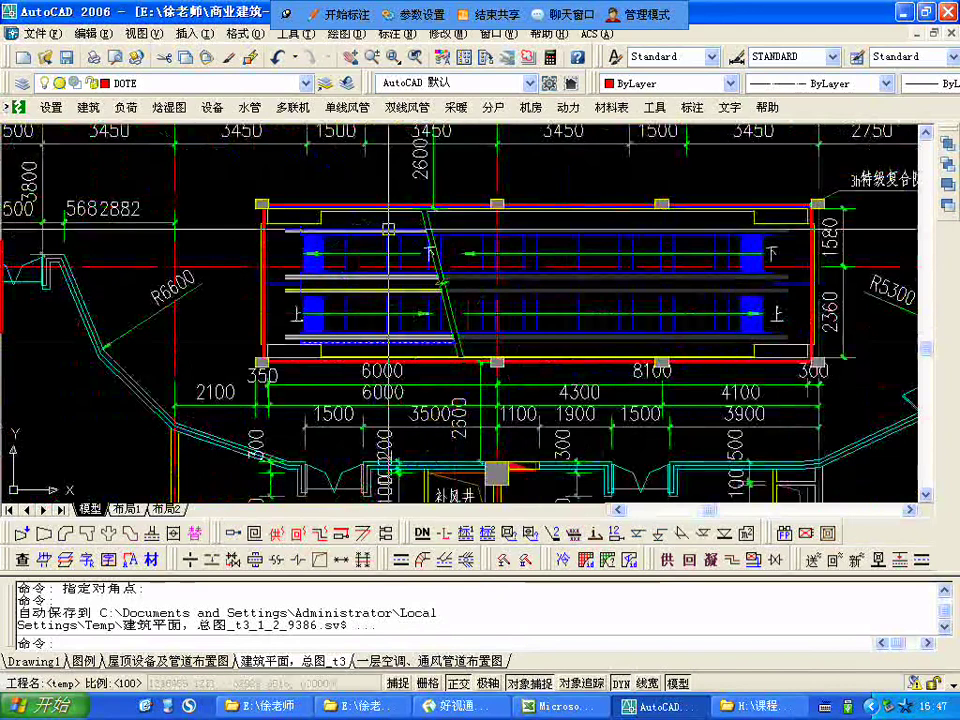
scroll(517, 218, "down", 5)
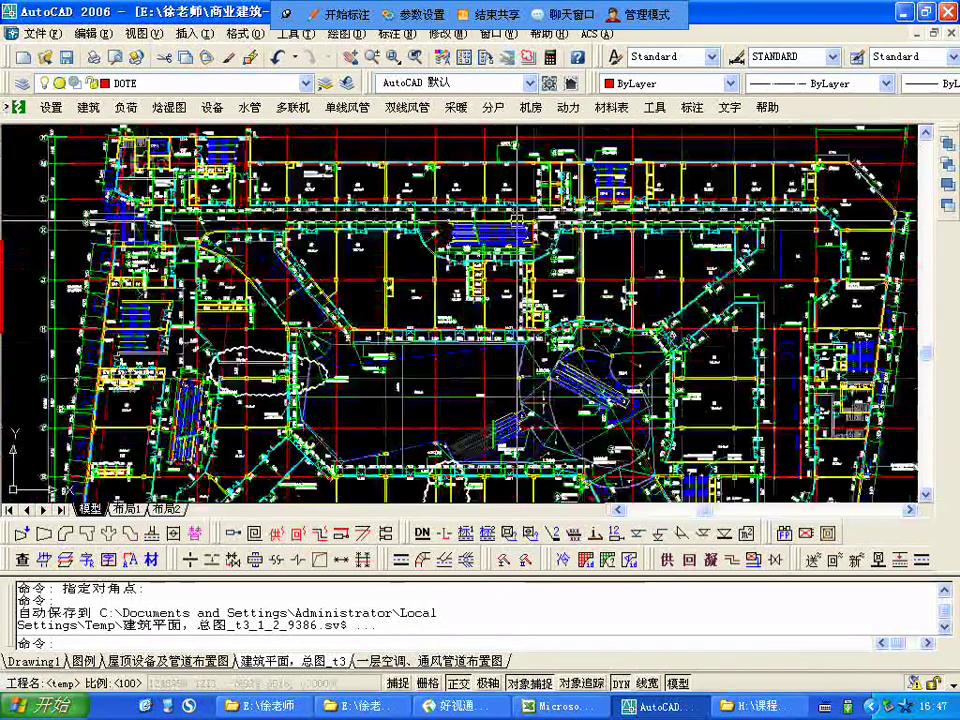
scroll(517, 218, "up", 6)
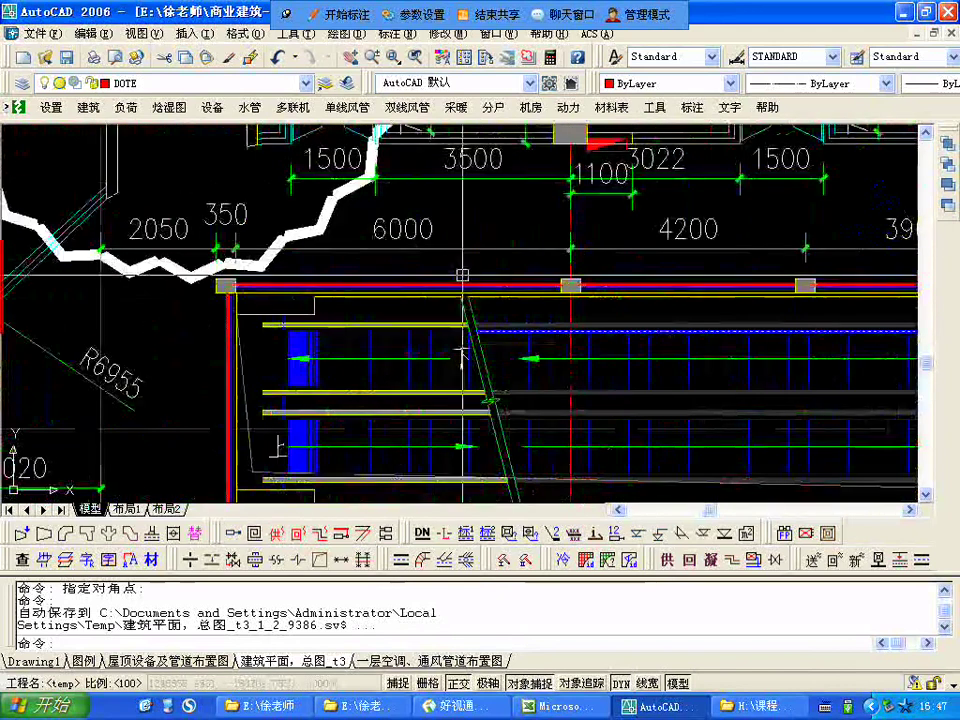
scroll(462, 275, "down", 4)
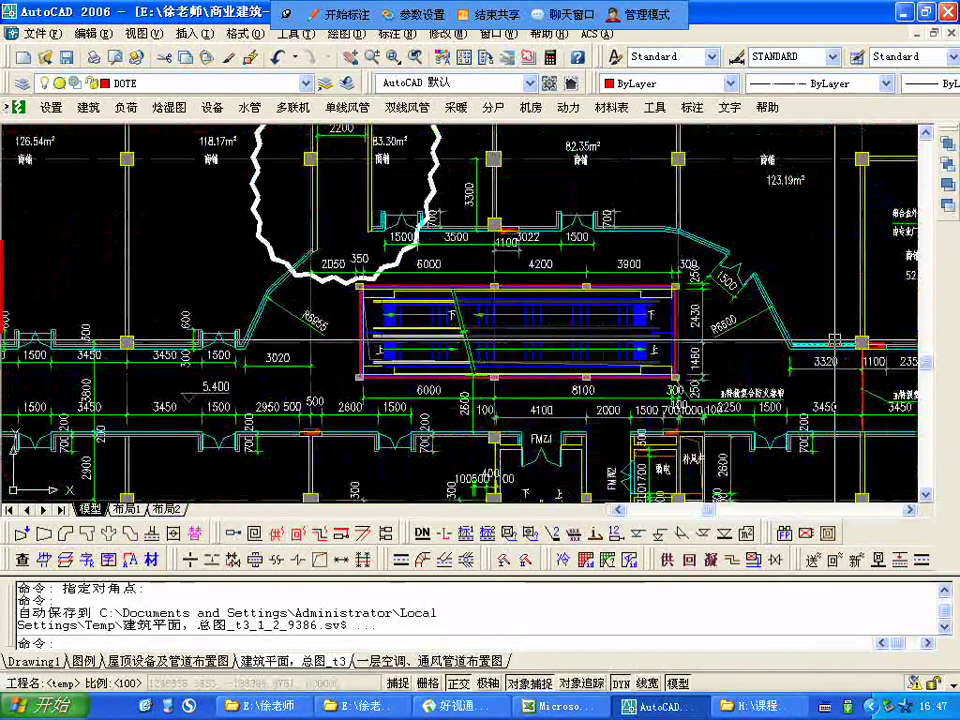
scroll(833, 340, "down", 3)
- Examine the slanted escalator between gridlines E and G on the 5.400 level, including its shutter line and corner columns
scroll(590, 293, "up", 5)
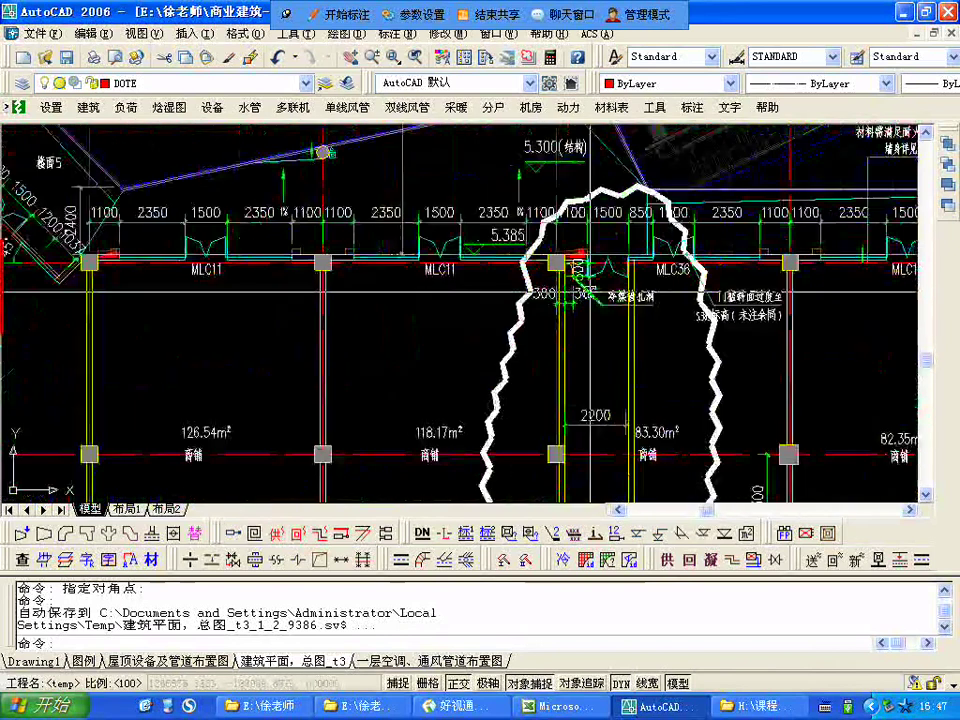
scroll(590, 293, "down", 4)
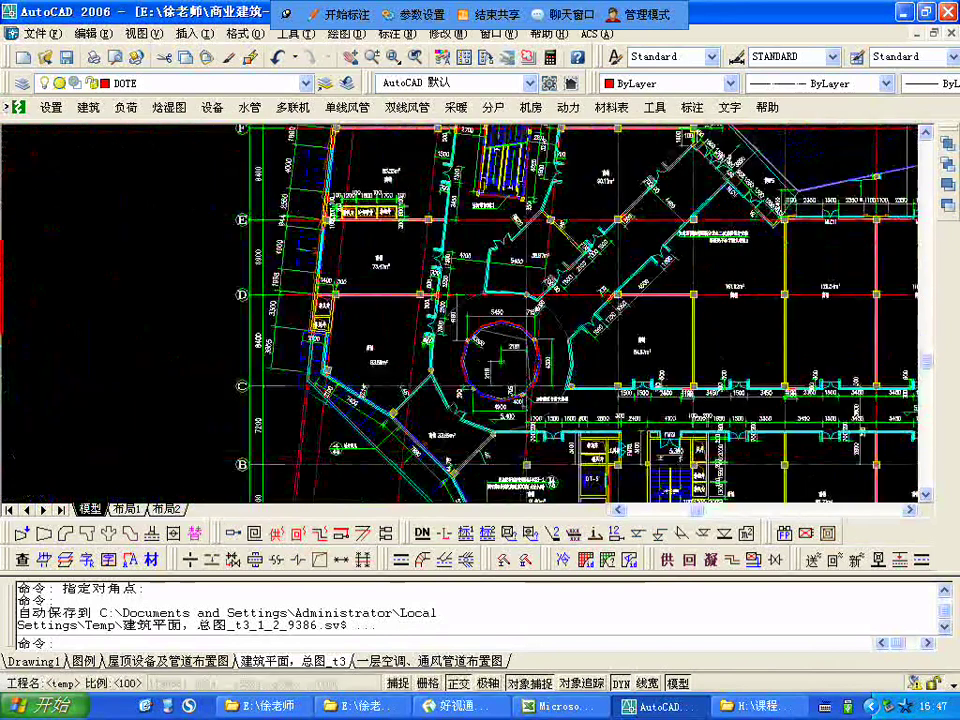
scroll(453, 317, "up", 5)
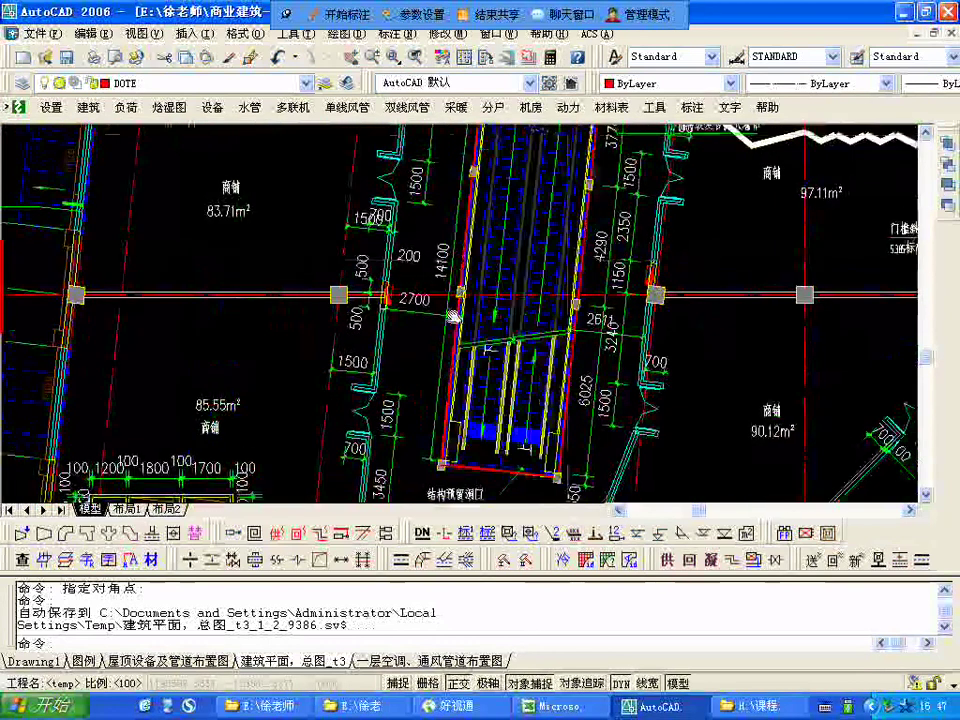
scroll(453, 317, "up", 3)
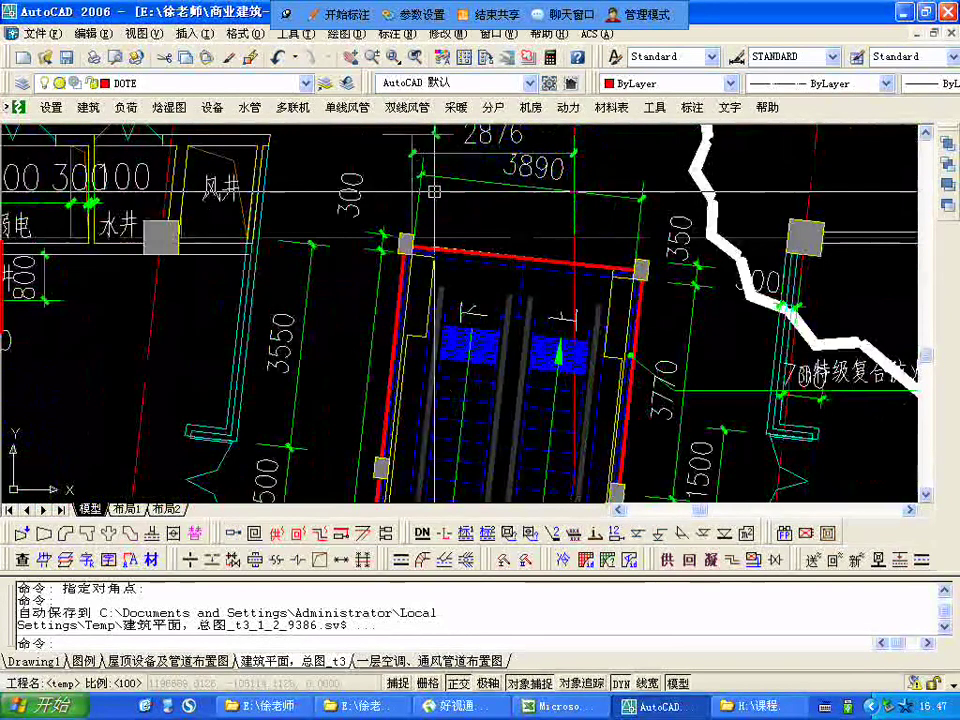
scroll(434, 191, "down", 2)
scroll(434, 191, "down", 3)
scroll(434, 400, "up", 5)
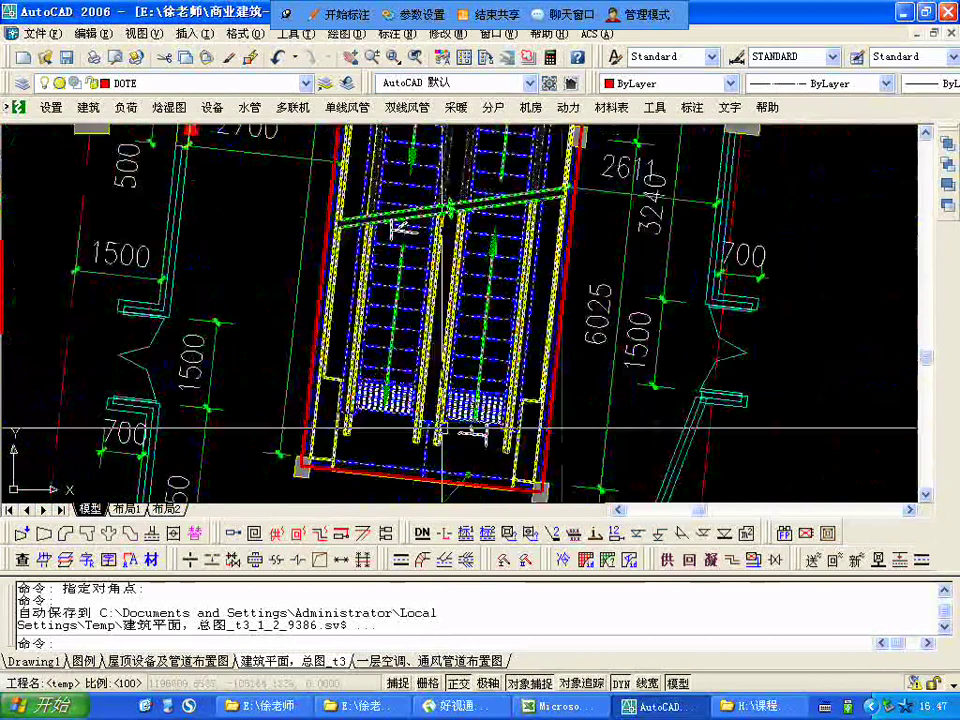
scroll(434, 400, "down", 5)
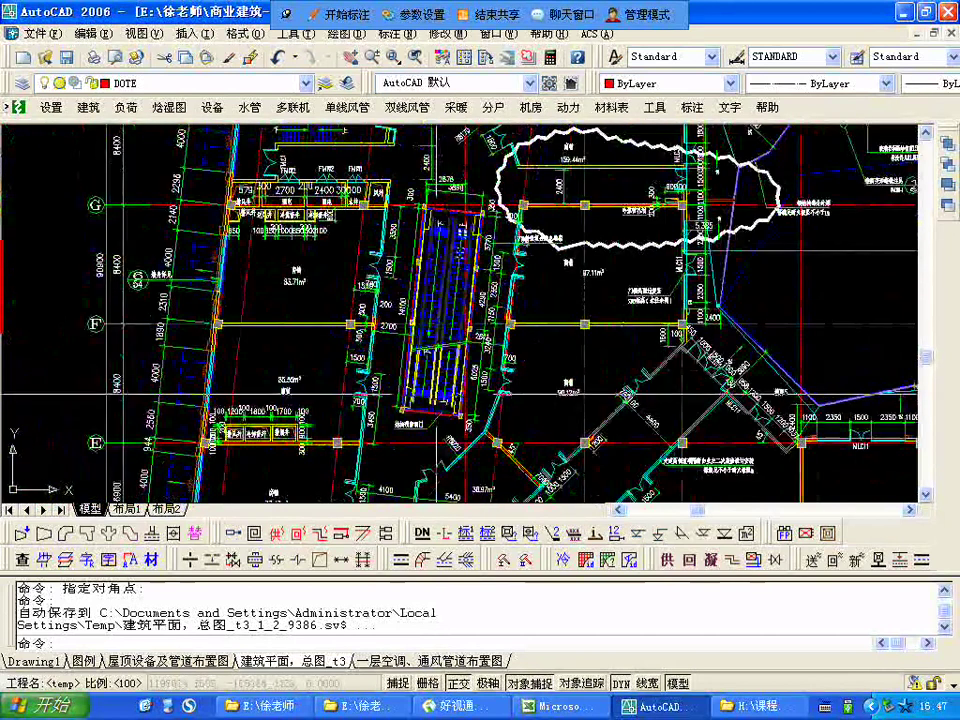
- Examine the circular floor opening near gridlines C and D, its surrounding fire shutter and the adjacent shopfront wall
scroll(422, 395, "up", 6)
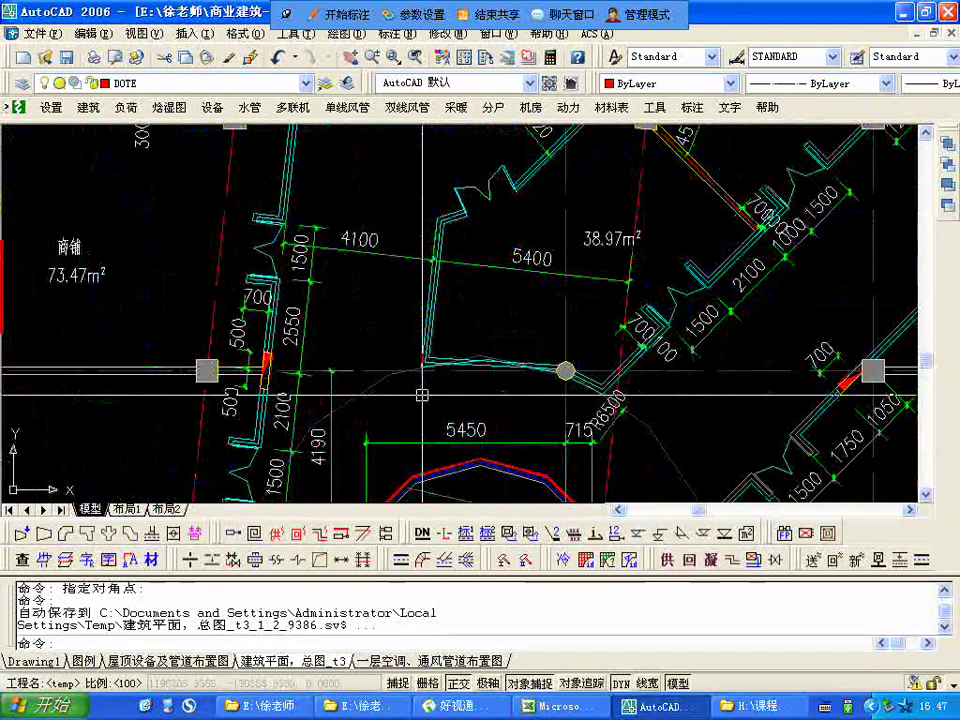
scroll(422, 395, "up", 6)
scroll(525, 300, "down", 3)
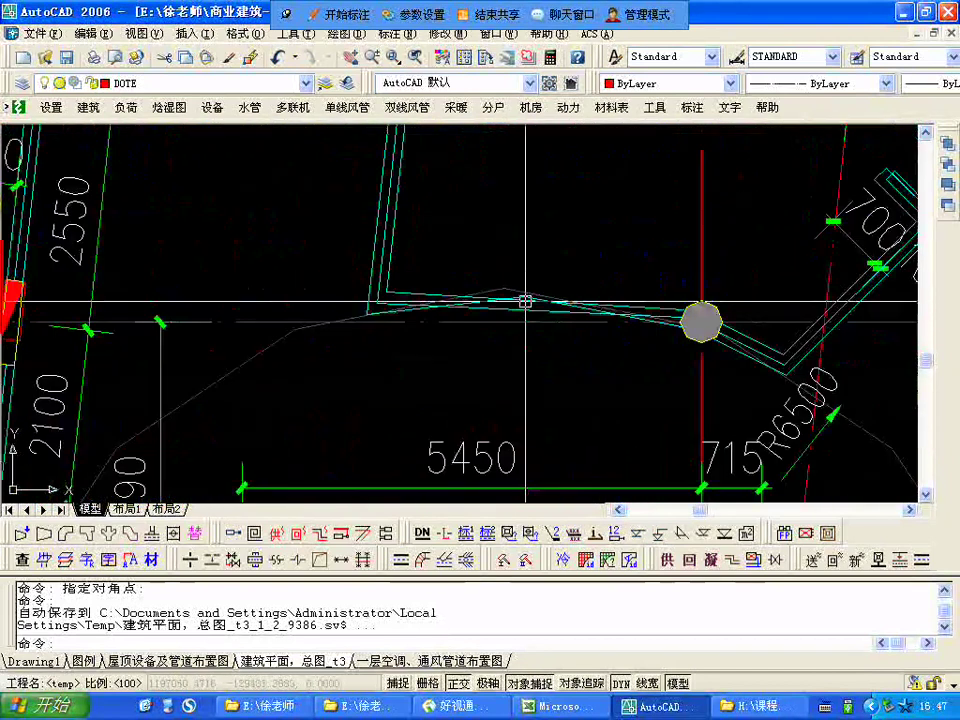
scroll(525, 300, "down", 6)
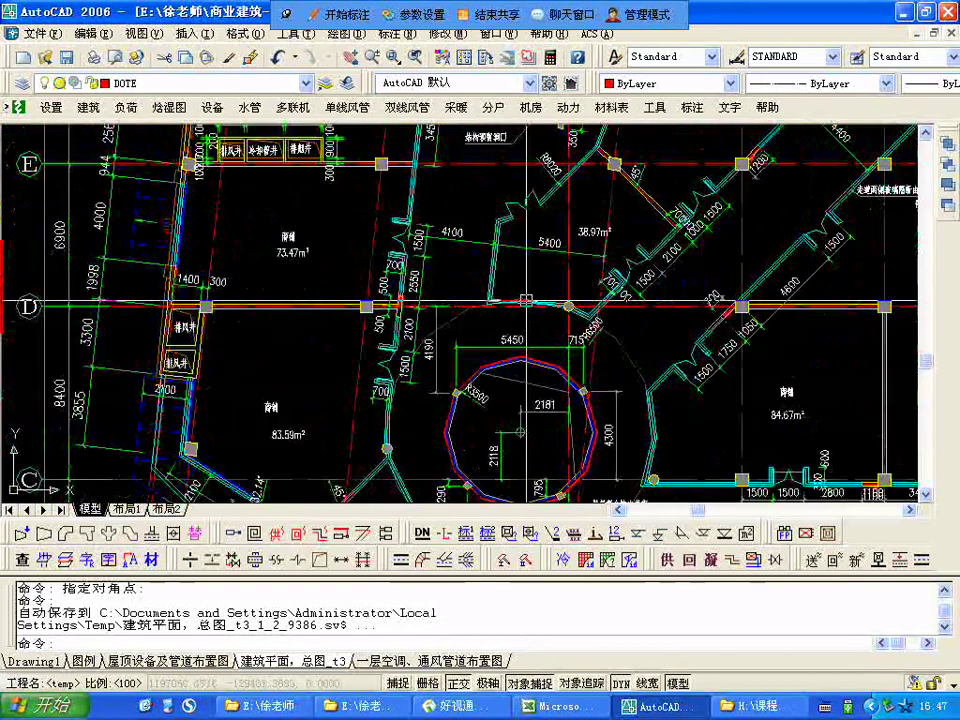
scroll(525, 300, "down", 3)
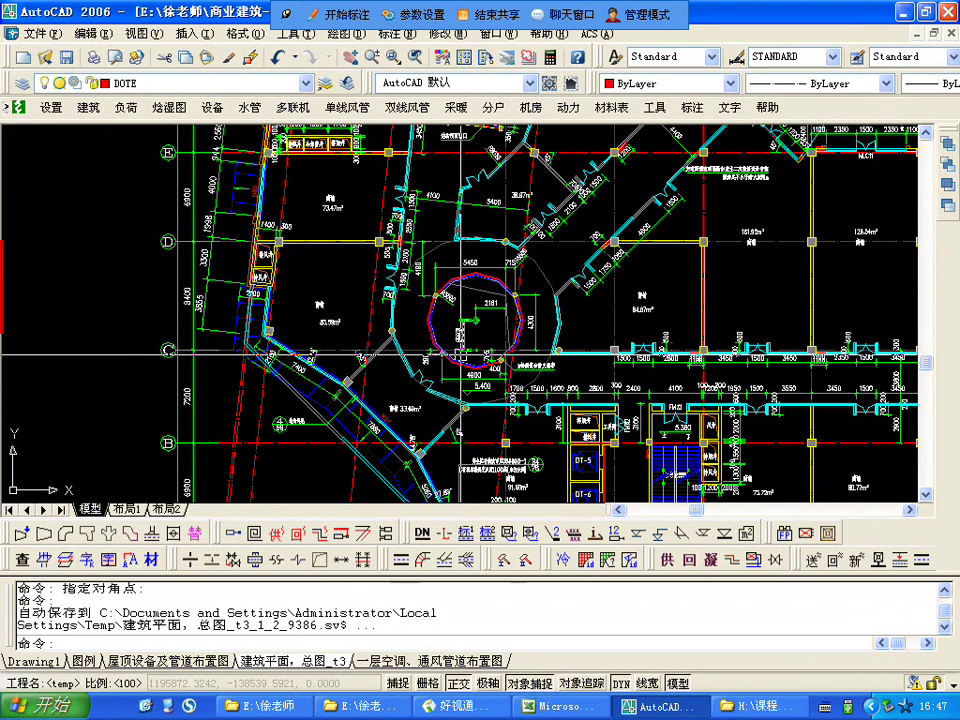
scroll(473, 424, "down", 2)
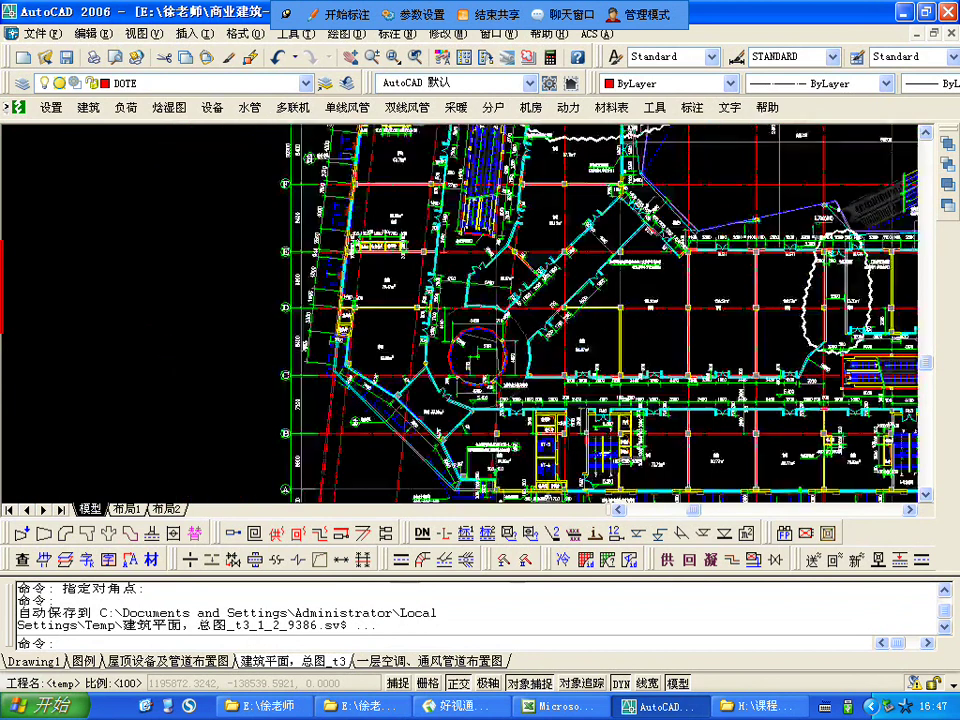
- Compare the upper plans and examine the long round-ended opening beside stairwell 8, including its 3h composite fire shutter enclosure
scroll(567, 285, "up", 6)
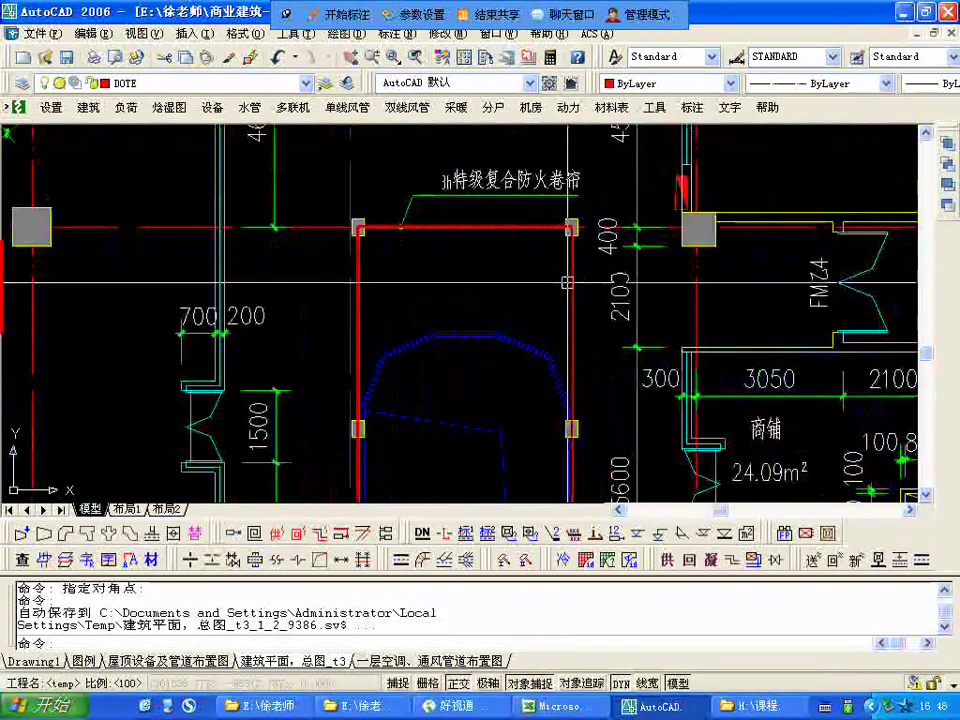
scroll(470, 413, "down", 7)
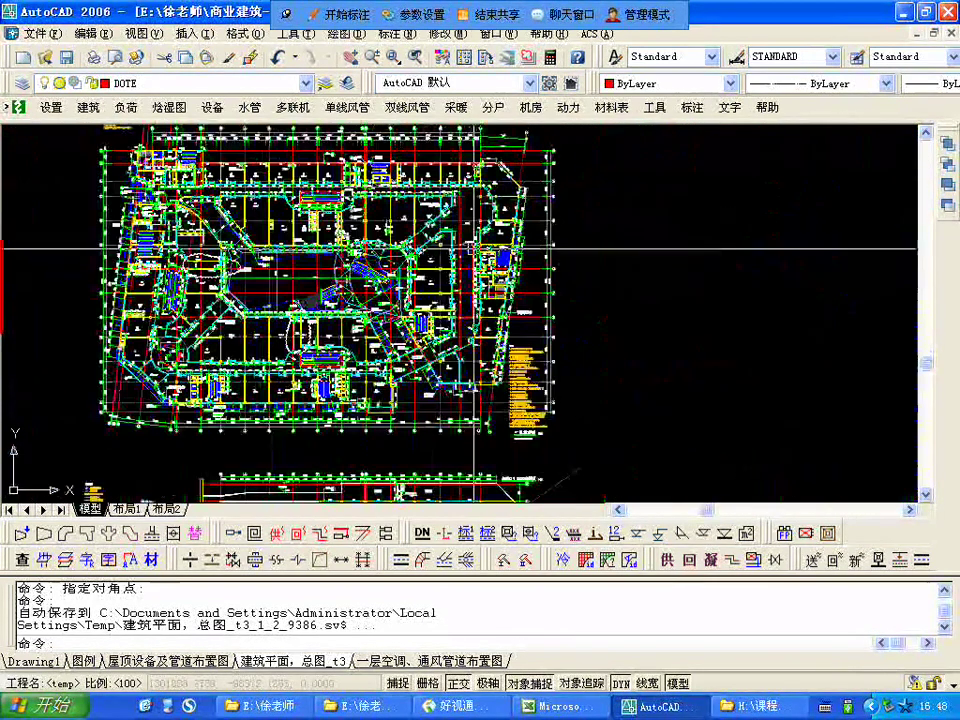
middle_click_drag(470, 413, 470, 198)
scroll(501, 464, "up", 3)
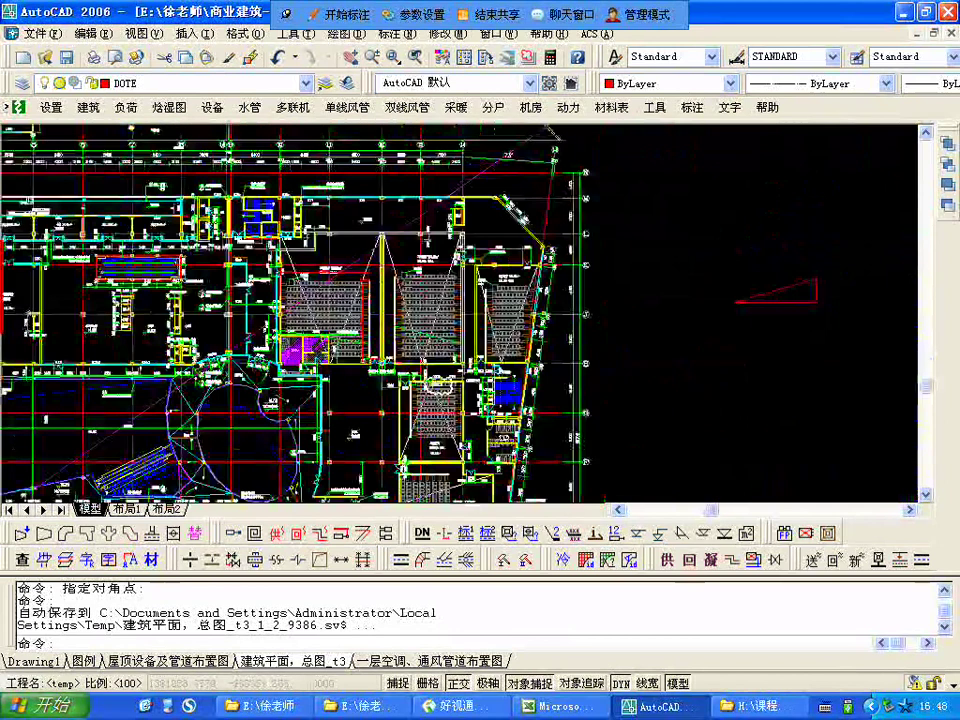
scroll(470, 400, "down", 4)
scroll(416, 319, "up", 6)
scroll(416, 319, "up", 5)
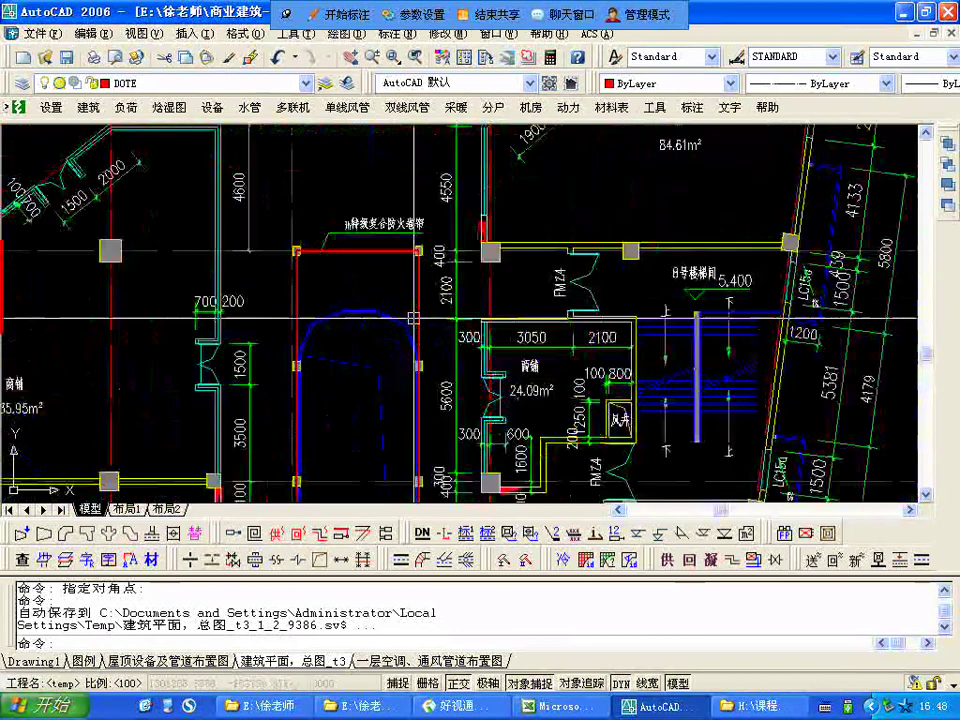
middle_click_drag(416, 319, 411, 185)
scroll(411, 185, "down", 4)
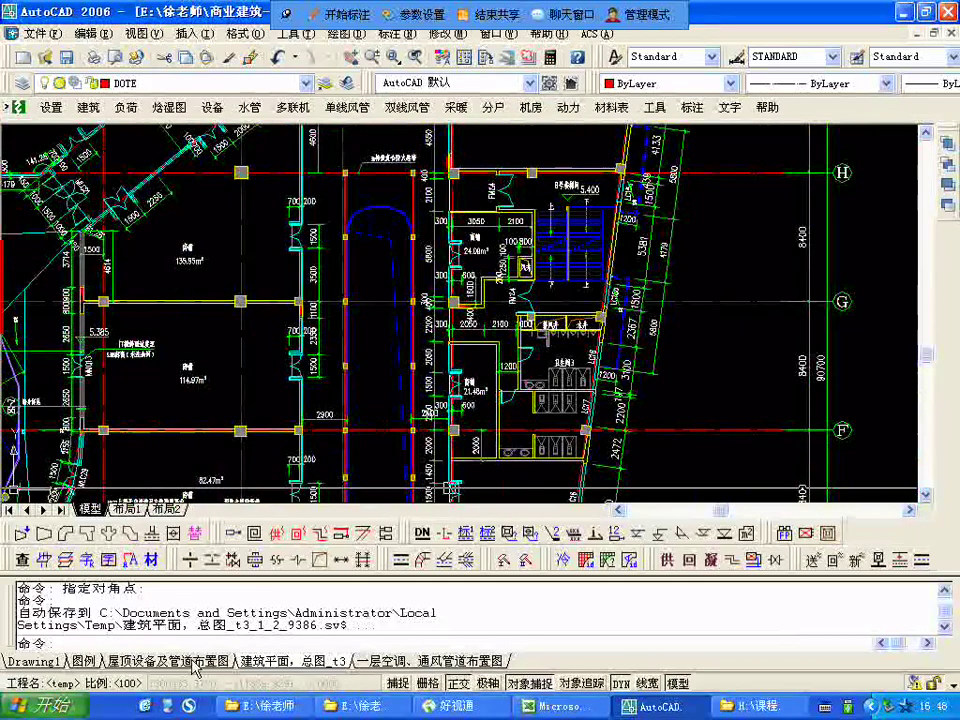
- Open the 二层防排烟平面图 drawing from the 暖通图纸 folder, skipping the missing BASE.shx shape file and dismissing the external reference notice
left_click(365, 710)
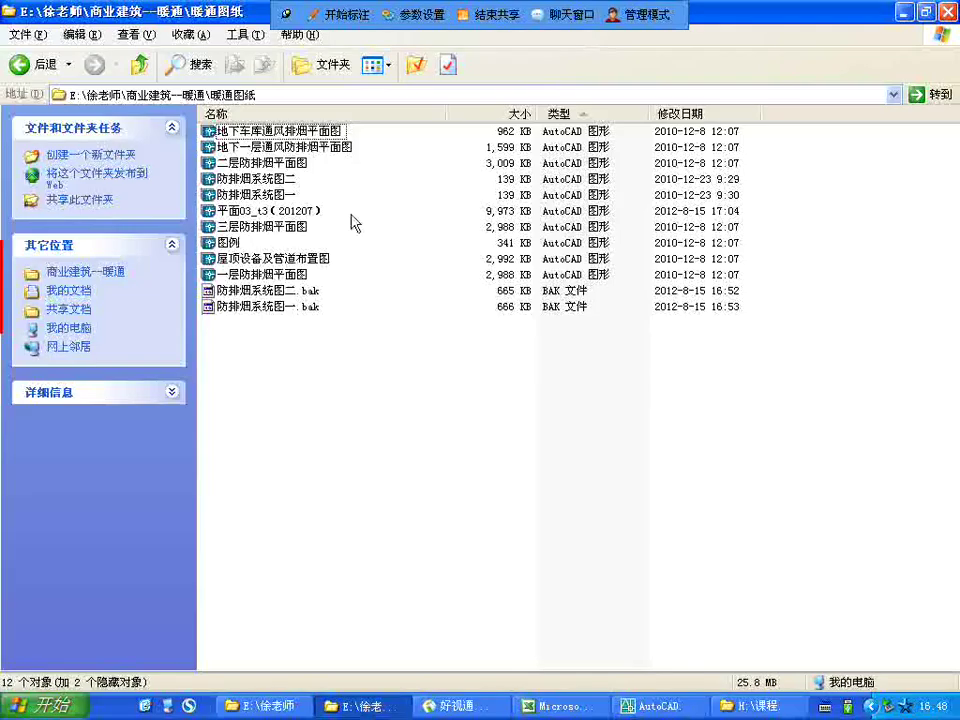
left_click(283, 168)
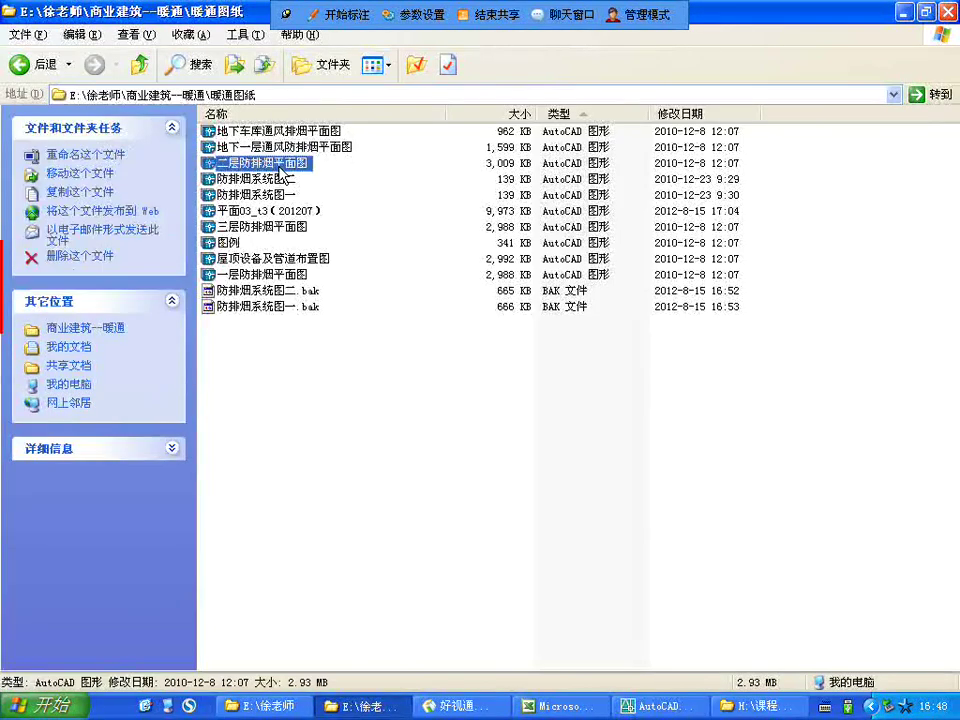
double_click(281, 170)
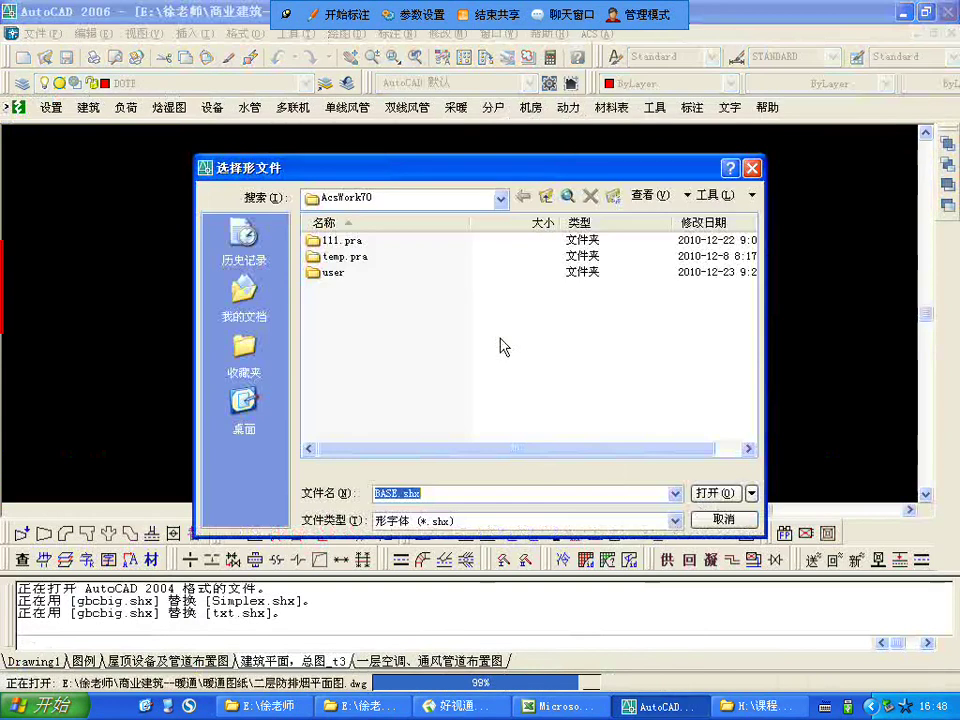
left_click(723, 519)
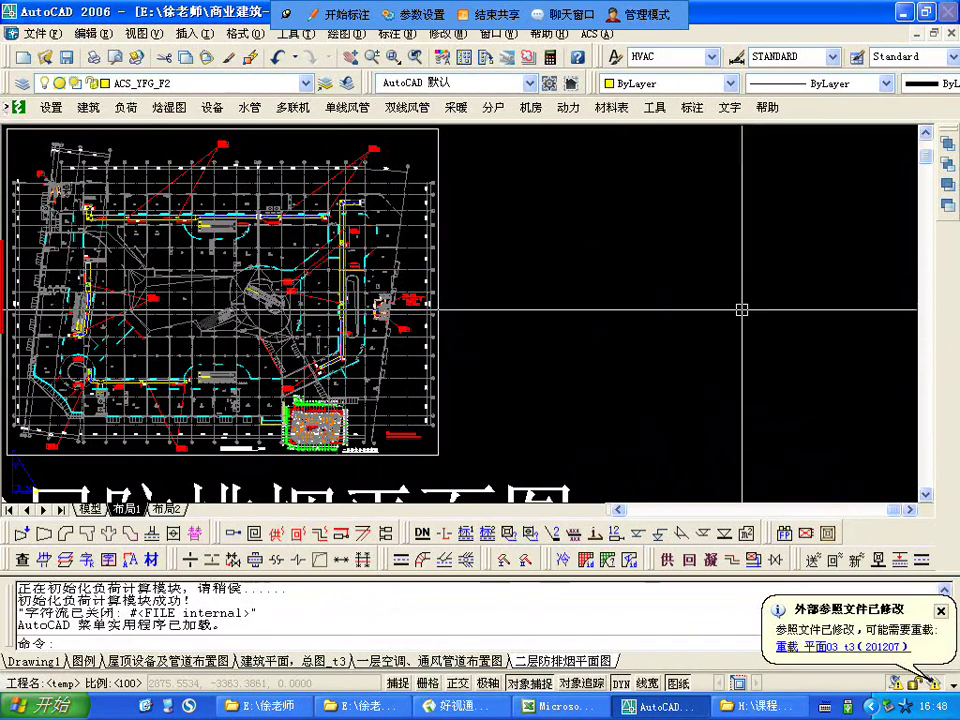
left_click(940, 611)
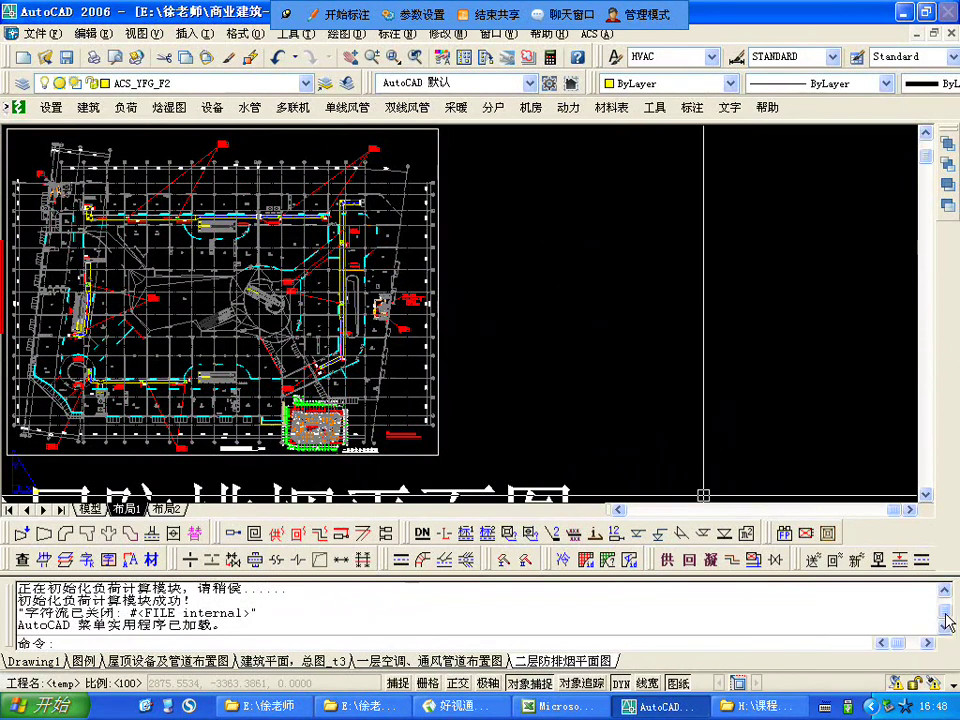
key("Escape")
key("Escape")
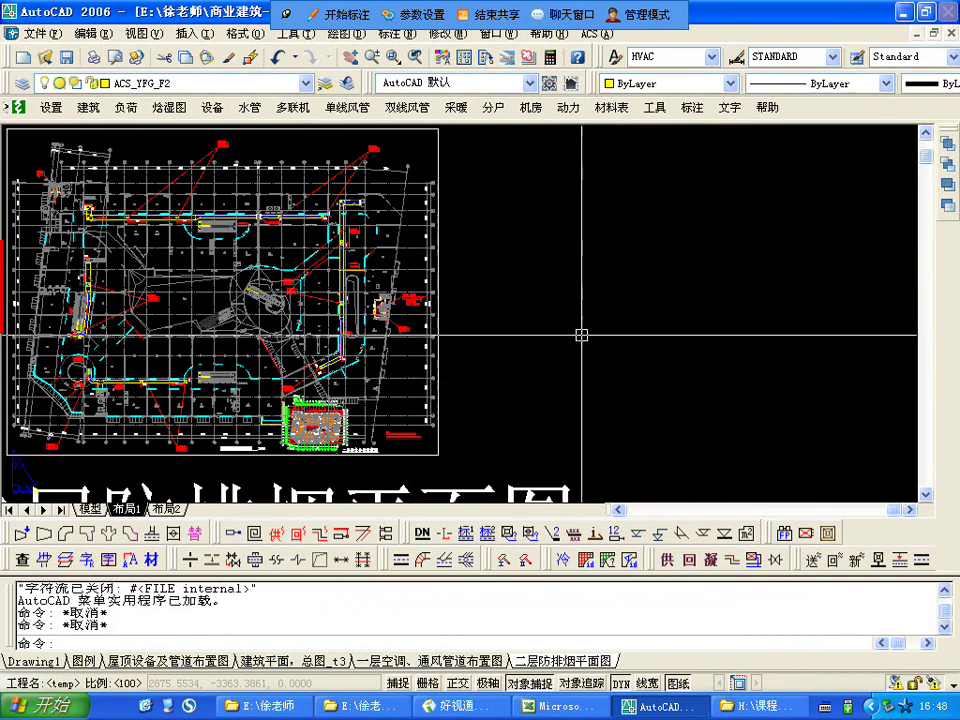
- Try to zoom inside the layout viewport of the second-floor smoke control plan, and return to paper space
left_click(472, 662)
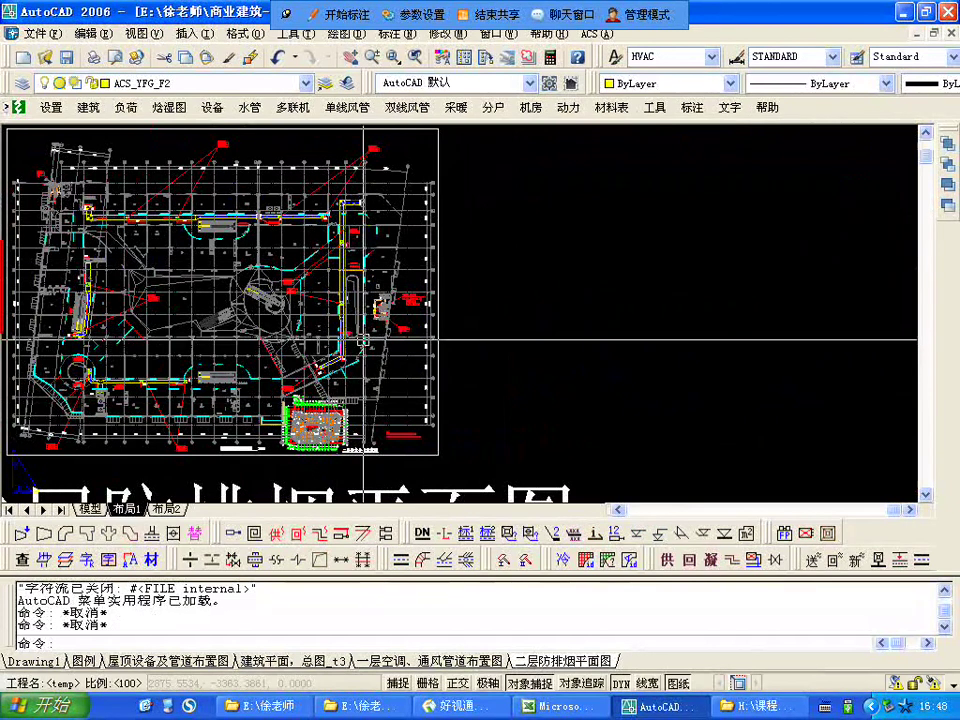
left_click(478, 377)
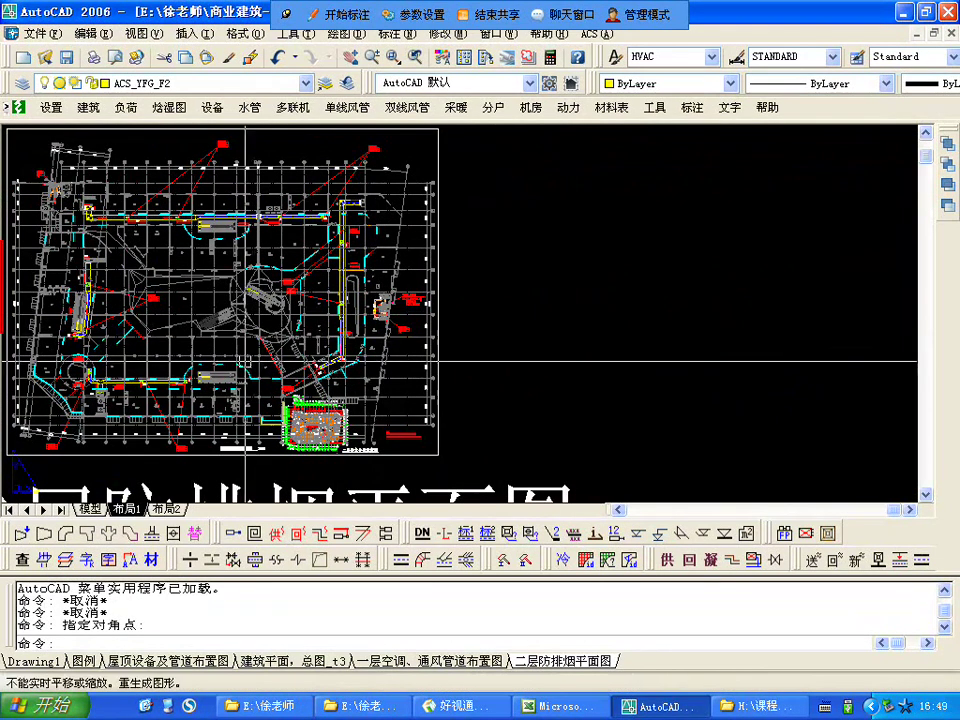
double_click(183, 310)
scroll(183, 310, "up", 1)
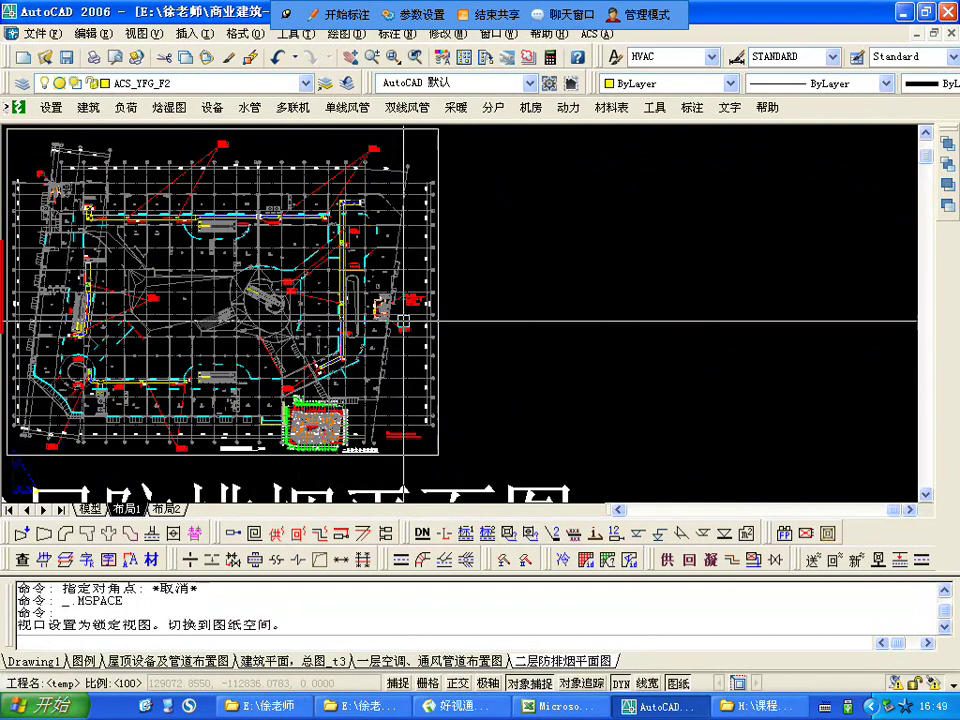
double_click(538, 332)
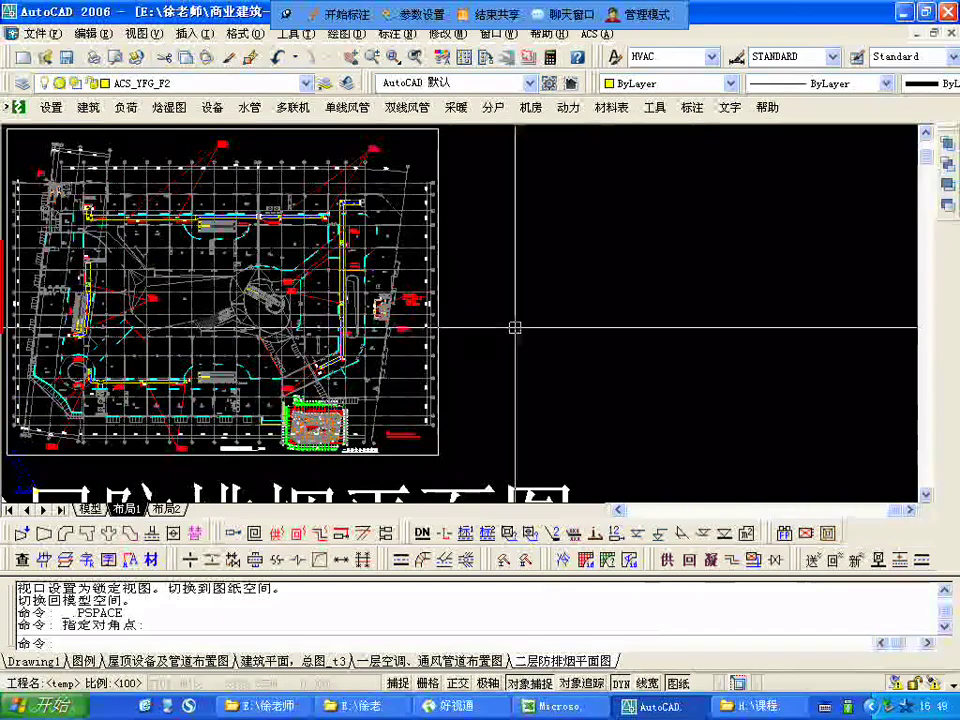
- Switch to the 一层空调、通风管道布置图 drawing and back to the 二层防排烟平面图 drawing
left_click(714, 326)
left_click(445, 664)
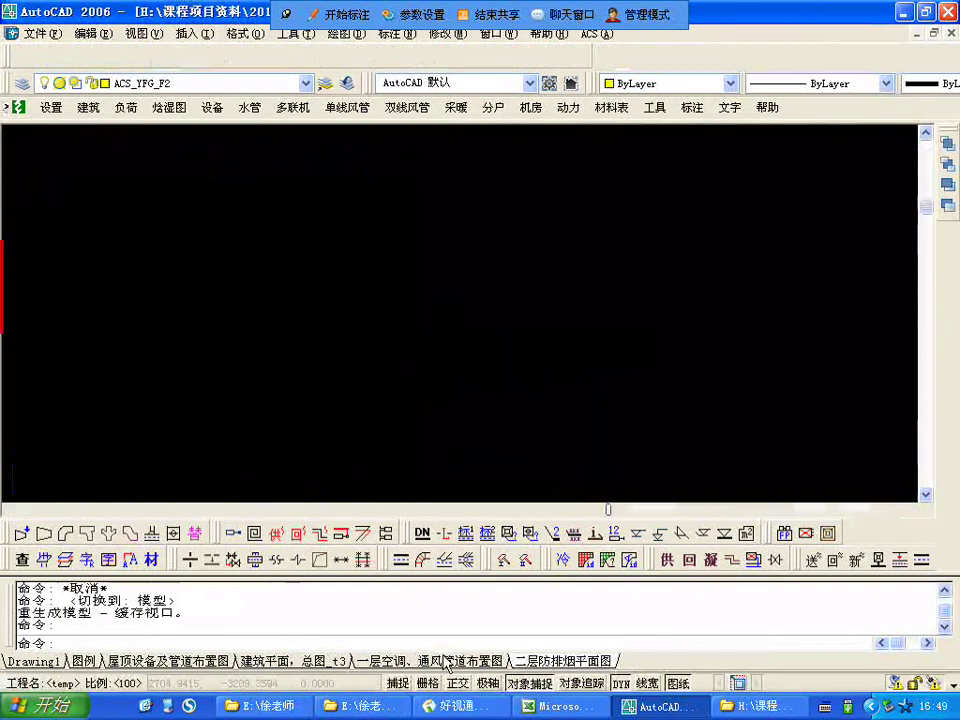
left_click(553, 664)
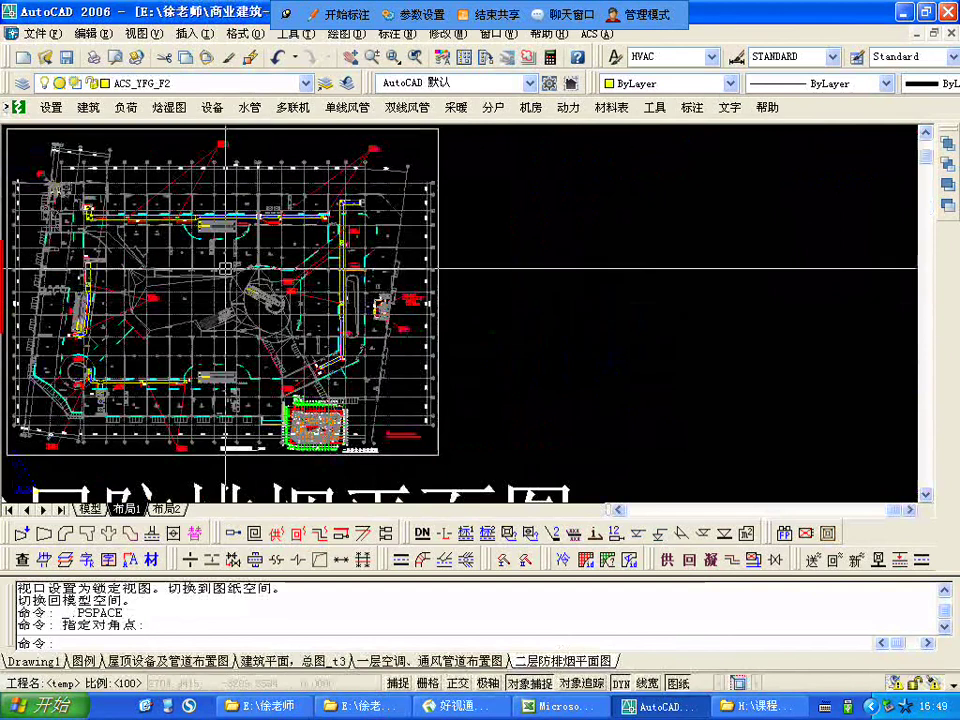
- Zoom the second-floor smoke control layout to show everything
scroll(200, 210, "down", 1)
left_click(707, 398)
left_click(696, 375)
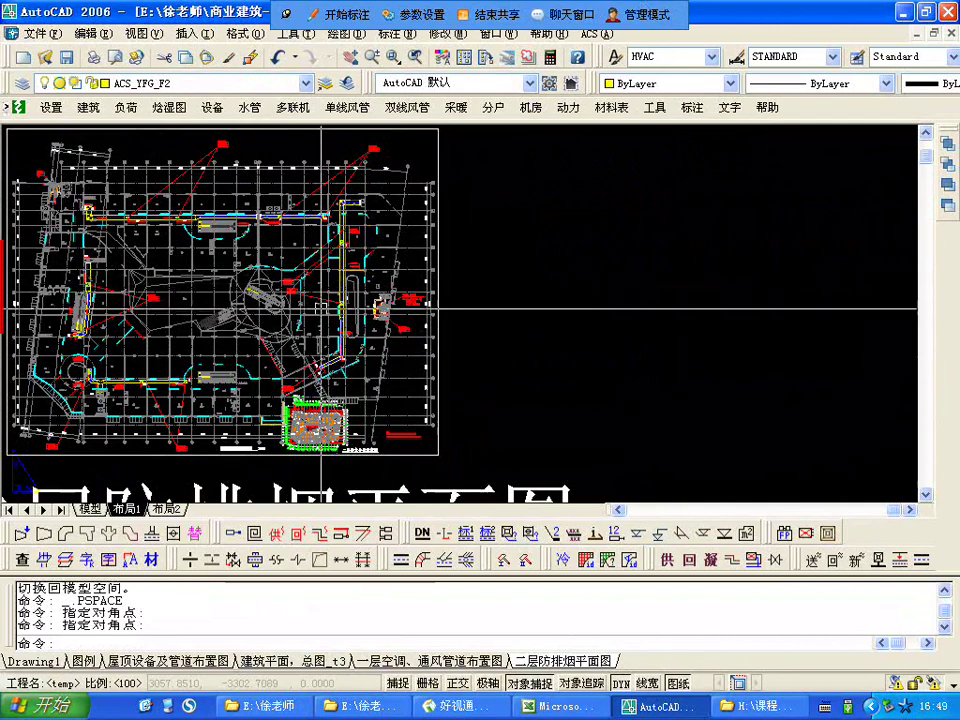
type("z")
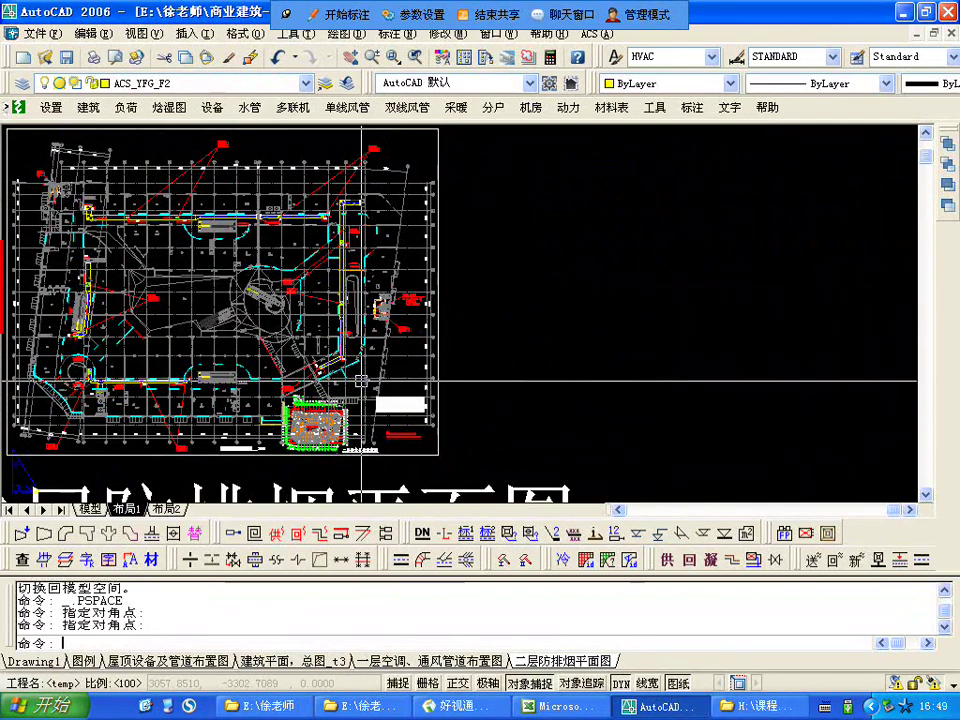
key("Return")
type("a")
key("Return")
- Examine the long round-ended opening beside stairwell 8 on the second-floor smoke control plan
scroll(480, 449, "up", 10)
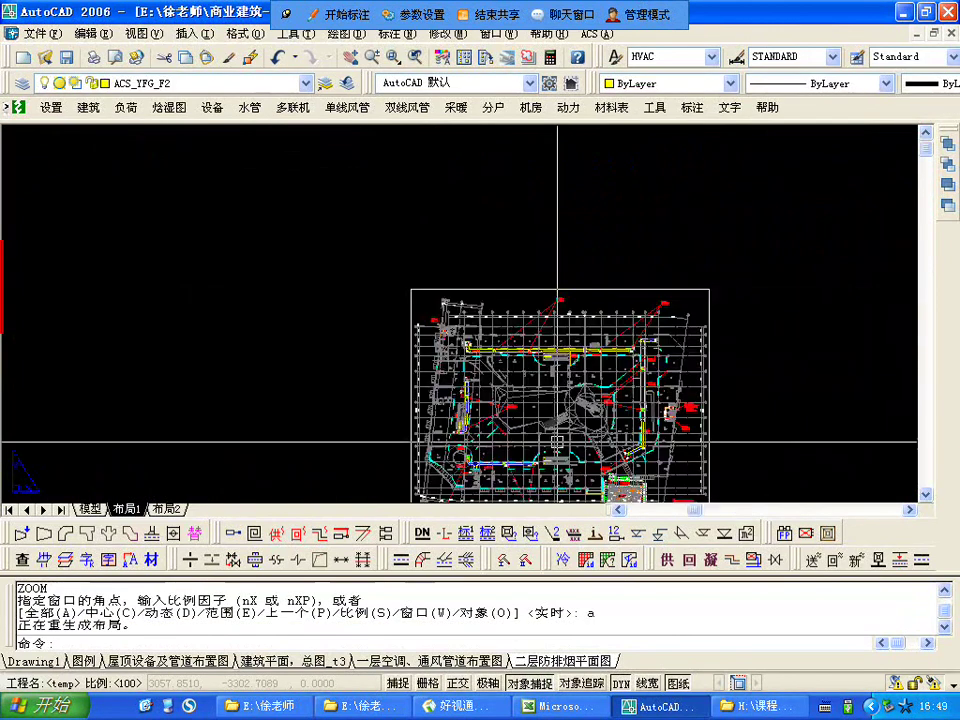
middle_click_drag(700, 425, 513, 410)
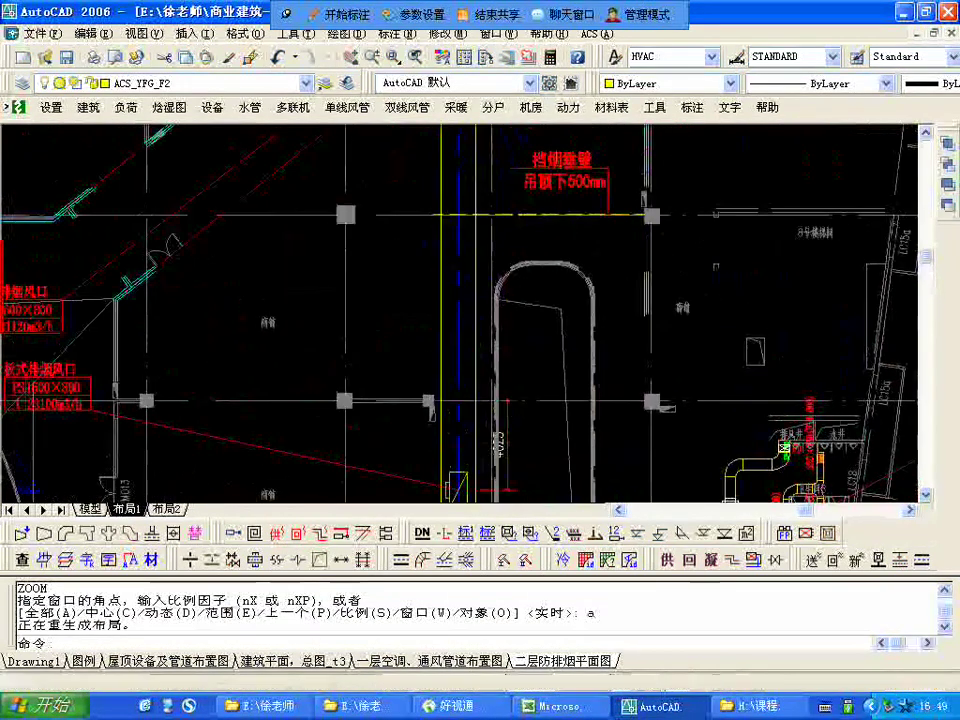
scroll(513, 410, "down", 3)
scroll(596, 270, "up", 4)
middle_click_drag(596, 270, 603, 384)
scroll(603, 384, "down", 5)
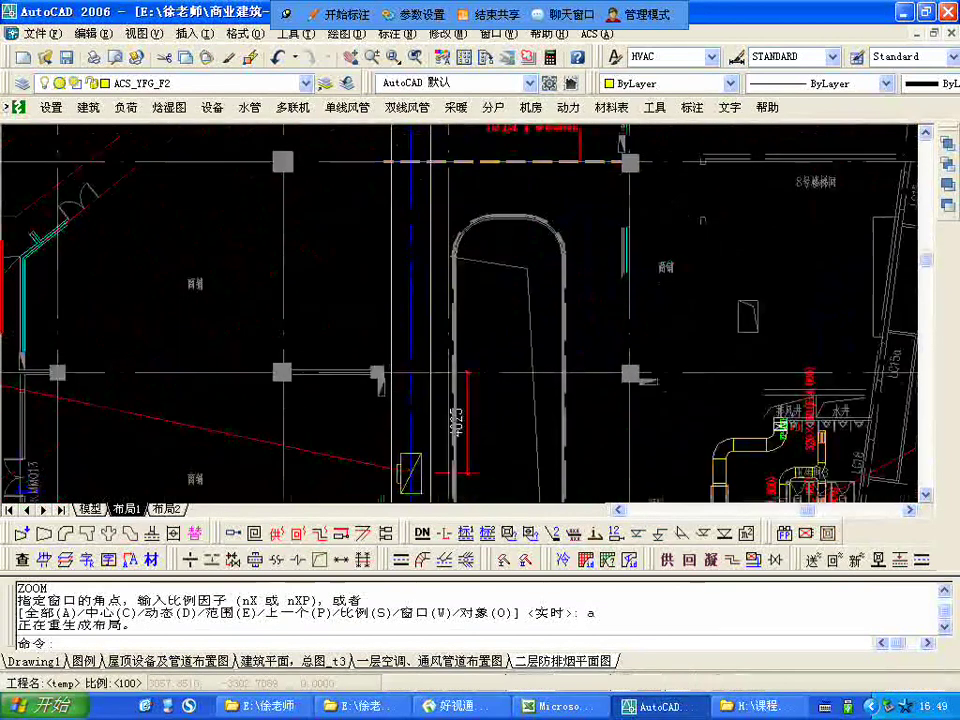
scroll(539, 234, "down", 3)
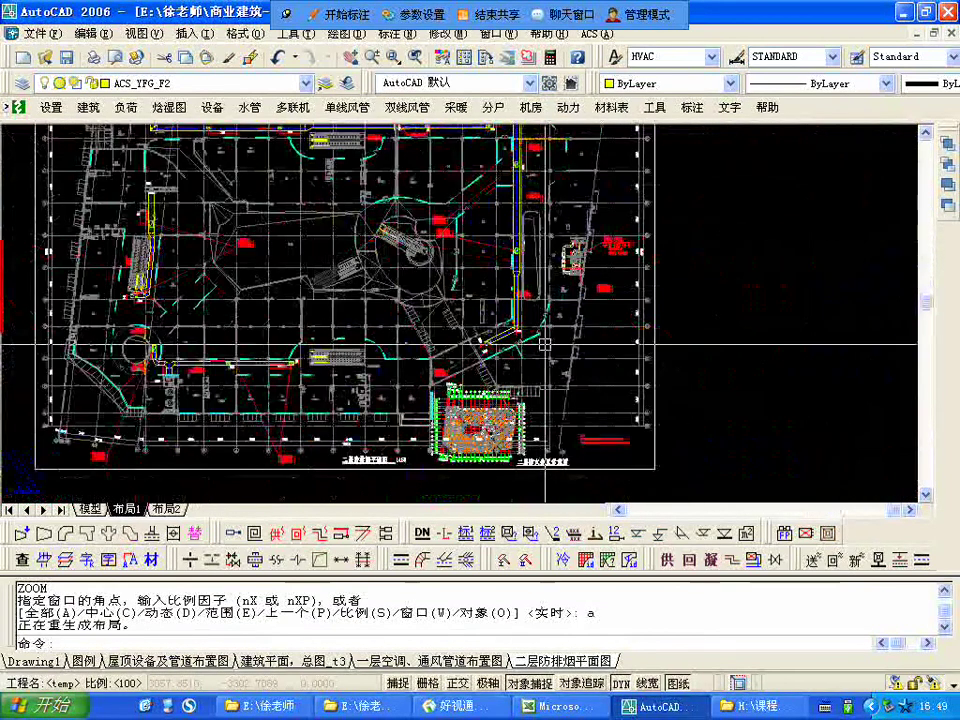
- Examine the 挡烟垂壁 吊顶下500mm smoke barrier crossing the lower end of the round-ended opening
scroll(439, 361, "up", 5)
scroll(439, 361, "down", 4)
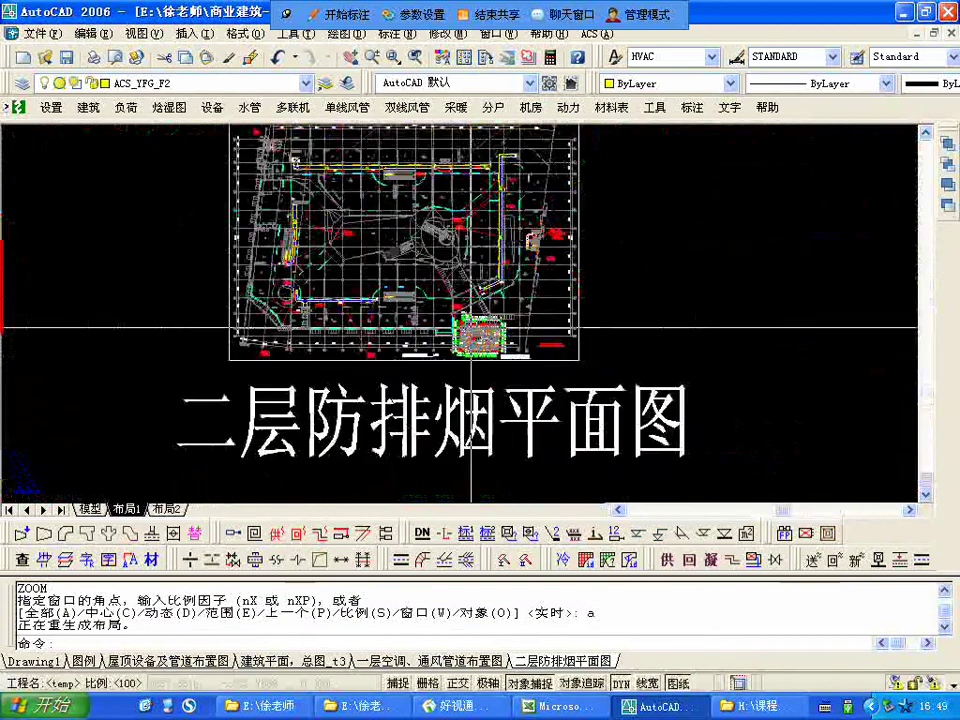
scroll(439, 361, "up", 5)
scroll(439, 361, "up", 2)
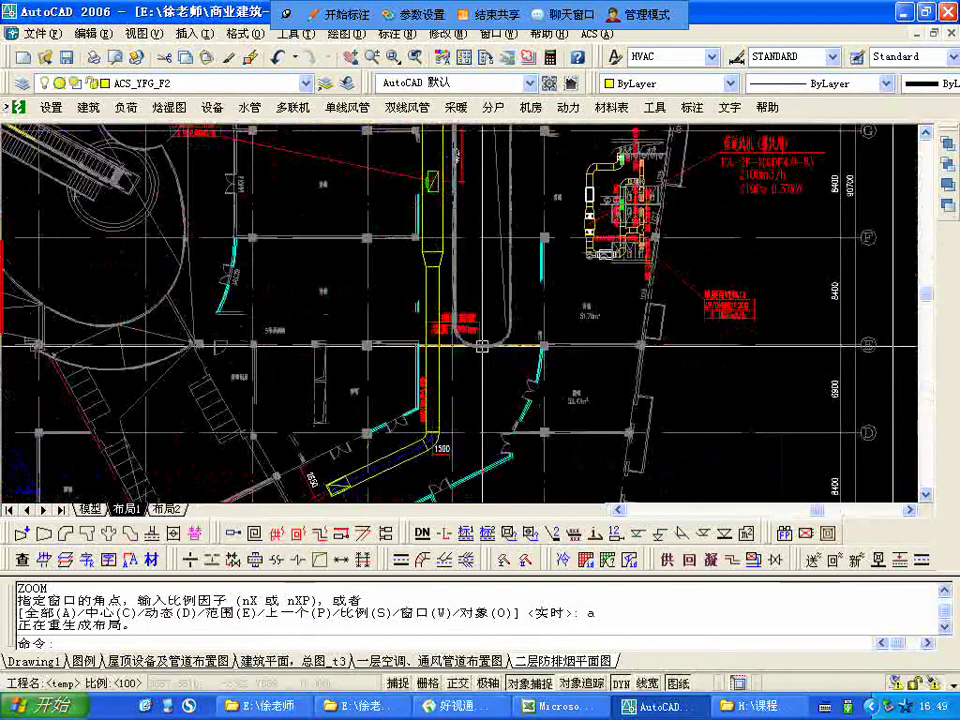
mouse_move(450, 370)
middle_mouse_down()
mouse_move(474, 390)
mouse_move(497, 377)
middle_mouse_up()
scroll(411, 369, "up", 5)
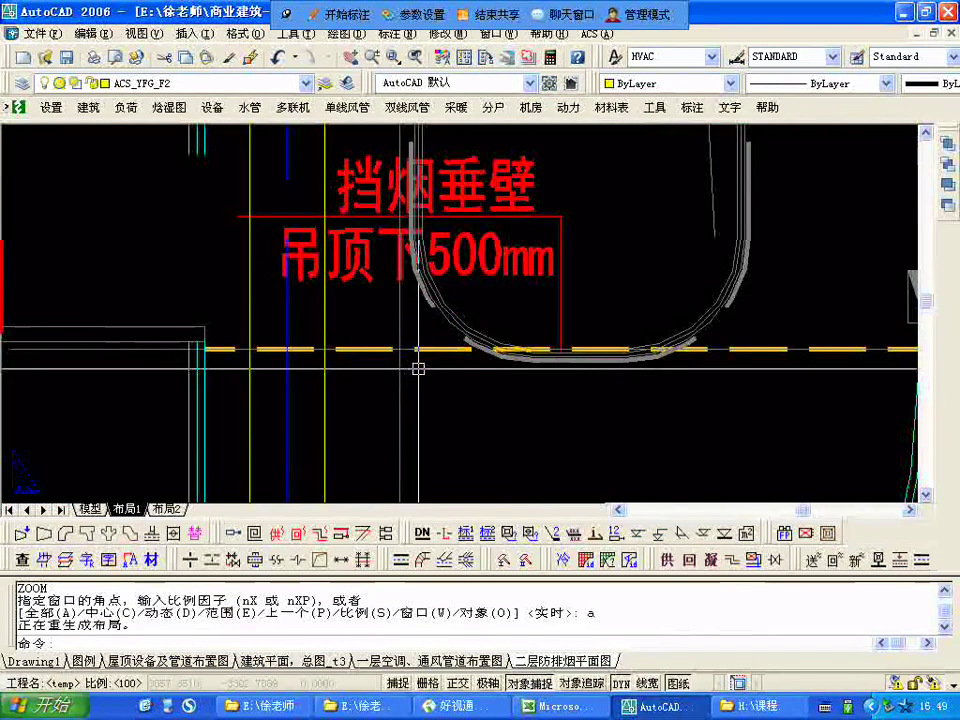
scroll(418, 368, "down", 5)
scroll(418, 368, "down", 2)
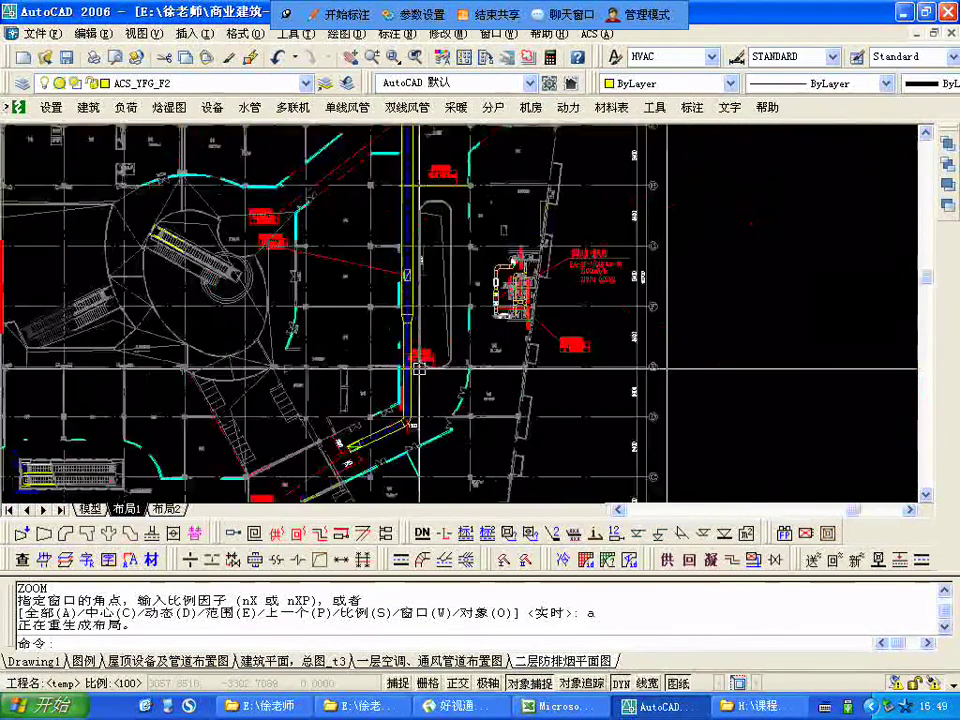
- Examine the shutters and smoke exhaust ducts along the upper corridor, including the 1000×500 (F+3.200) duct
scroll(418, 368, "up", 5)
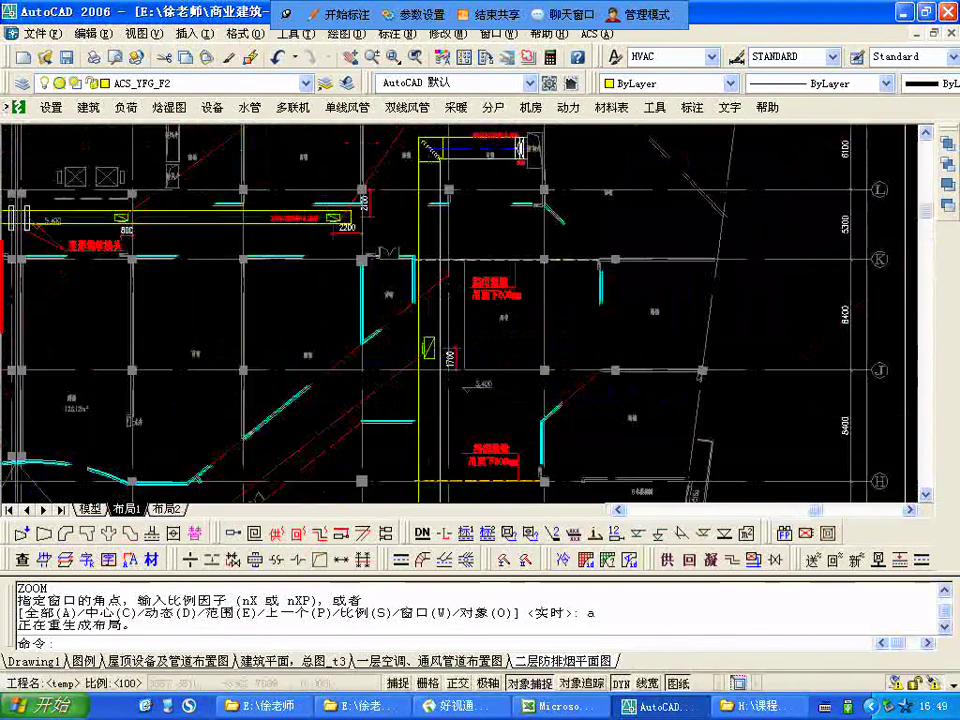
scroll(500, 315, "up", 5)
scroll(515, 290, "down", 3)
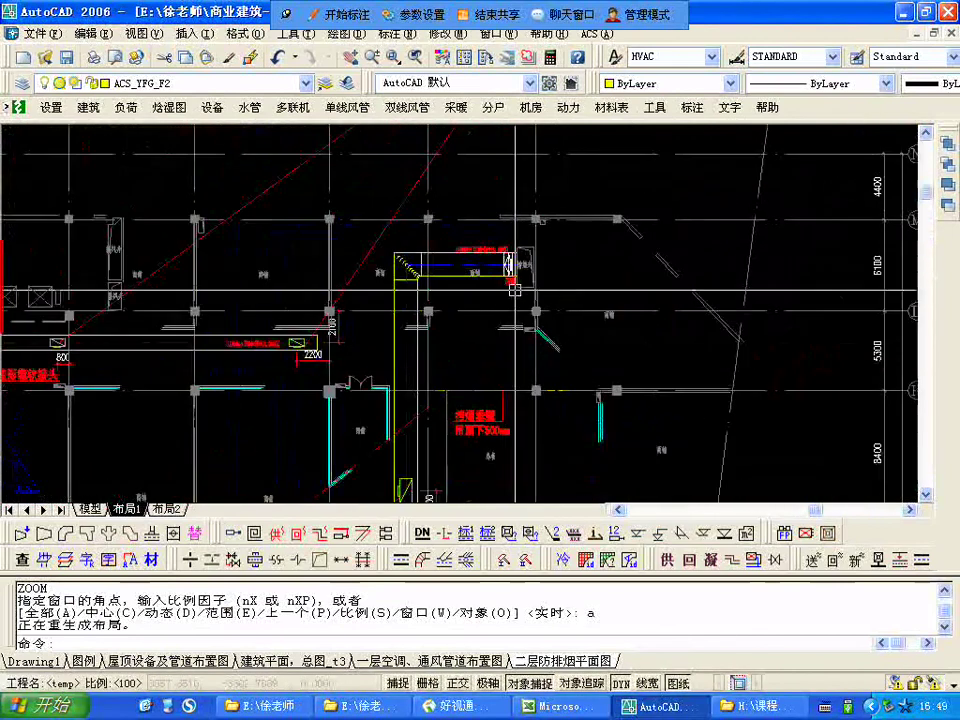
scroll(298, 357, "up", 5)
scroll(298, 357, "down", 3)
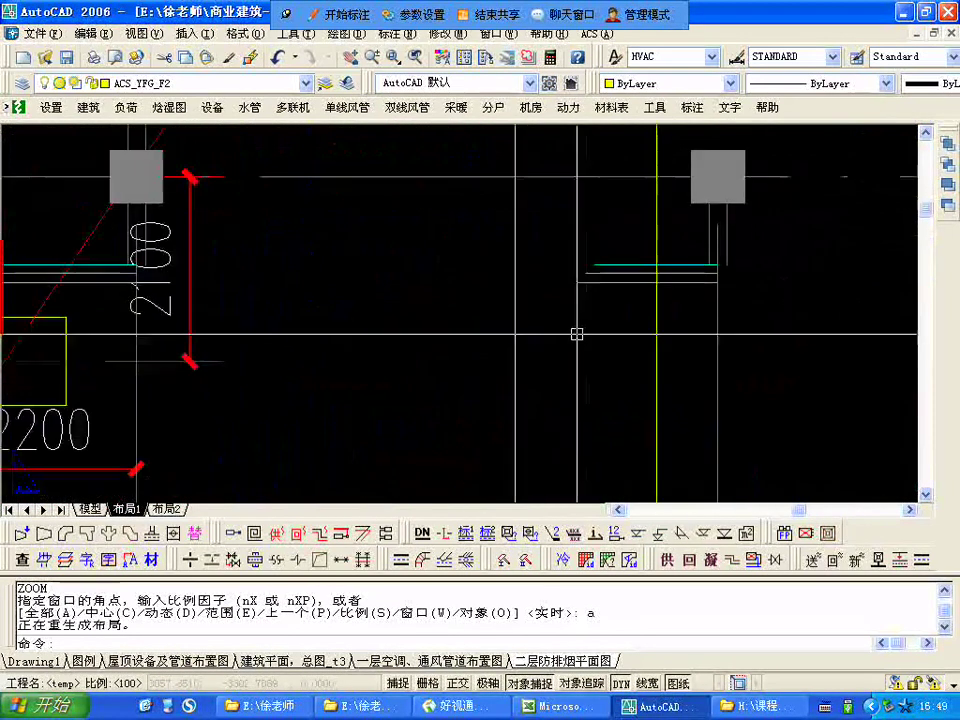
scroll(506, 317, "up", 2)
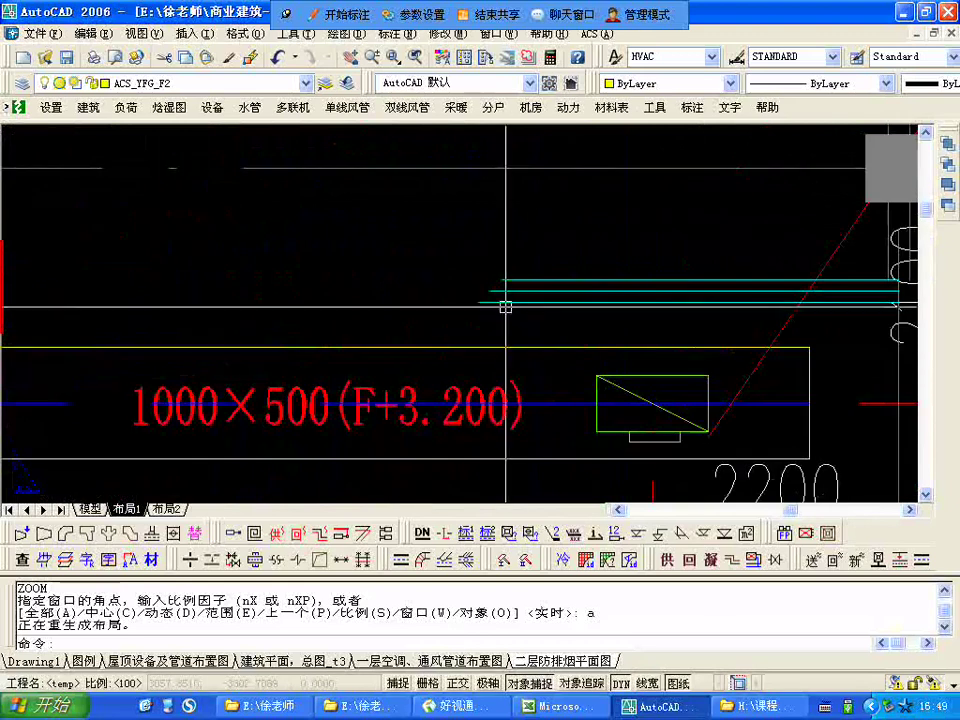
scroll(513, 322, "down", 4)
scroll(513, 322, "down", 3)
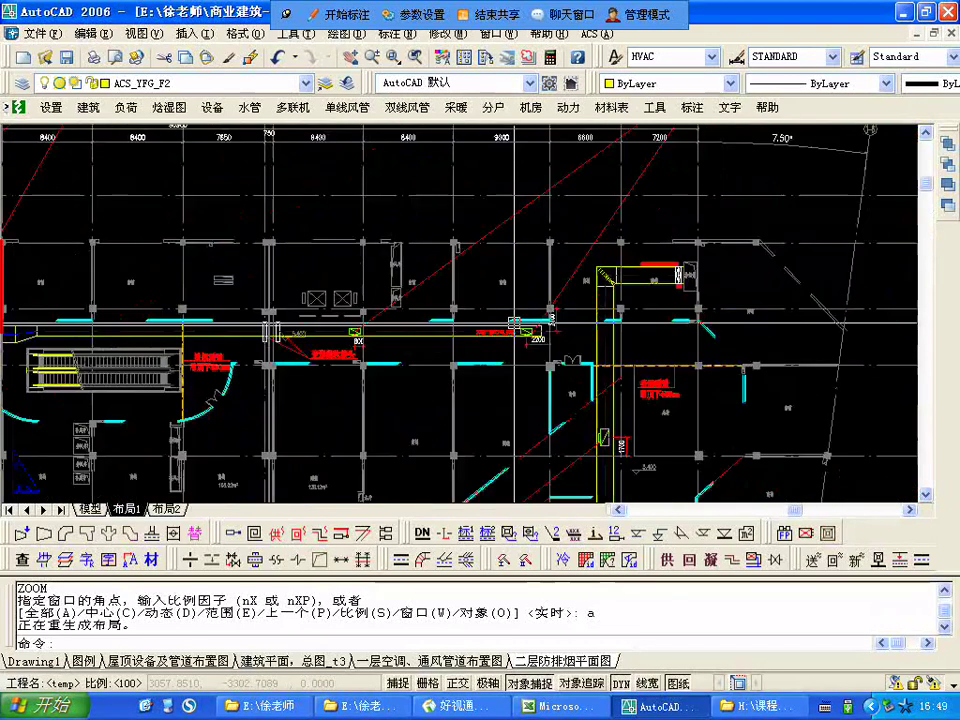
scroll(191, 321, "up", 4)
scroll(191, 321, "down", 5)
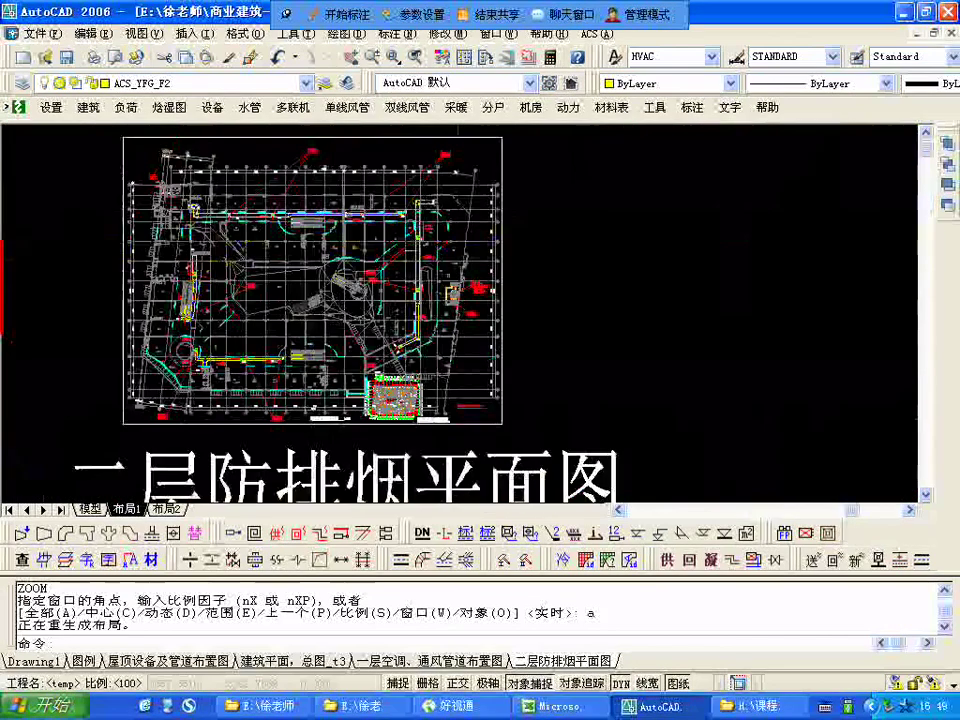
scroll(413, 222, "up", 1)
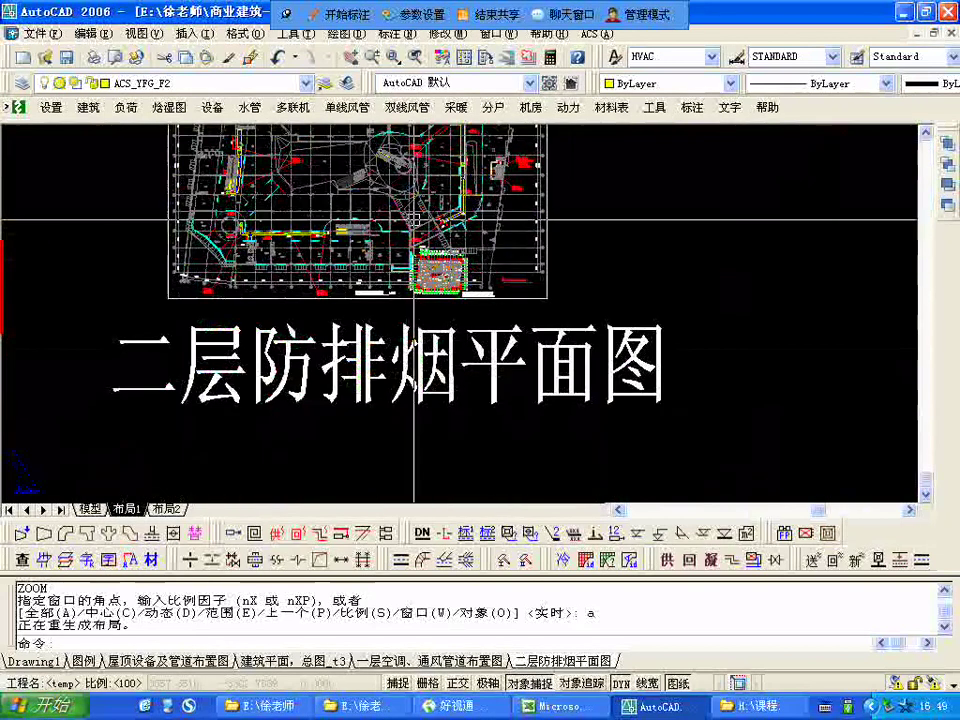
- Zoom the second-floor layout to show everything and regenerate its display
left_click_drag(349, 452, 327, 437)
type("z")
key("Return")
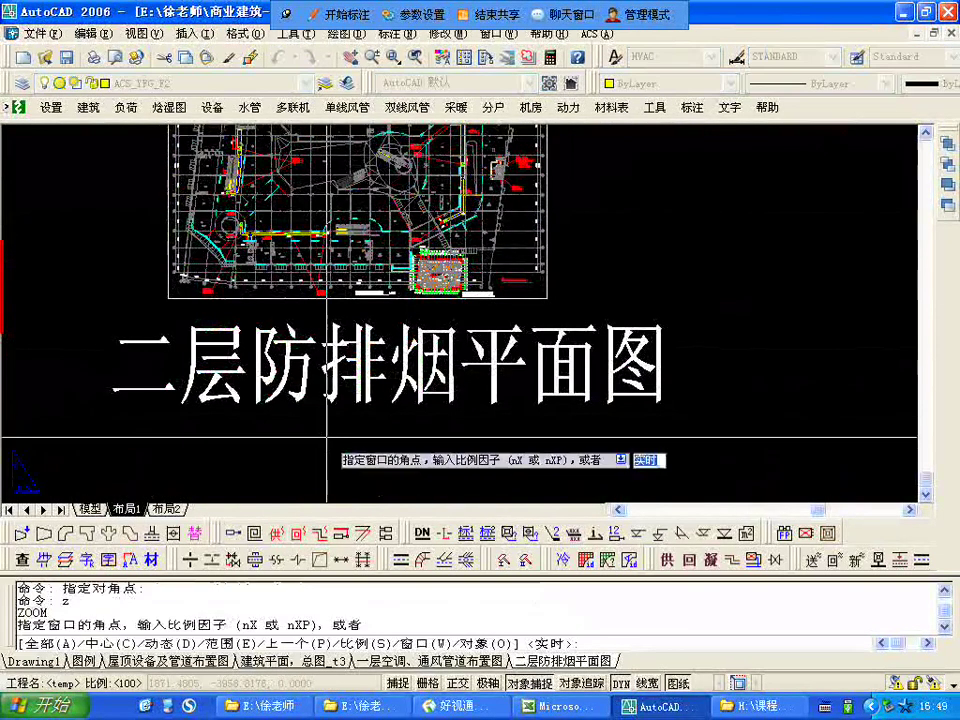
type("a")
key("Return")
scroll(514, 445, "up", 6)
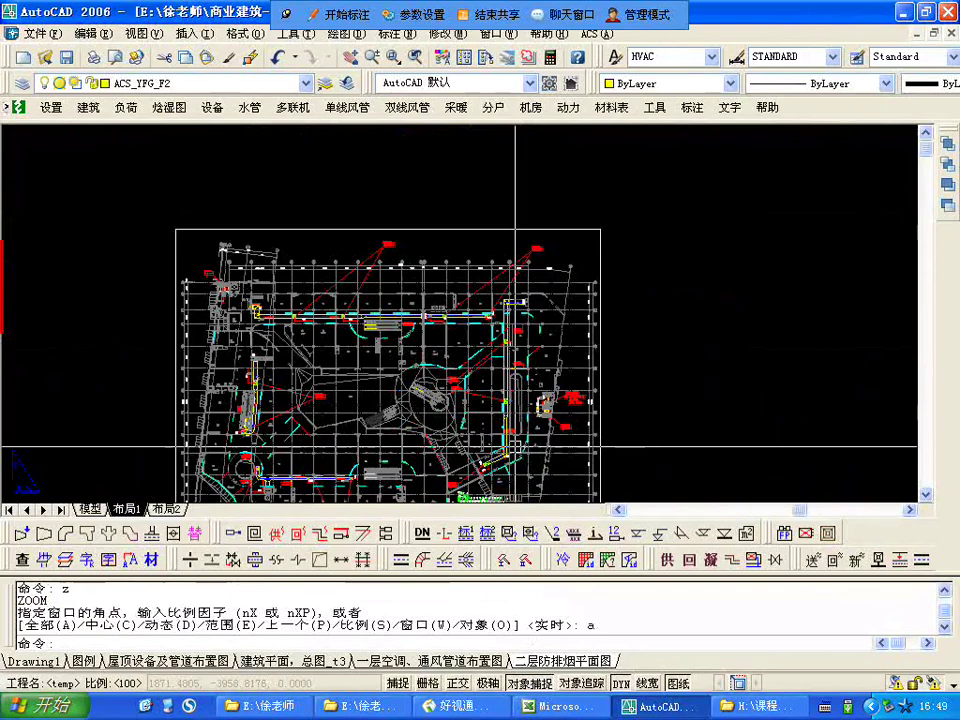
type("re")
key("Return")
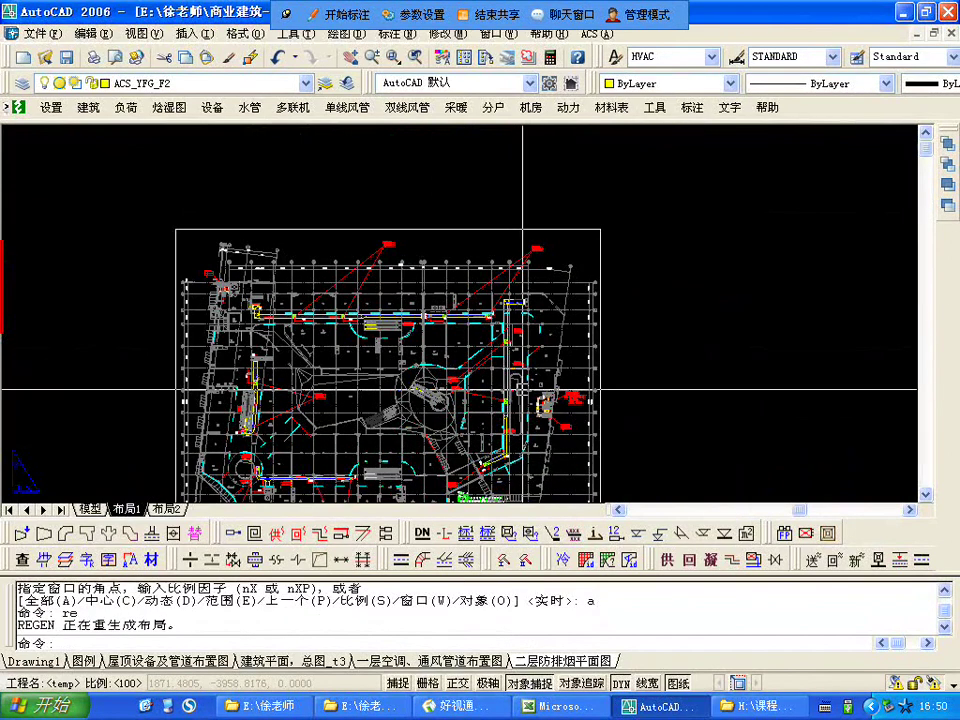
type("re")
key("Return")
scroll(519, 370, "up", 5)
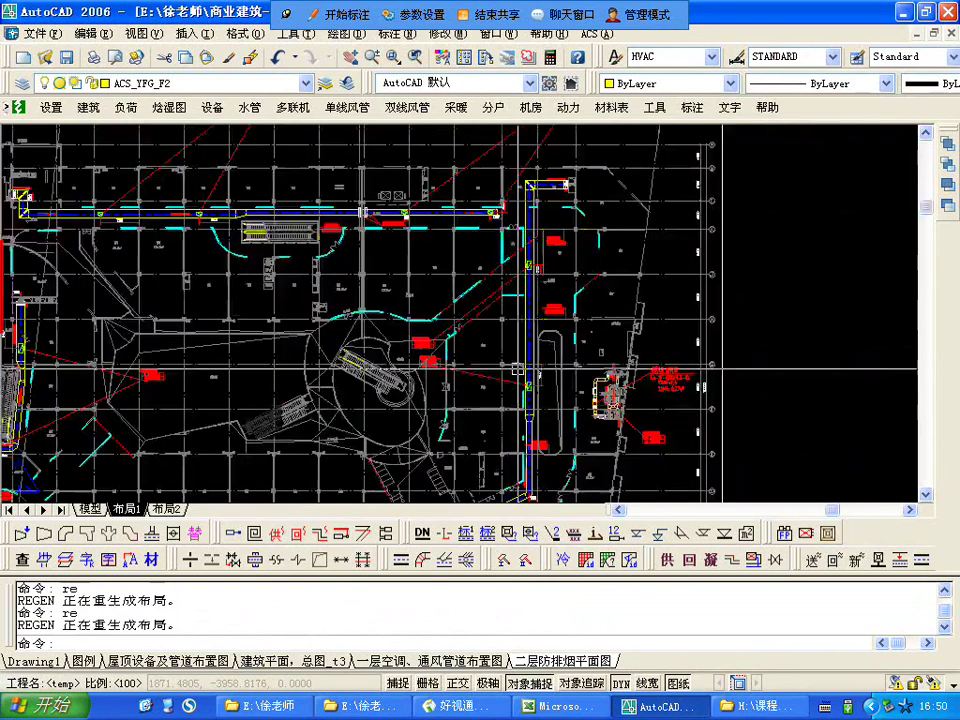
- Close the 二层防排烟平面图 drawing
scroll(519, 370, "up", 4)
left_click(491, 33)
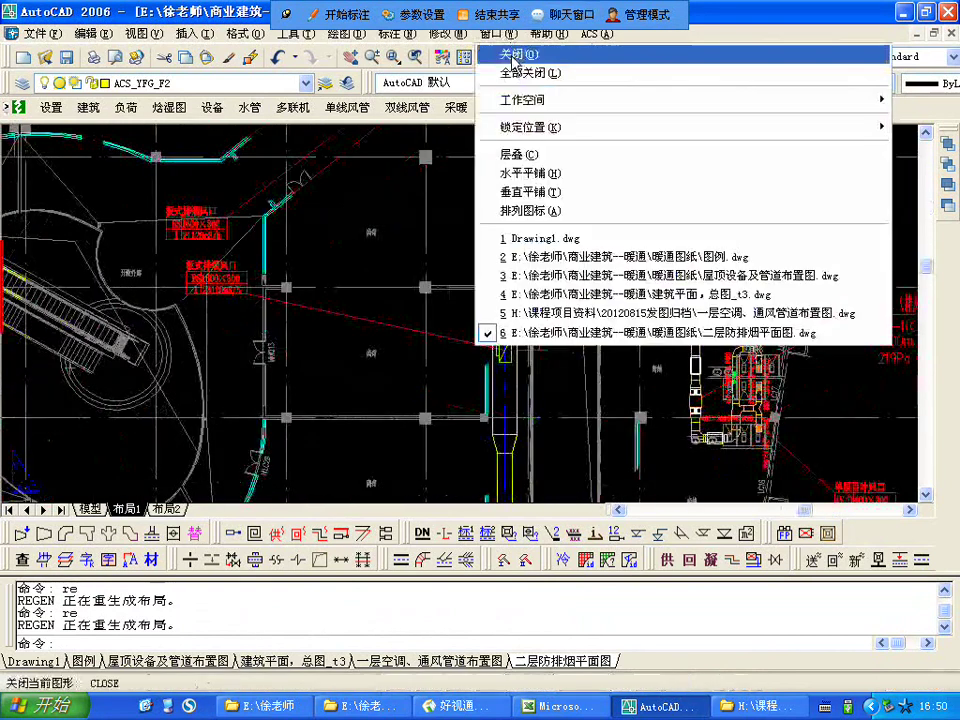
left_click(512, 57)
left_click(487, 380)
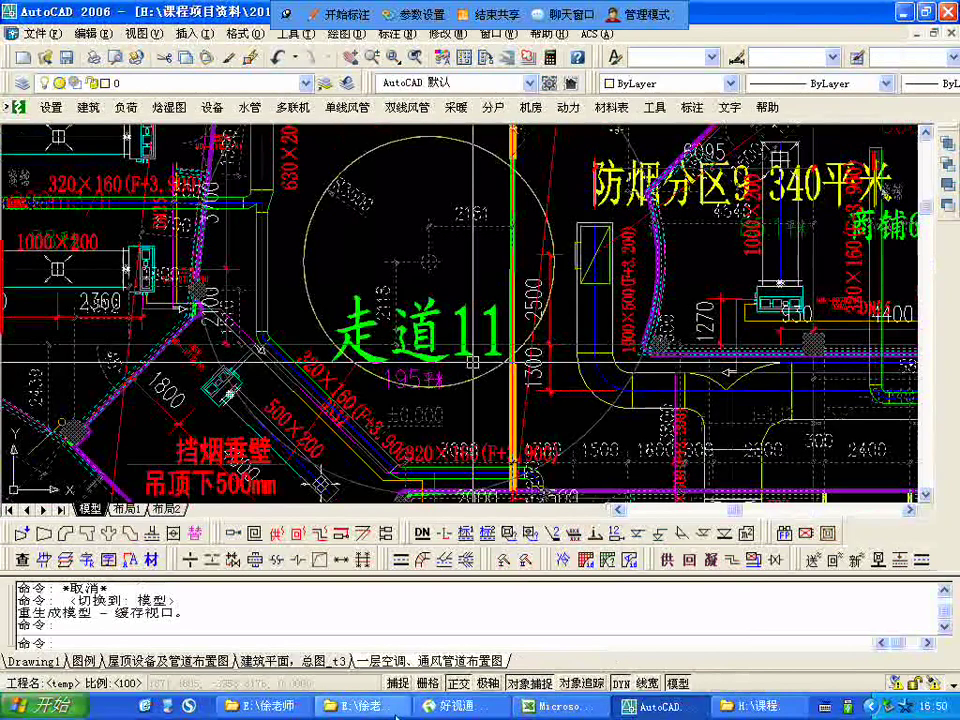
- Select the 二层防排烟平面图 file in the 暖通图纸 folder and return to AutoCAD
key("alt+Tab")
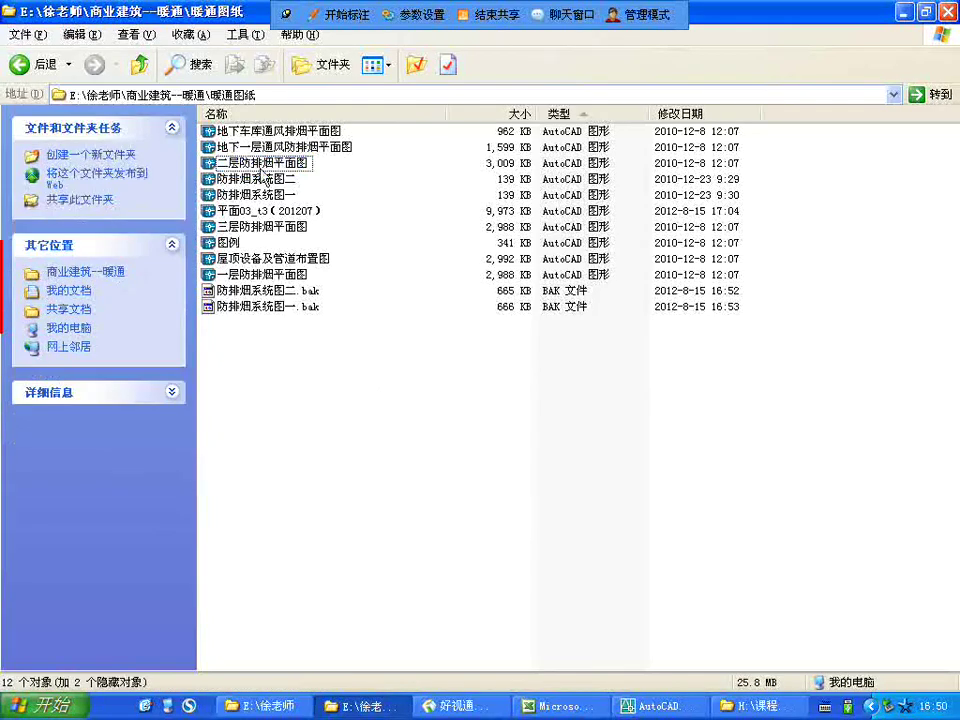
left_click(258, 165)
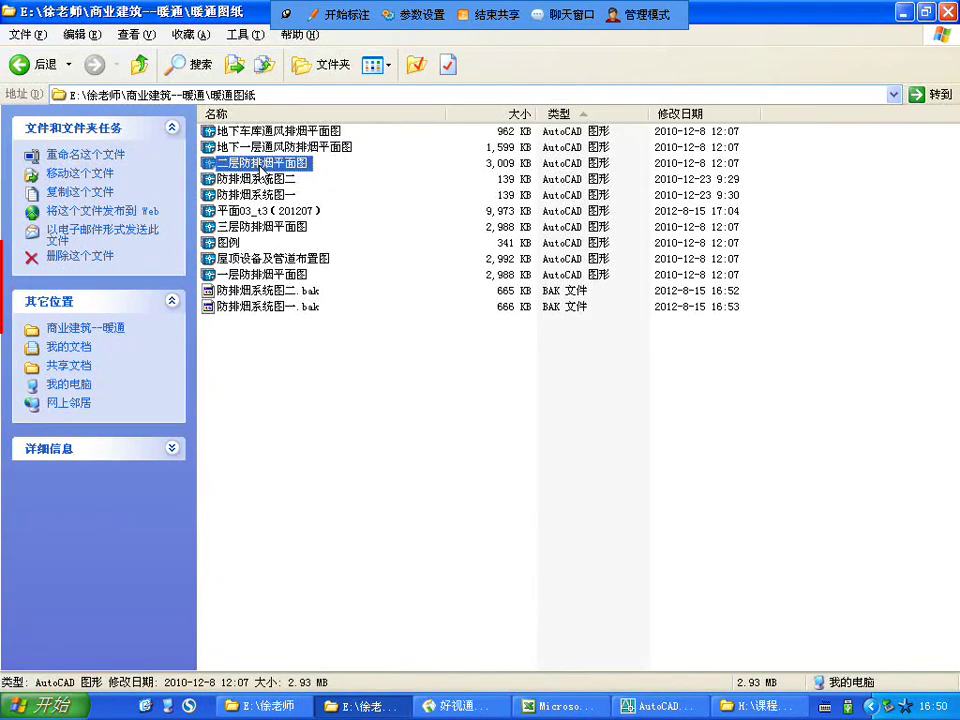
key("alt+Tab")
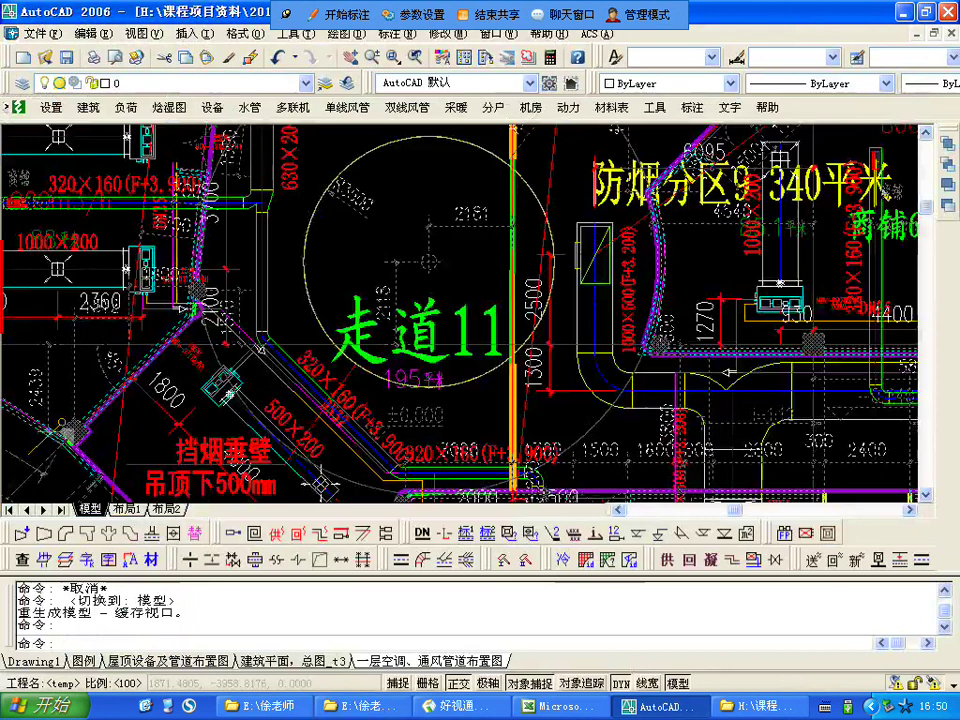
- Look through the stacked floor plans in the 一层空调、通风管道布置图 drawing, down to the plan below the second floor
scroll(351, 338, "down", 6)
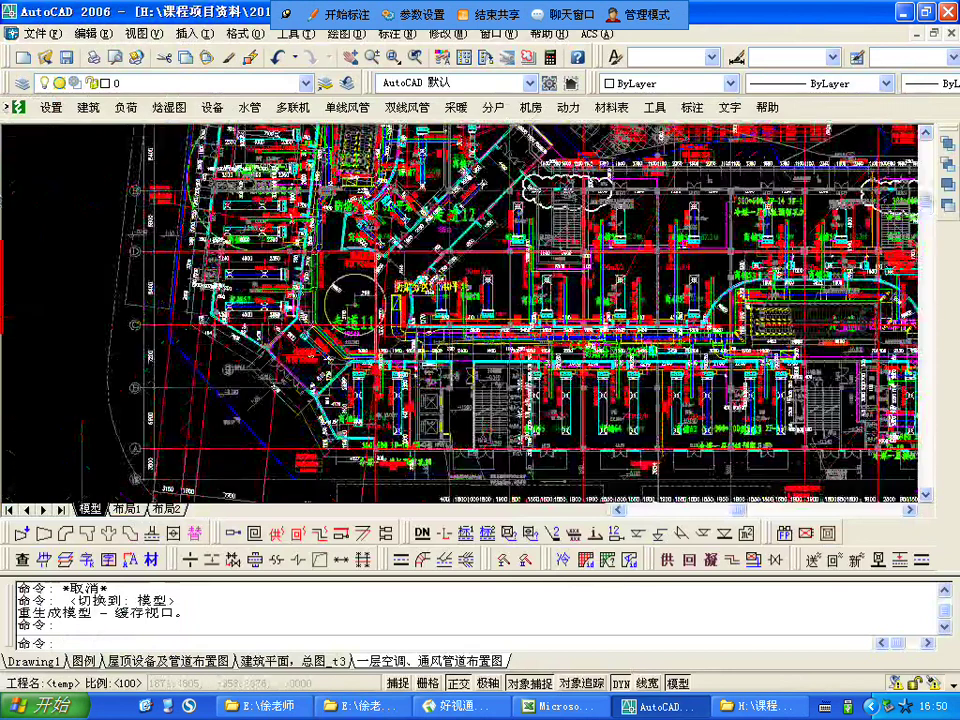
scroll(351, 338, "down", 5)
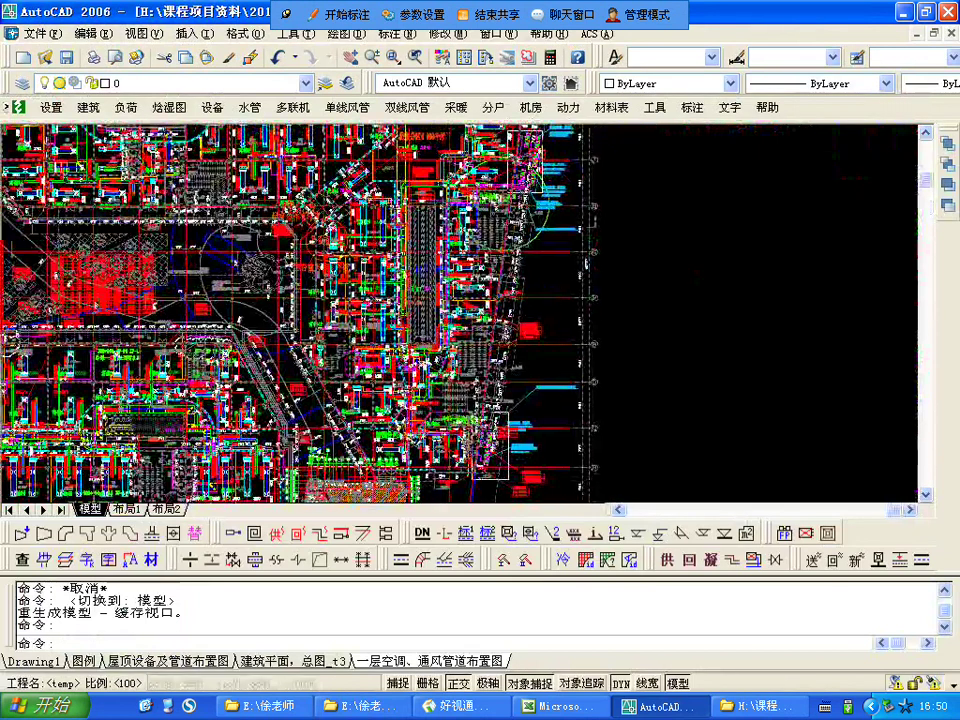
scroll(500, 340, "down", 1)
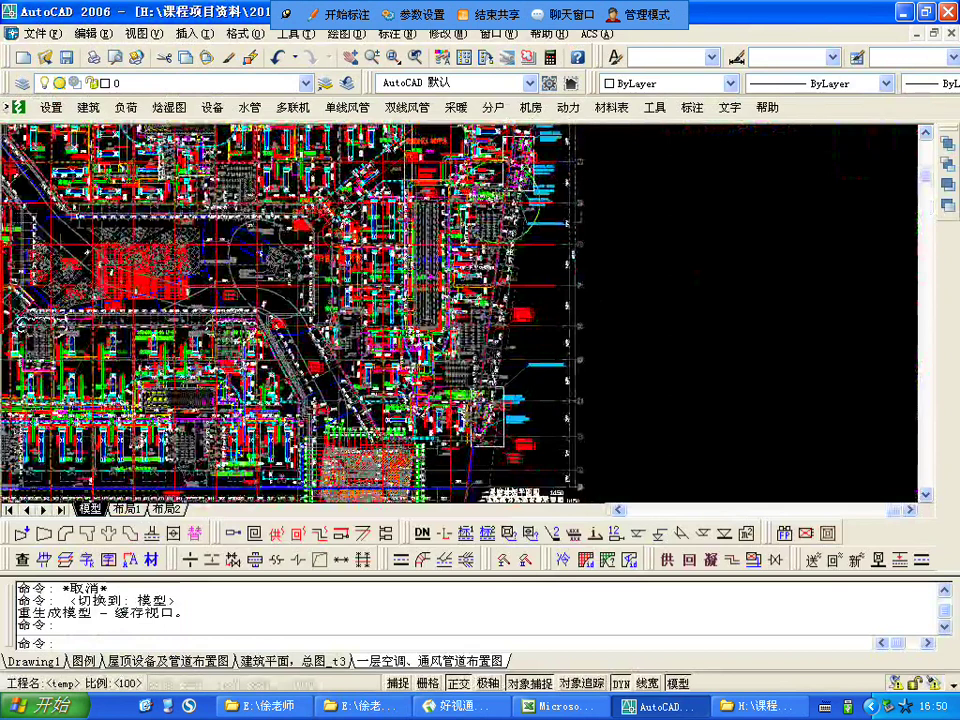
scroll(500, 340, "down", 3)
middle_click_drag(508, 431, 526, 172)
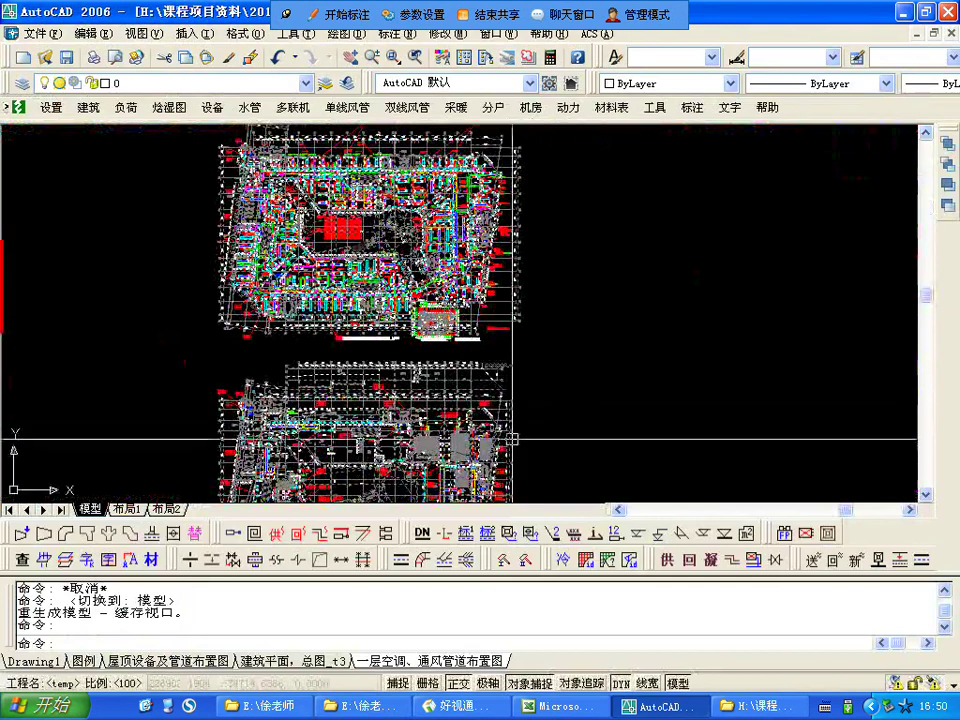
middle_click_drag(512, 438, 525, 220)
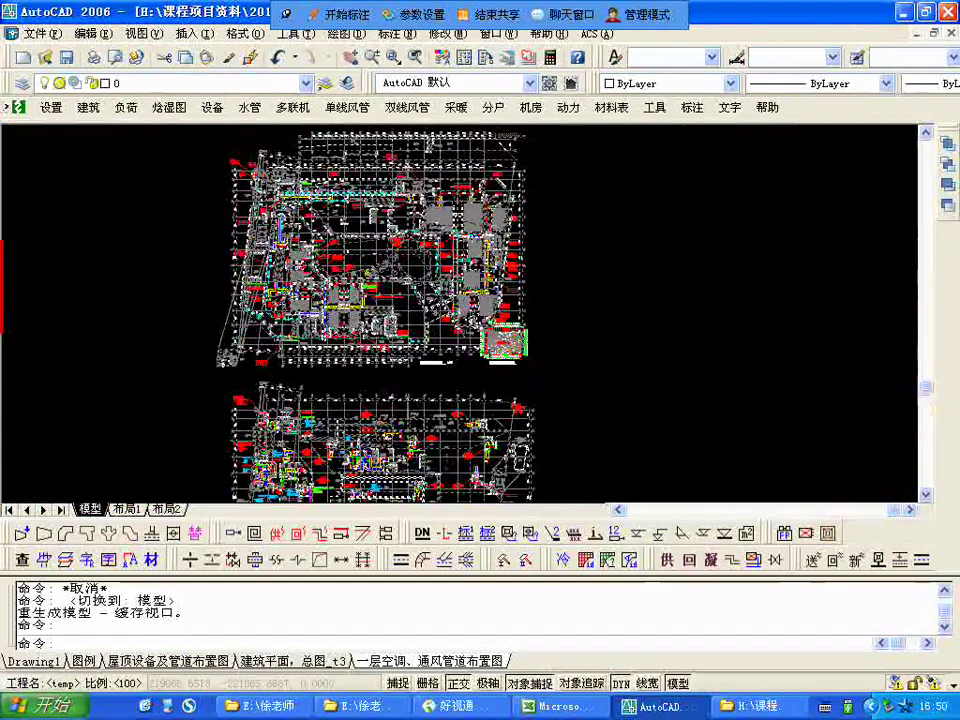
scroll(495, 252, "up", 3)
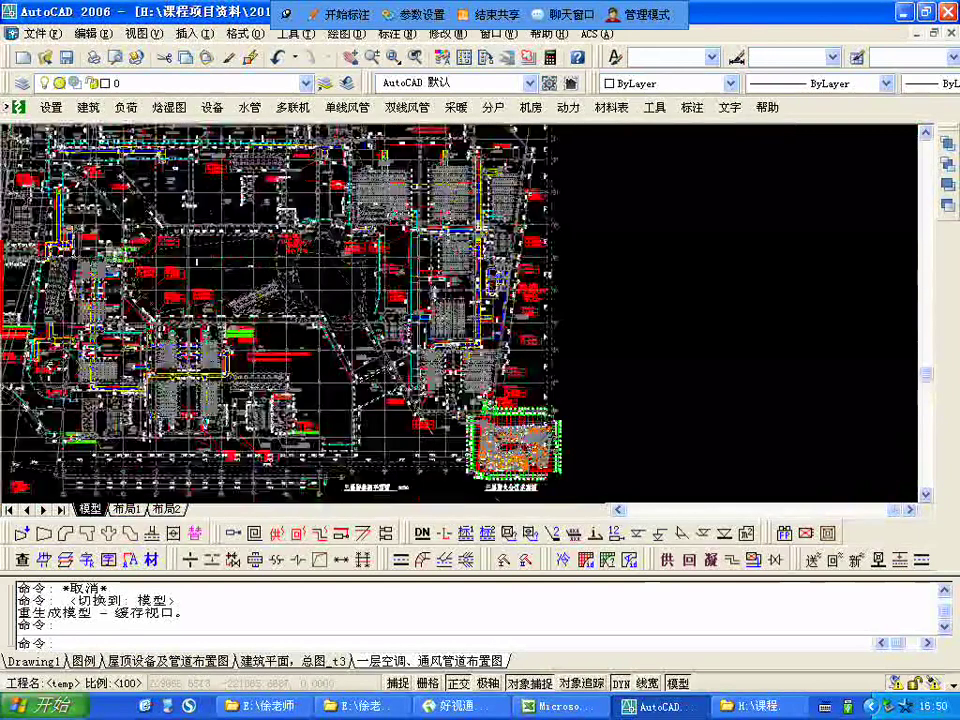
scroll(500, 440, "up", 2)
scroll(457, 180, "up", 2)
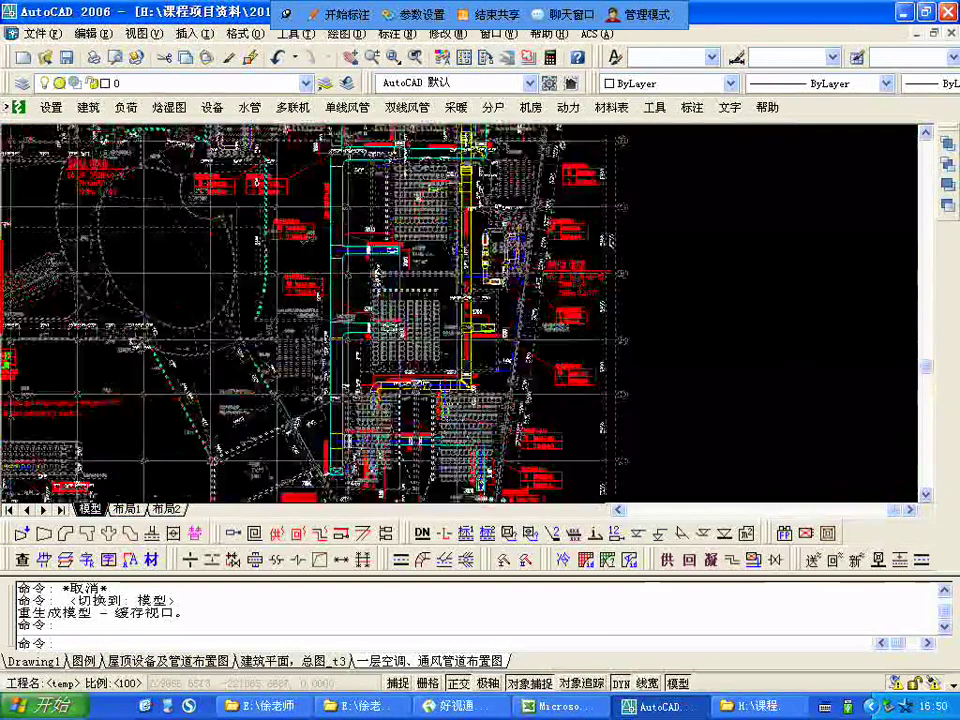
scroll(554, 262, "down", 5)
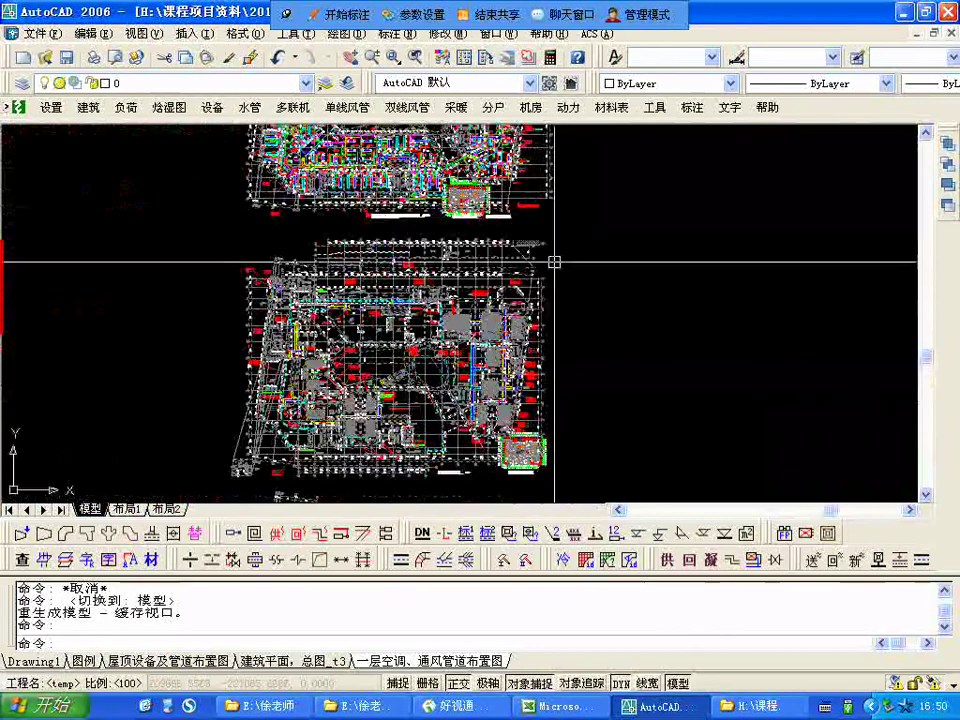
- Examine the second-floor plan around 走道8 and 防烟分区4, between shops 34 and 35 and the stairwell side
middle_click_drag(553, 231, 540, 438)
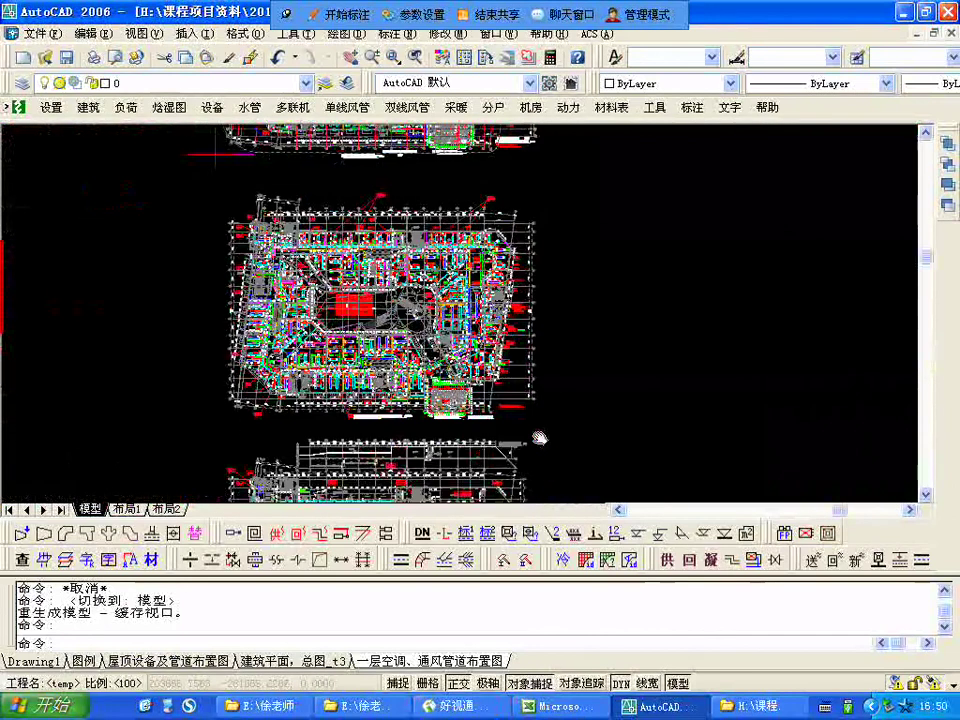
scroll(510, 390, "up", 3)
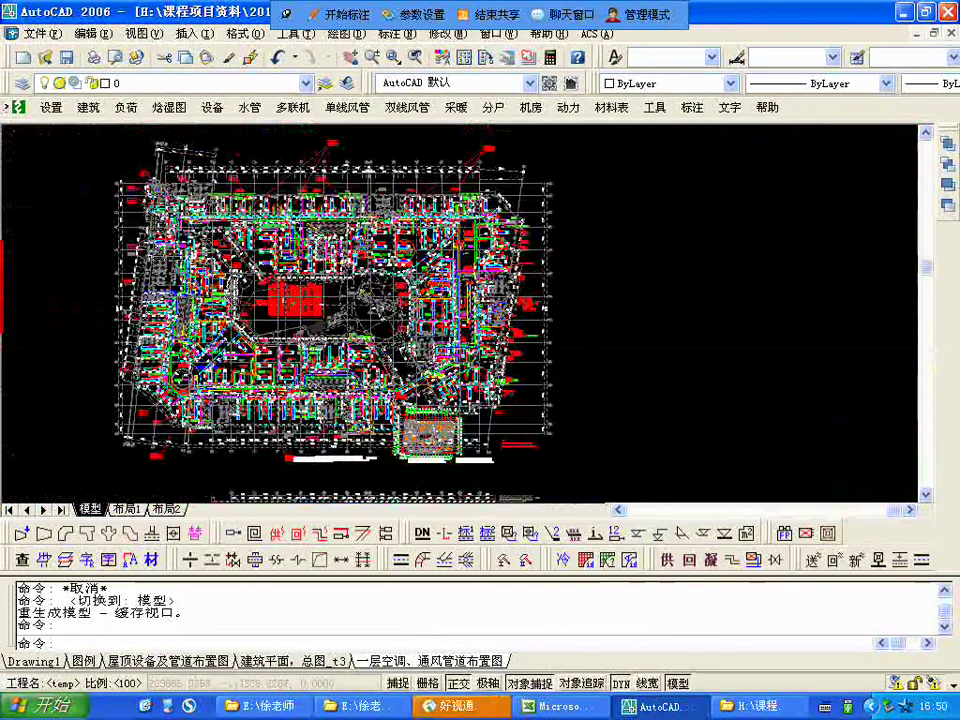
scroll(461, 300, "up", 2)
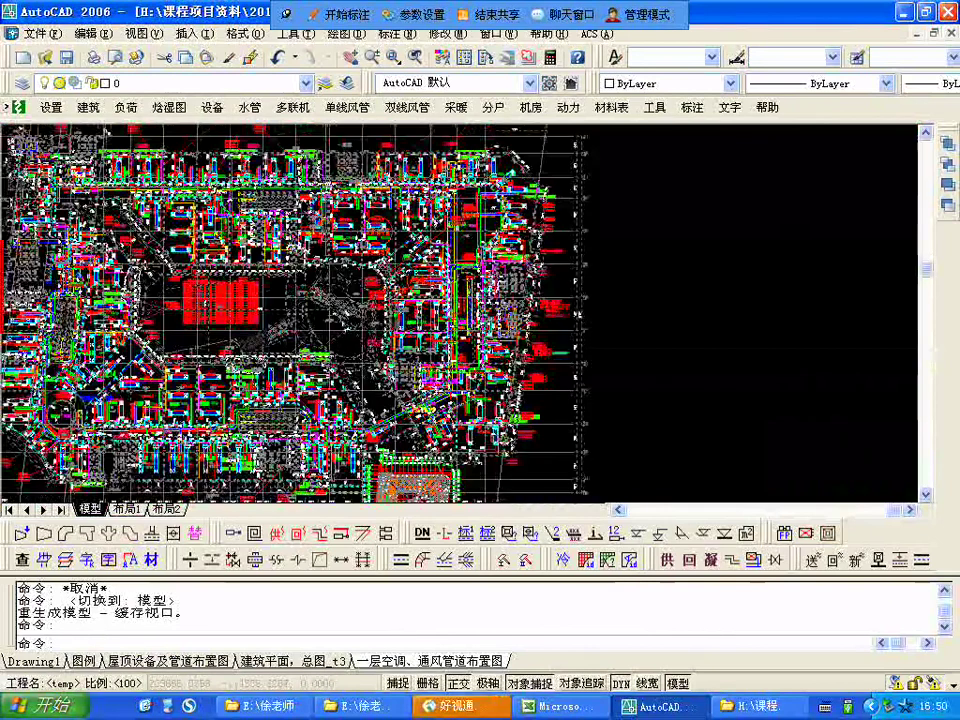
scroll(461, 300, "up", 3)
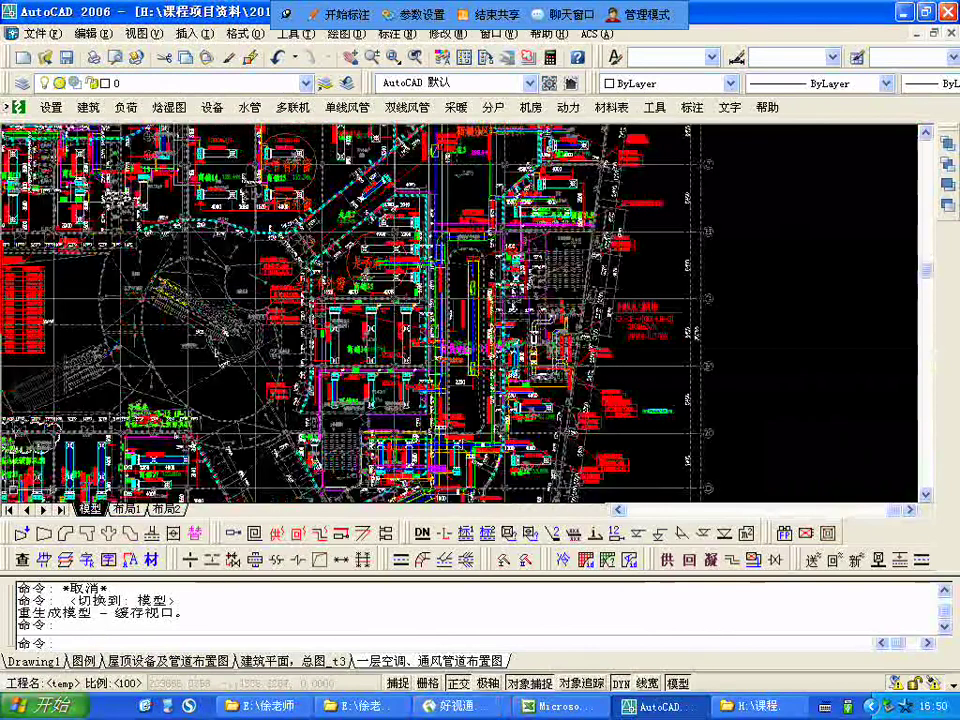
scroll(488, 190, "up", 3)
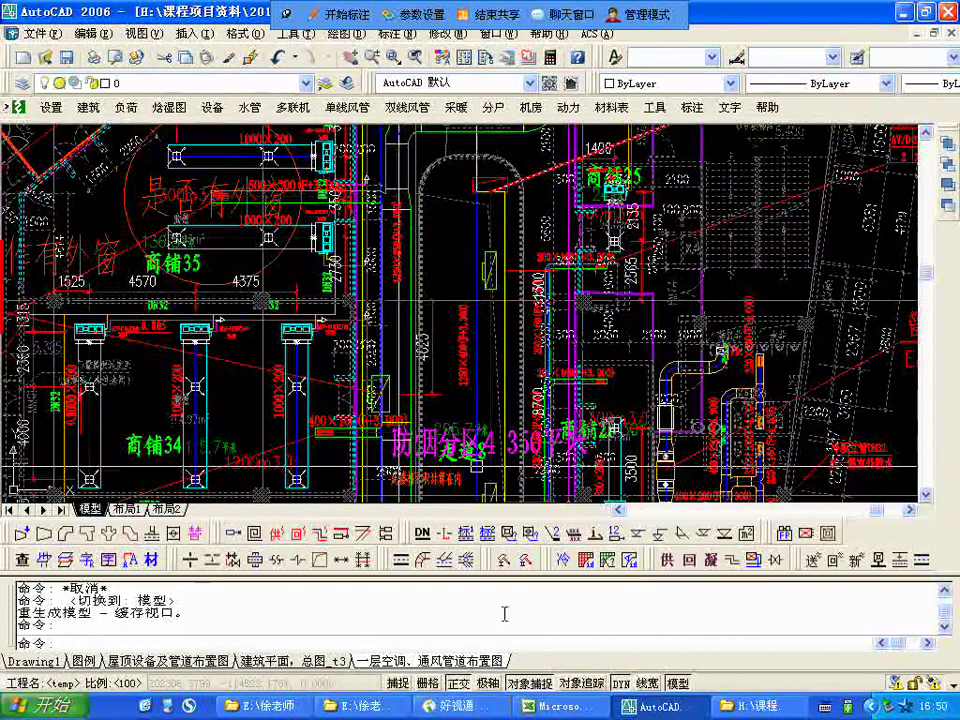
- Check the 好视通 meeting window, return to AutoCAD and examine the smoke barrier and 1000×250 (F+3.700) duct near 商铺25
left_click(484, 710)
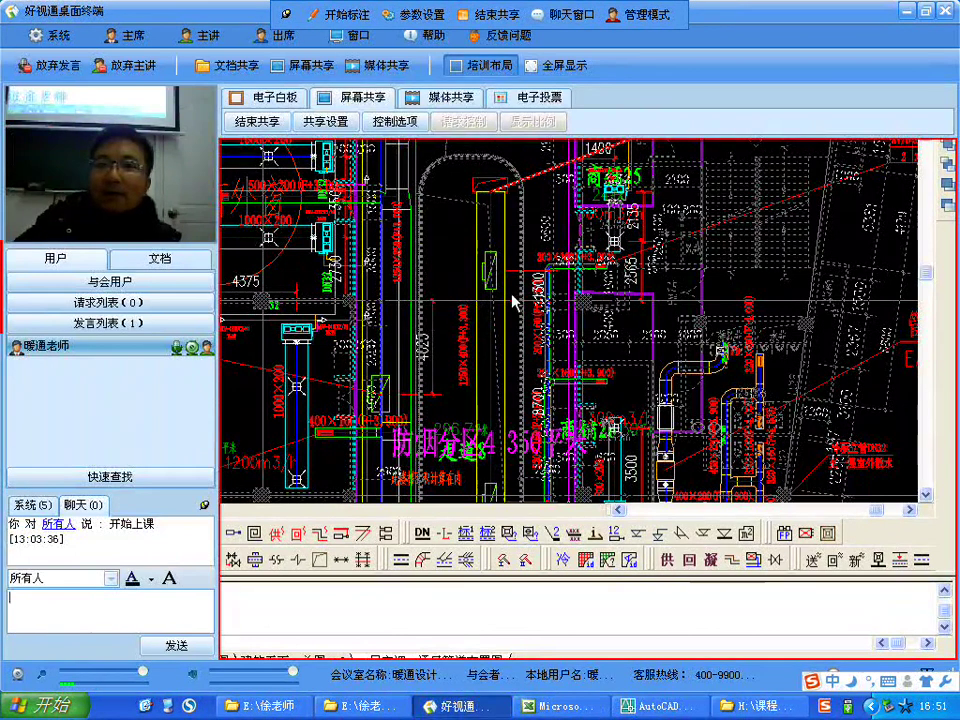
left_click(655, 706)
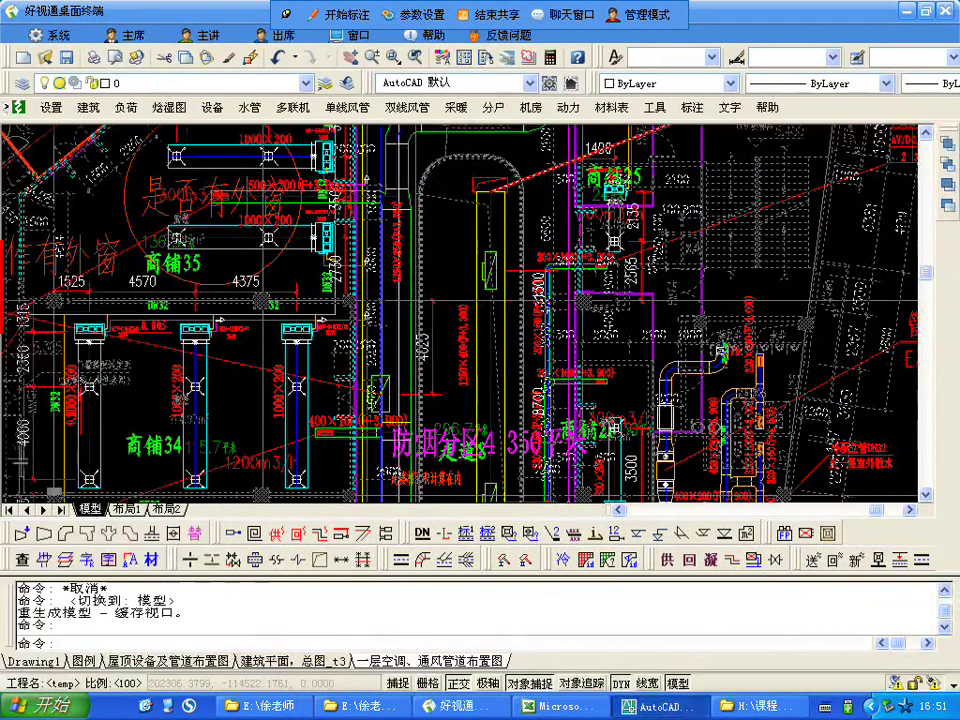
scroll(568, 407, "up", 3)
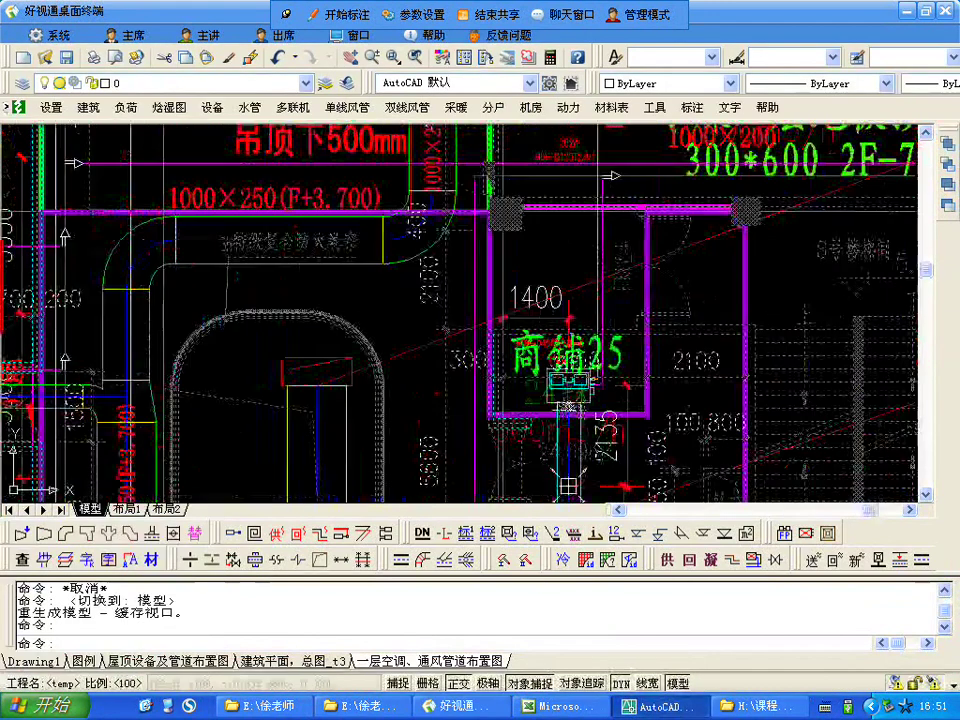
scroll(568, 407, "down", 2)
scroll(736, 301, "up", 2)
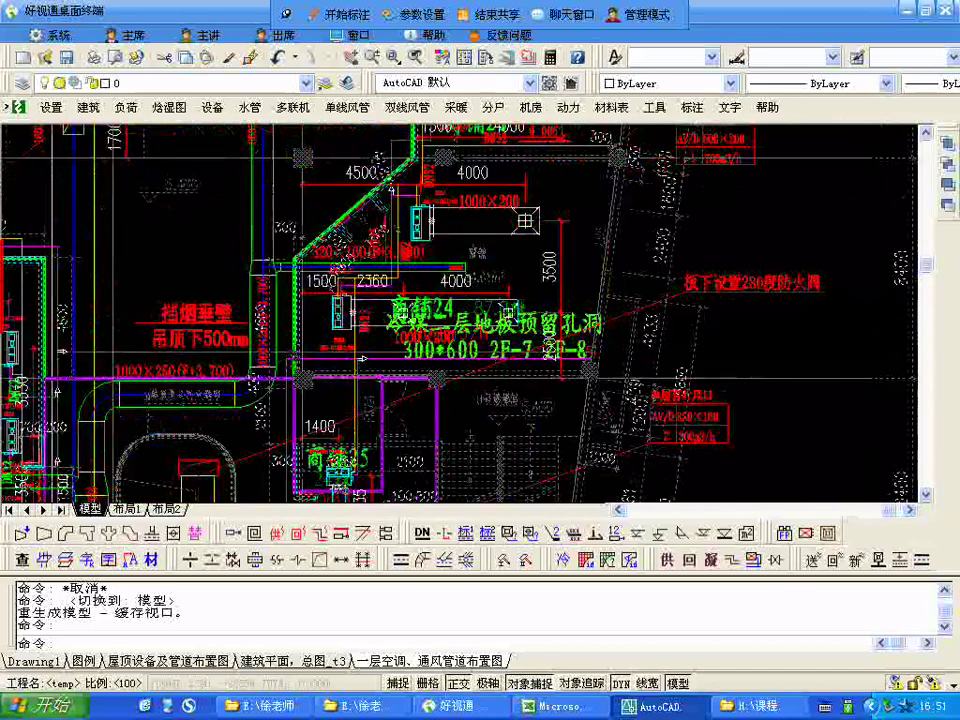
middle_click_drag(720, 366, 805, 211)
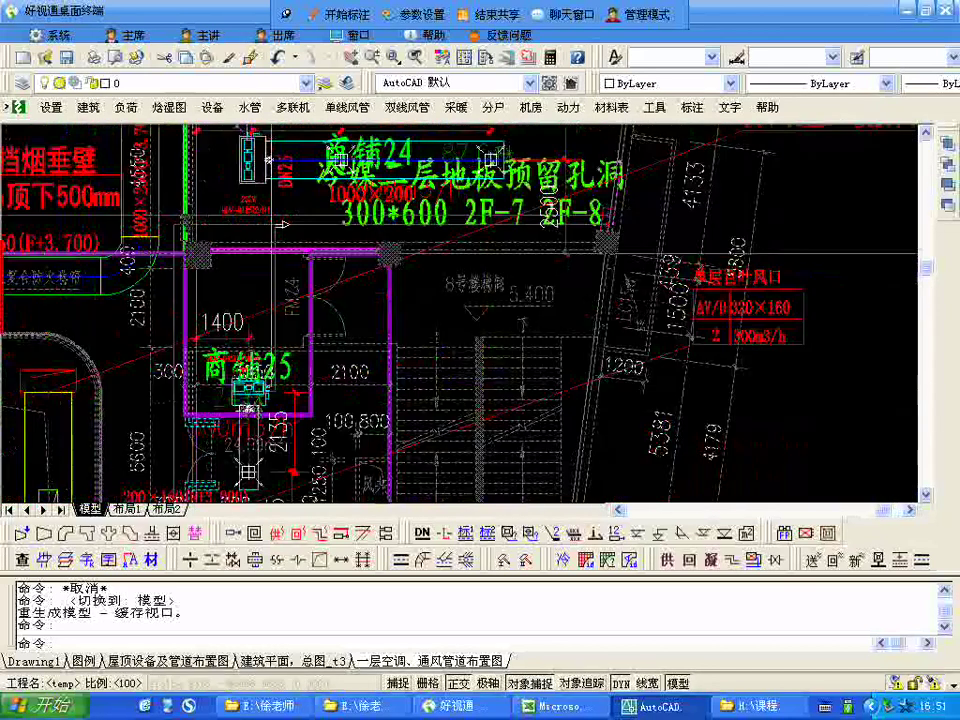
scroll(810, 210, "down", 1)
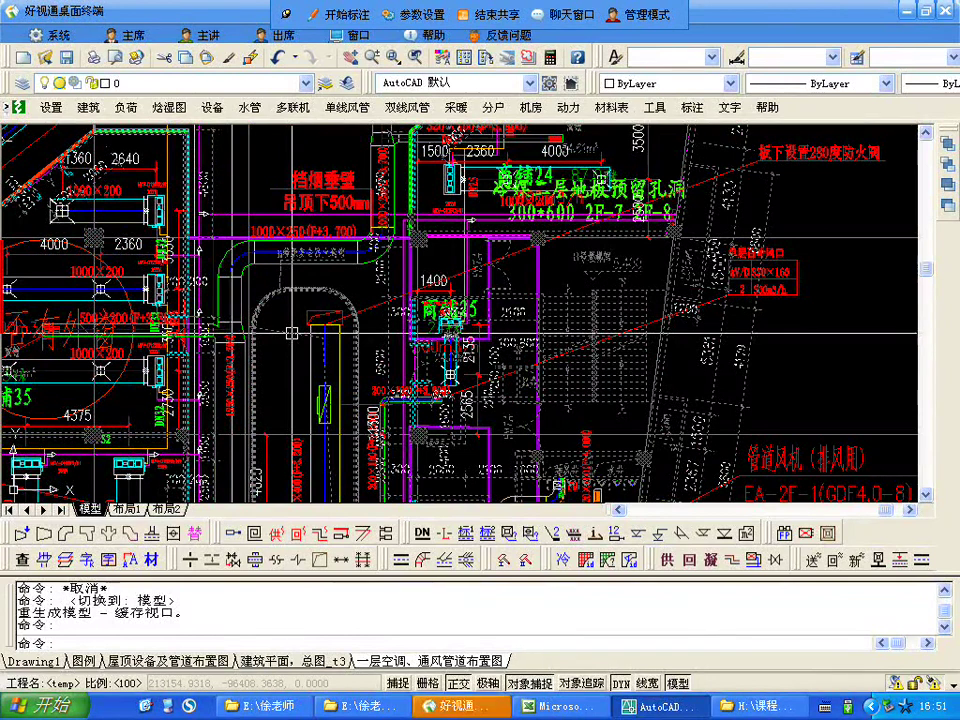
- Check the 好视通 meeting again, return to AutoCAD and examine the smoke barrier at the opening's end near 商铺27
left_click(470, 708)
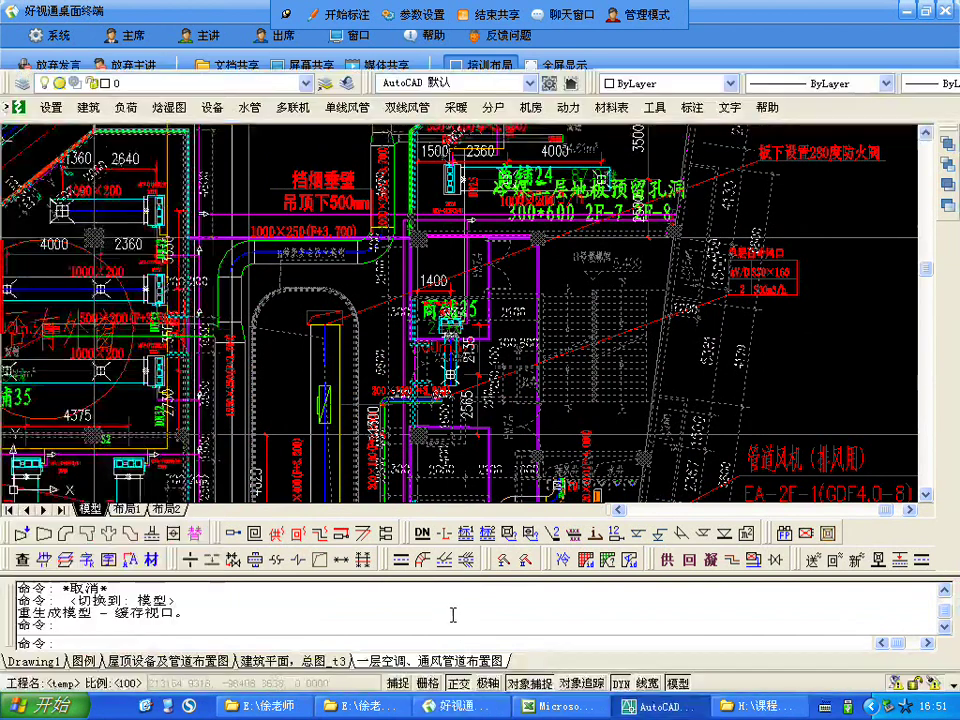
key("alt+Tab")
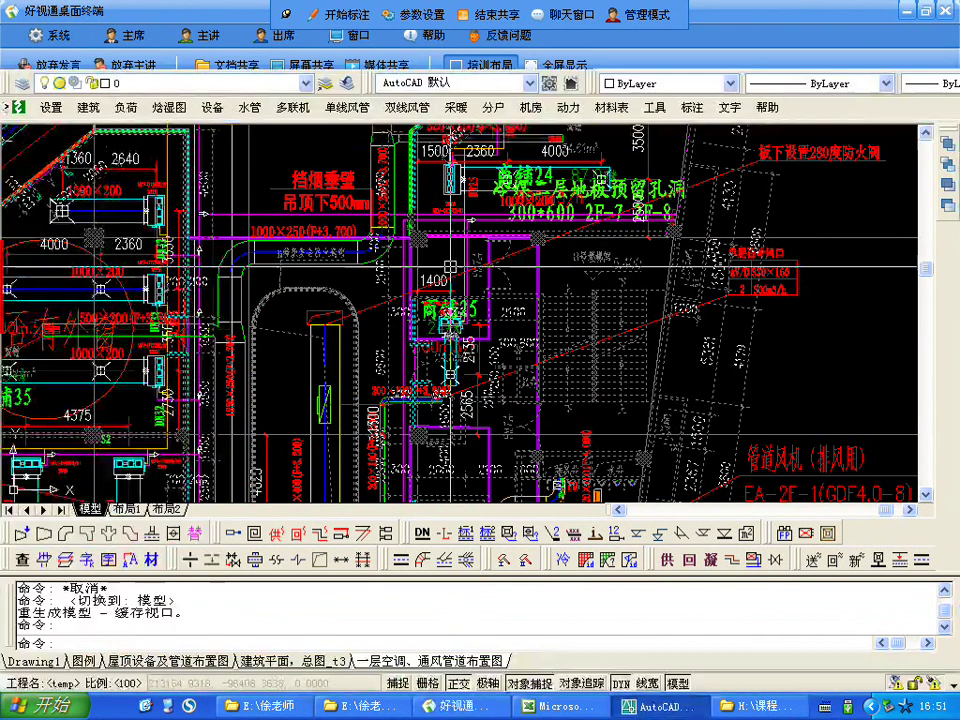
scroll(451, 267, "down", 5)
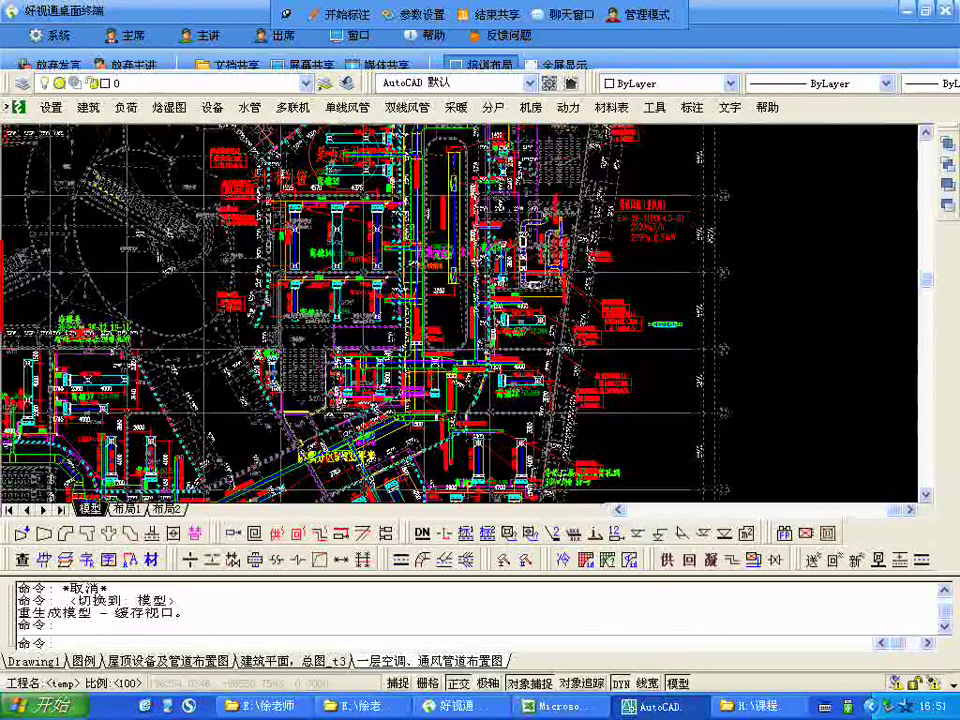
scroll(300, 300, "up", 5)
scroll(458, 332, "up", 3)
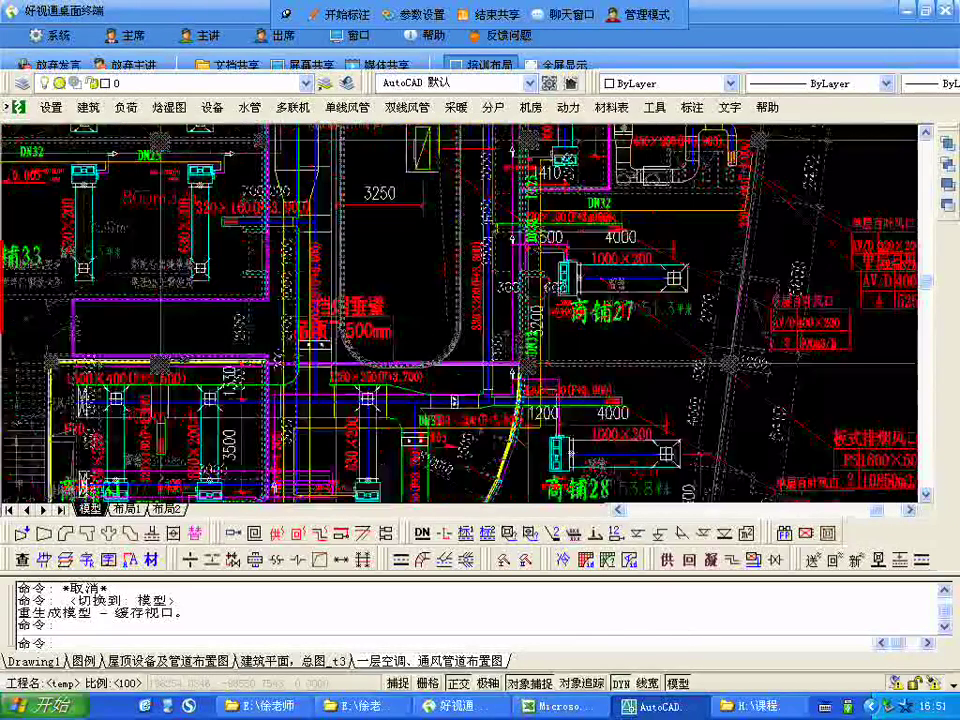
scroll(462, 330, "up", 3)
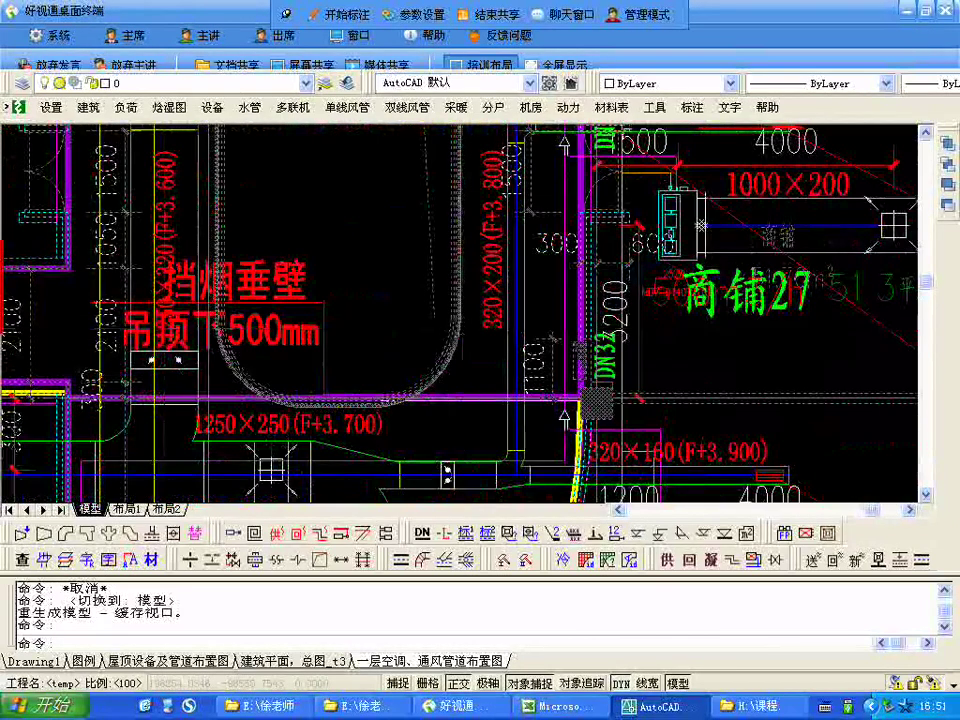
- Examine the 1250×400 (F+3.300) smoke exhaust duct and its vents over the long opening in 走道8
scroll(462, 328, "down", 3)
scroll(462, 329, "down", 2)
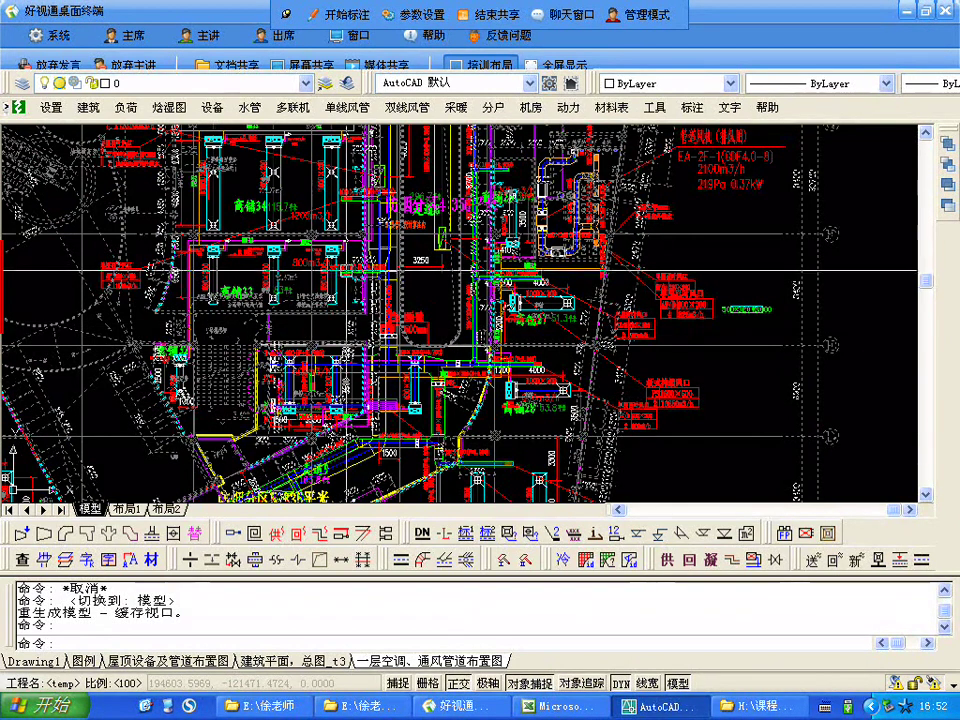
scroll(410, 270, "down", 2)
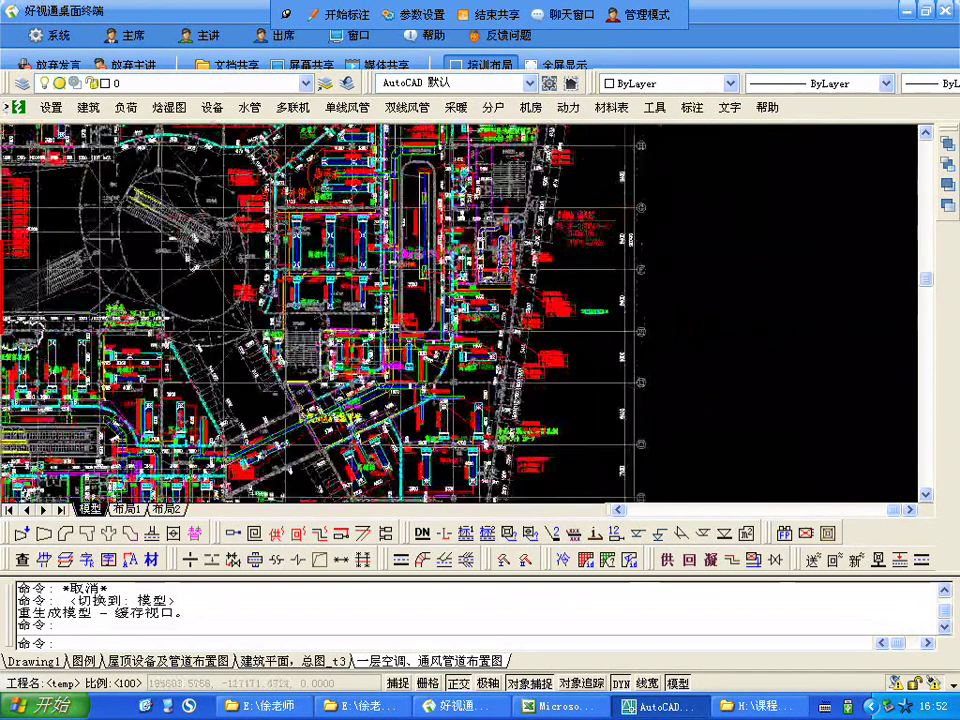
scroll(507, 169, "up", 4)
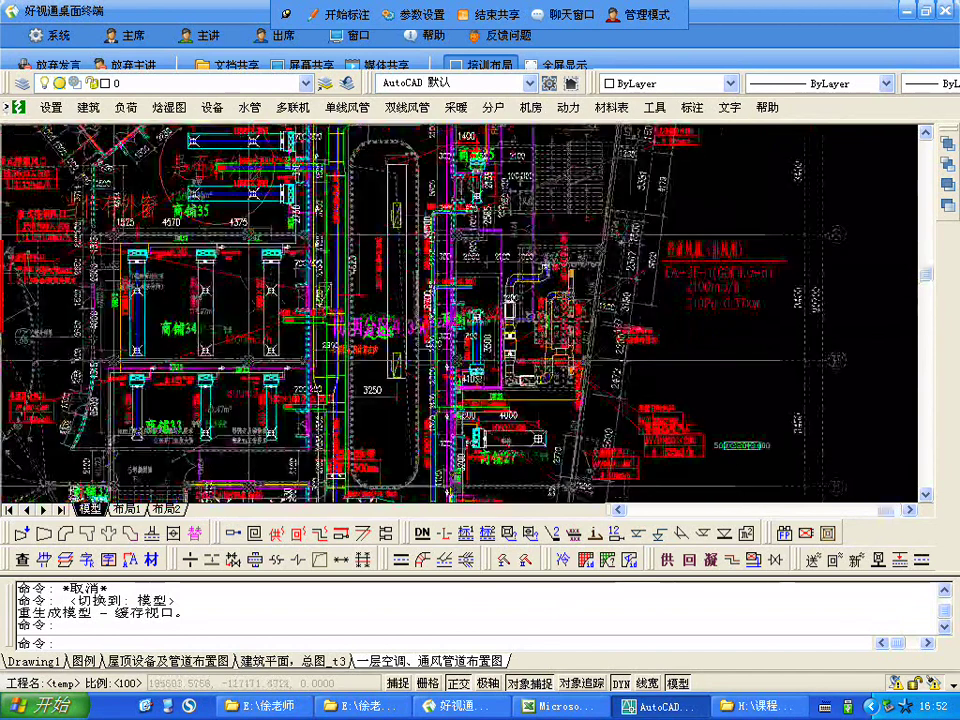
scroll(520, 230, "up", 4)
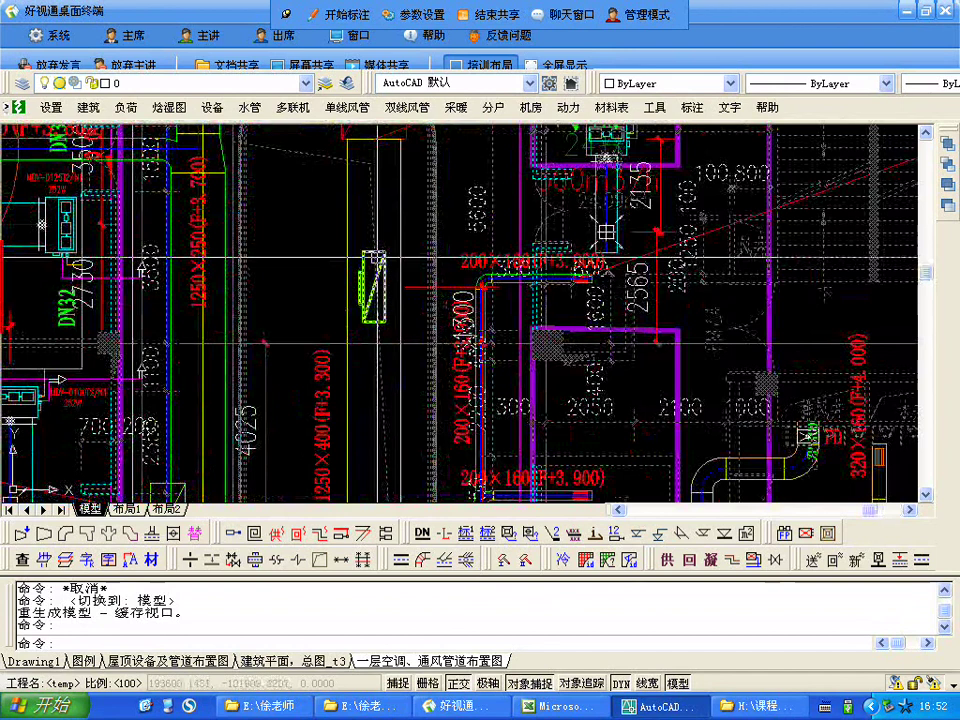
scroll(390, 245, "down", 2)
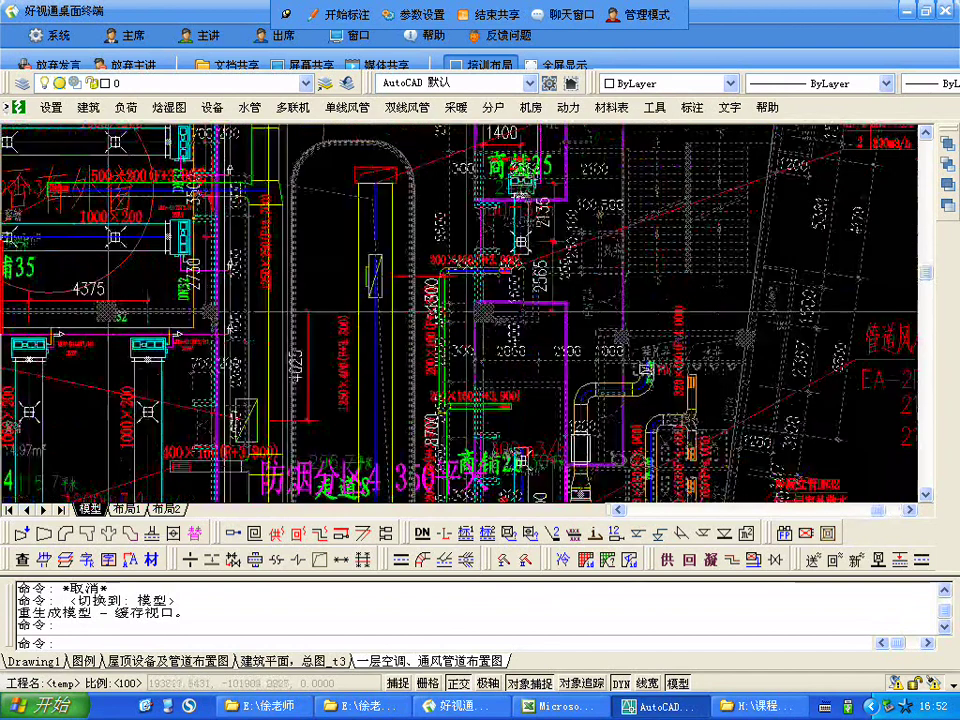
scroll(425, 290, "down", 5)
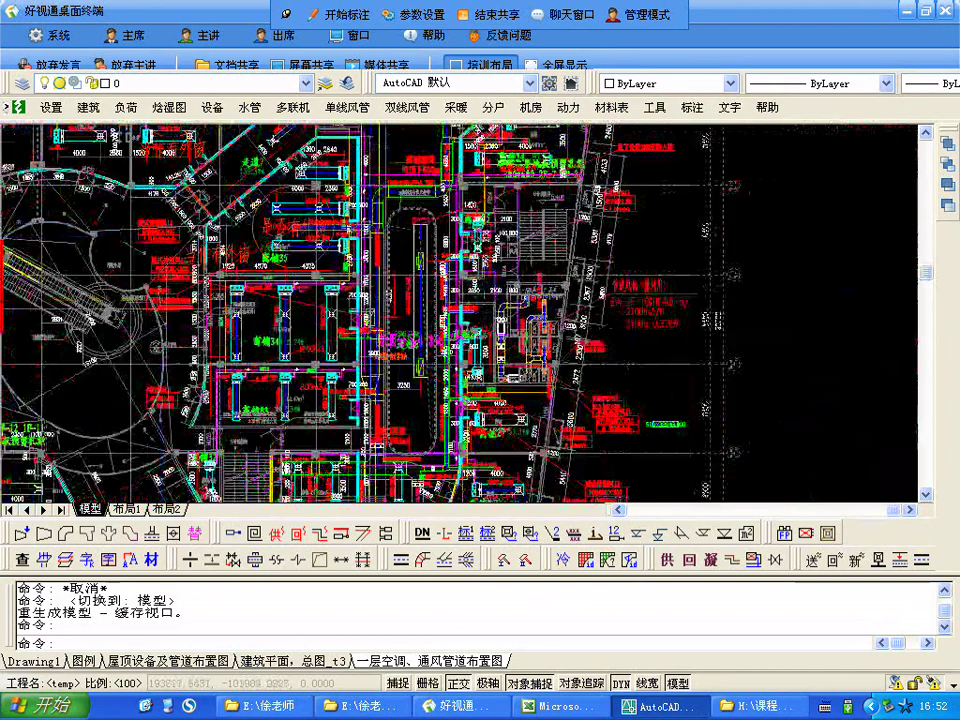
scroll(420, 300, "down", 3)
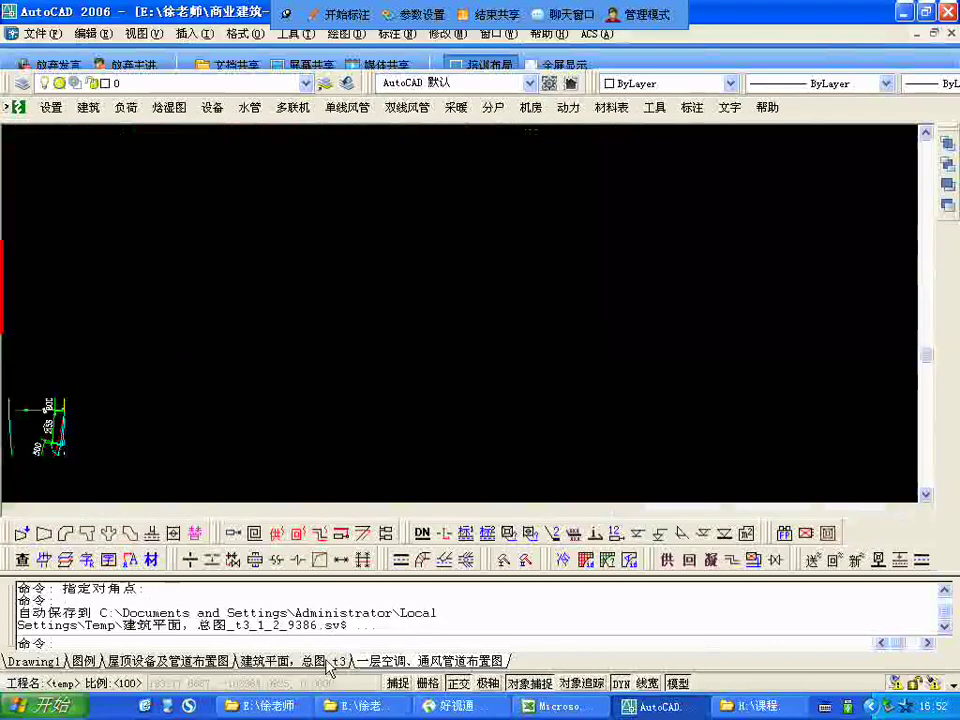
- Switch to the 建筑平面，总图_t3 drawing and examine the 3h fire shutters enclosing the corridor opening and the moving walkway
left_click(330, 662)
scroll(436, 345, "up", 6)
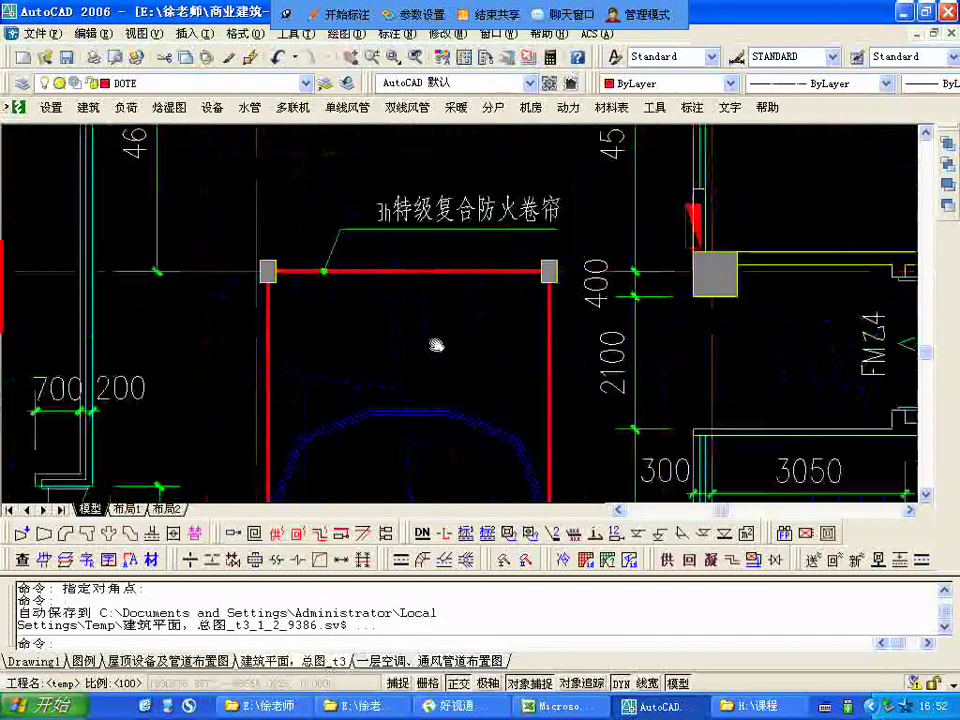
scroll(436, 345, "down", 6)
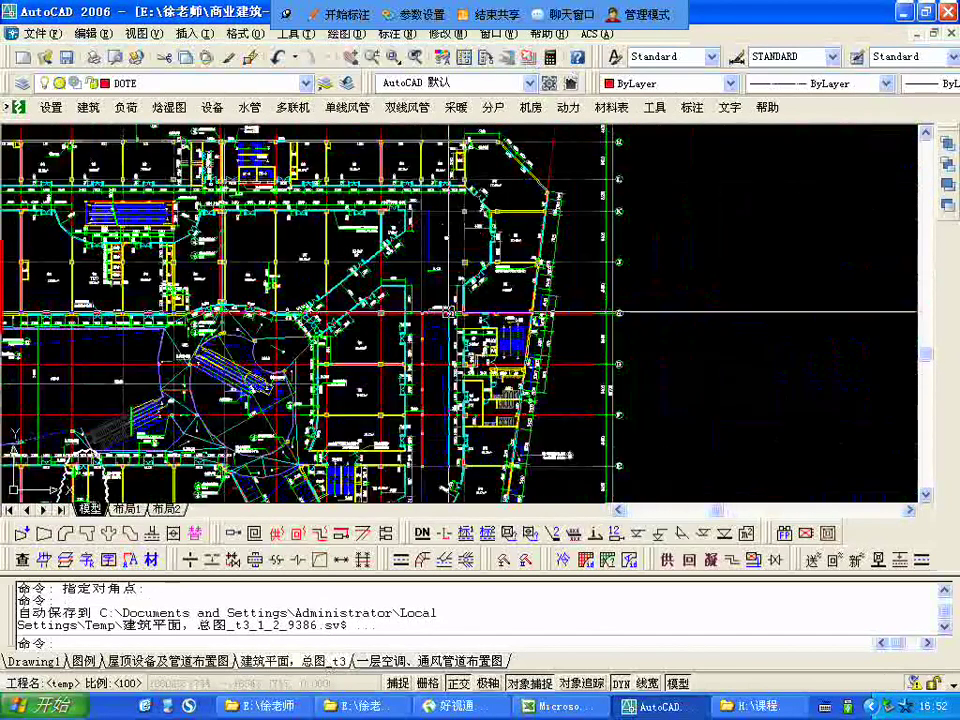
scroll(449, 244, "down", 2)
middle_click_drag(449, 244, 437, 193)
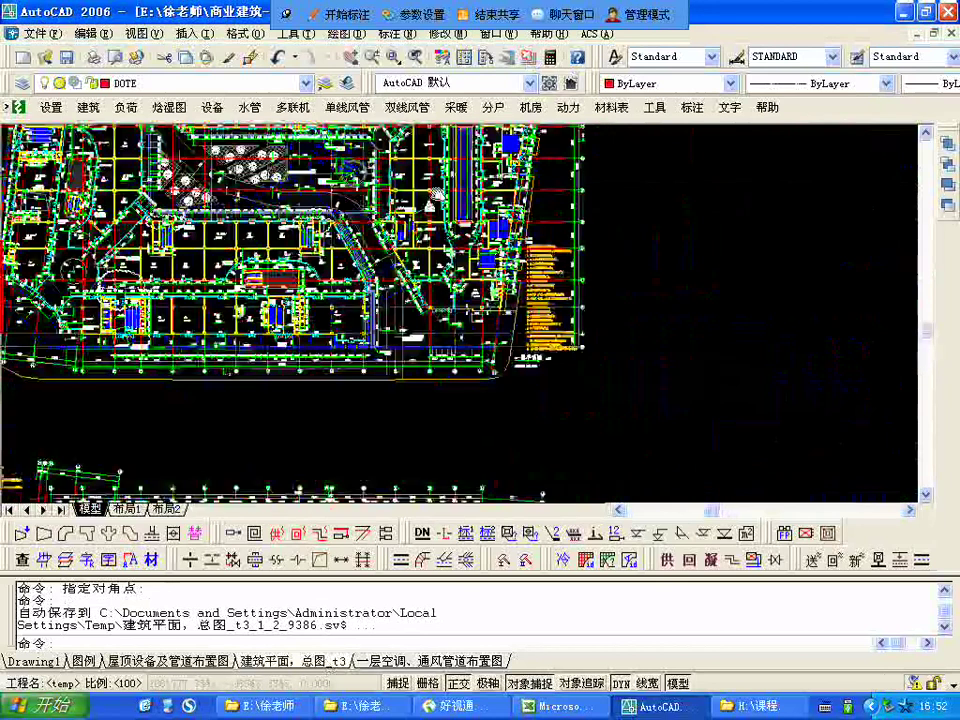
scroll(437, 193, "up", 10)
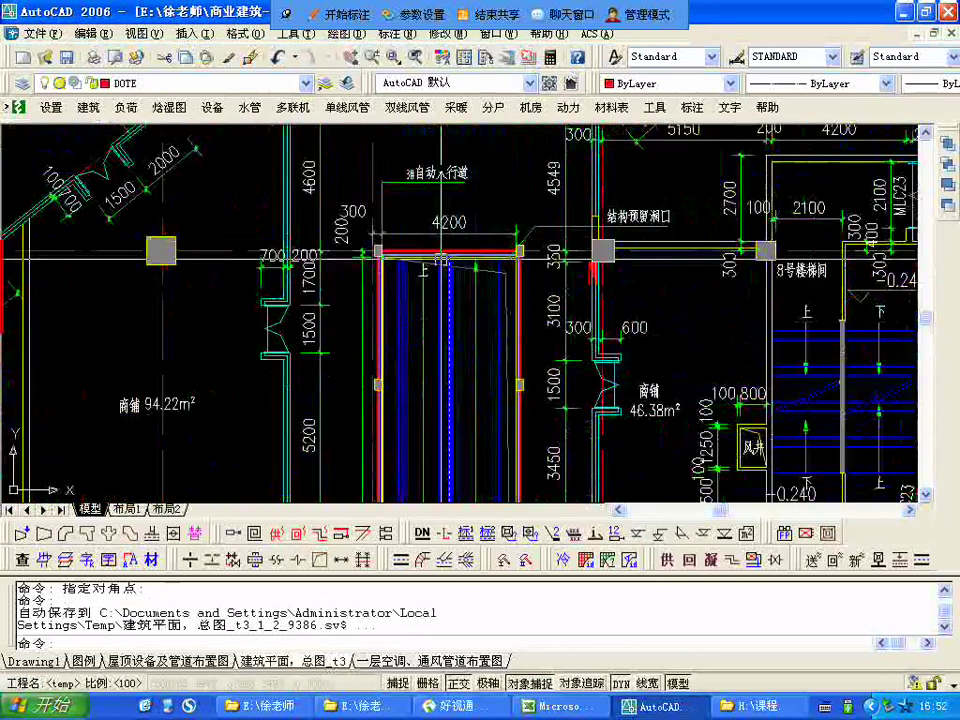
- Examine both ends of the moving walkway on the ground-floor plan, including the 3h特级复合防火卷帘 with its 缓降功能 note
scroll(445, 282, "down", 5)
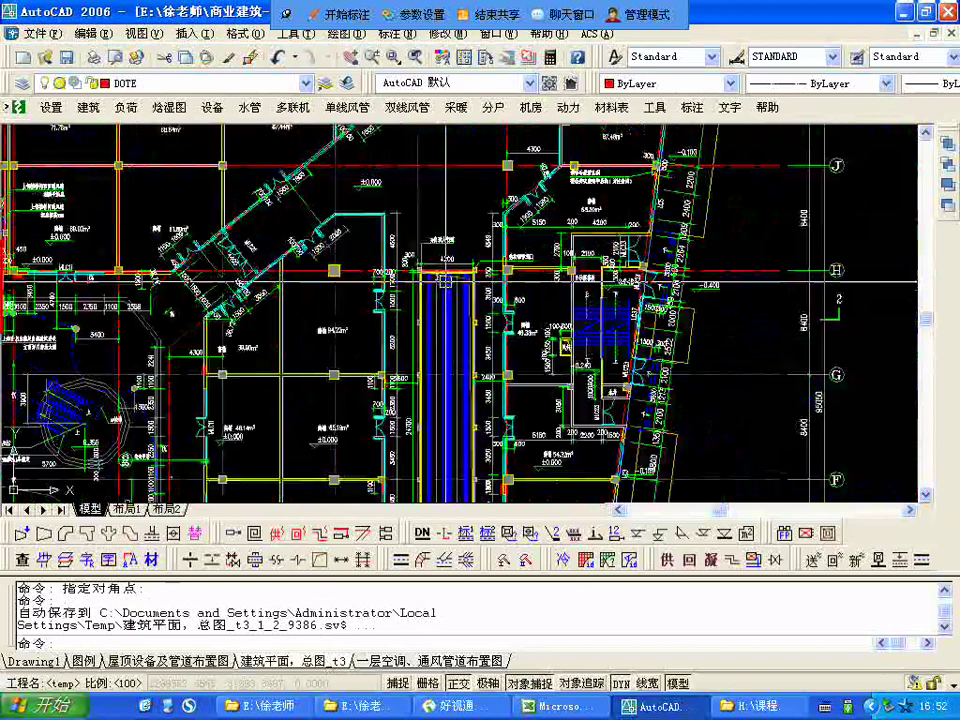
scroll(445, 282, "down", 2)
scroll(447, 340, "up", 6)
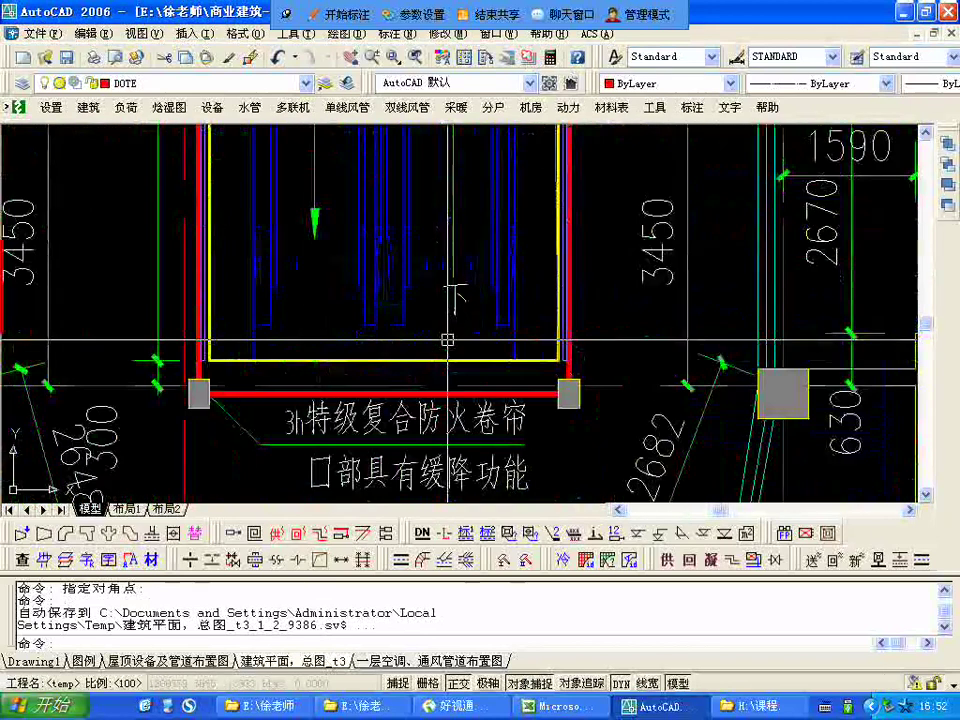
scroll(447, 340, "down", 3)
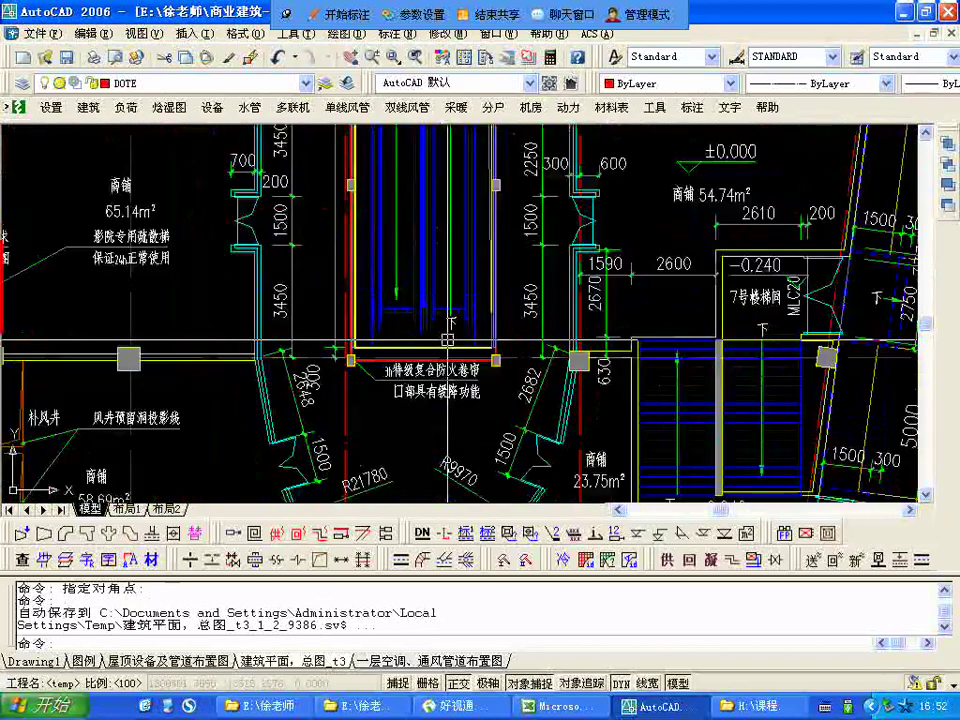
- Examine the fire shutters enclosing the moving walkway's end on the -6.000 basement plan, beside fire doors FM甲5 and FM乙5
scroll(447, 340, "down", 5)
scroll(477, 323, "up", 6)
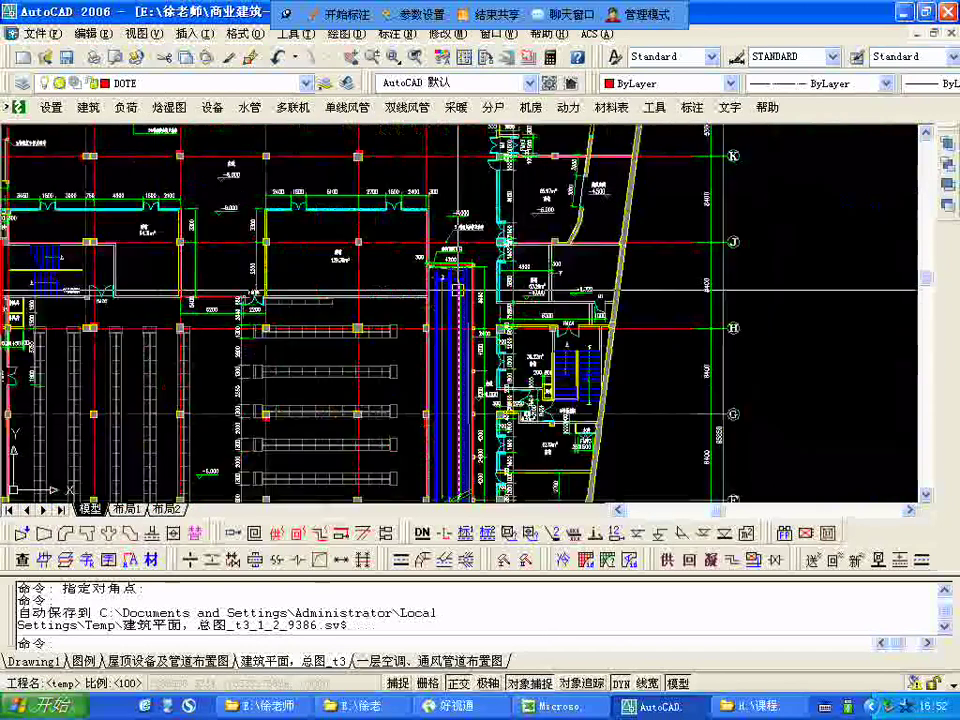
middle_click_drag(477, 323, 423, 347)
scroll(423, 340, "up", 3)
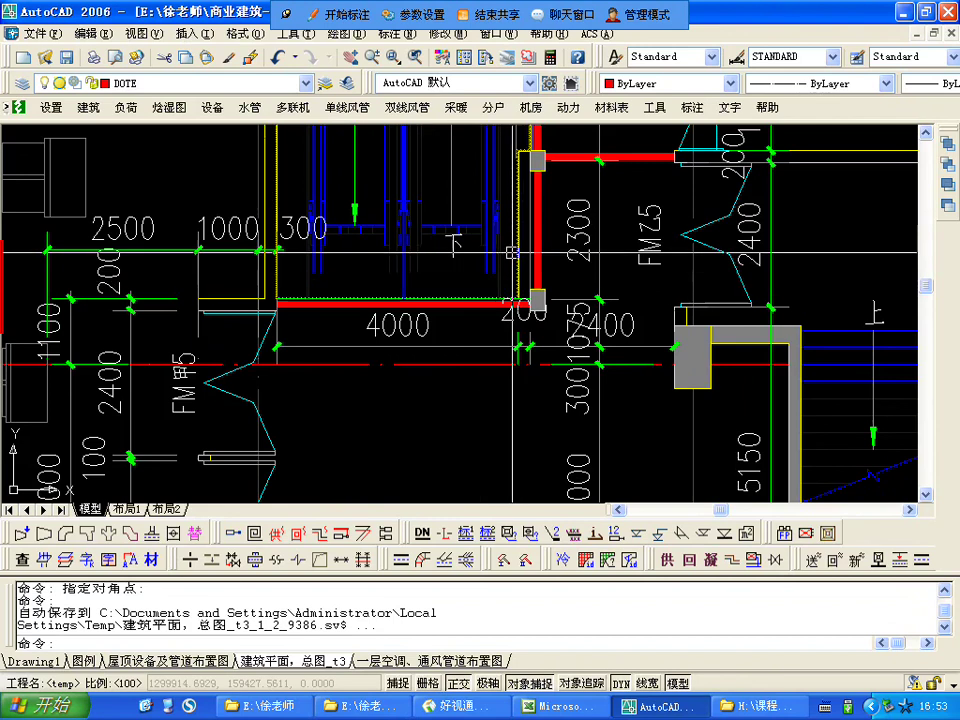
scroll(512, 252, "down", 5)
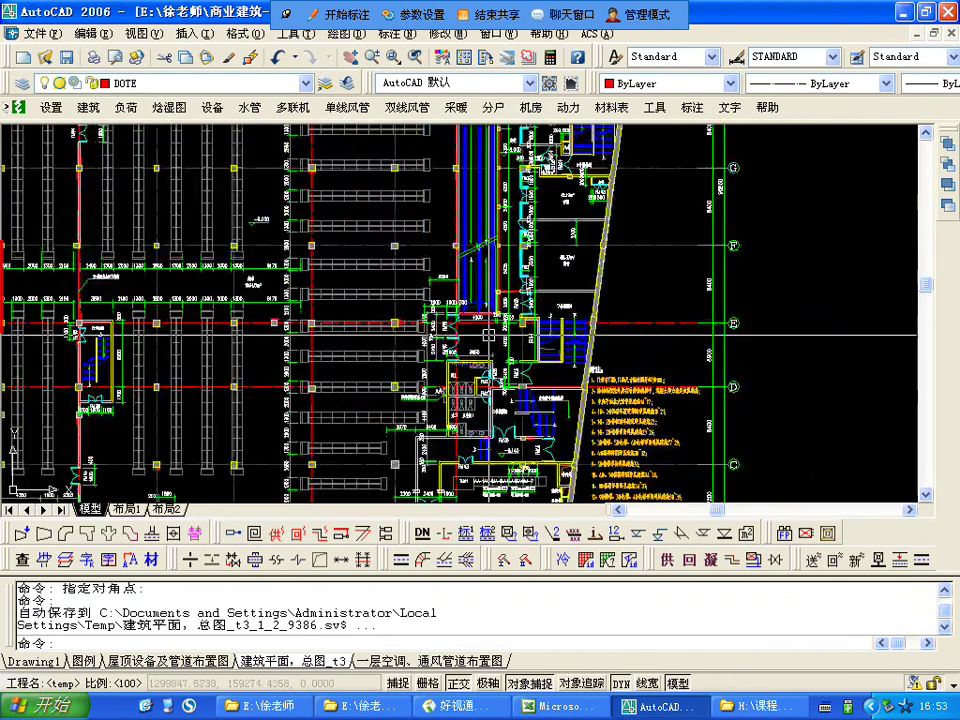
scroll(489, 334, "down", 5)
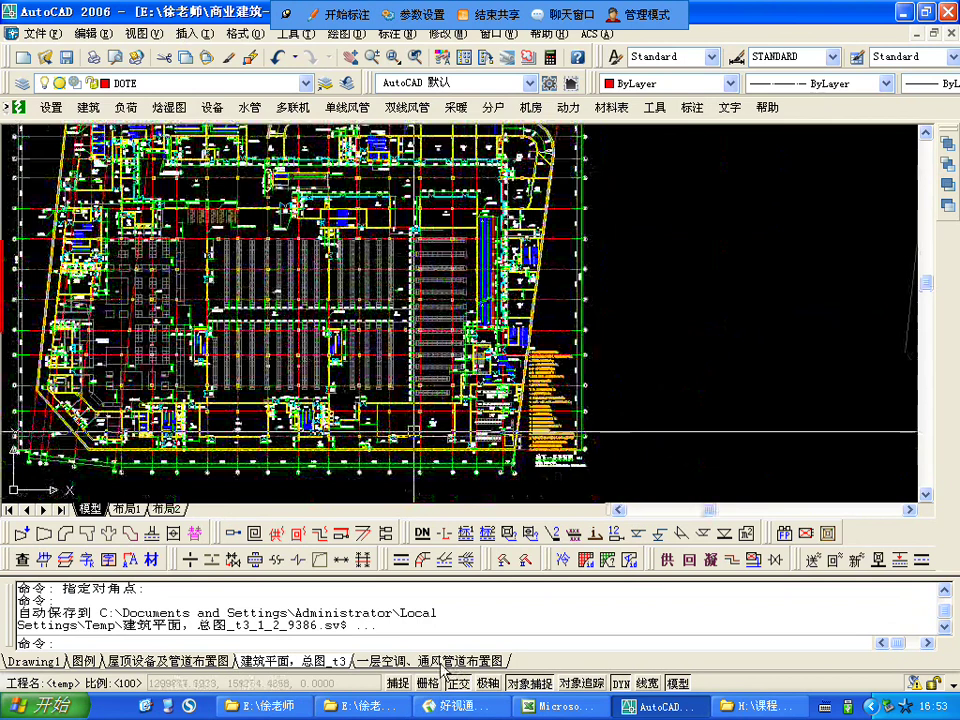
- Switch to the 一层空调、通风管道布置图 drawing, check the 好视通, Excel and 暖通图纸 folder windows, and return to AutoCAD
left_click(441, 663)
left_click(470, 707)
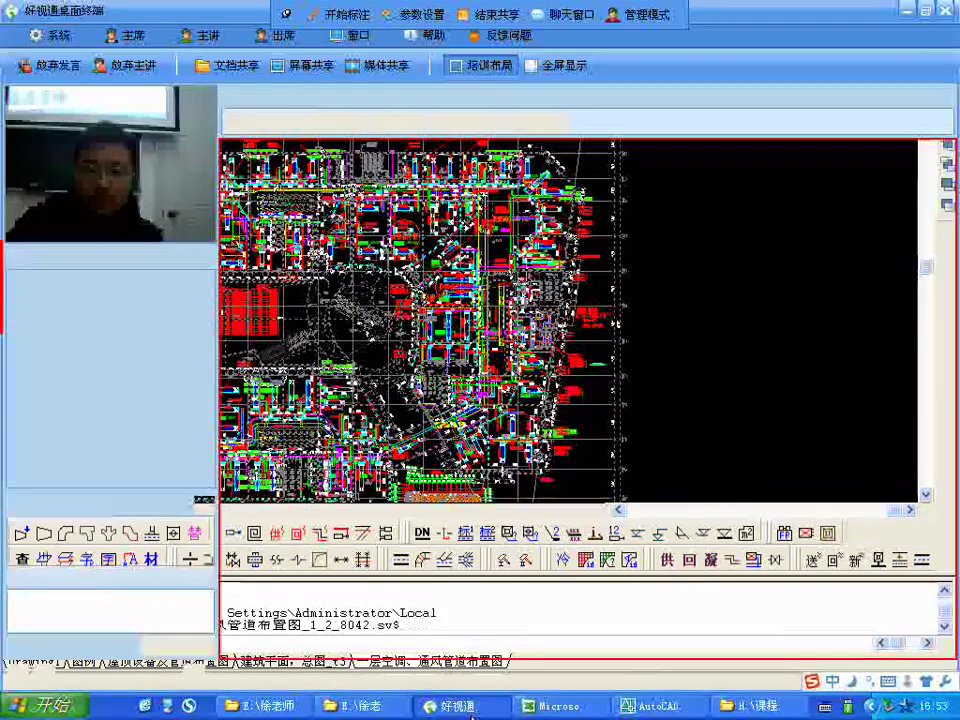
left_click(552, 706)
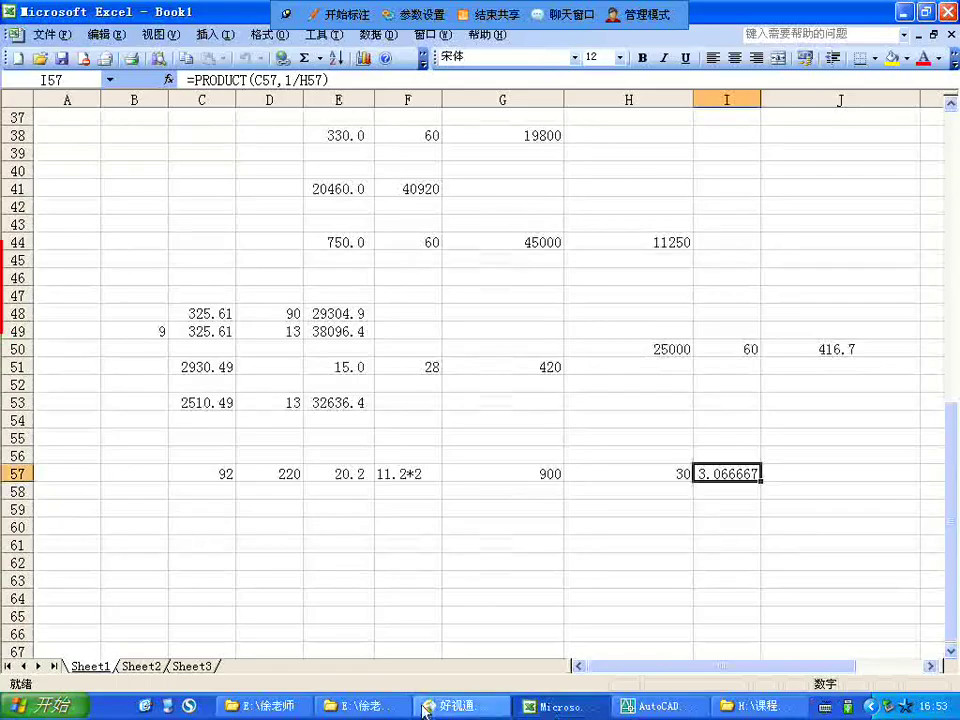
left_click(388, 712)
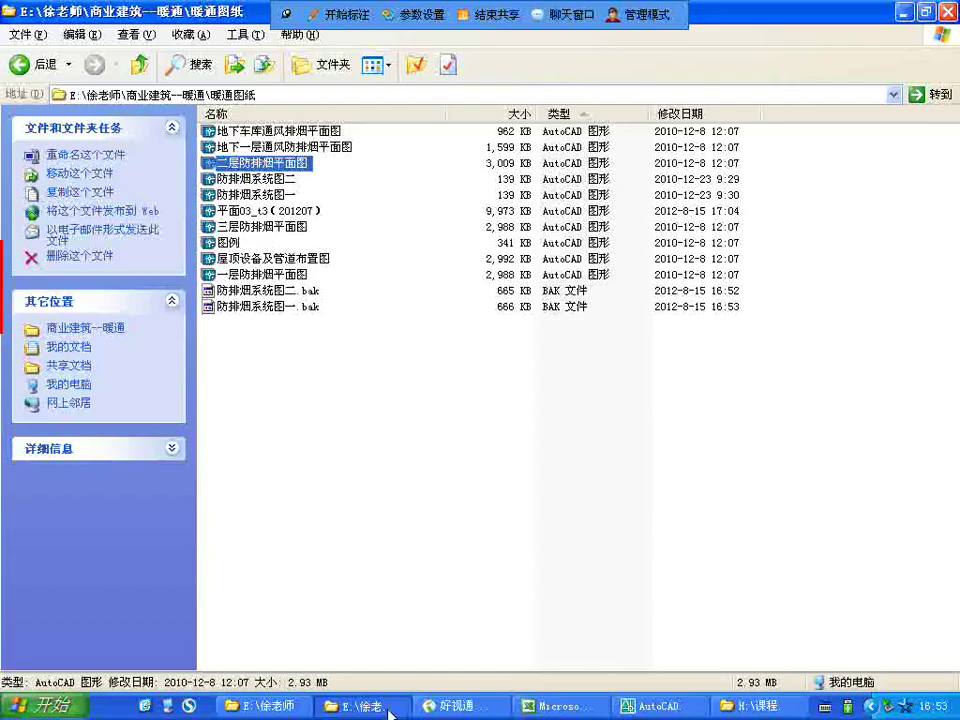
left_click(643, 712)
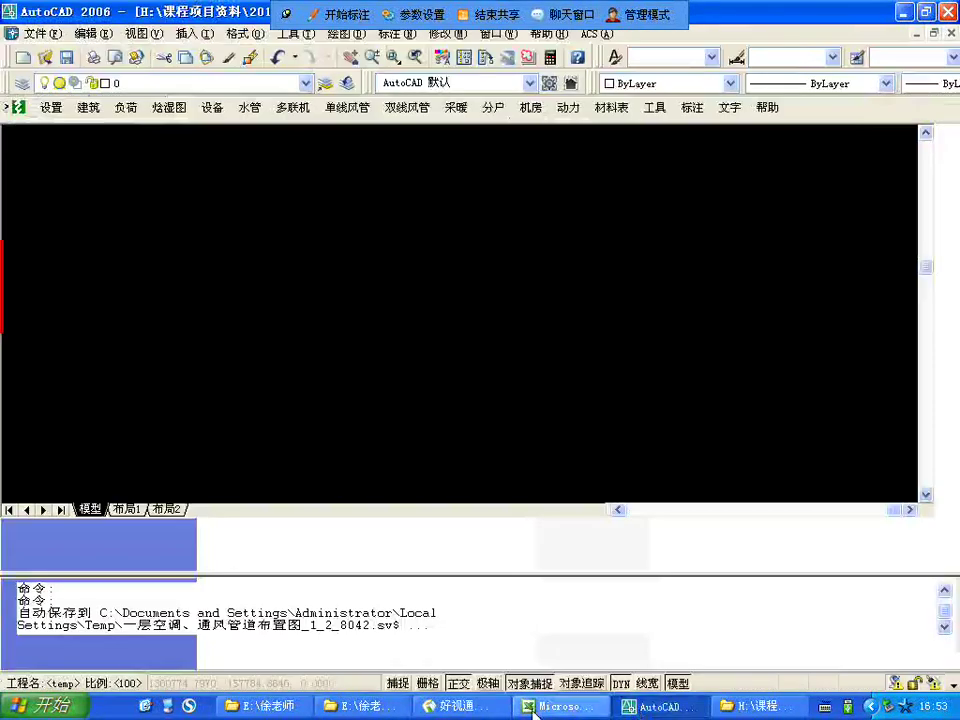
left_click(552, 706)
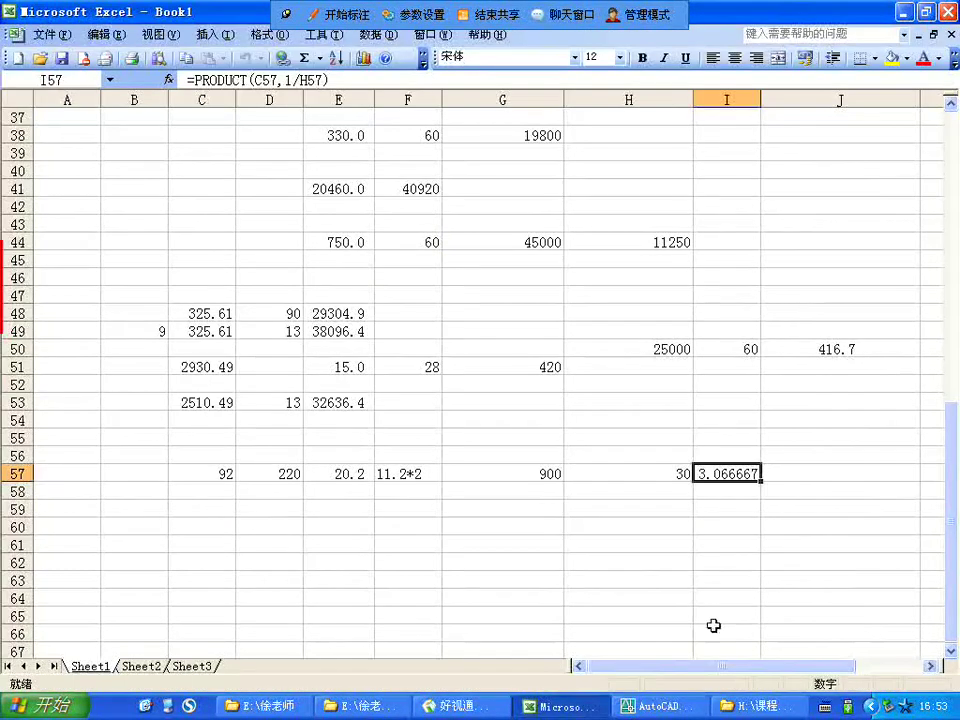
left_click(640, 598)
left_click(872, 712)
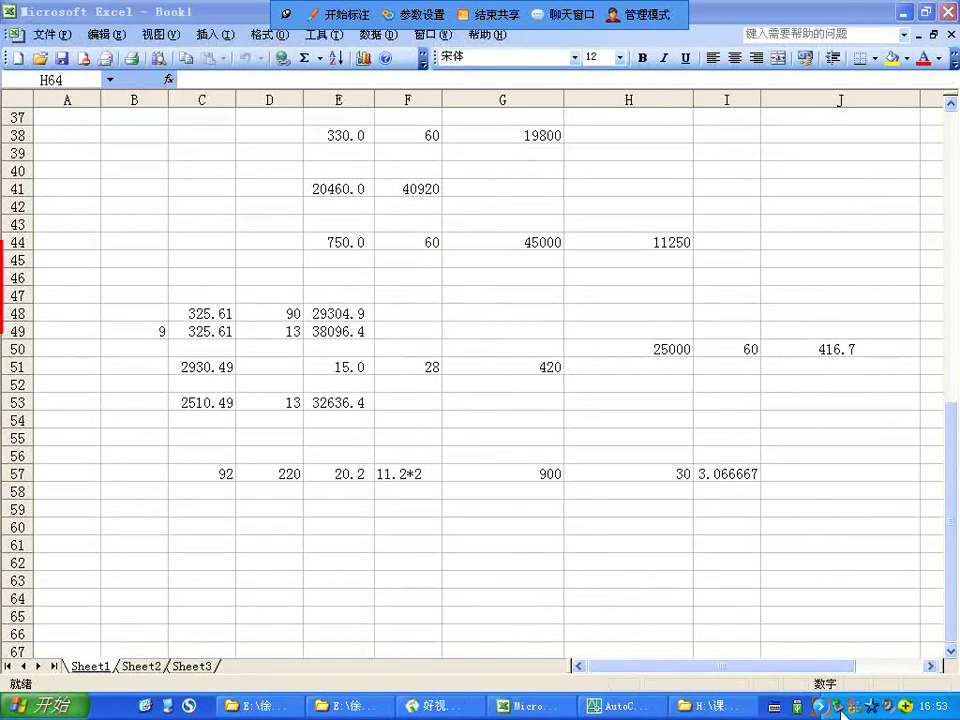
left_click(724, 707)
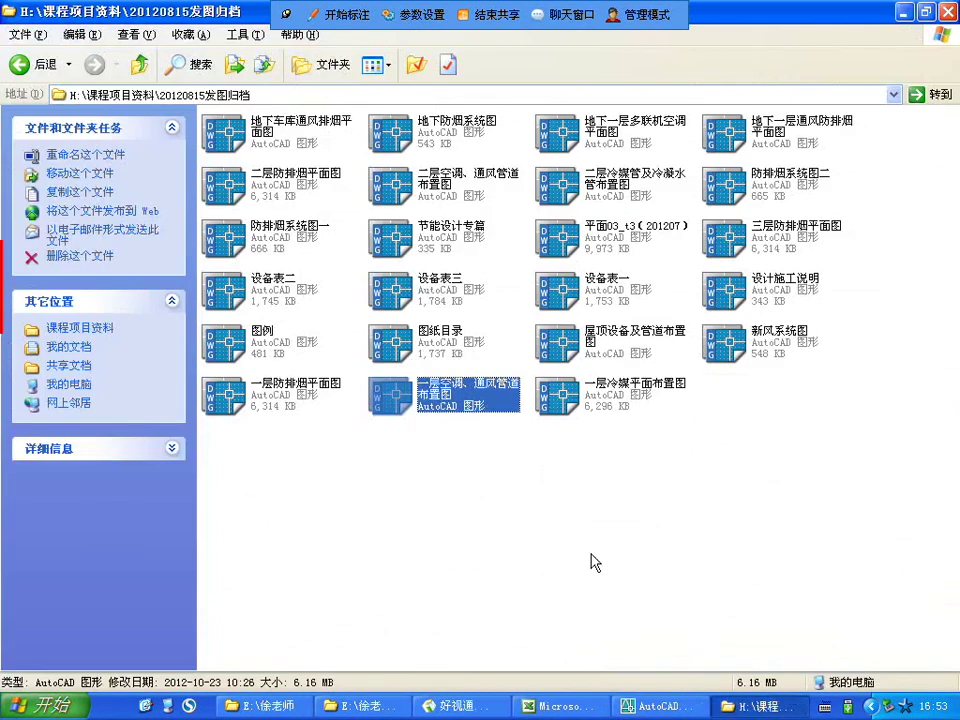
left_click(583, 534)
right_click(749, 707)
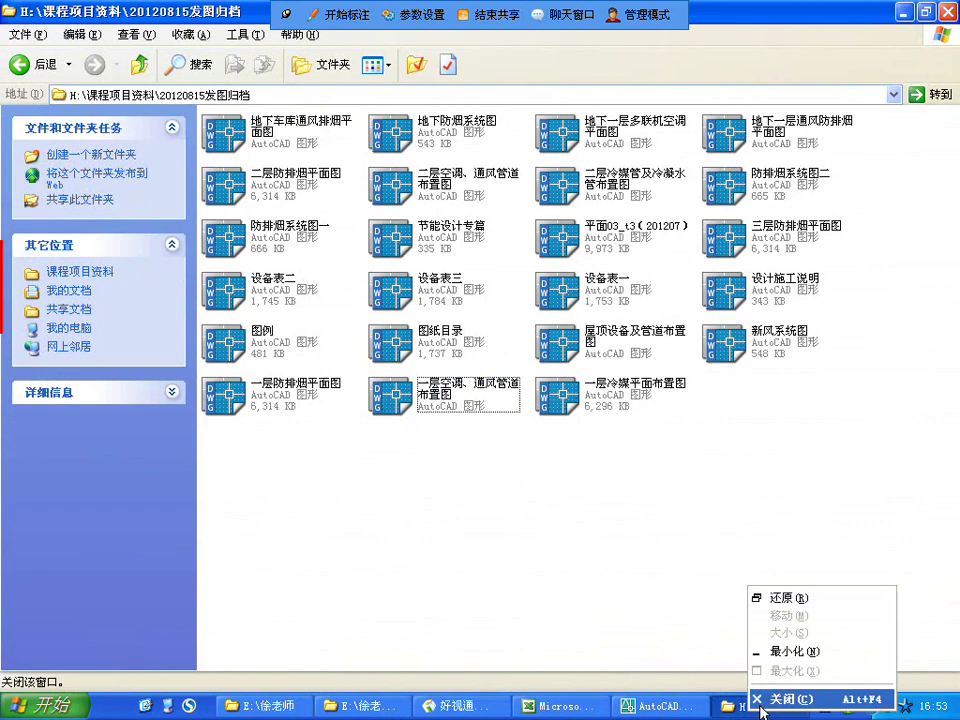
left_click(492, 568)
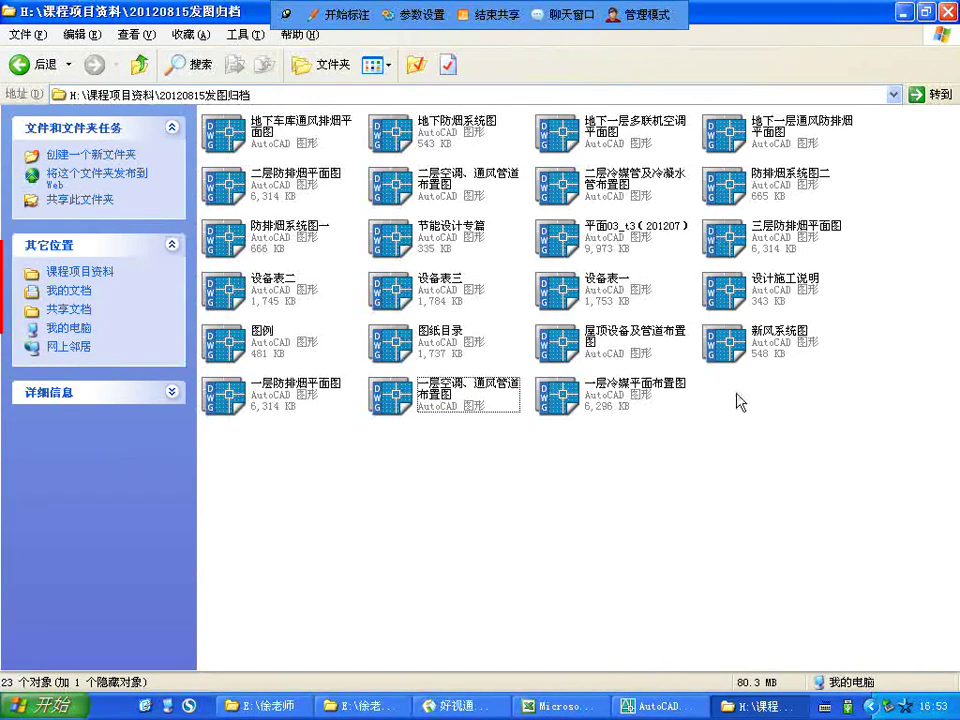
left_click(731, 350)
left_click(727, 268)
key("Up")
key("Up")
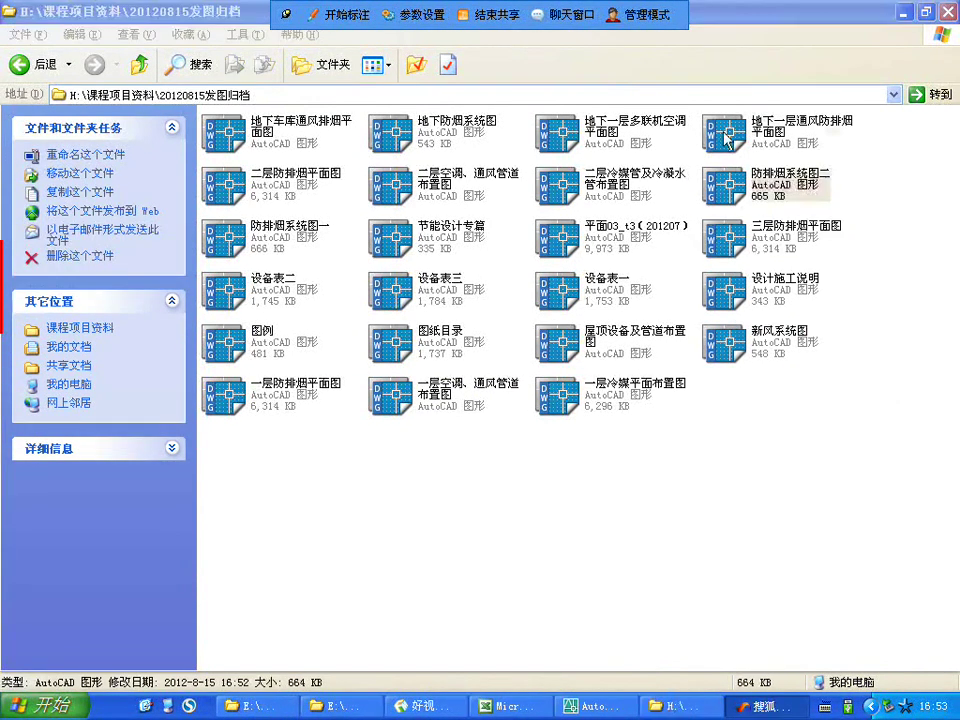
key("Up")
key("Down")
key("Down")
left_click(731, 292)
left_click(565, 300)
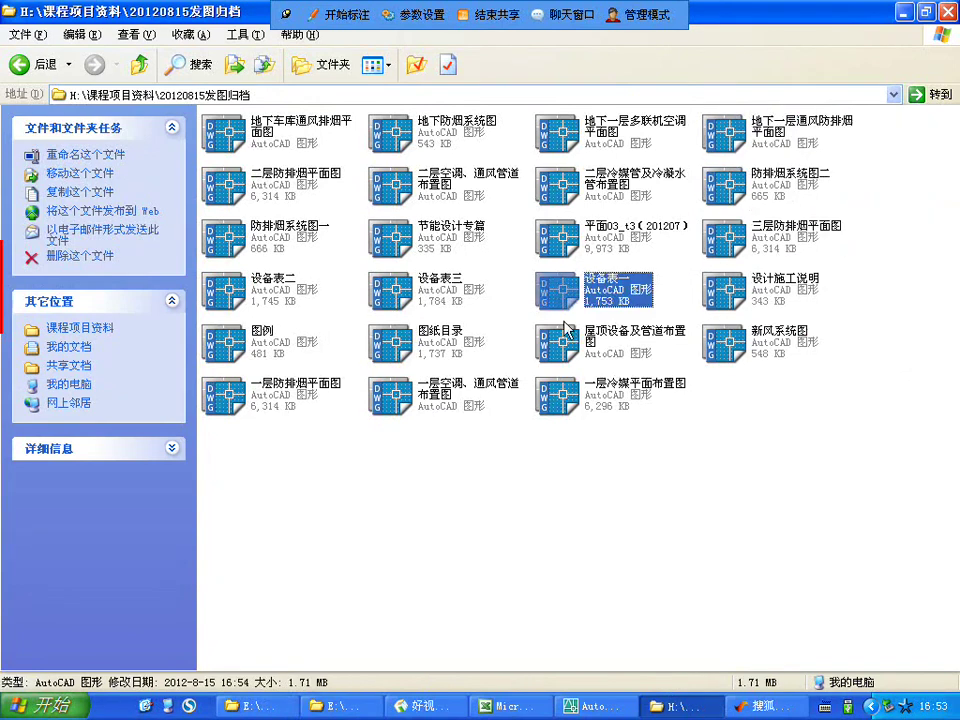
left_click(562, 345)
left_click(420, 350)
left_click(385, 395)
left_click(283, 395)
left_click(400, 400)
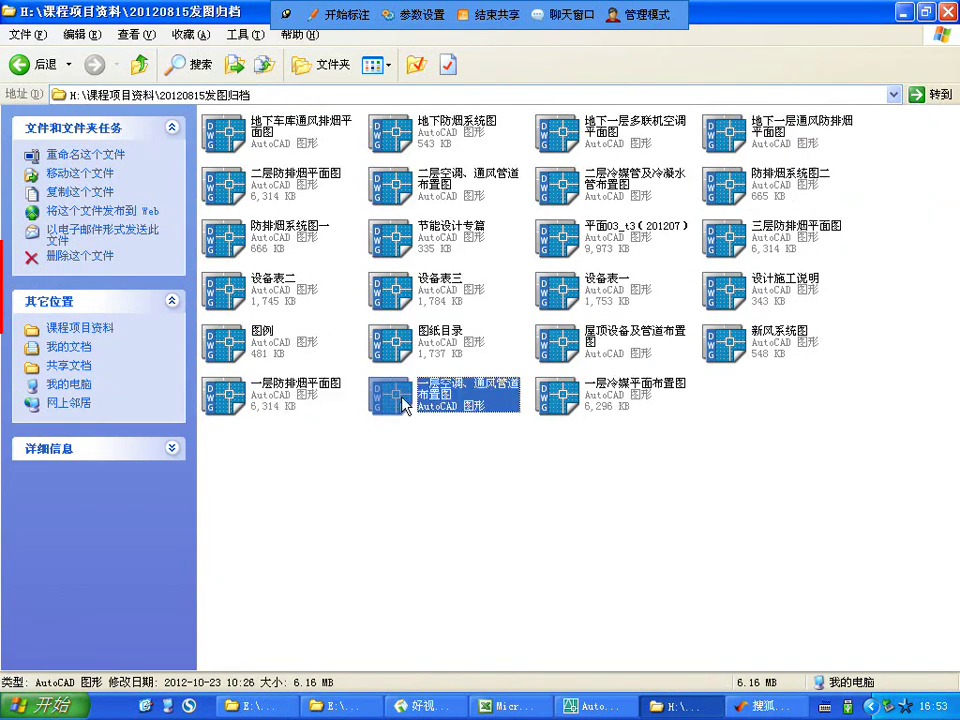
left_click(589, 395)
left_click(590, 345)
left_click(590, 262)
left_click(600, 178)
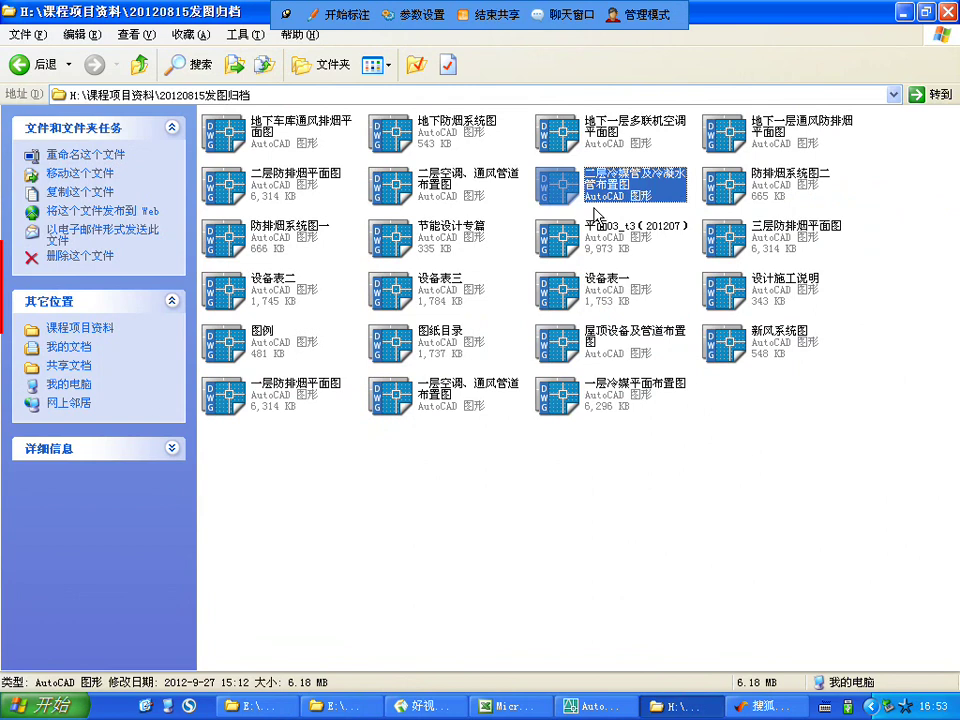
left_click(592, 125)
left_click(492, 132)
left_click(474, 185)
left_click(425, 232)
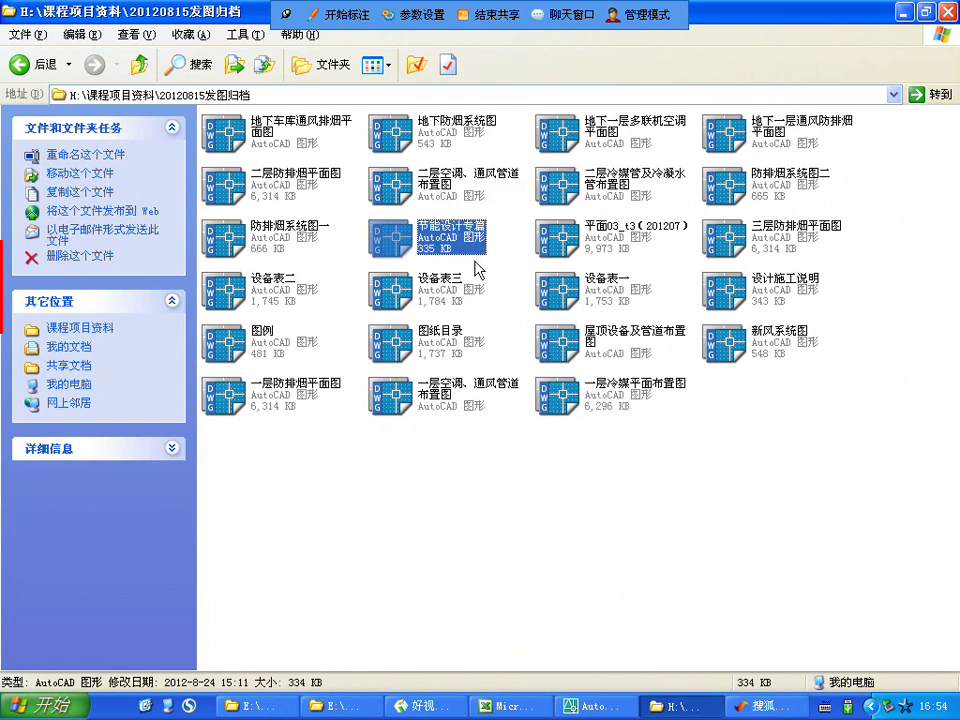
left_click(452, 285)
left_click(450, 345)
left_click(452, 386)
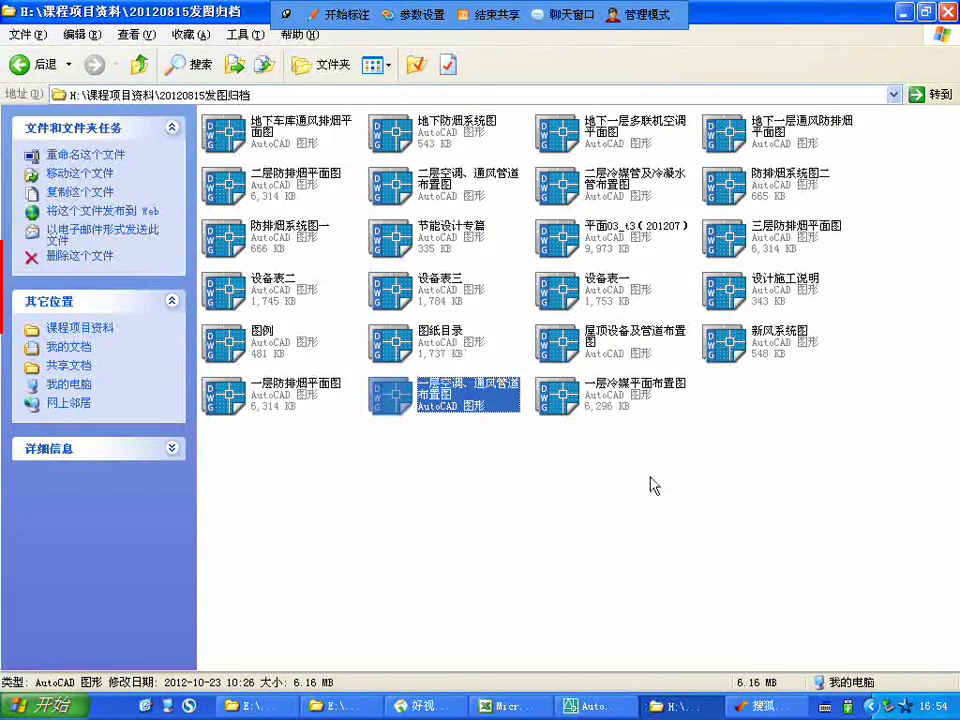
- Return to AutoCAD and look over the overall air-conditioning and ventilation duct layout around the central opening
left_click(590, 706)
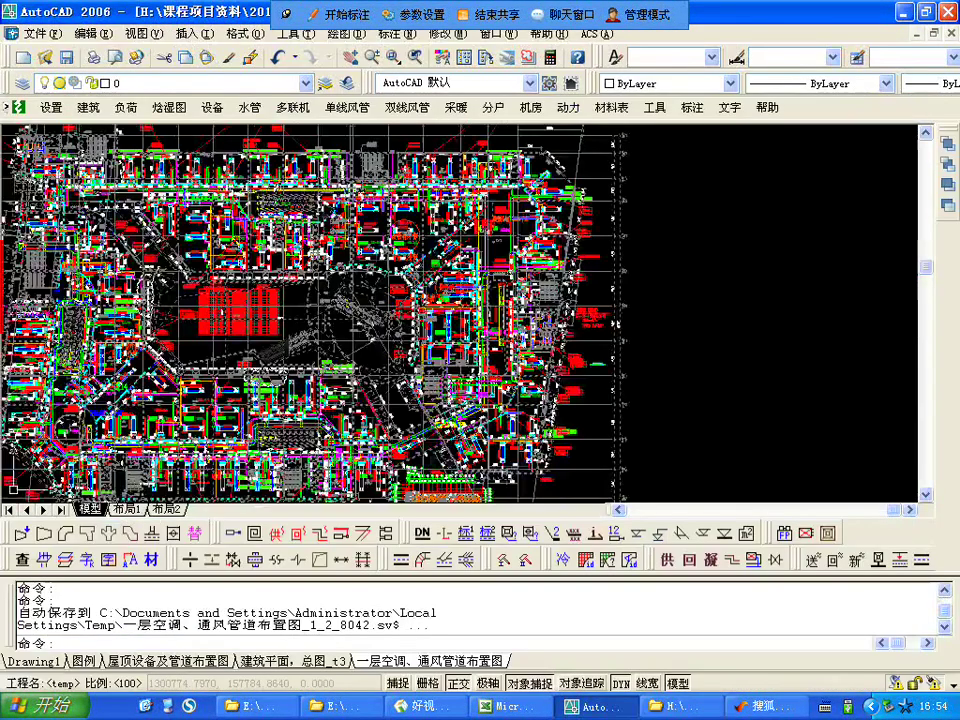
middle_click(573, 385)
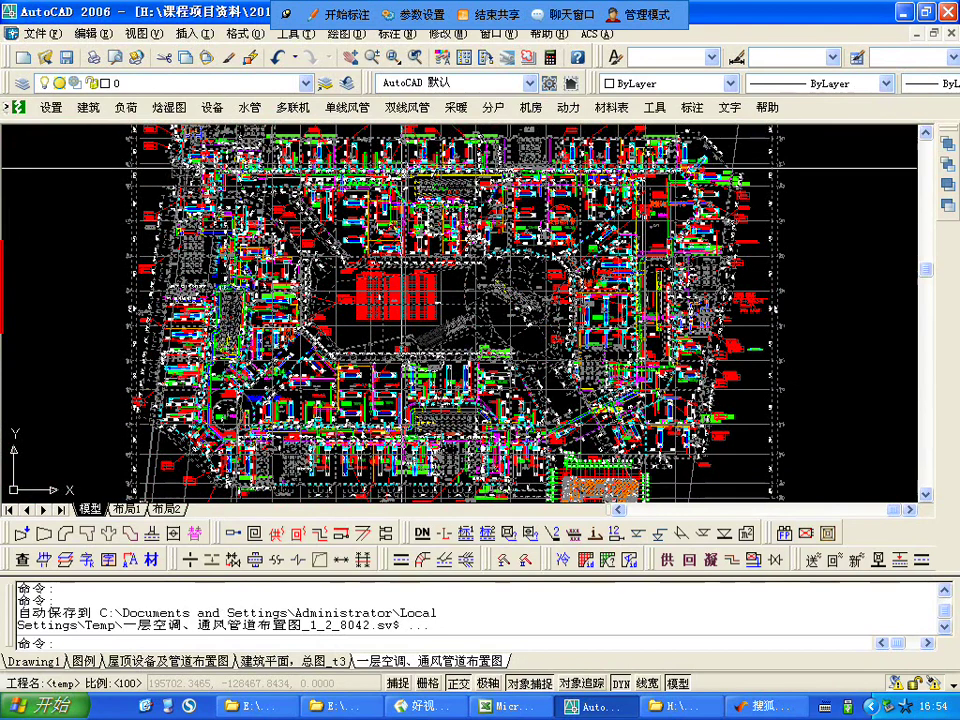
scroll(687, 168, "up", 2)
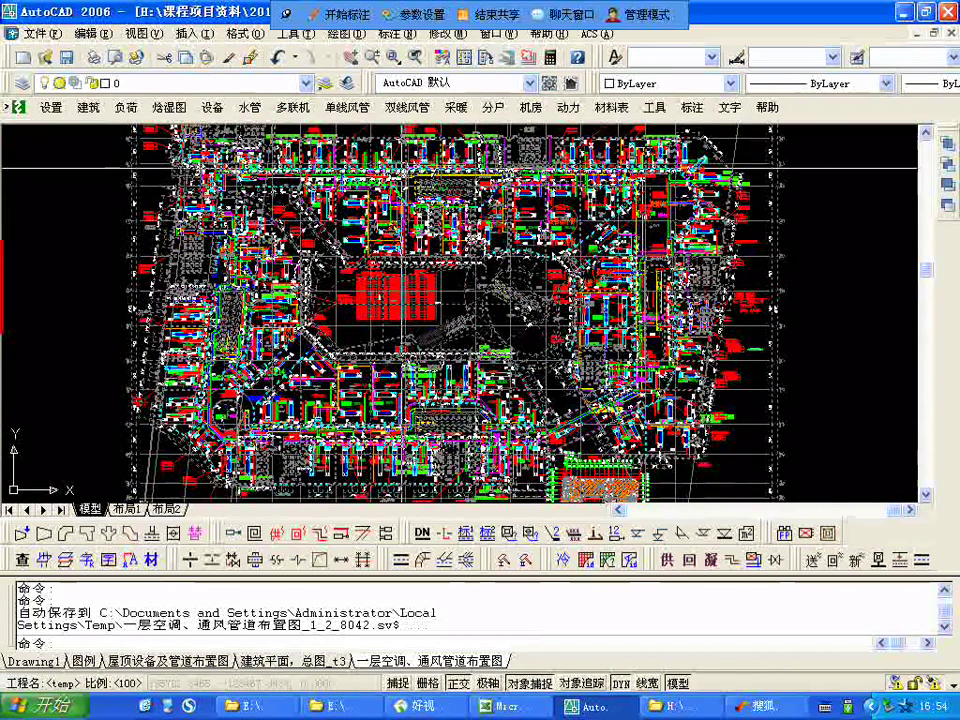
scroll(687, 168, "down", 2)
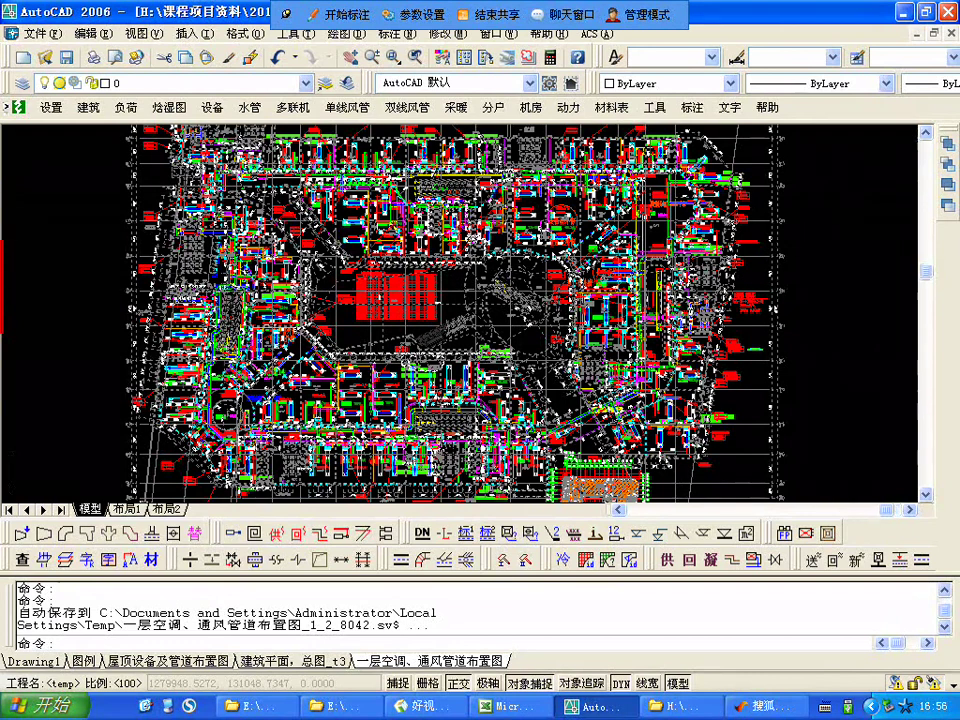
scroll(478, 341, "up", 2)
scroll(478, 341, "up", 2)
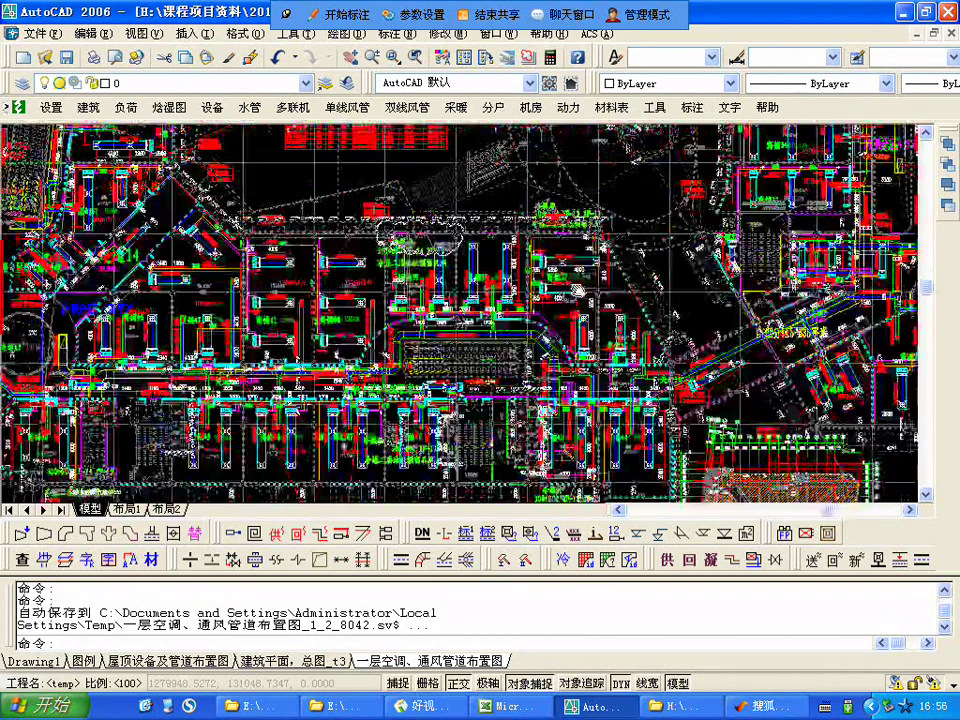
scroll(578, 290, "down", 2)
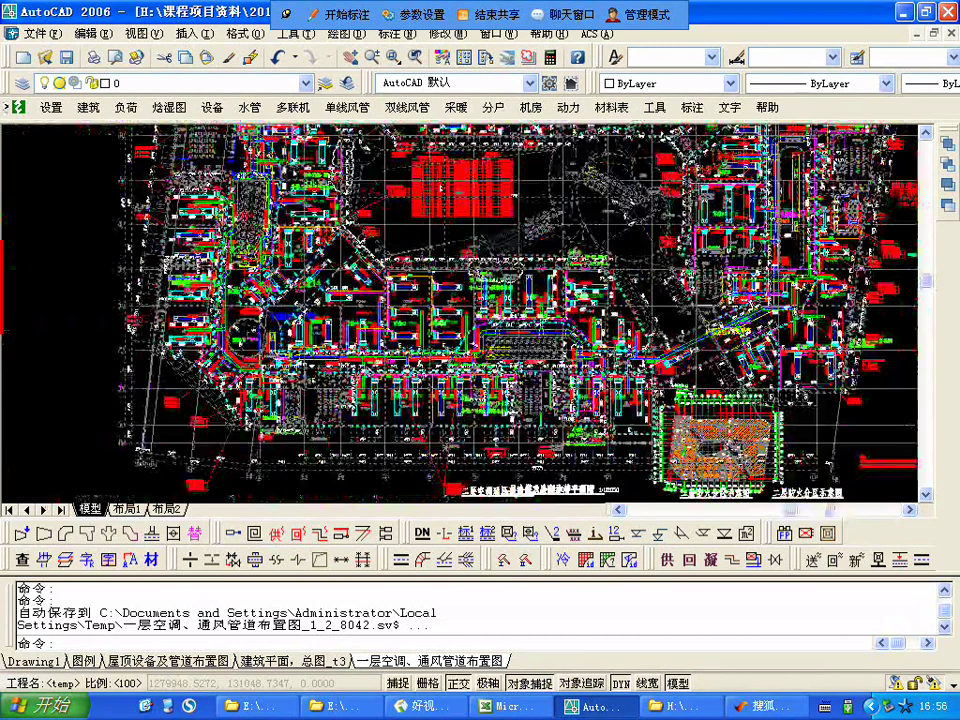
scroll(574, 350, "down", 2)
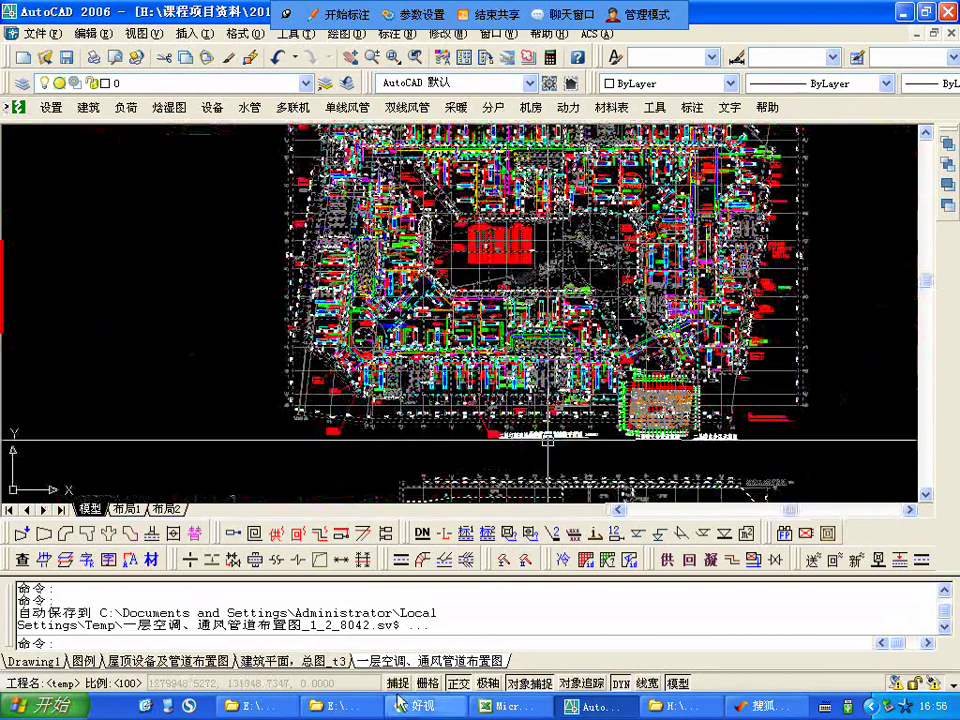
- Check the 好视通 meeting chat, return to AutoCAD and examine the ducts and smoke zone boundary around 走道3
left_click(462, 708)
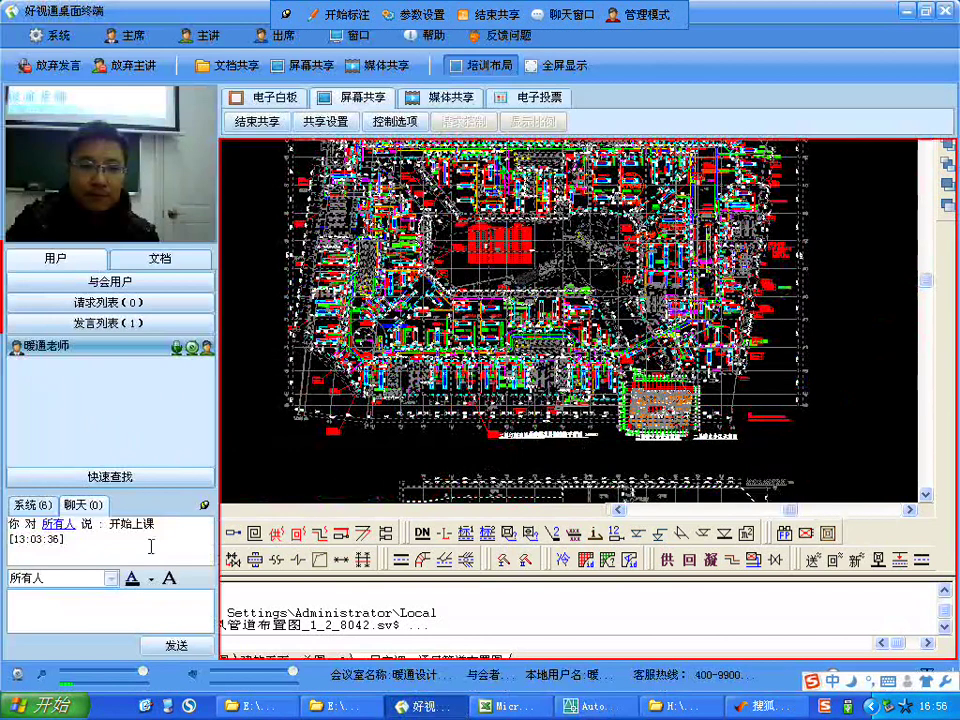
left_click(146, 609)
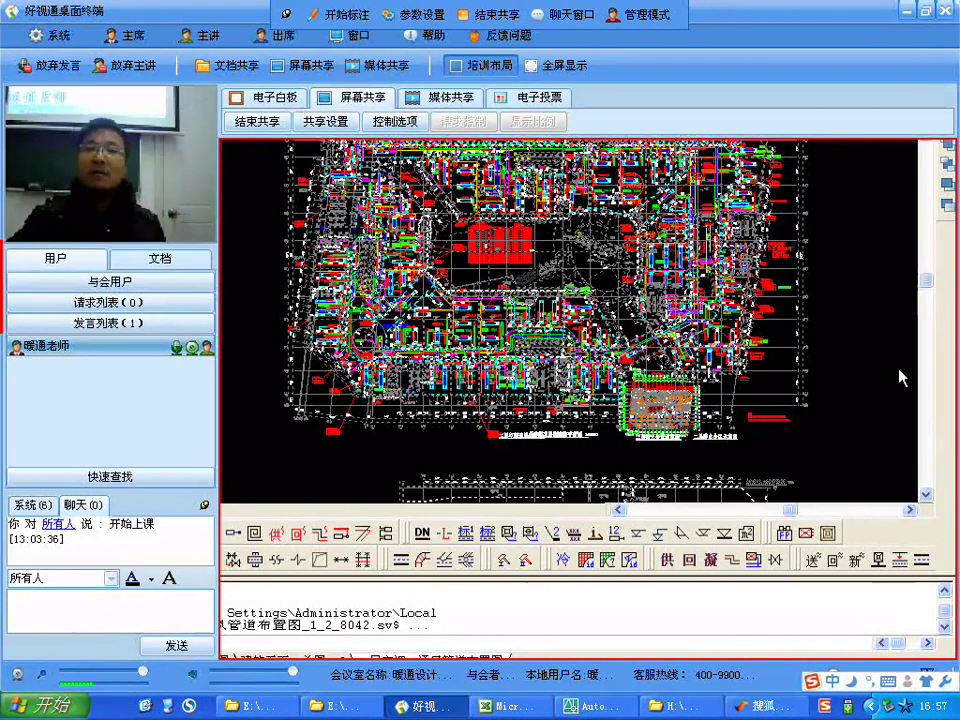
key("alt+Tab")
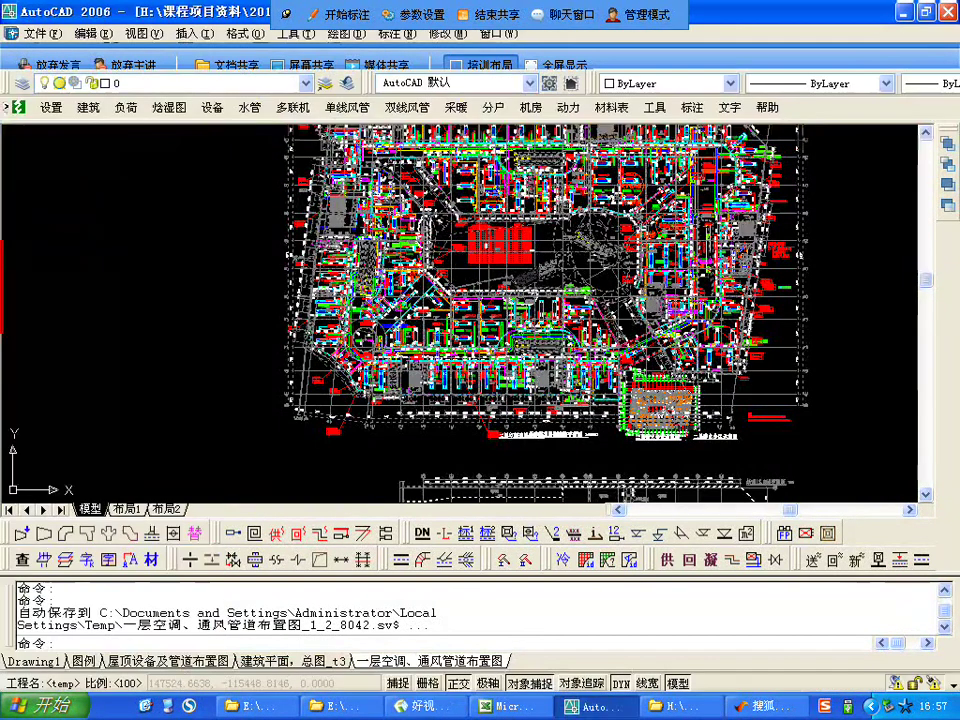
scroll(488, 131, "up", 3)
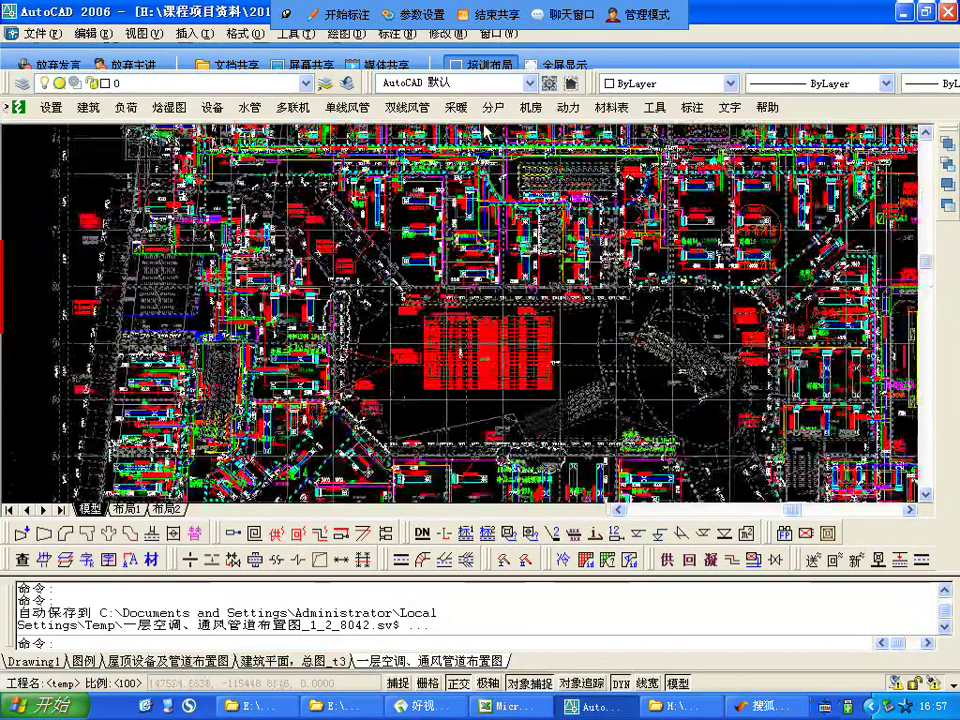
scroll(488, 131, "up", 3)
scroll(610, 180, "up", 3)
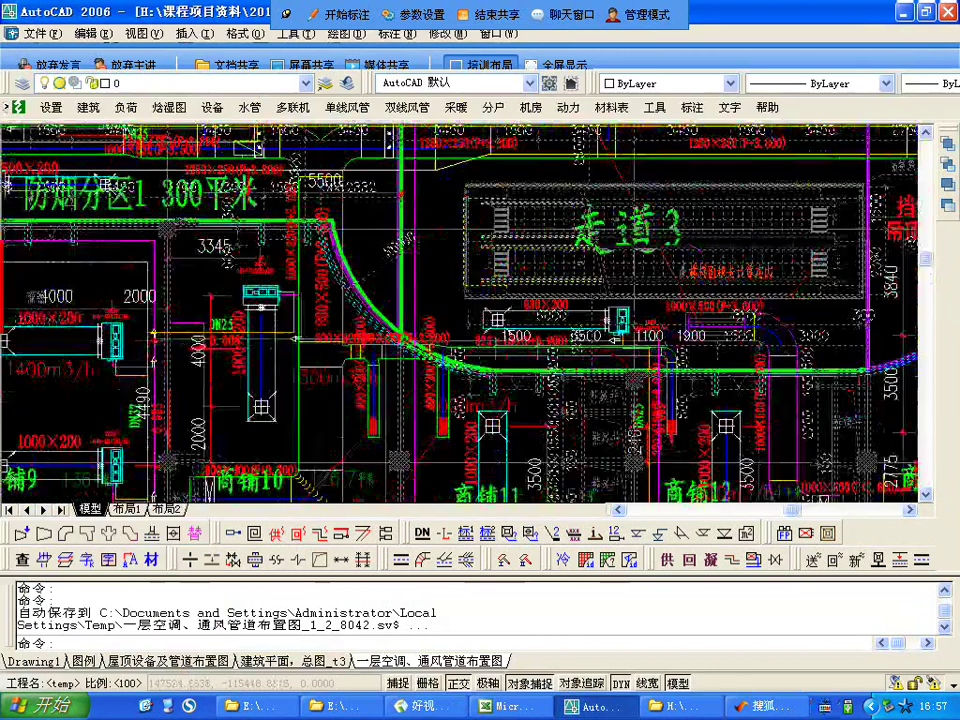
scroll(614, 174, "up", 3)
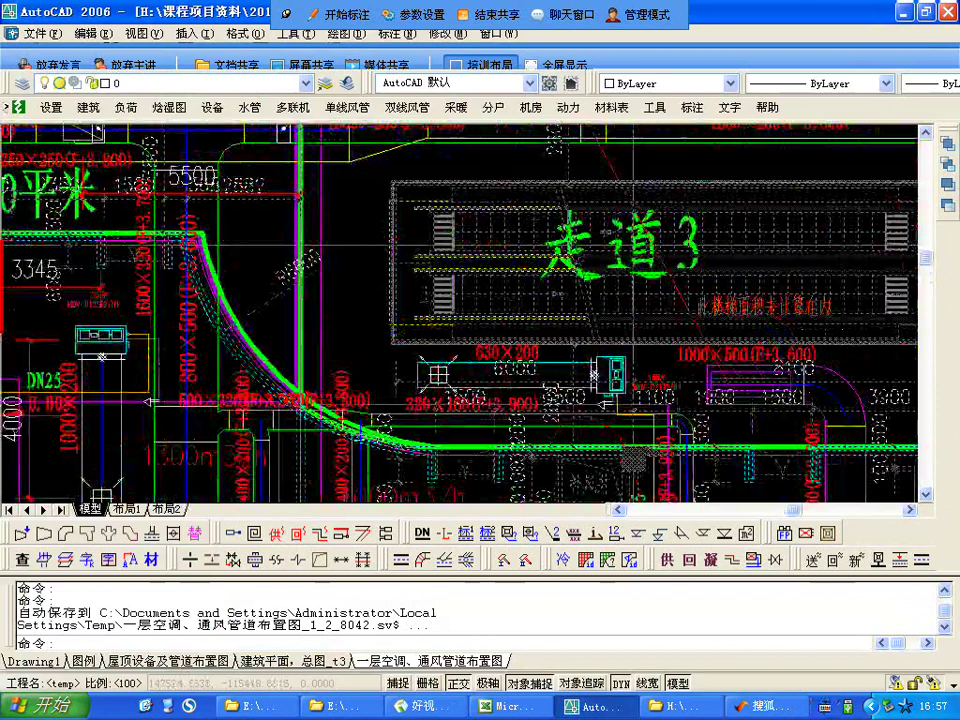
- Place a vertical linear dimension from the shutter side of the 走道4 duct to the corner of the column beside FM乙3
middle_click_drag(614, 174, 405, 548)
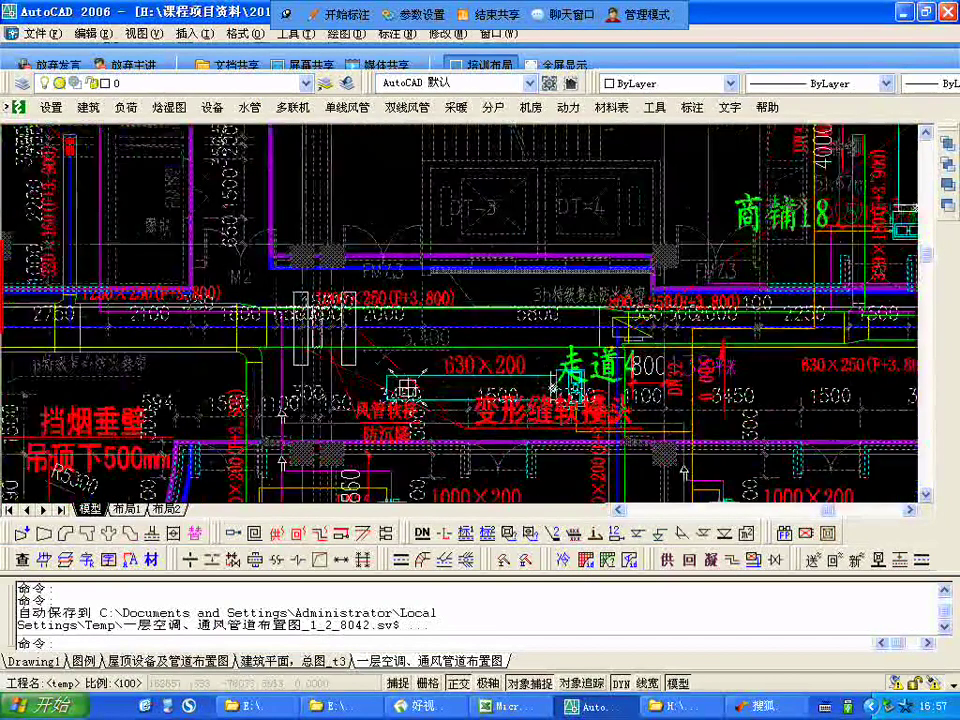
scroll(669, 348, "up", 4)
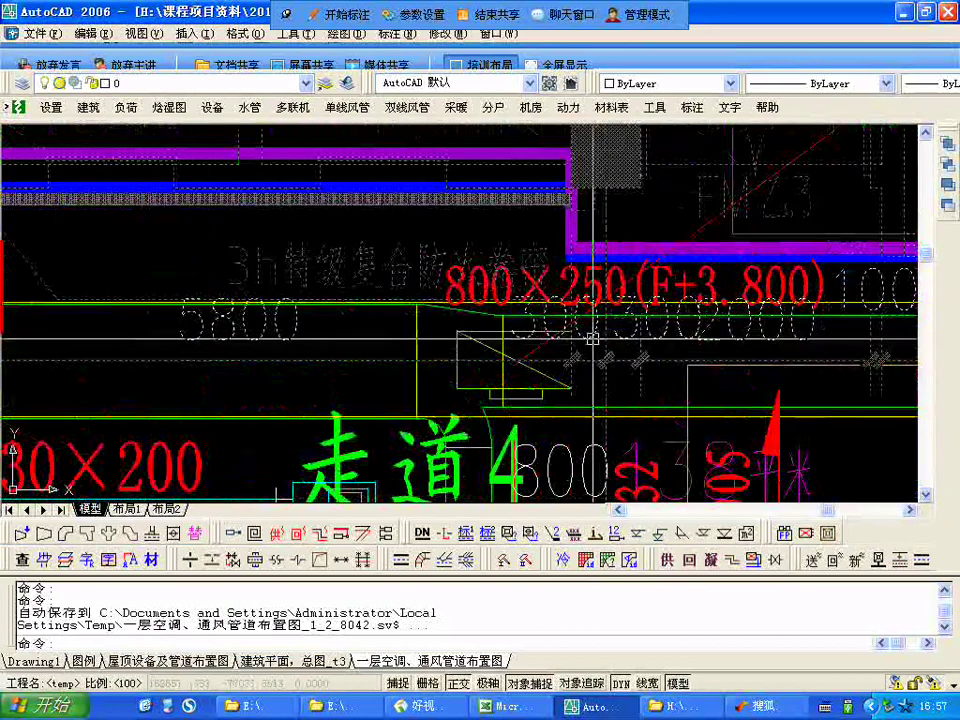
left_click(390, 33)
left_click(410, 81)
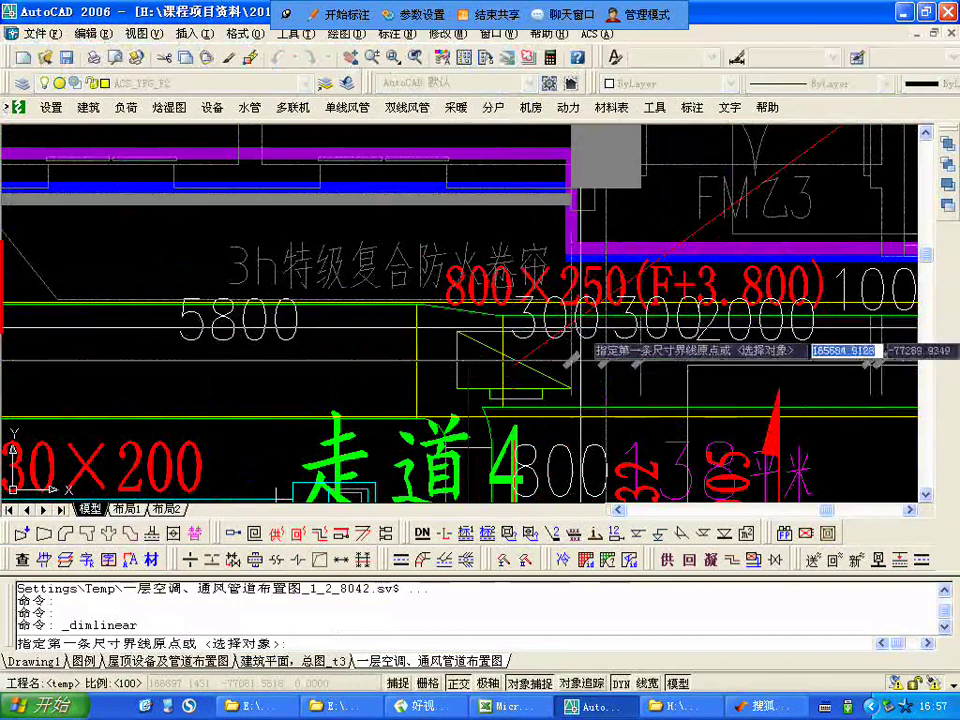
left_click(570, 330)
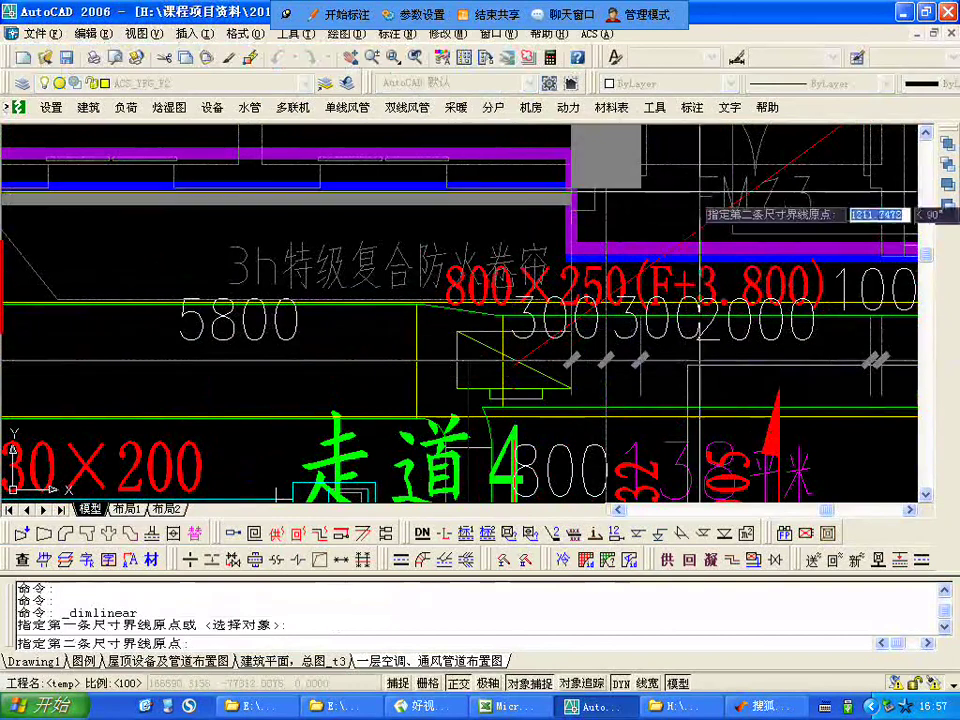
left_click(640, 196)
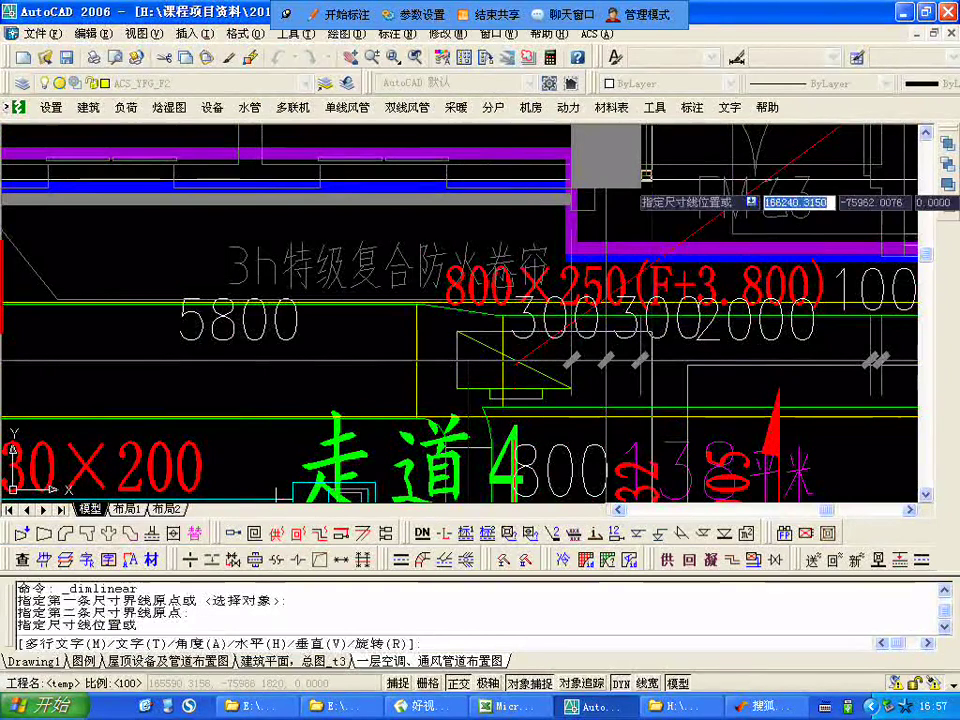
left_click(650, 182)
- Erase the linear dimension placed between the 走道4 duct and the column
left_click(645, 327)
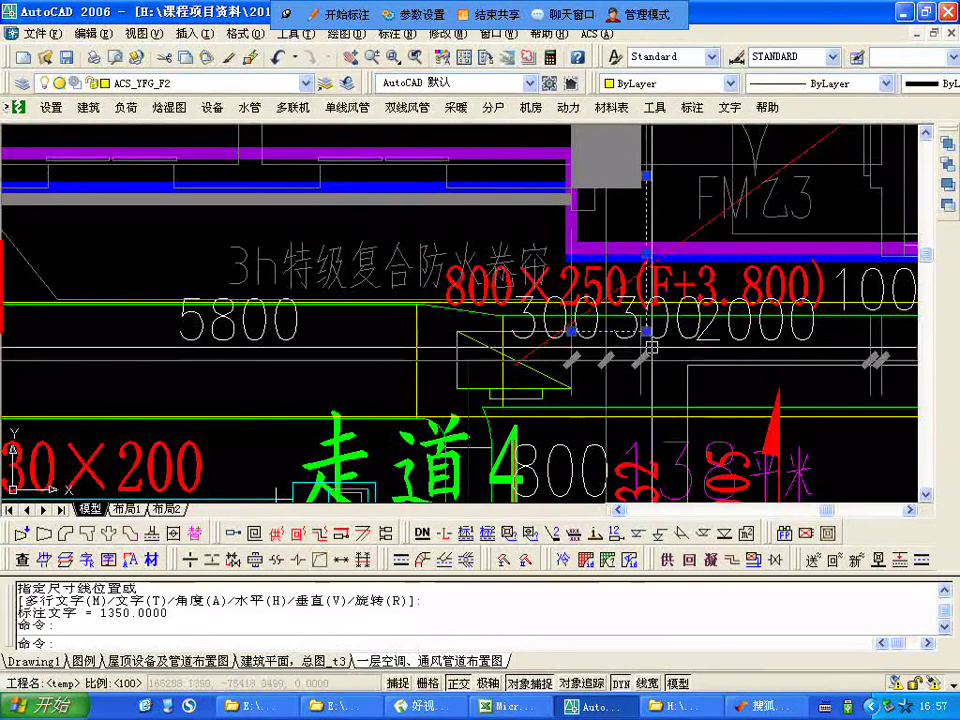
scroll(645, 327, "up", 3)
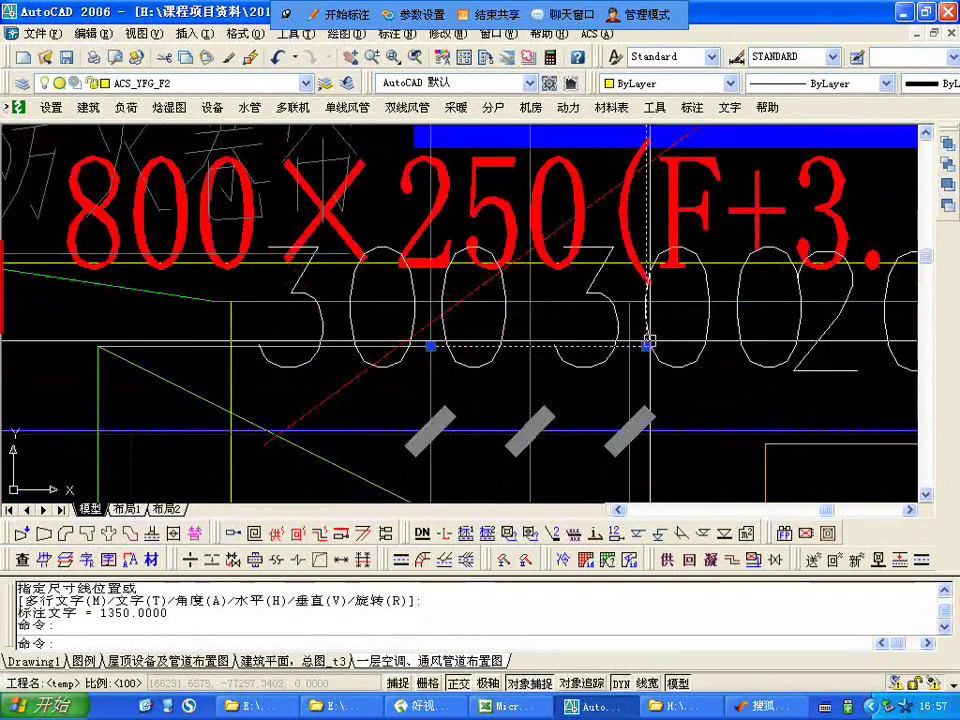
scroll(648, 342, "down", 4)
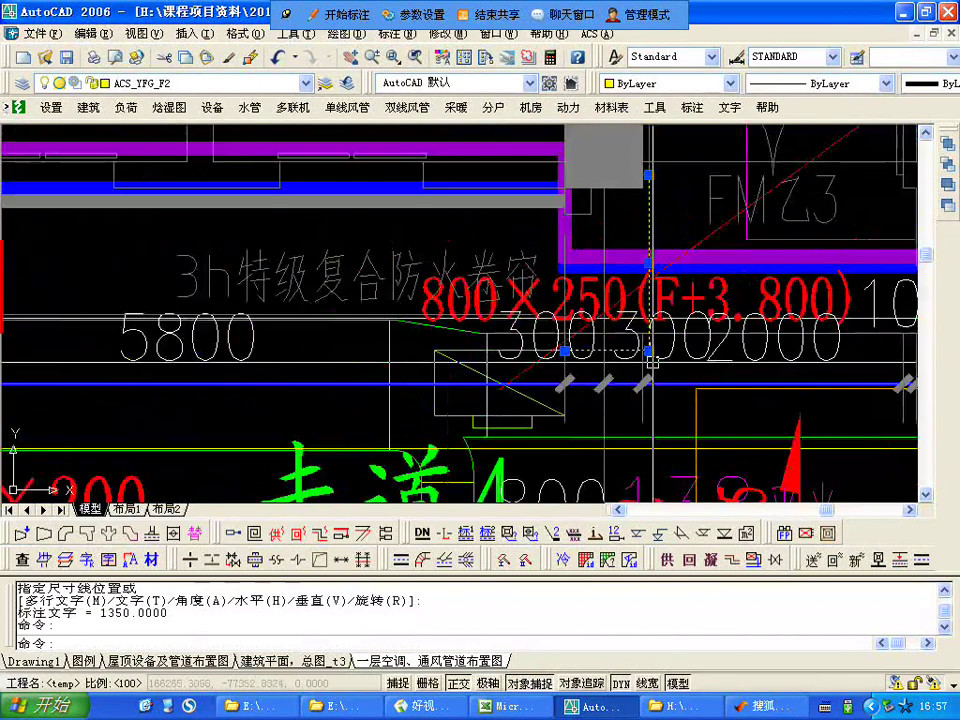
key("Delete")
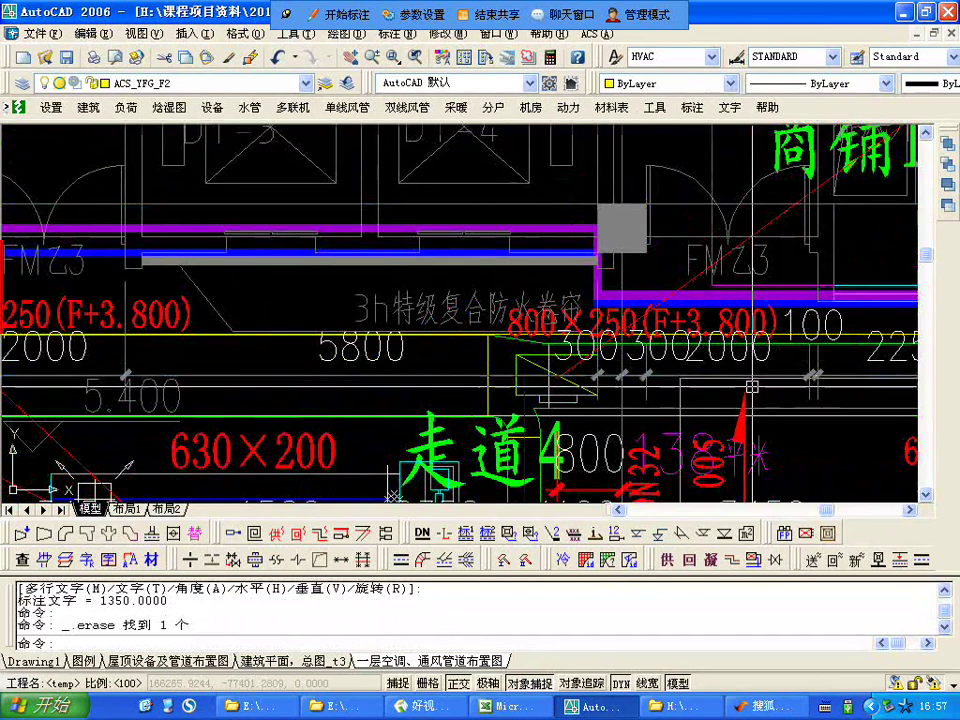
- Examine the corridor ducts past 走道4 and 商铺18, and the 挡烟垂壁 smoke barrier and ducts beside 商铺33 near the circular atrium
middle_click_drag(688, 364, 390, 305)
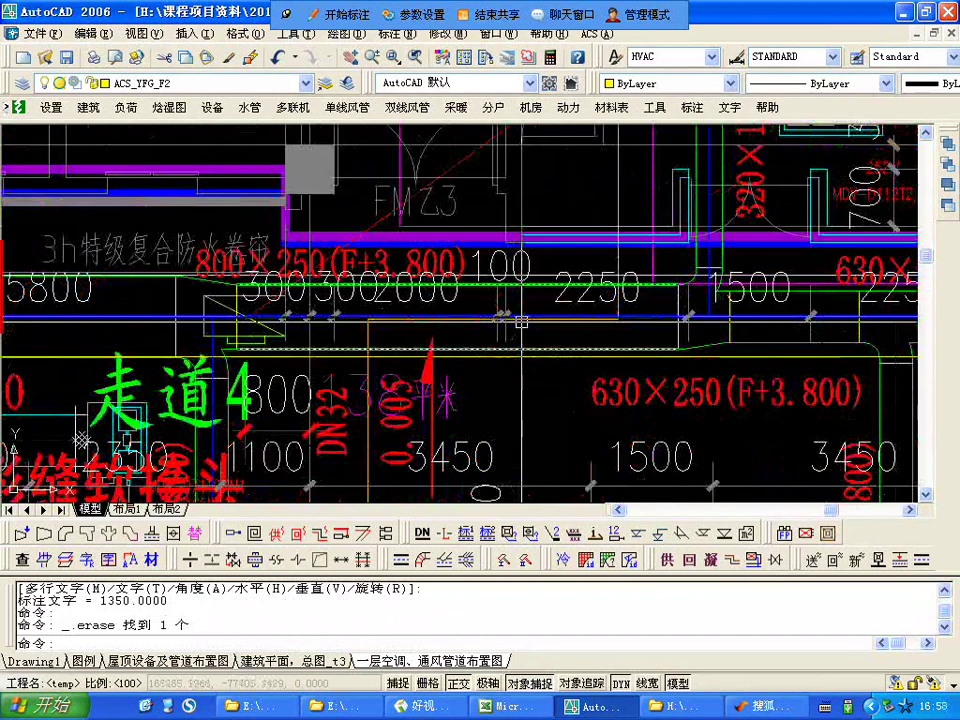
scroll(521, 321, "down", 4)
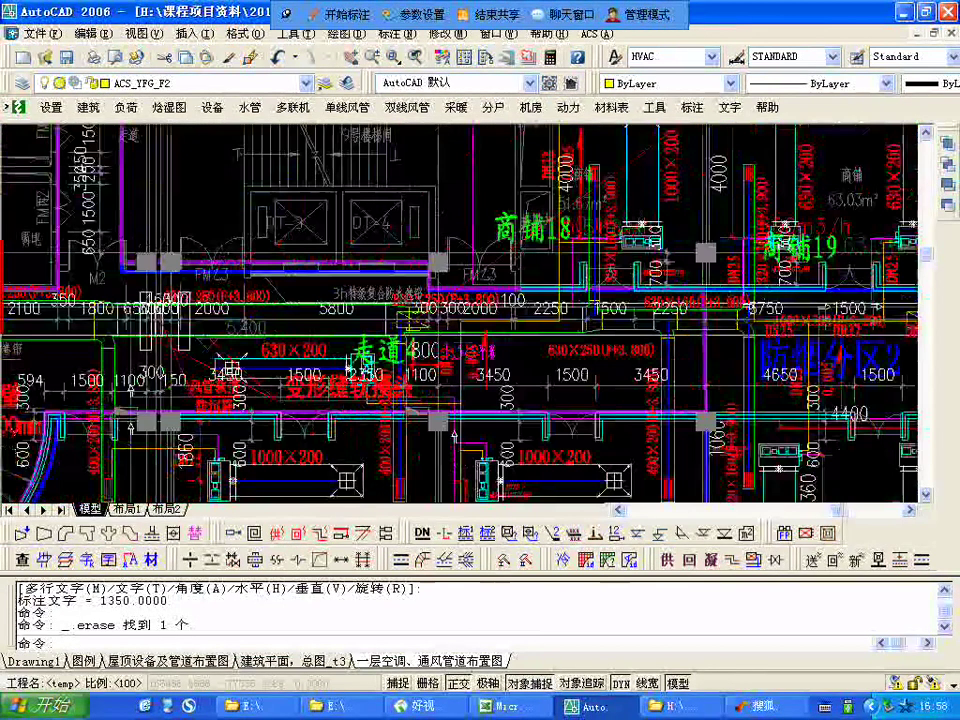
scroll(521, 321, "down", 2)
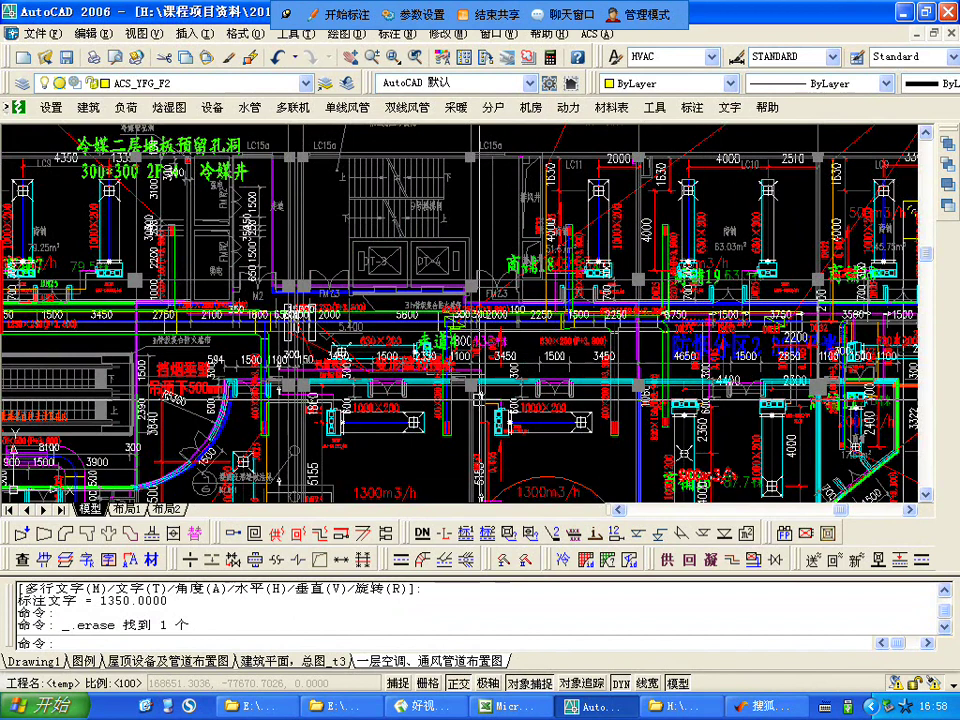
scroll(450, 390, "down", 3)
scroll(270, 268, "down", 5)
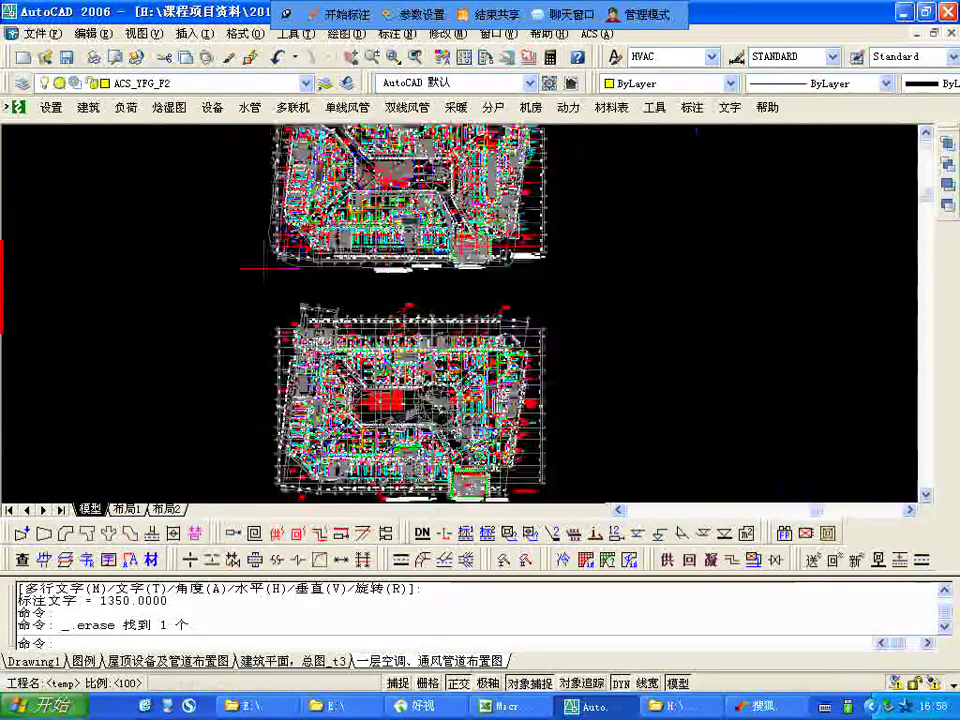
scroll(270, 268, "up", 6)
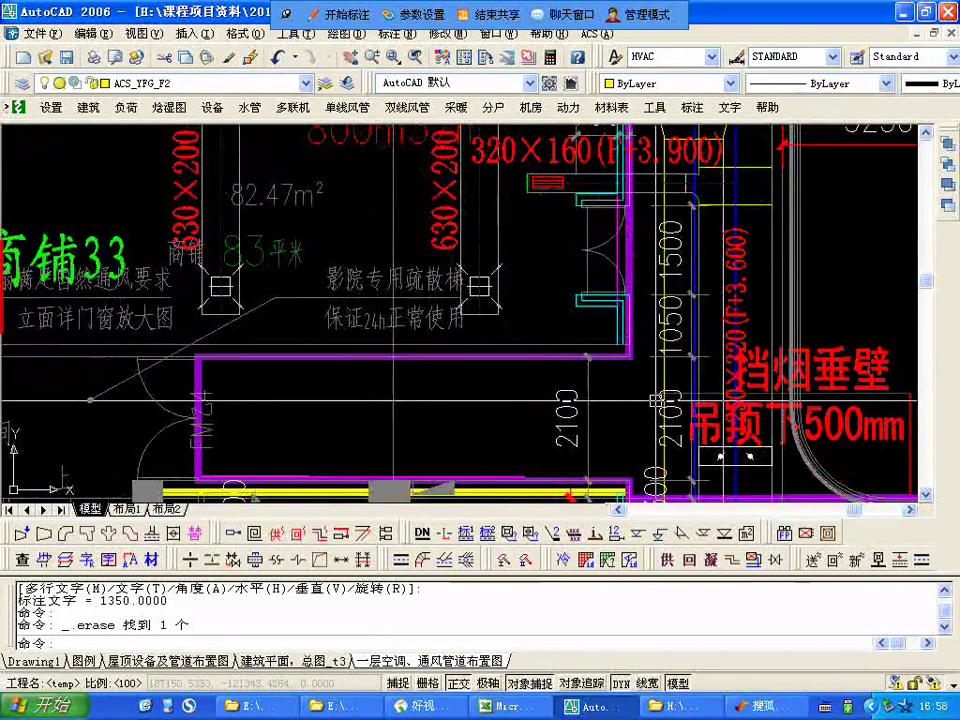
scroll(656, 400, "down", 4)
scroll(632, 400, "down", 2)
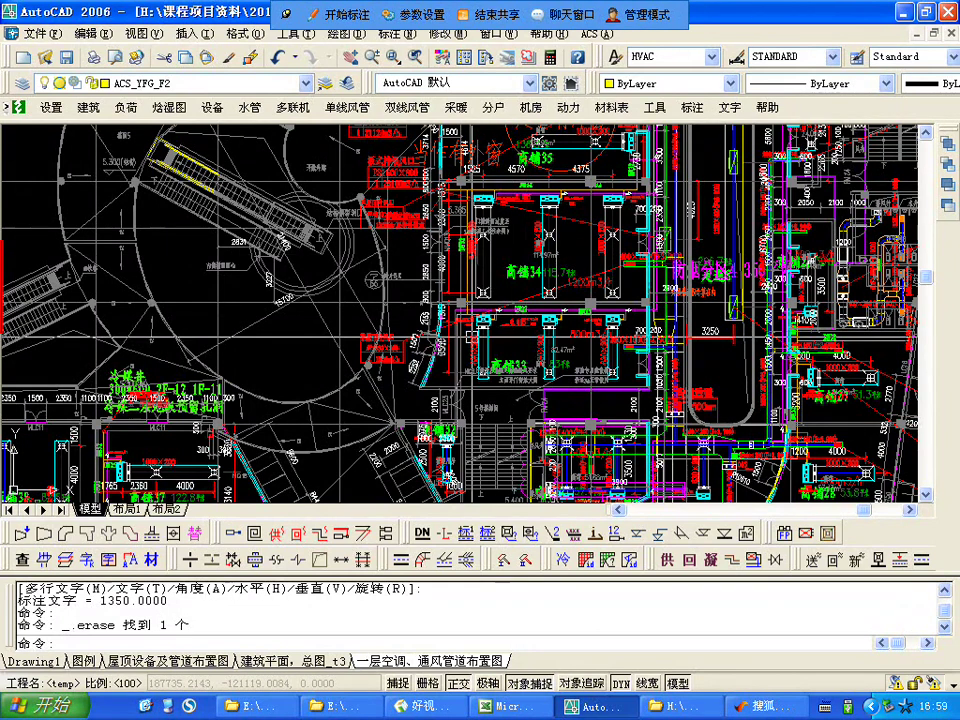
- Check the 暖通图纸 folder, the 好视通 meeting window and the Excel workbook
left_click(340, 706)
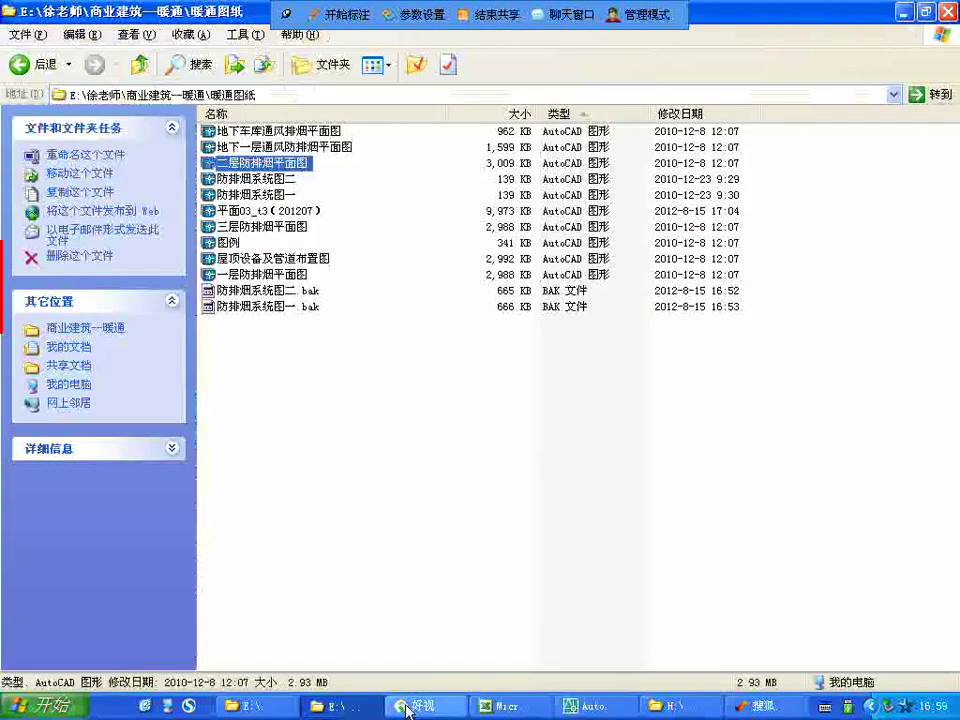
left_click(432, 708)
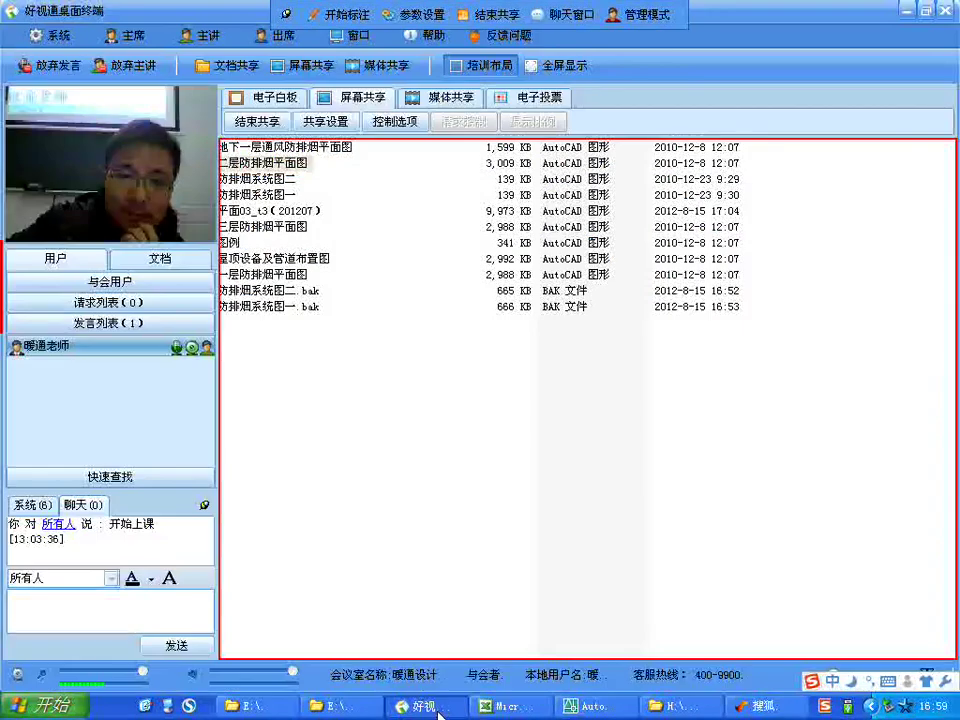
left_click(505, 706)
left_click(400, 708)
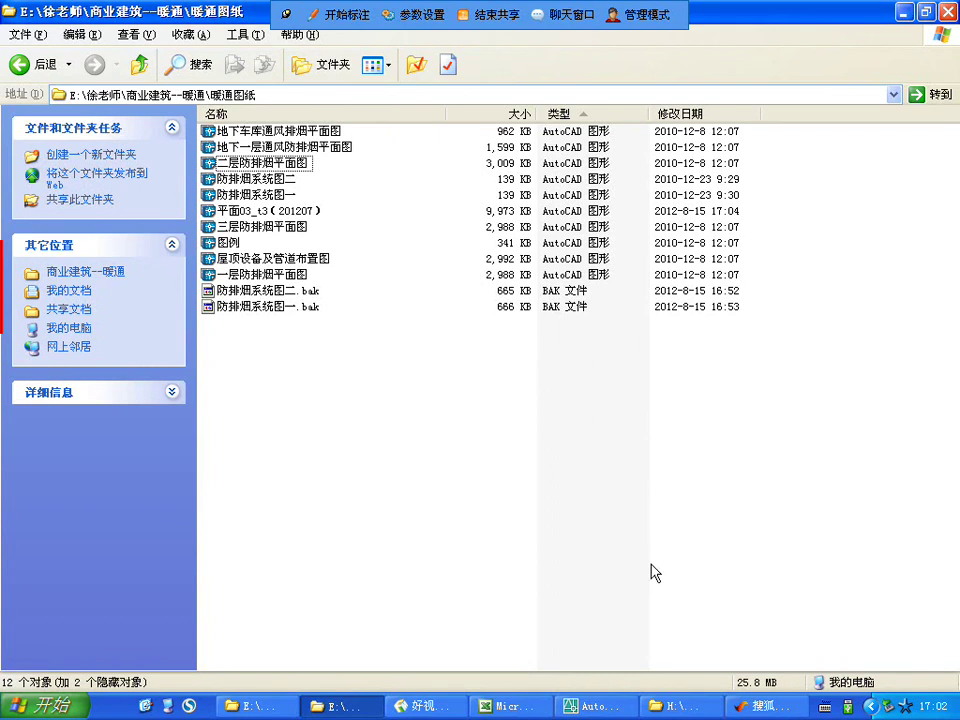
- Minimize the open folder, 好视通, Excel and AutoCAD windows and refresh the desktop
left_click_drag(379, 354, 266, 288)
left_click(365, 347)
left_click(905, 11)
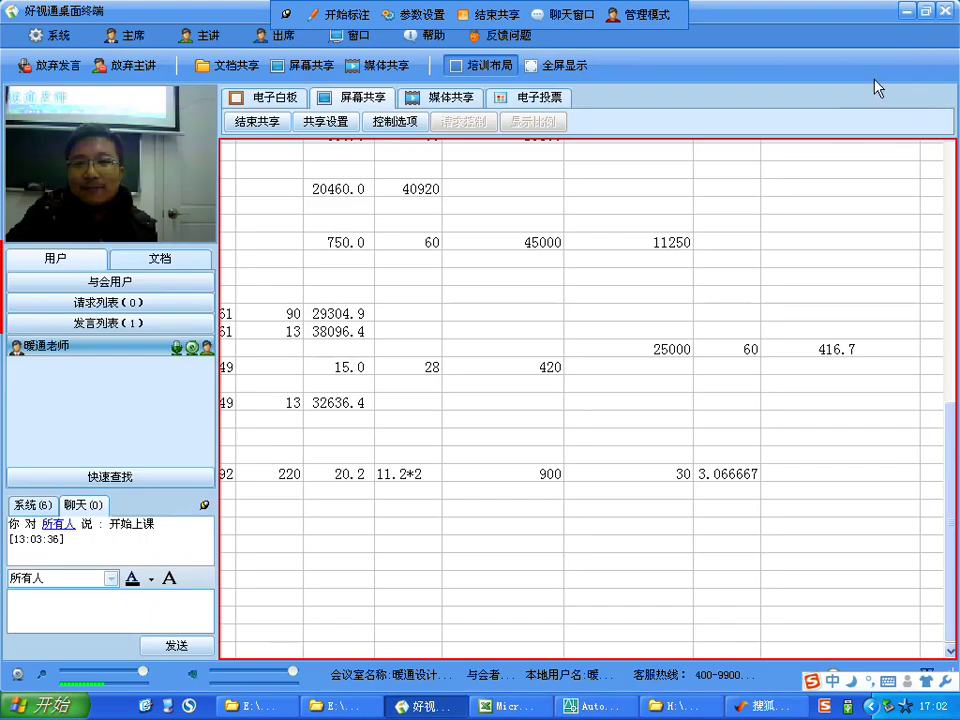
left_click(507, 706)
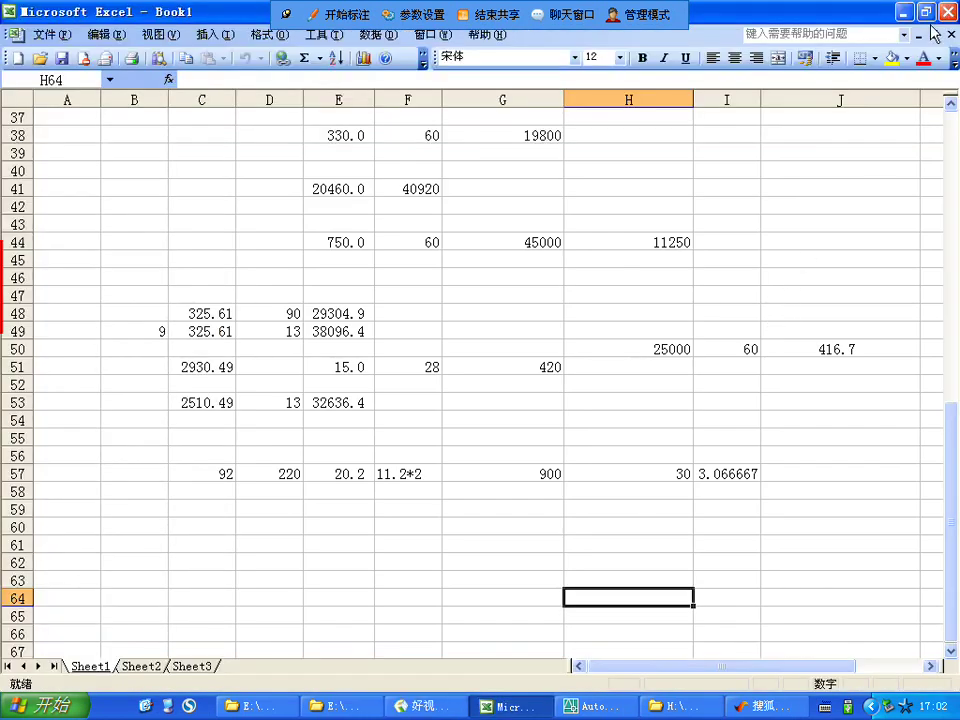
key("alt+Tab")
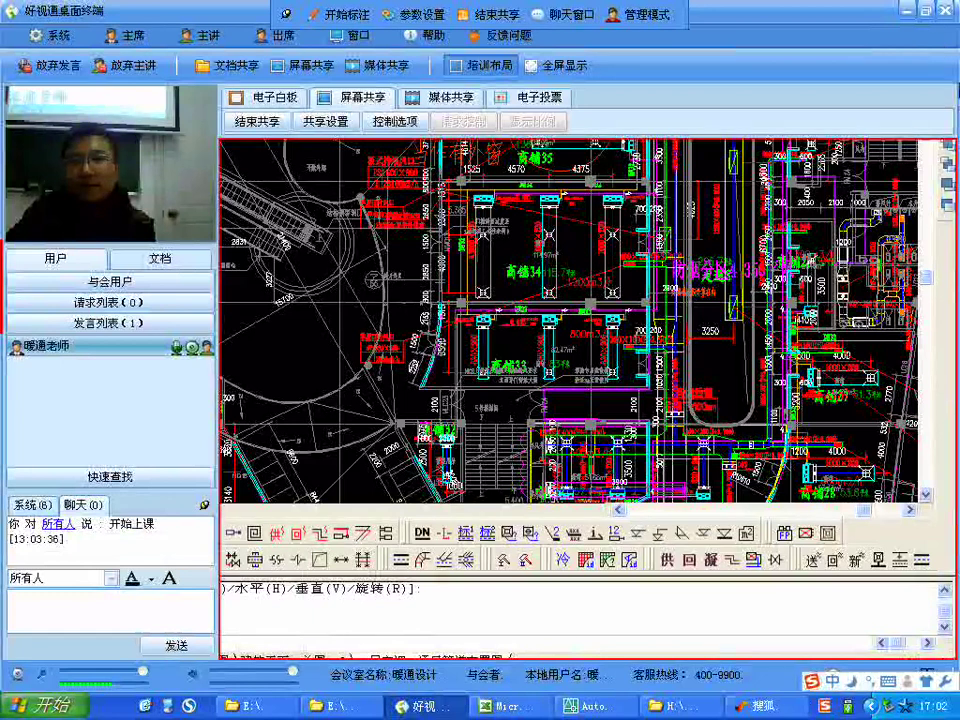
left_click(905, 10)
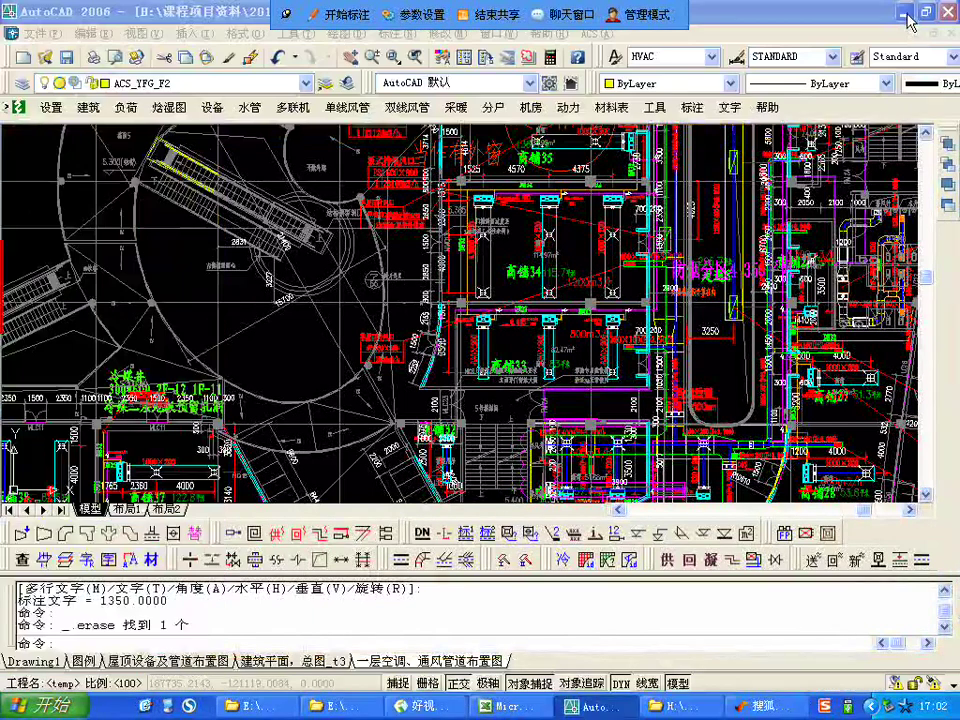
left_click(906, 12)
left_click(906, 12)
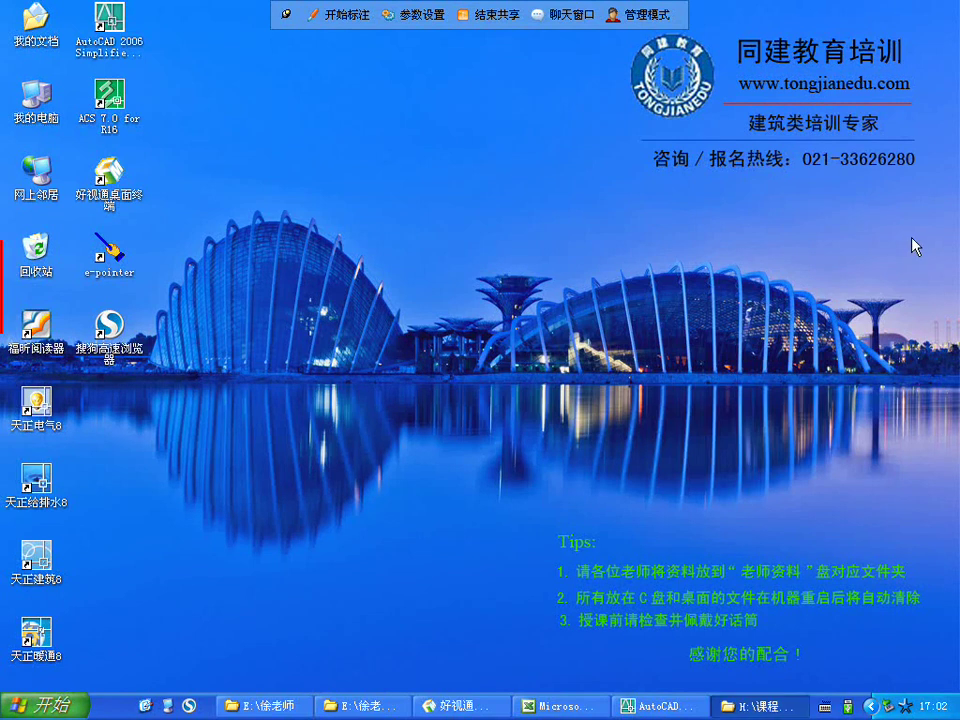
right_click(766, 382)
left_click(810, 411)
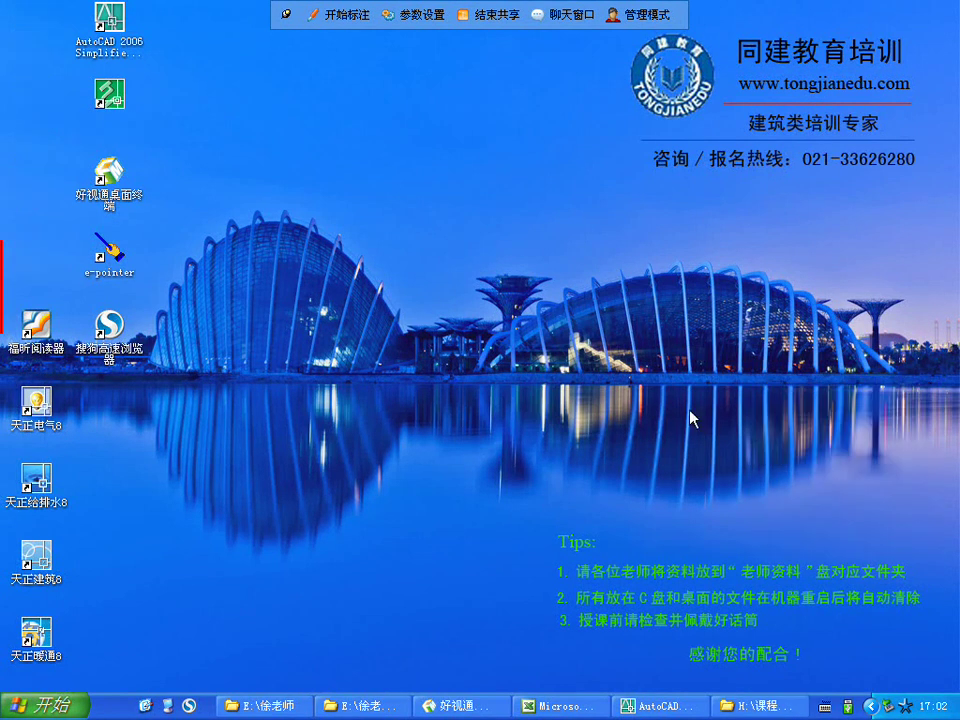
- Delete 防排烟系统图二.bak and 防排烟系统图一.bak from the 暖通图纸 folder, and return to the desktop
left_click(375, 712)
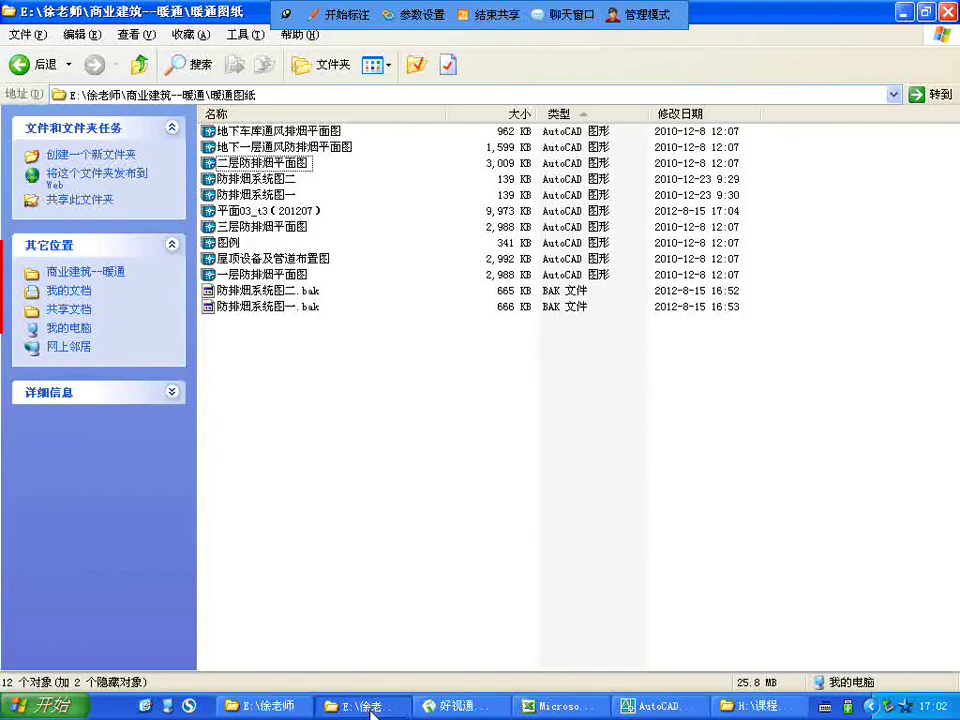
left_click_drag(400, 376, 250, 297)
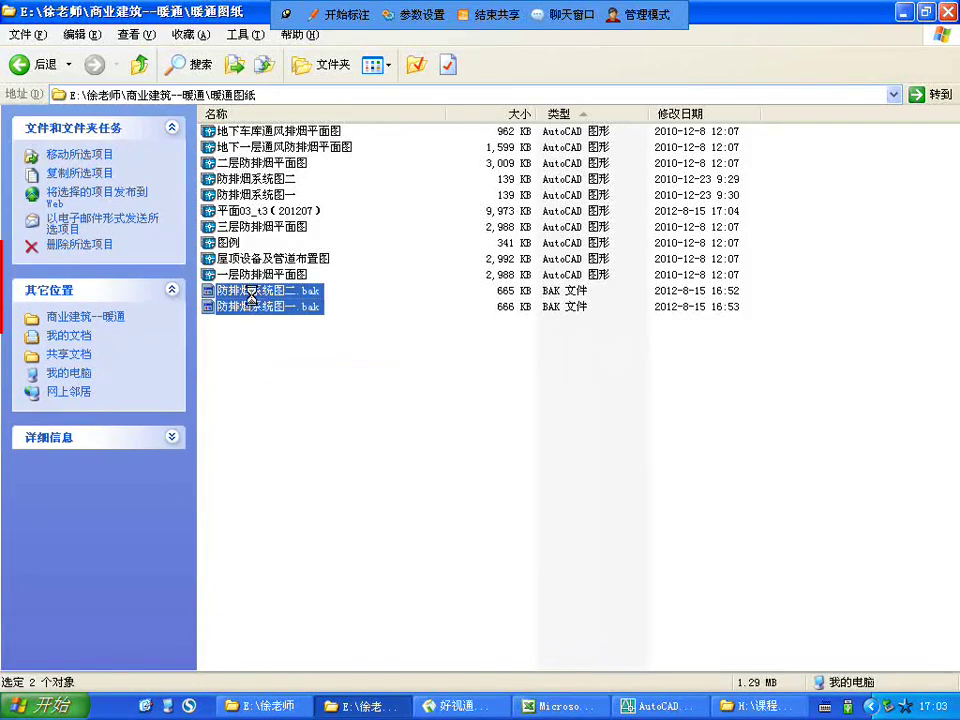
right_click(252, 296)
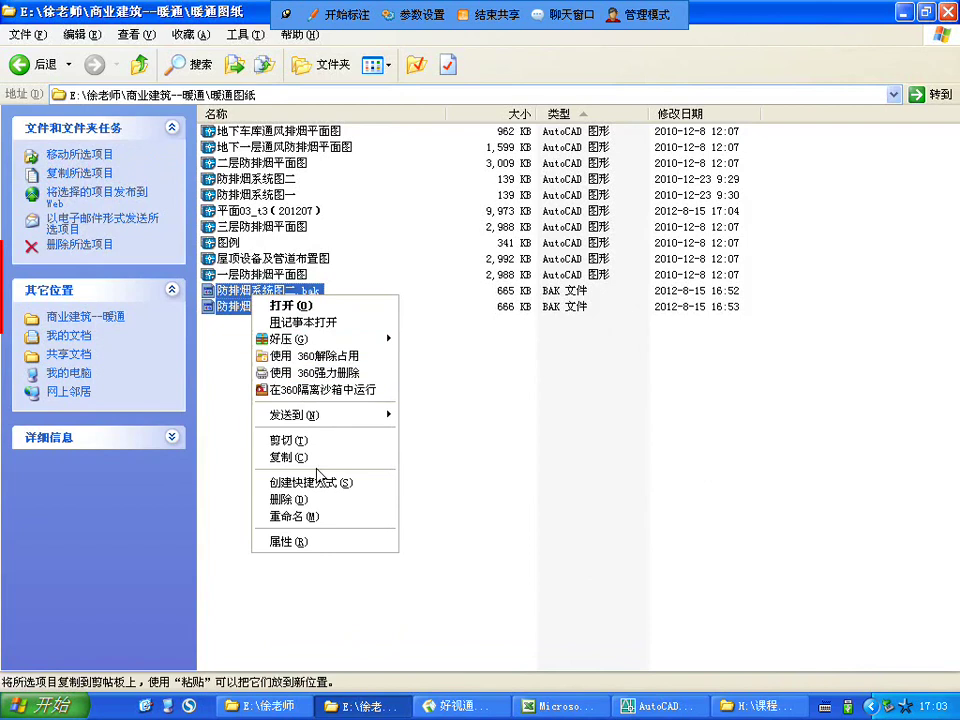
left_click(292, 499)
left_click(534, 386)
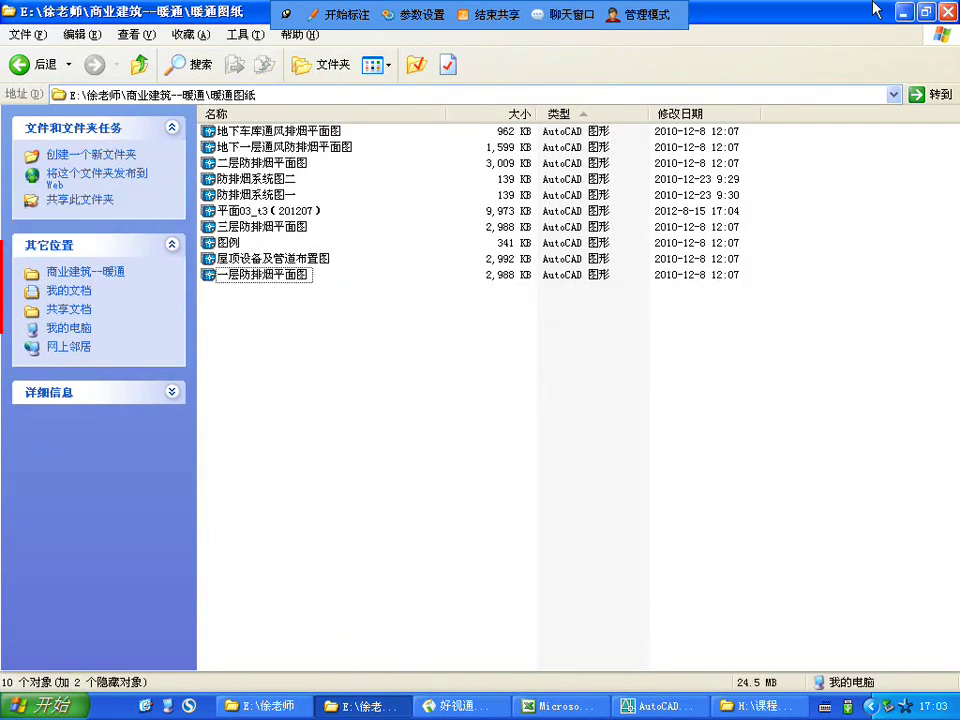
key("super+d")
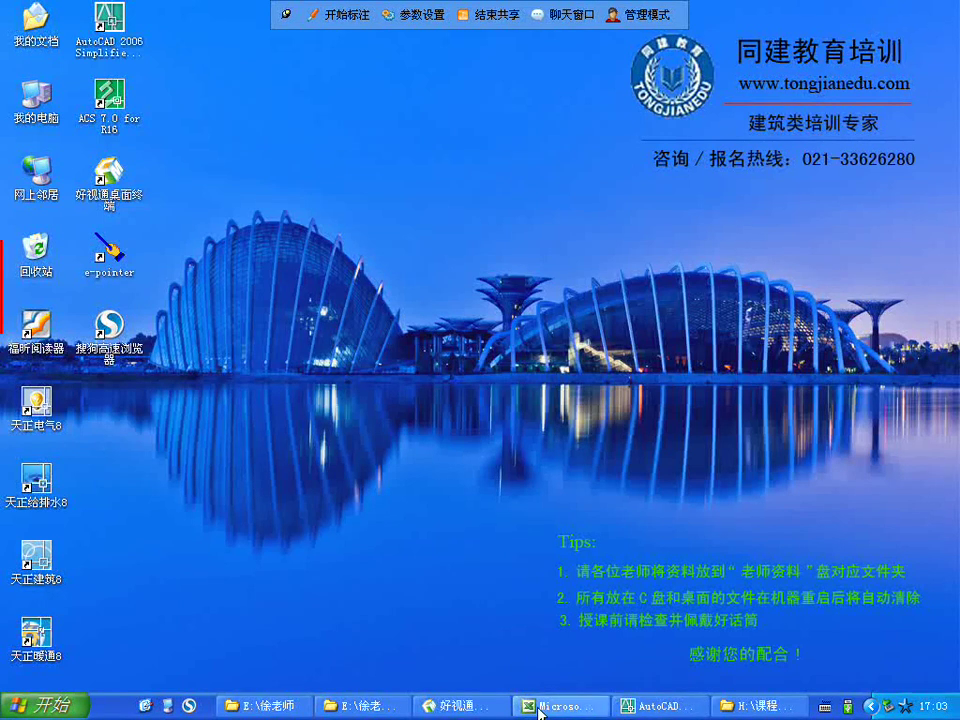
- Close the teacher's folder window and the 暖通图纸 folder window, check Excel and return to AutoCAD
left_click(458, 706)
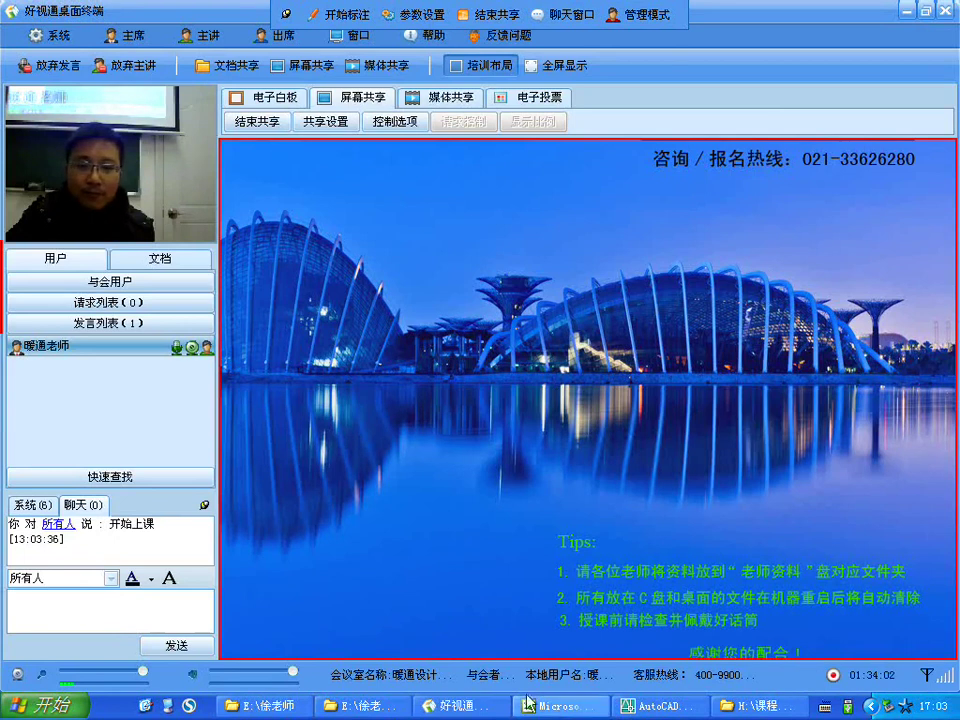
left_click(655, 706)
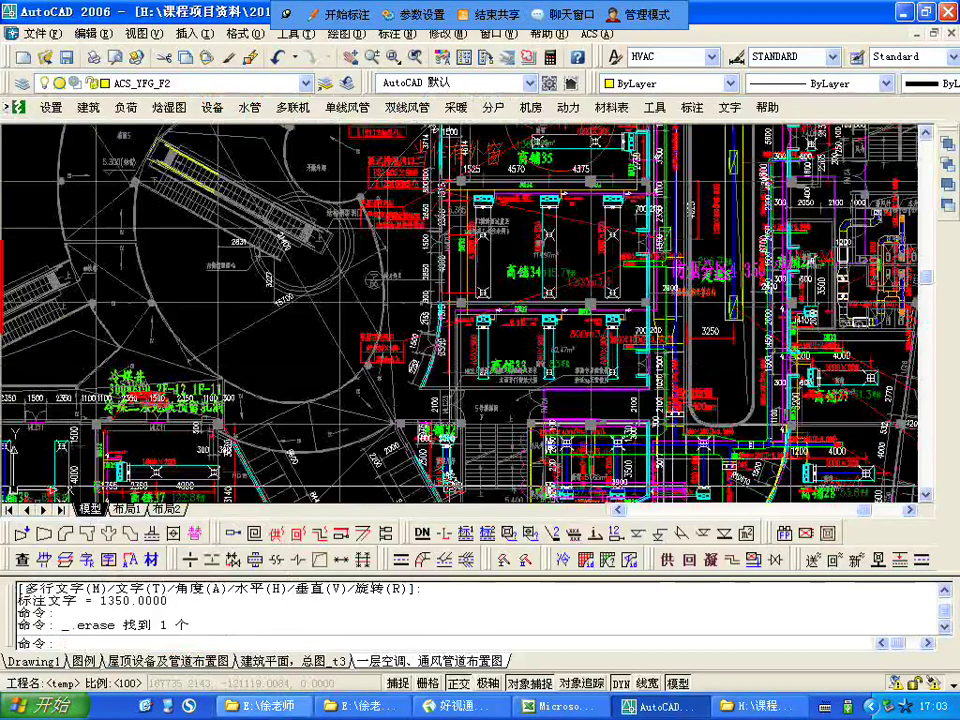
left_click(251, 705)
right_click(265, 706)
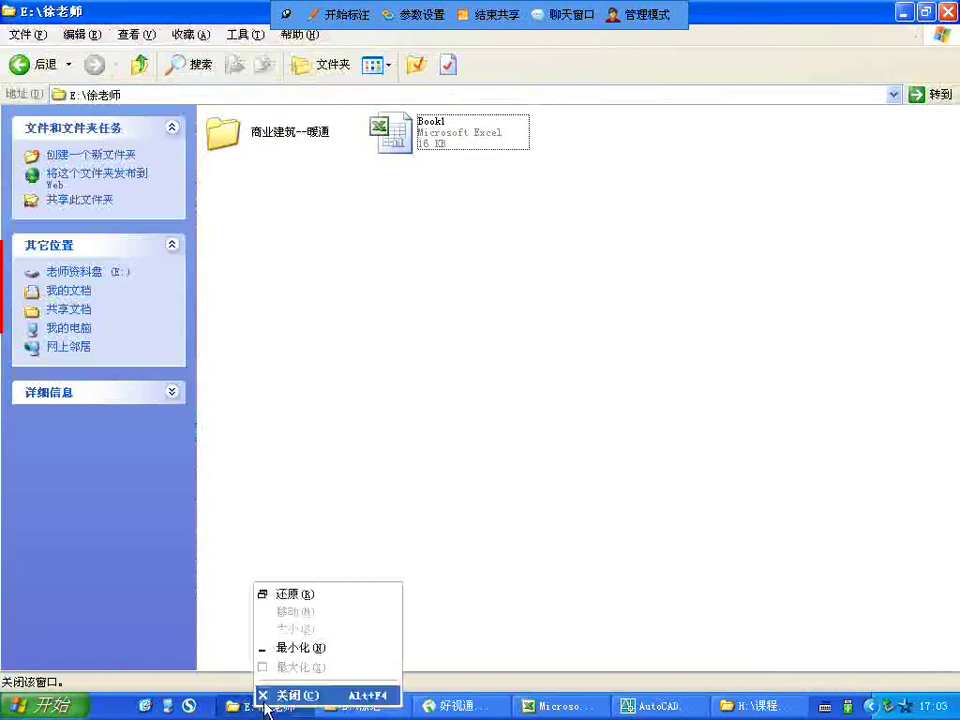
left_click(270, 696)
left_click(265, 706)
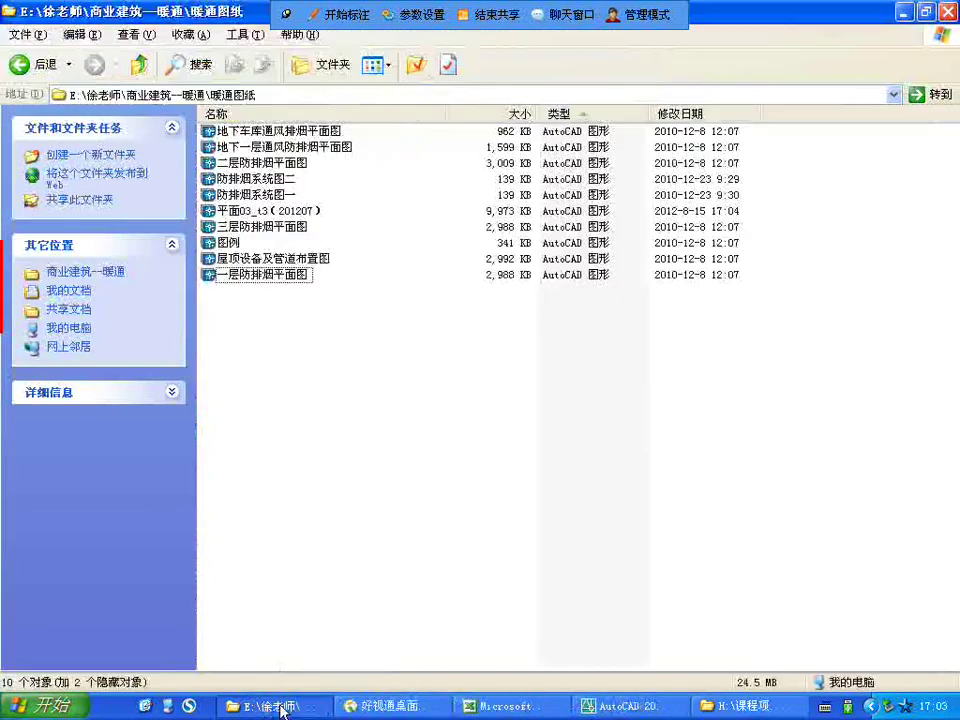
right_click(275, 706)
left_click(290, 688)
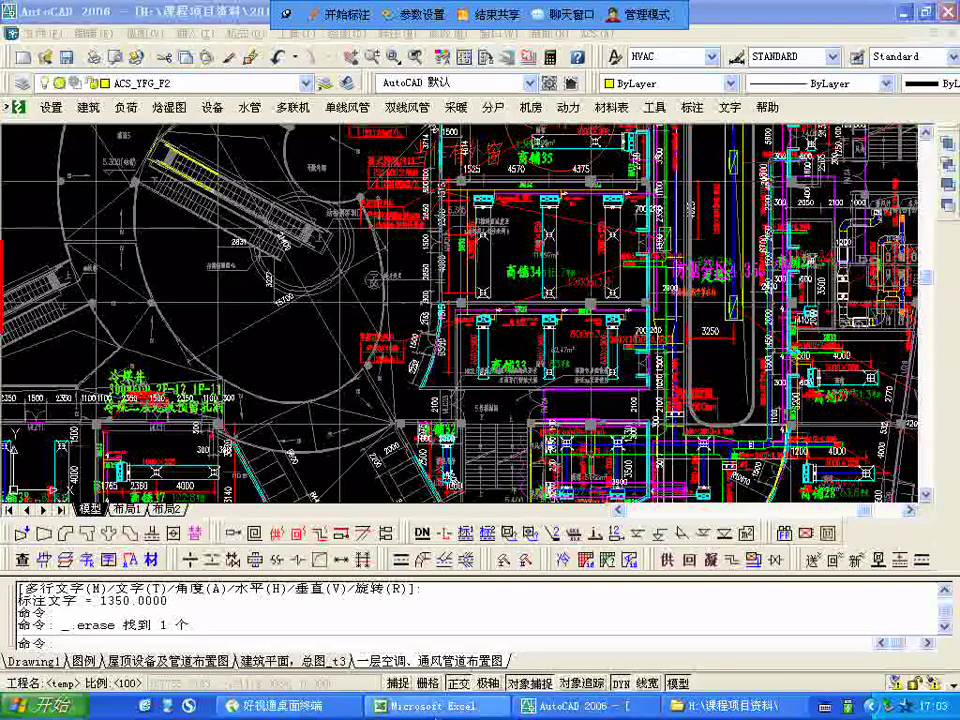
left_click(425, 706)
left_click(545, 712)
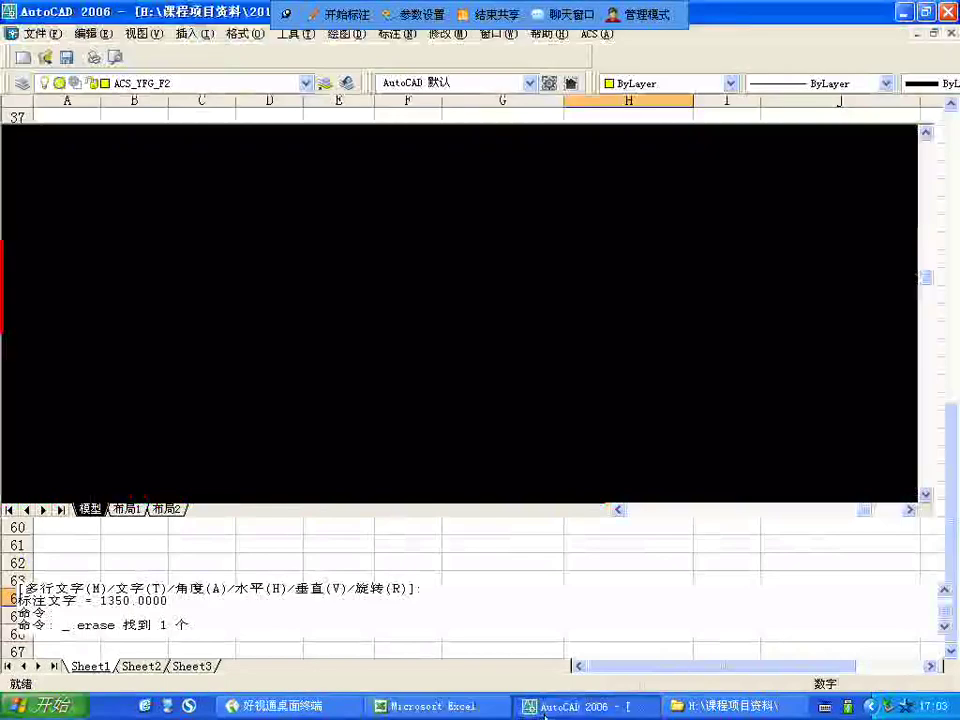
- Close the H:\课程项目资料 folder window
left_click(735, 706)
right_click(765, 706)
left_click(775, 698)
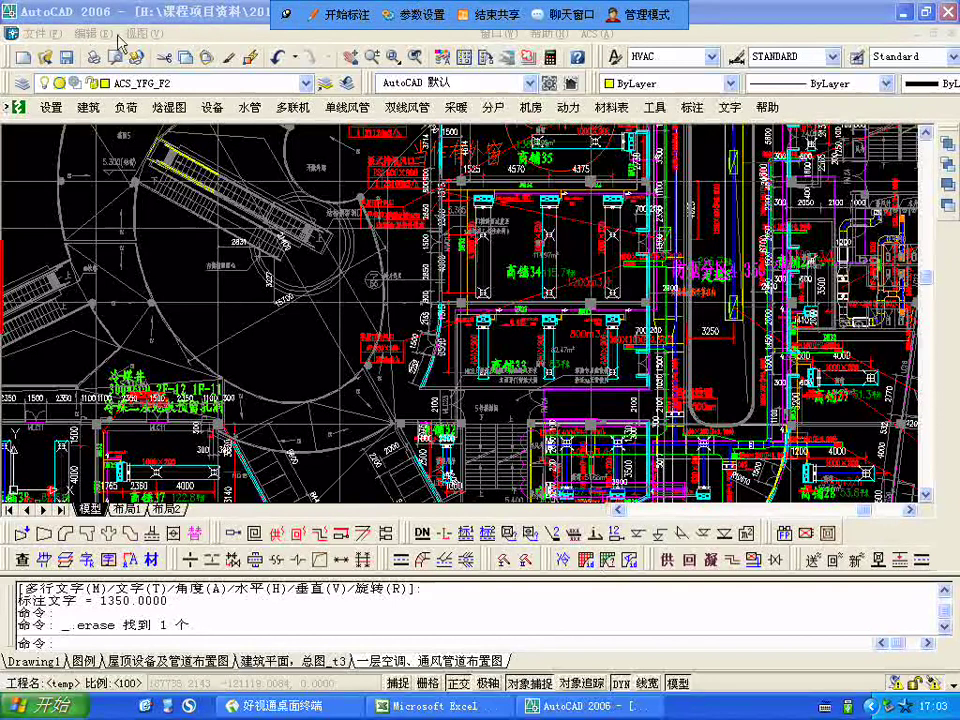
- Close the drawing 一层空调、通风管道布置图.dwg without saving it
left_click(502, 35)
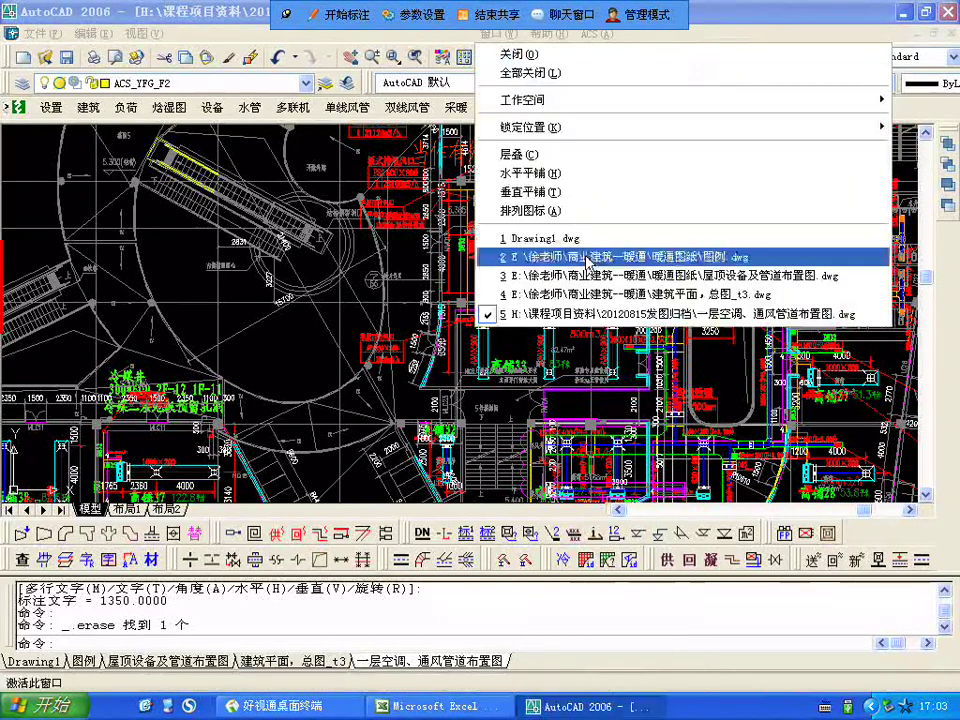
left_click(603, 314)
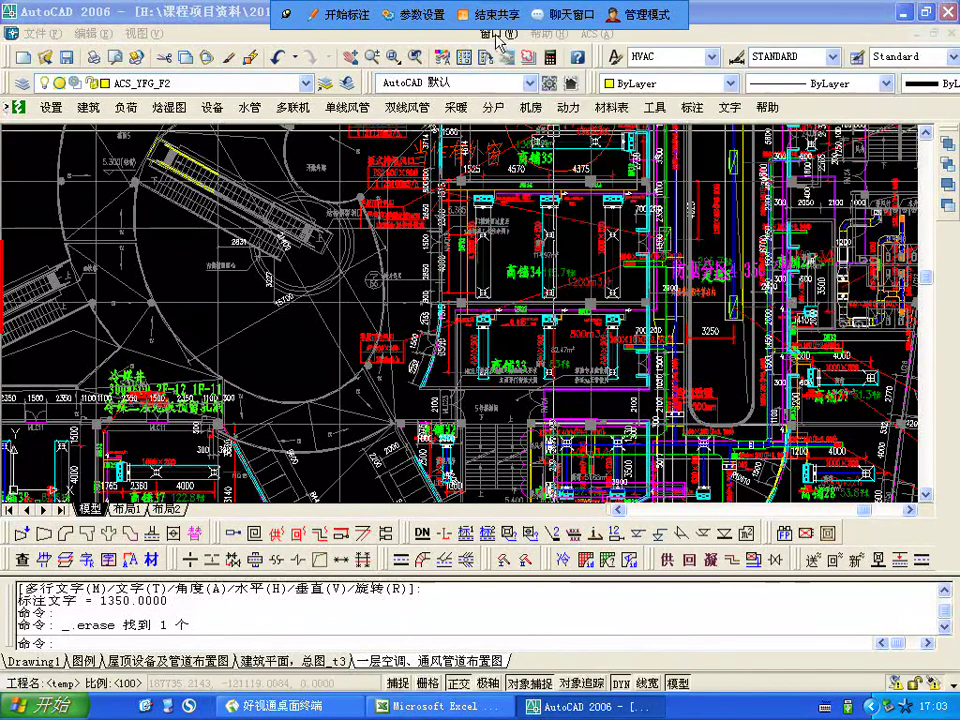
left_click(490, 33)
left_click(505, 54)
left_click(505, 380)
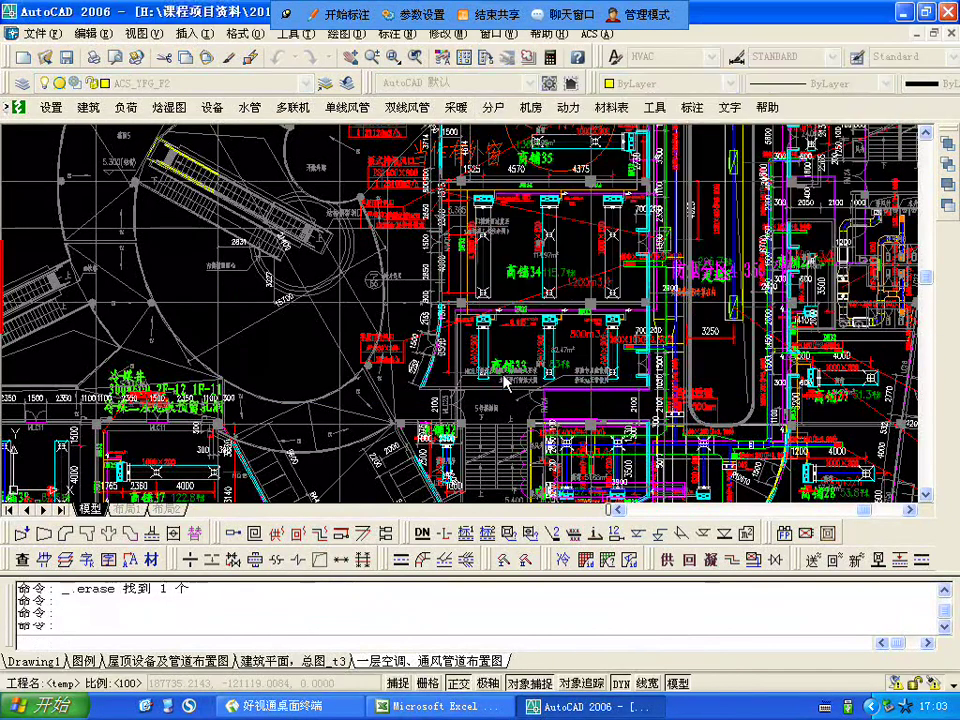
- Switch to Drawing1.dwg and close it without saving the changes
left_click(490, 33)
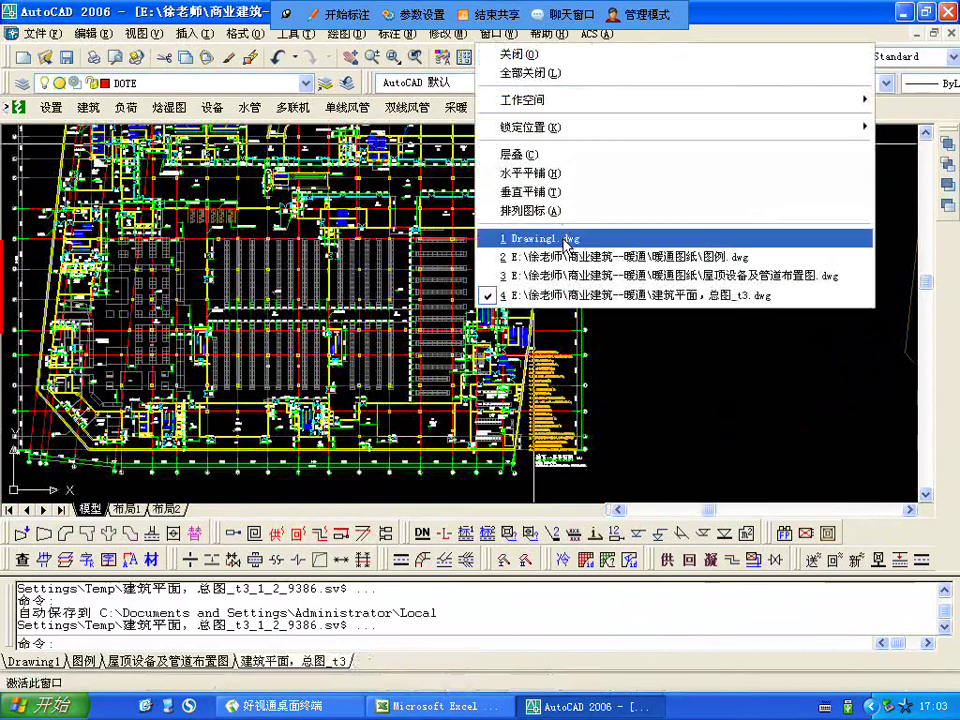
left_click(565, 240)
left_click(490, 33)
left_click(505, 54)
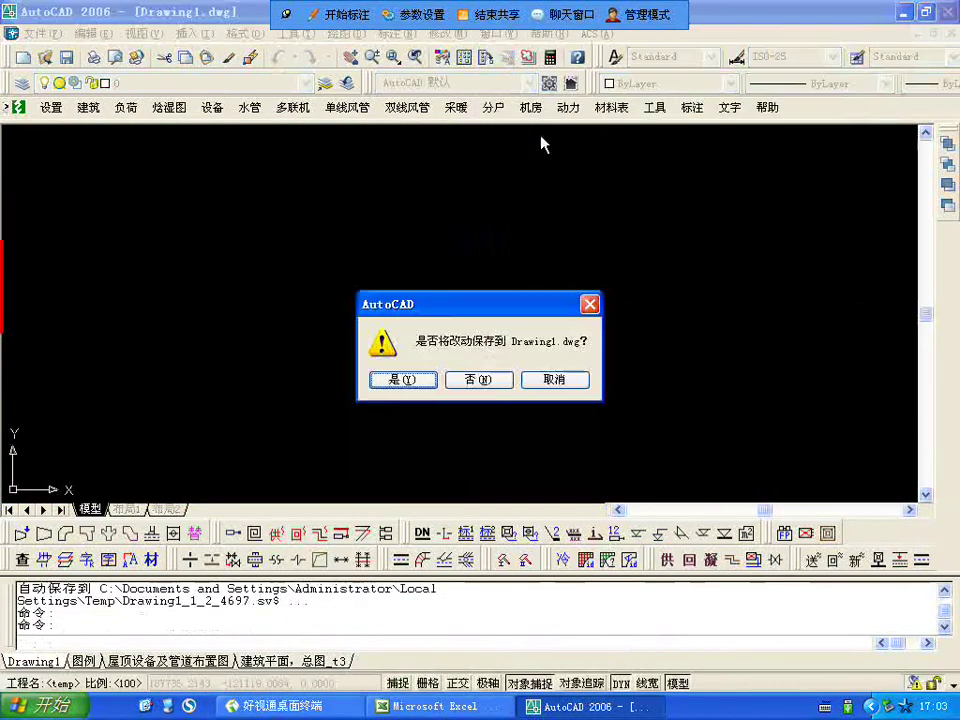
left_click(481, 380)
- Examine the 地下二层平面图 in 建筑平面，总图_t3.dwg, including the pump room and the exhaust fan room
left_click(495, 34)
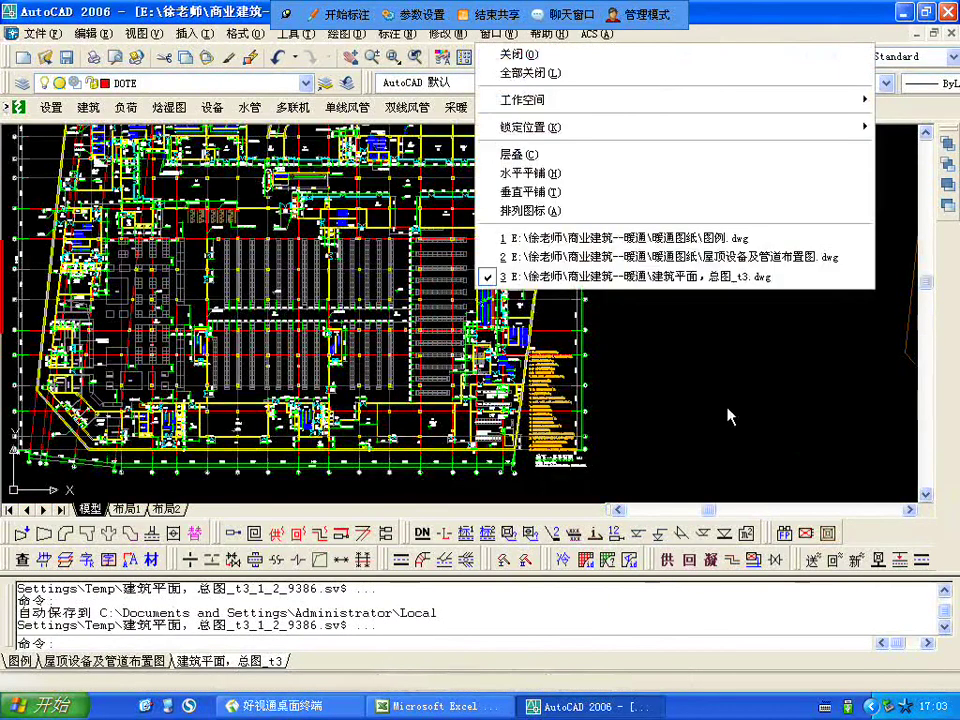
left_click(620, 276)
scroll(548, 300, "down", 4)
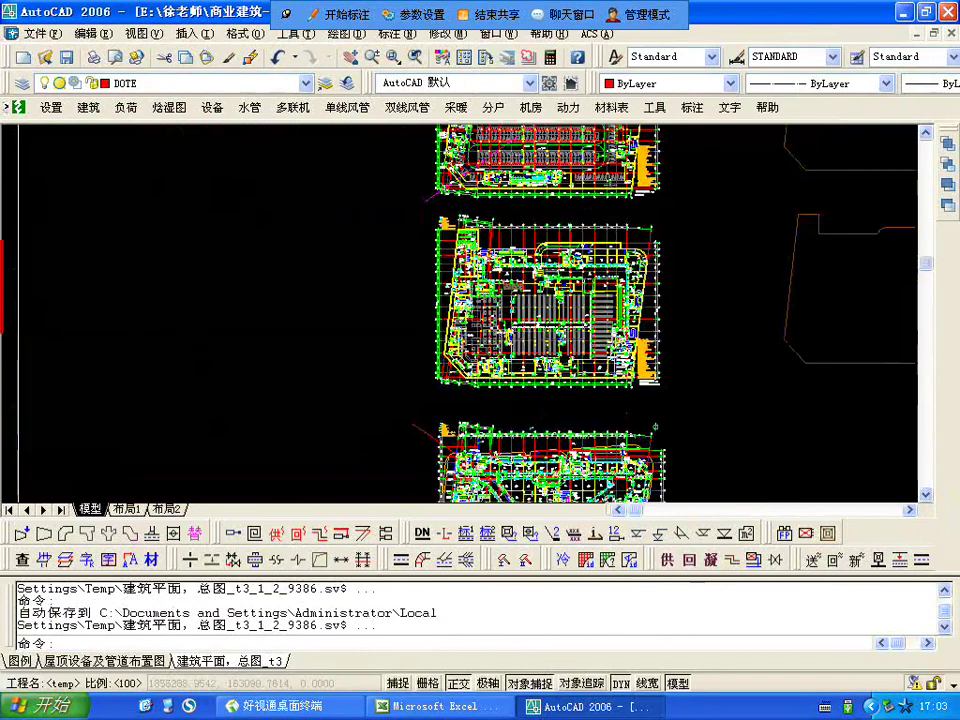
scroll(640, 300, "down", 2)
scroll(640, 260, "up", 1)
scroll(640, 230, "up", 5)
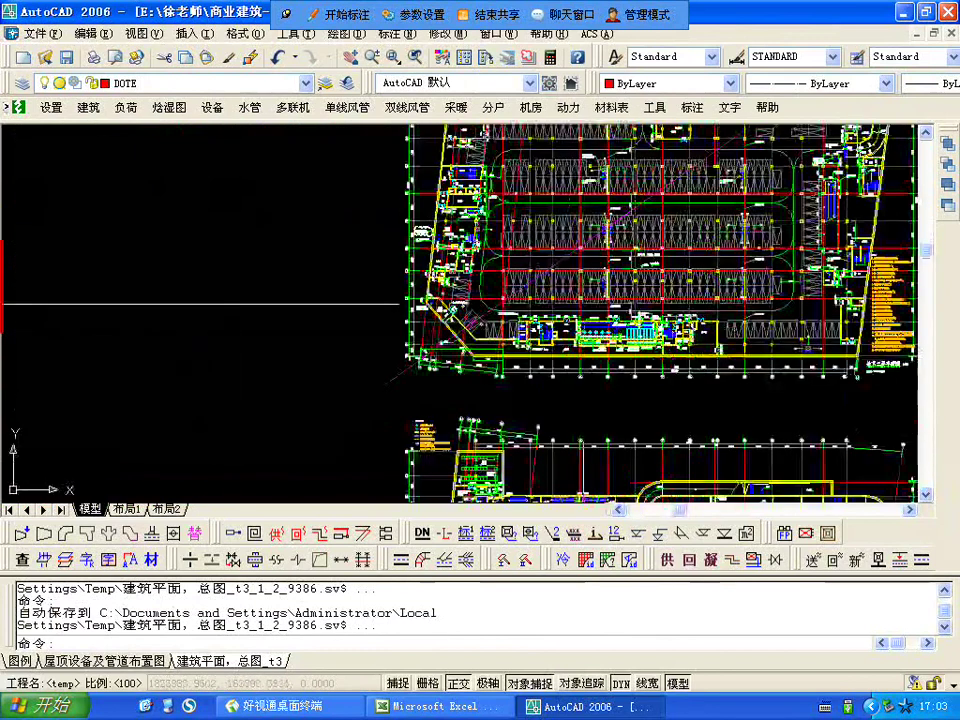
scroll(621, 365, "up", 4)
scroll(621, 365, "up", 3)
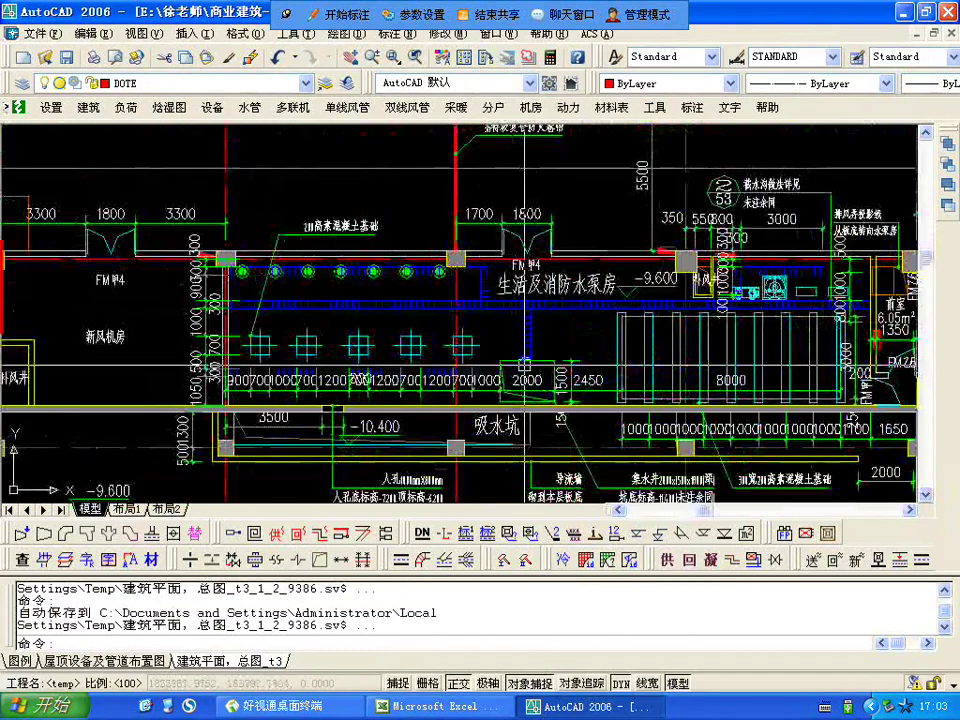
scroll(540, 320, "down", 8)
scroll(533, 323, "up", 5)
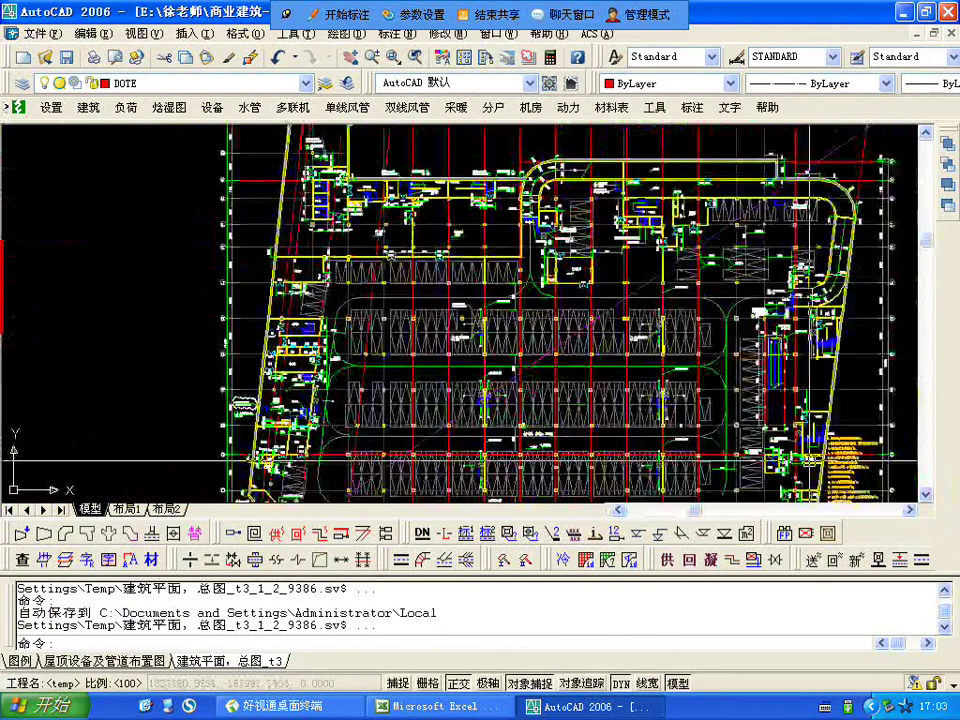
scroll(432, 363, "up", 3)
scroll(432, 363, "up", 2)
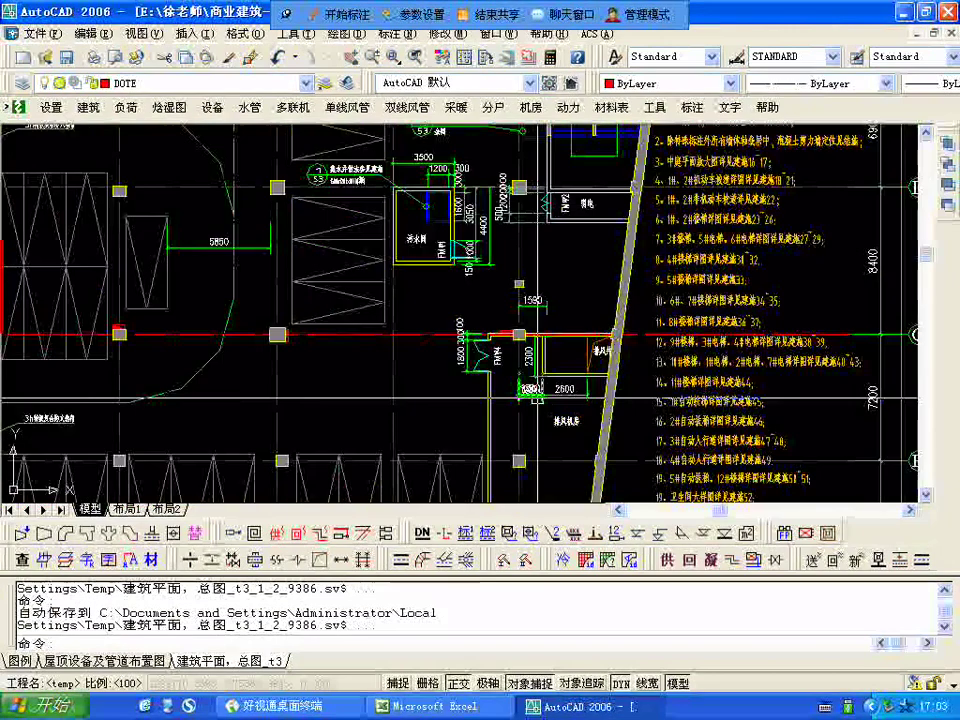
scroll(583, 377, "down", 6)
- Reposition the block of drawing notes along the slanted outer wall of the 地下二层平面图, between grids D and F
scroll(583, 377, "up", 5)
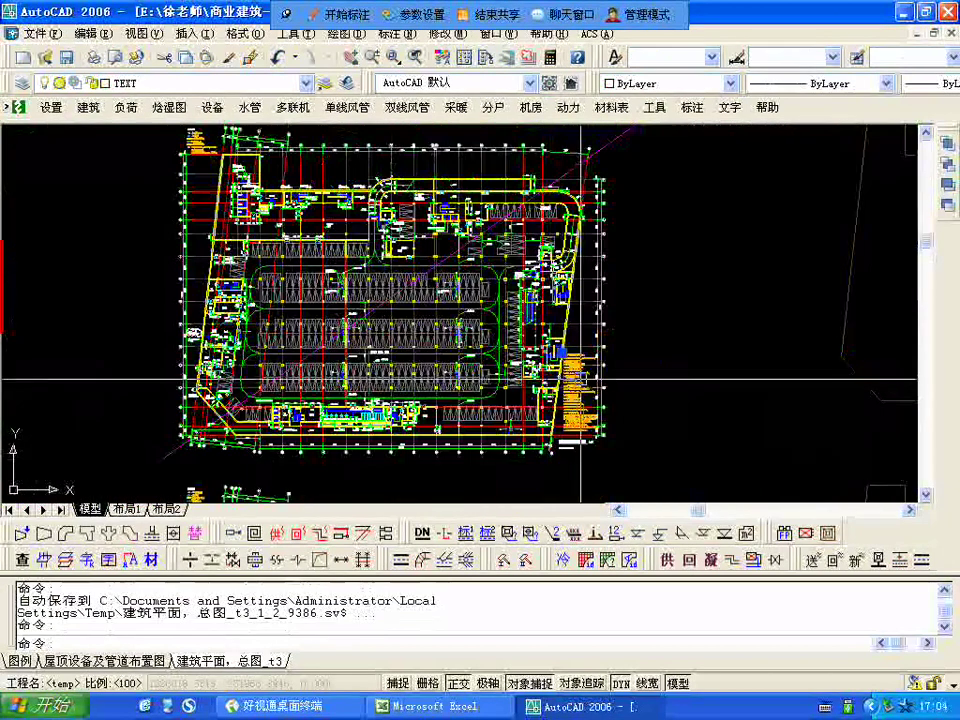
scroll(565, 340, "up", 3)
left_click(541, 290)
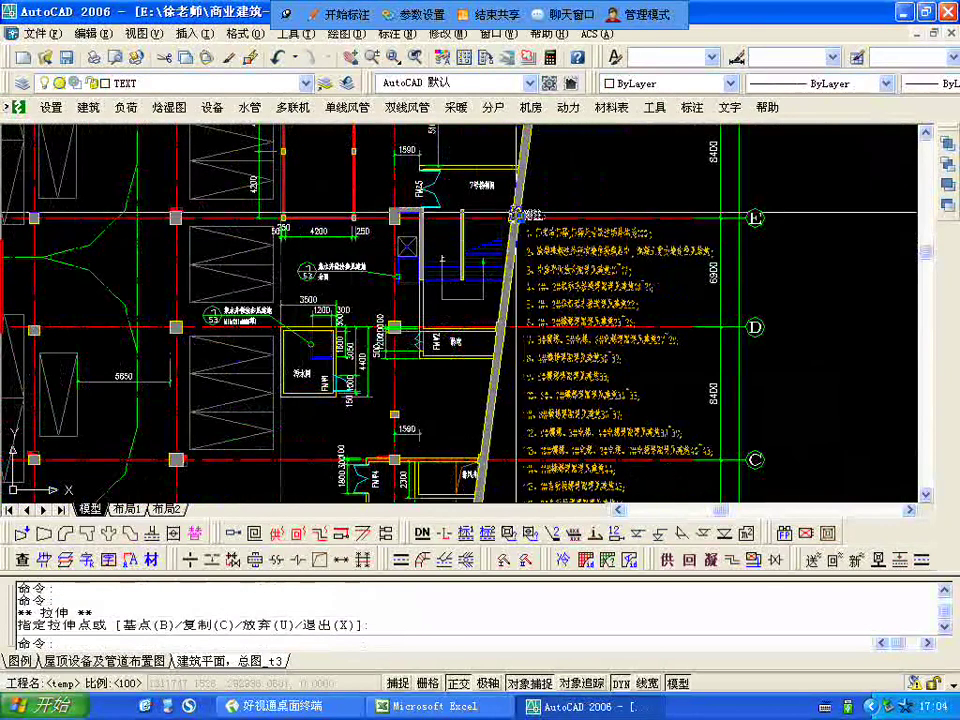
left_click(518, 215)
left_click(518, 215)
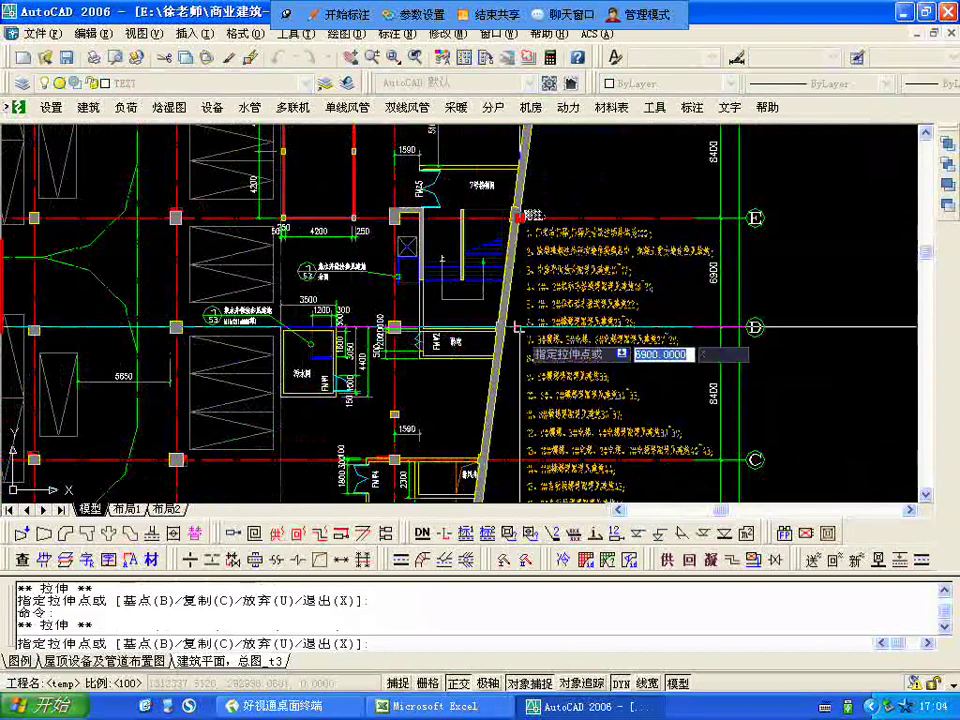
left_click(518, 322)
scroll(564, 305, "down", 2)
scroll(566, 427, "up", 3)
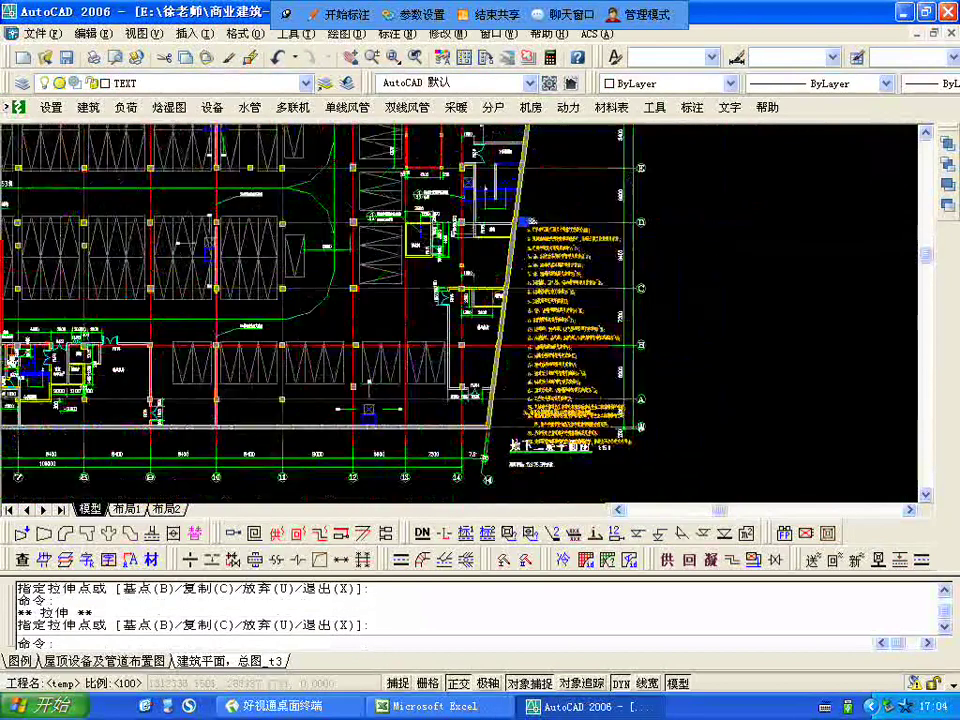
scroll(566, 424, "down", 3)
left_click(532, 207)
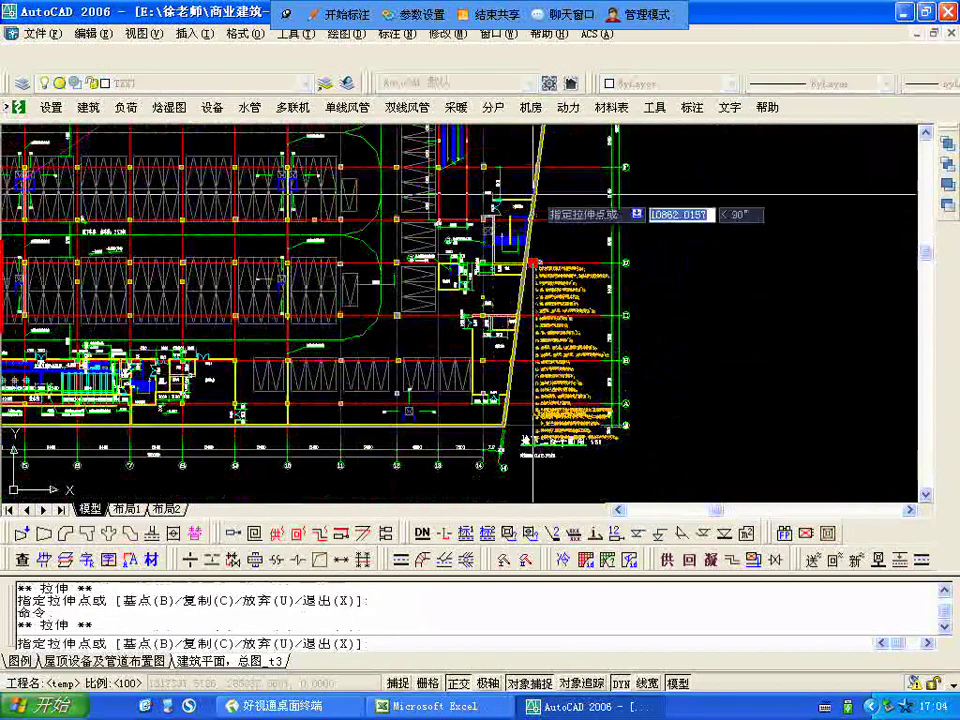
left_click(545, 165)
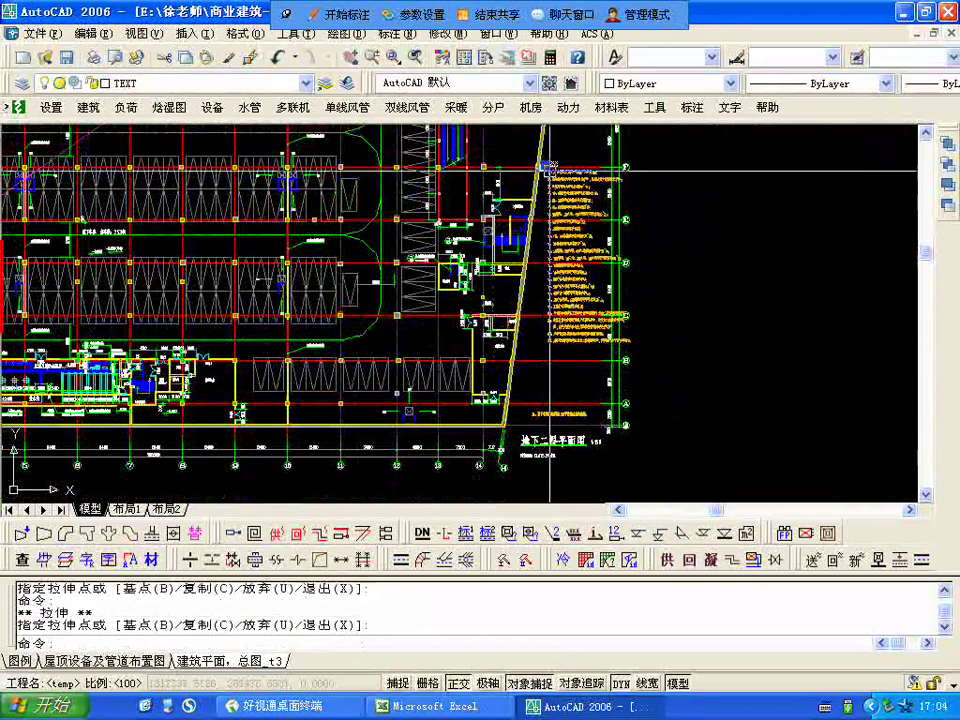
left_click(545, 165)
left_click(541, 218)
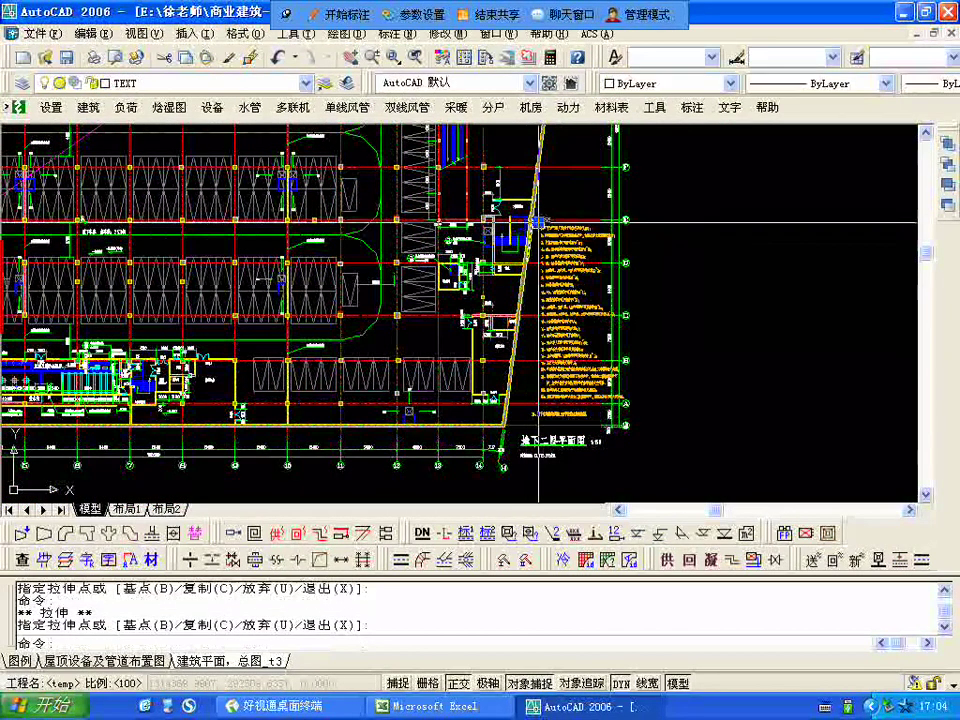
- Move the block of drawing notes outside the 地下二层平面图, just right of the grid bubbles and level with grid E, and deselect it
left_click(538, 218)
left_click(710, 236)
left_click(708, 220)
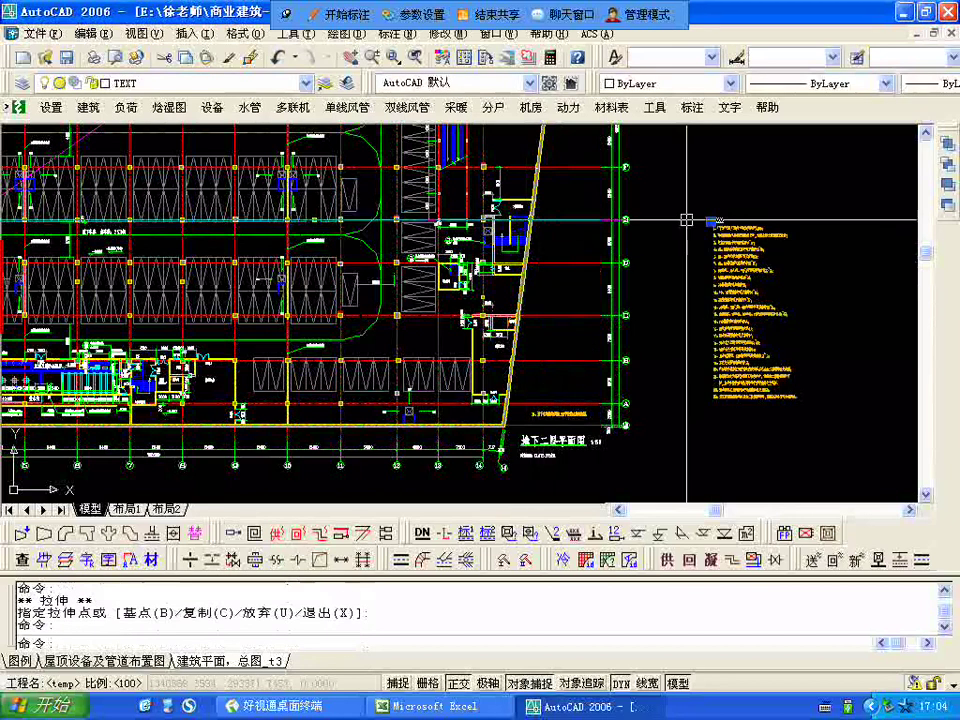
left_click(652, 220)
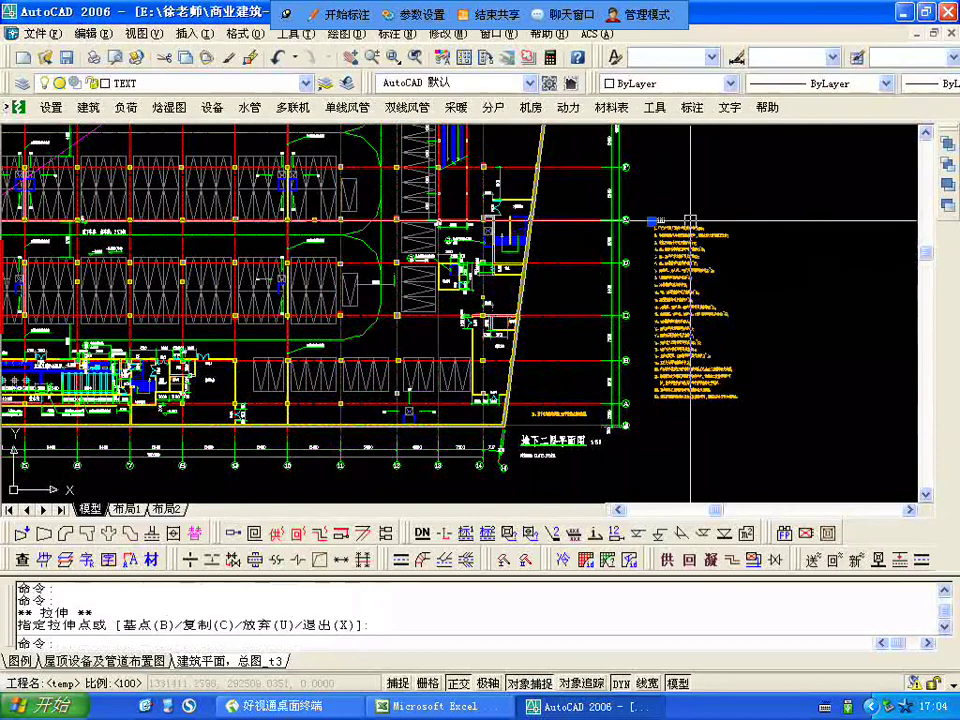
key("Escape")
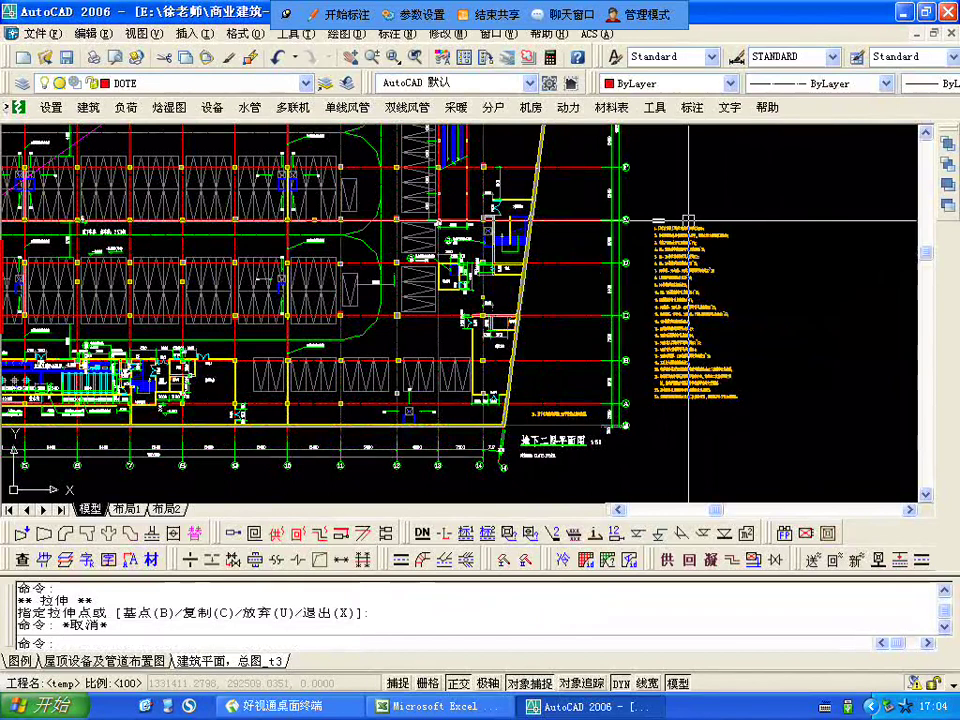
- Switch to Excel, look over the calculation figures on Sheet1 of Book1, select cell J61 and minimize the workbook
left_click(428, 708)
left_click(428, 708)
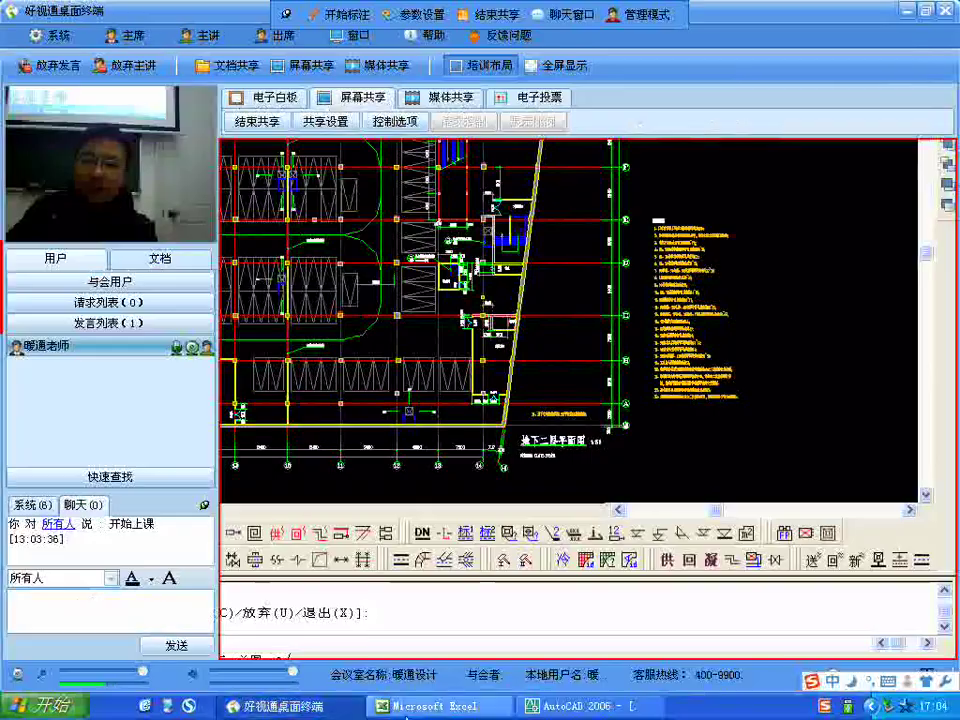
left_click(396, 708)
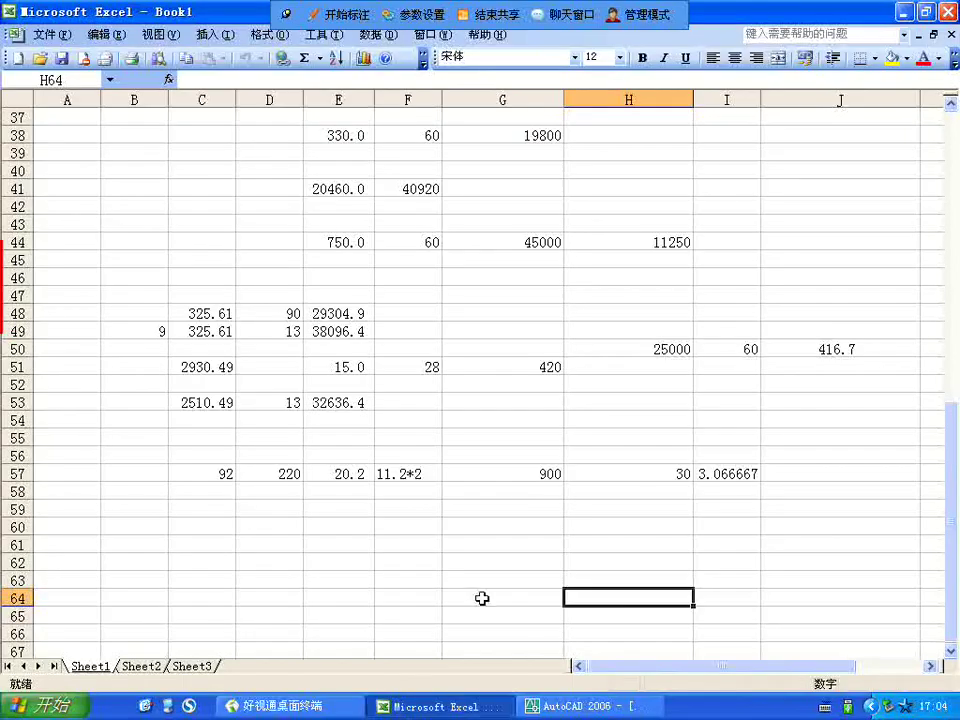
left_click(529, 491)
left_click(700, 544)
left_click(810, 544)
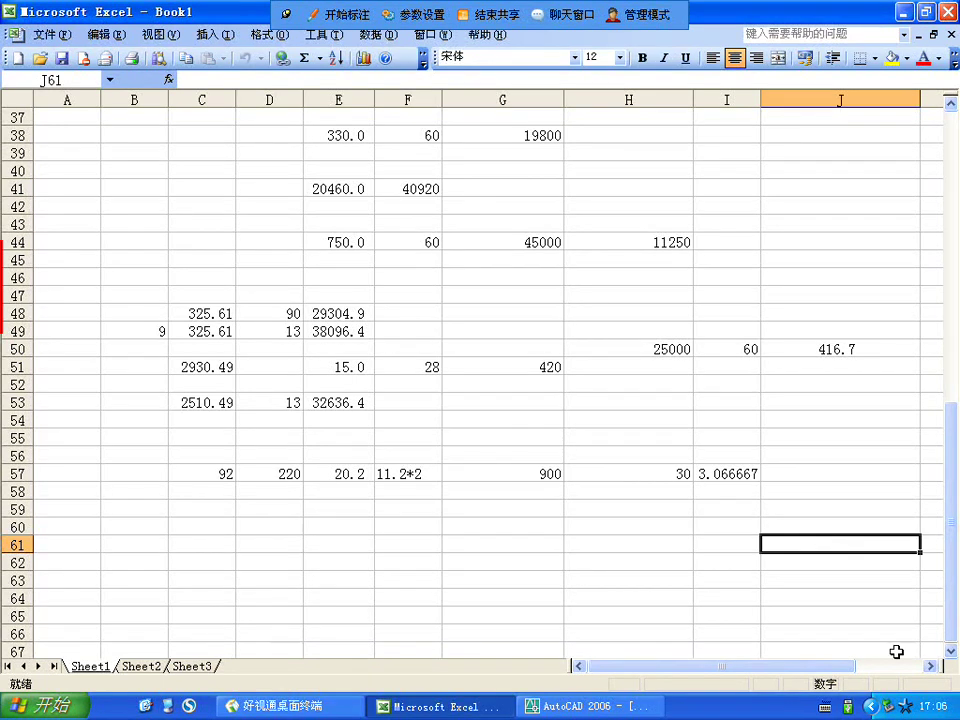
left_click(905, 13)
- Return to AutoCAD and examine the 地下二层平面图 around the lift lobby, stair No. 11, bicycle ramps and parking bays
left_click(585, 706)
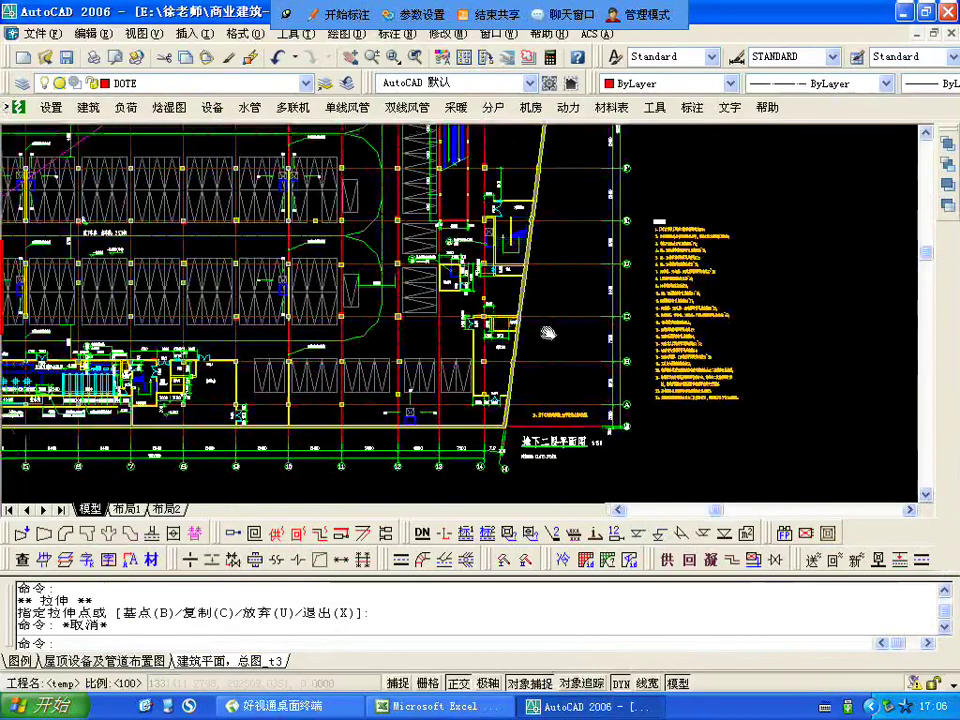
middle_click_drag(551, 332, 712, 363)
scroll(712, 363, "down", 5)
scroll(440, 337, "up", 10)
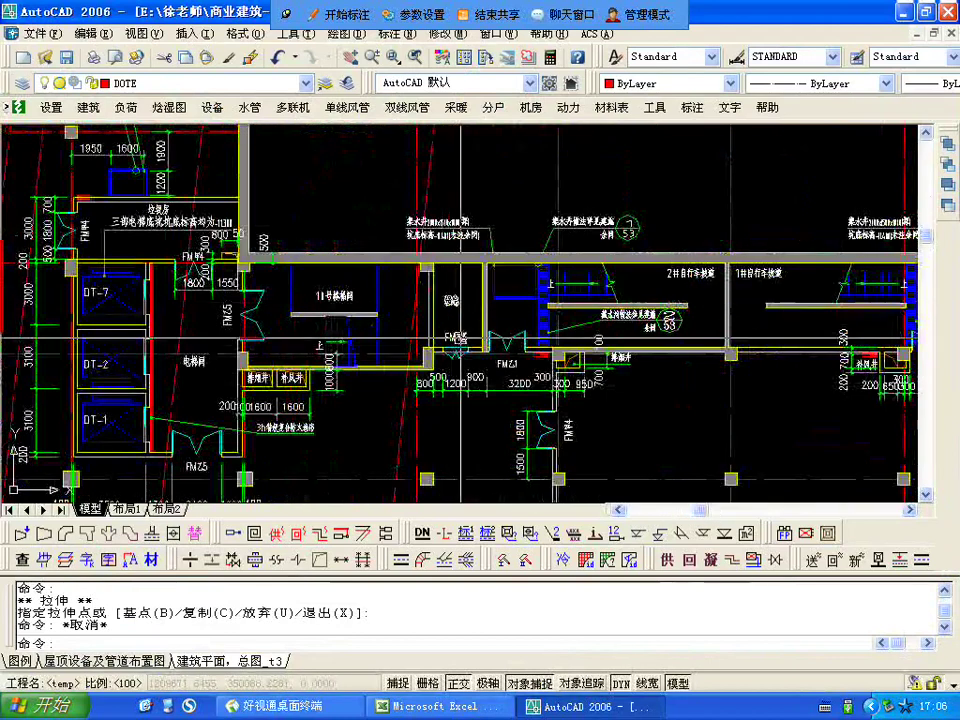
scroll(451, 308, "down", 5)
scroll(451, 300, "down", 5)
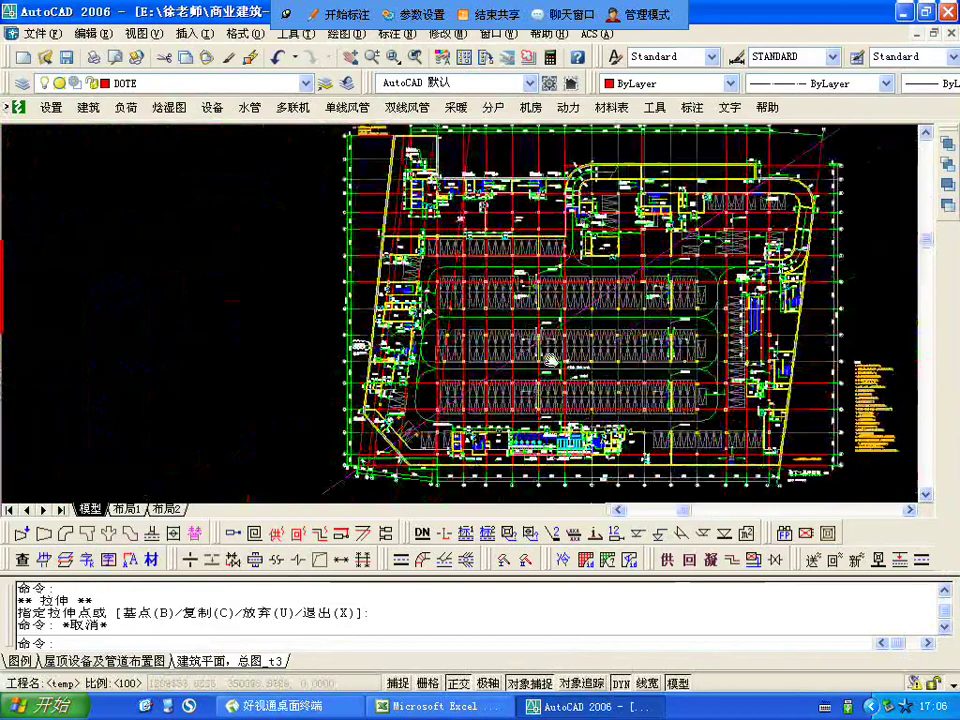
middle_click_drag(549, 358, 416, 343)
scroll(493, 304, "up", 3)
left_click(500, 292)
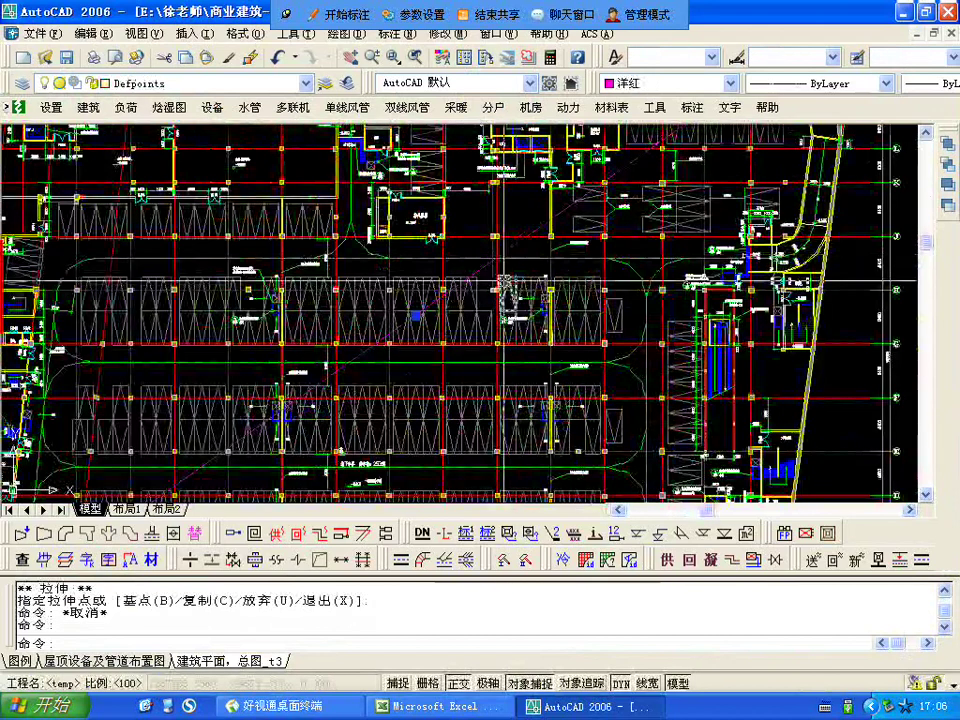
scroll(507, 287, "down", 4)
scroll(499, 292, "down", 2)
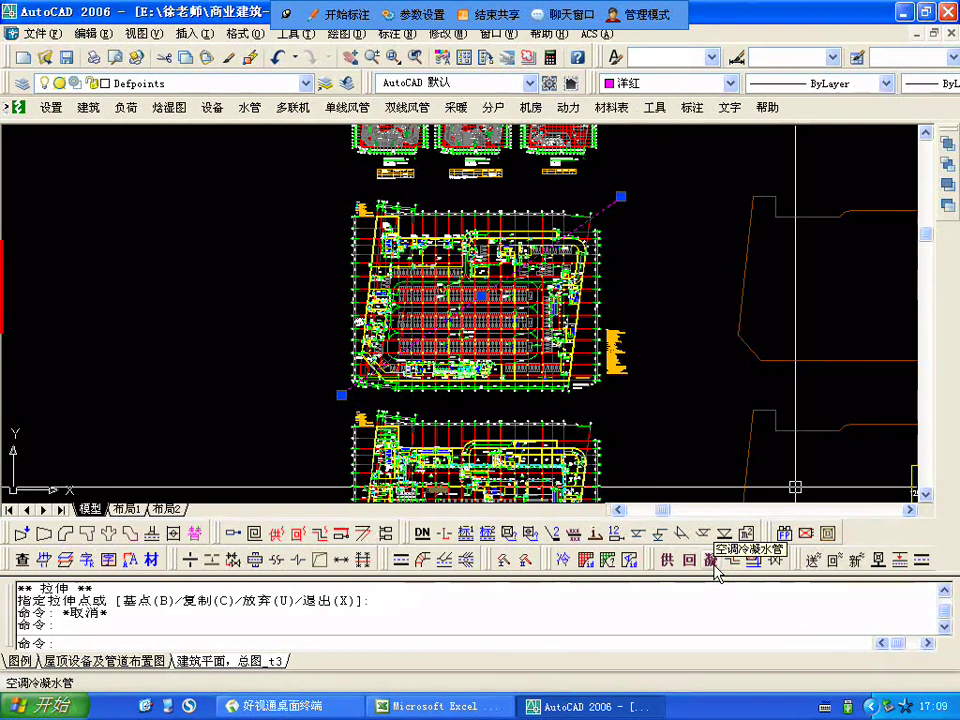
- Minimize the AutoCAD and 好视通 windows and dismiss the E-Pointer palette from the desktop
left_click(590, 707)
left_click(606, 713)
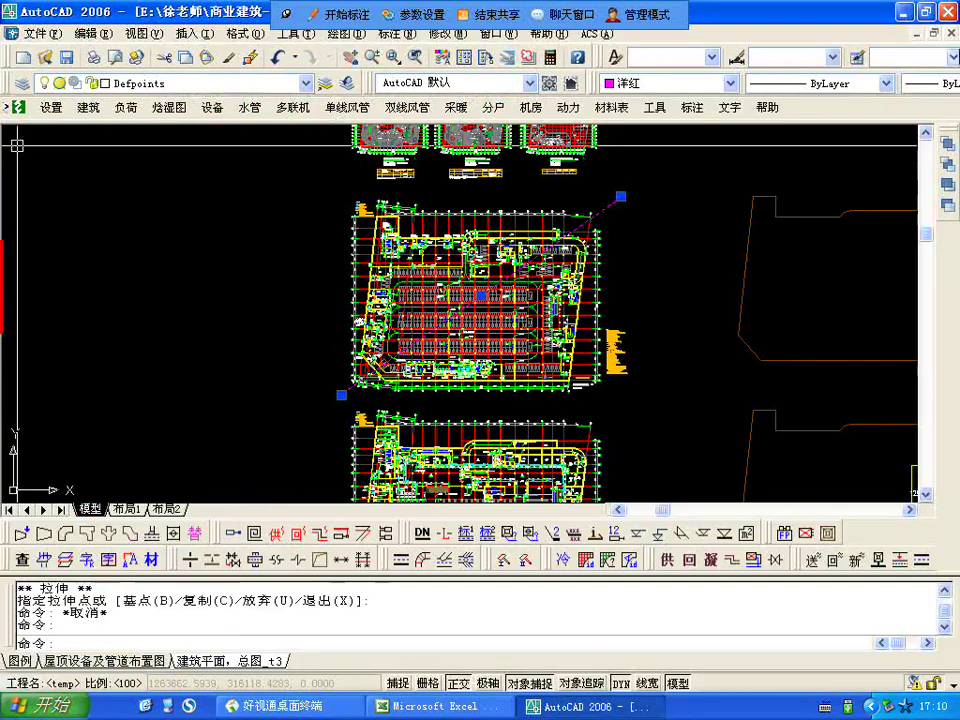
left_click(904, 12)
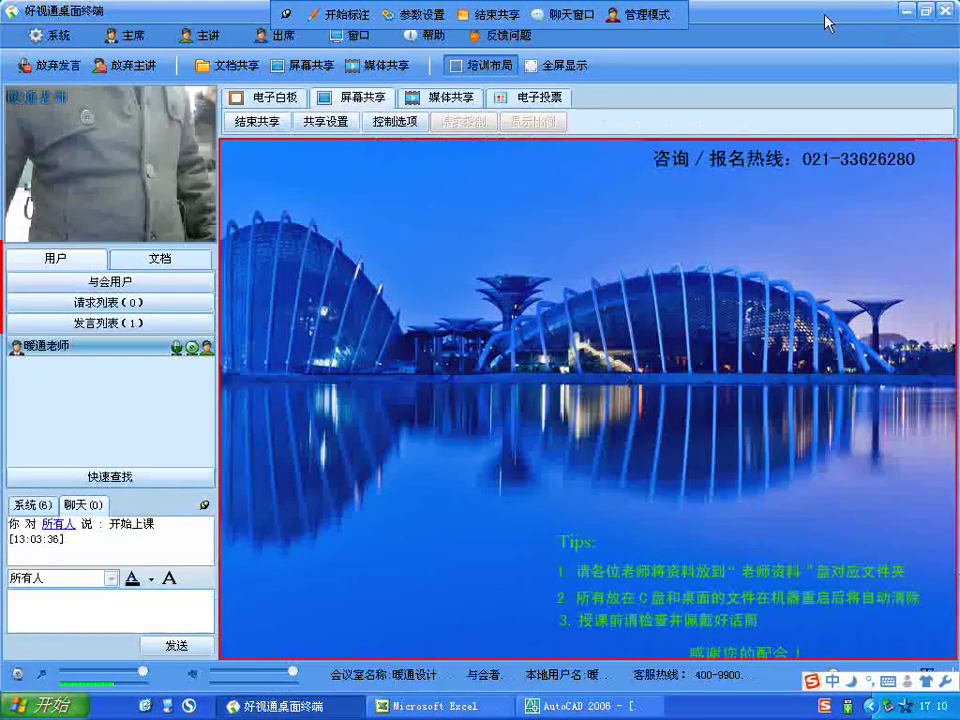
left_click(908, 11)
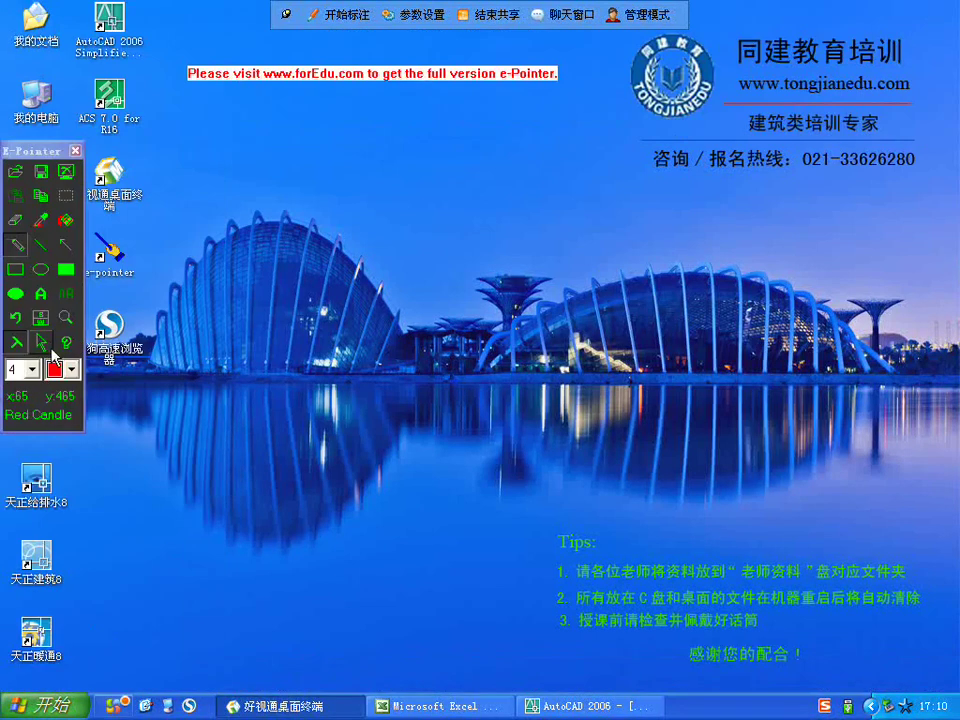
left_click(55, 360)
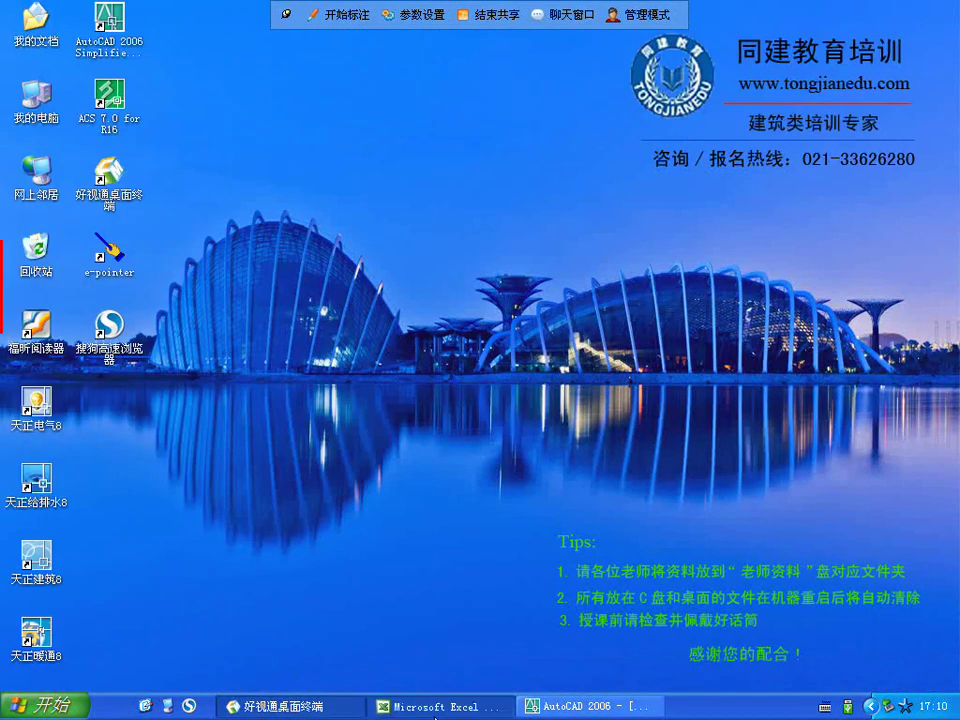
- Bring up the Excel workbook Book1 and close Excel
left_click(436, 706)
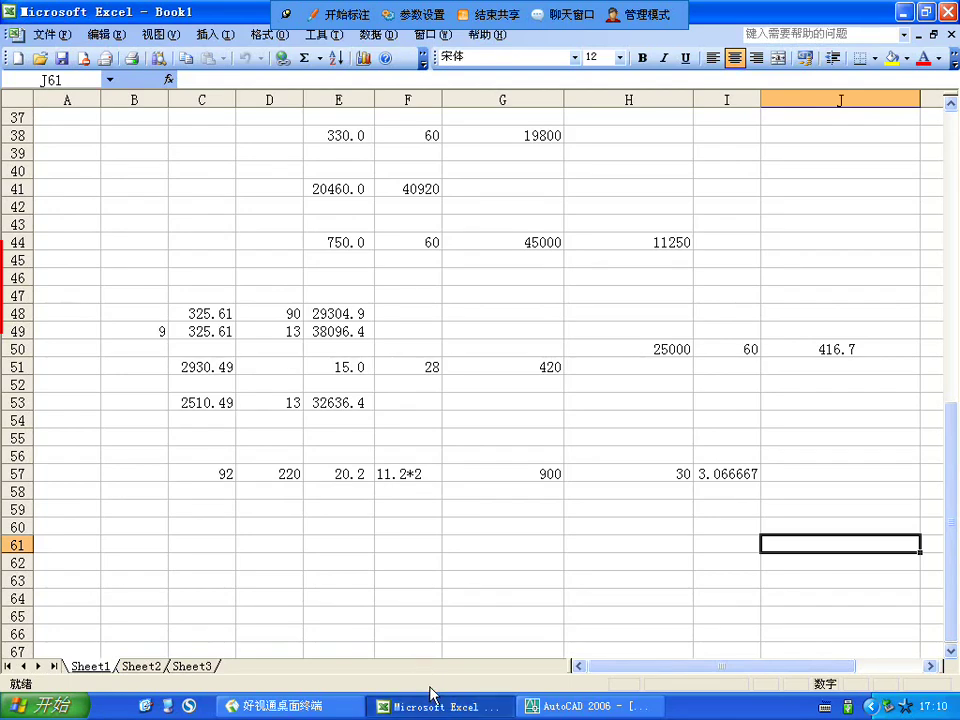
right_click(438, 704)
left_click(470, 698)
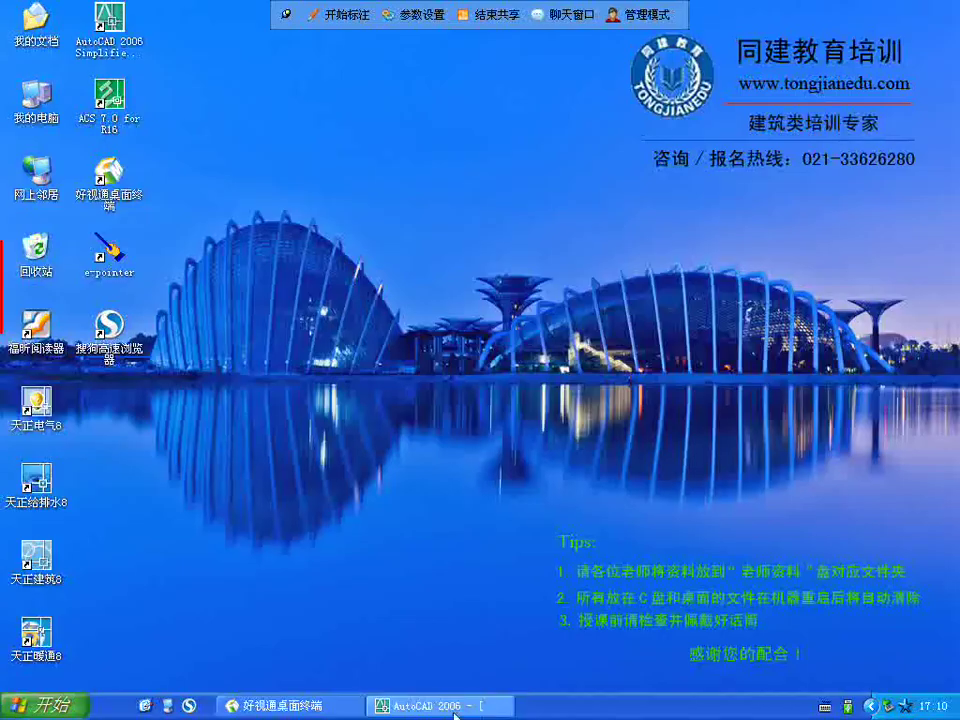
- Close AutoCAD, discarding the changes to 建筑平面，总图_t3.dwg and the other open drawings
left_click(445, 705)
right_click(446, 705)
left_click(470, 690)
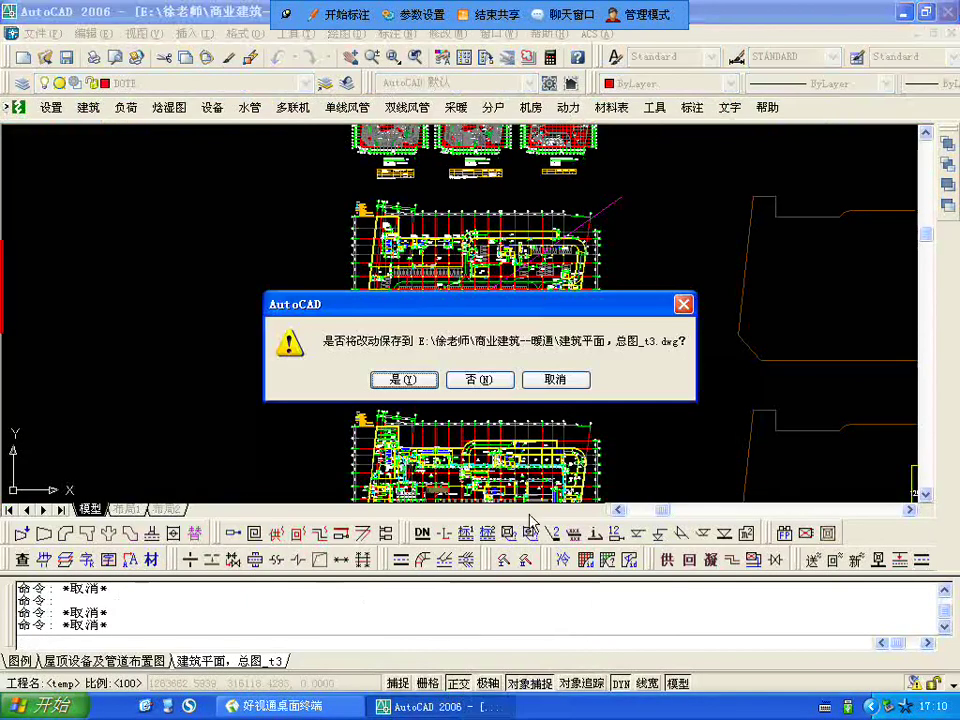
left_click(479, 379)
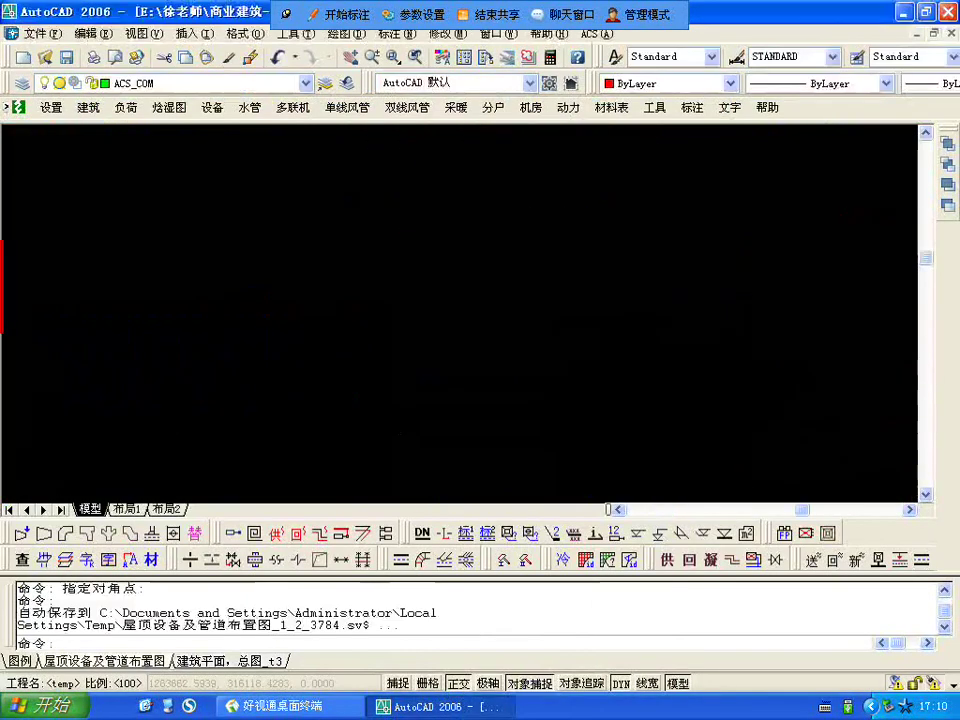
left_click(480, 378)
left_click(489, 388)
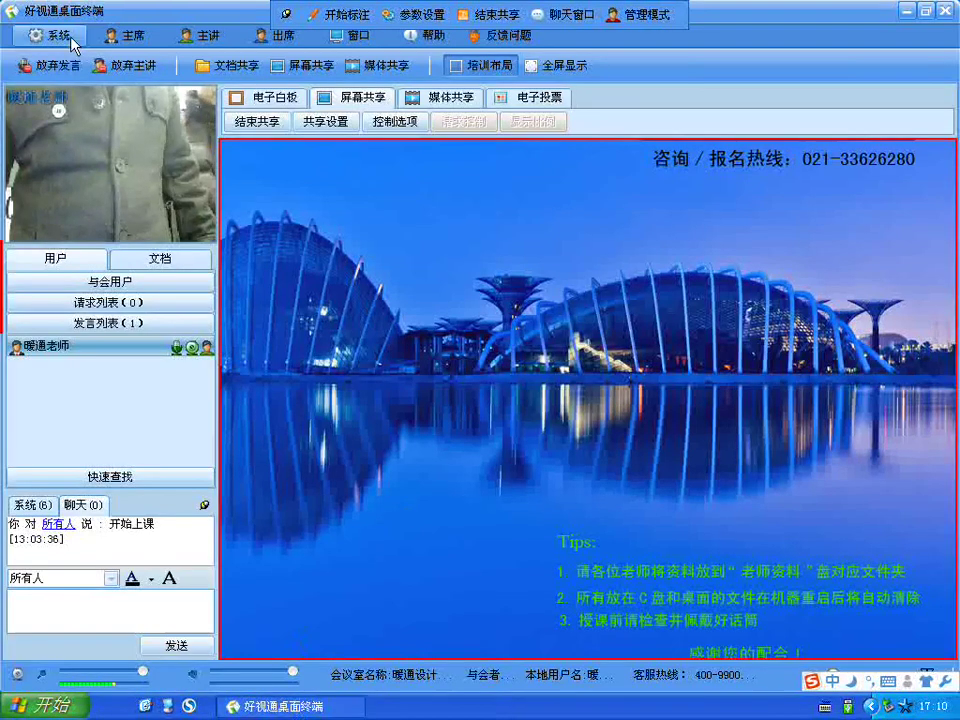
- Open the system options of the 好视通 meeting client
left_click(52, 34)
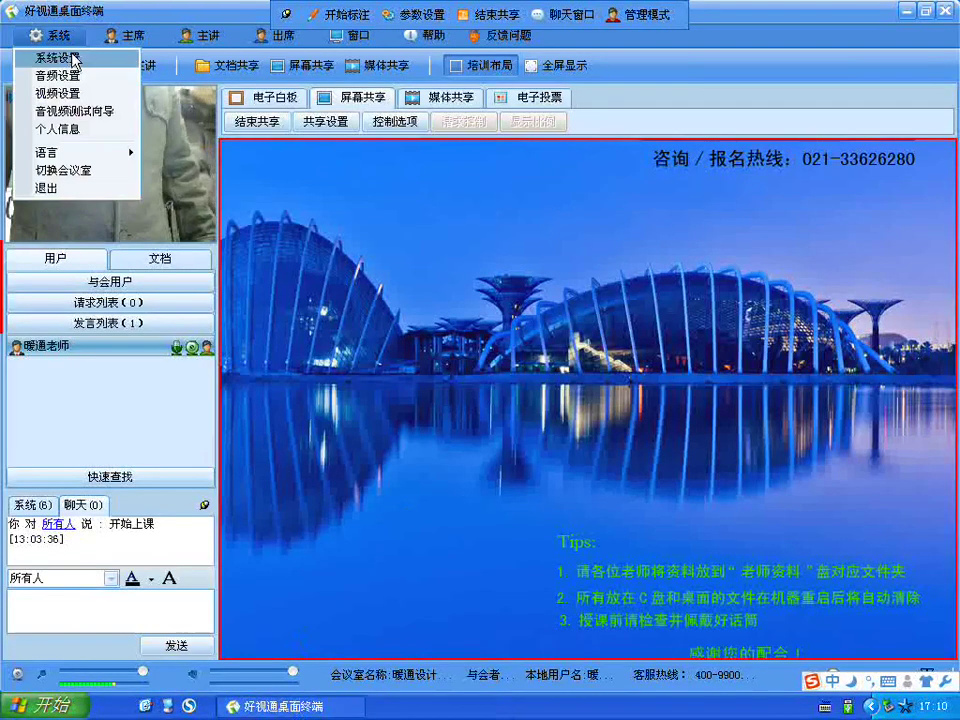